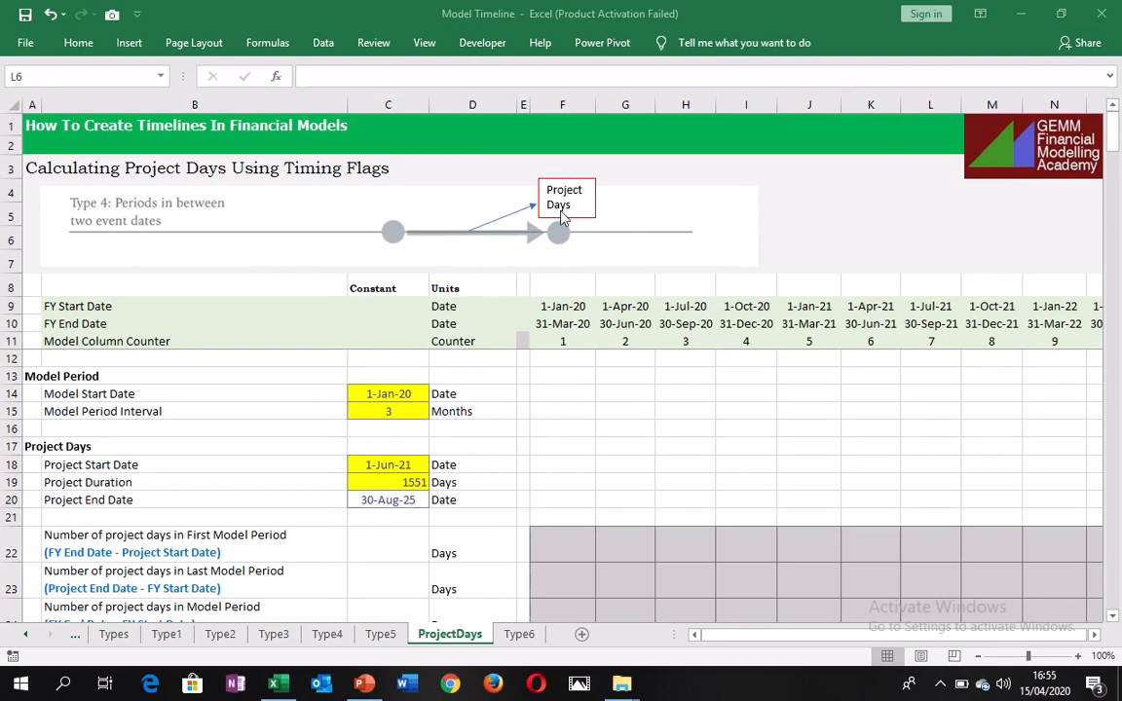
Review the timeline header, project date inputs, flag rows and project days rows on the ProjectDays sheet.
click(561, 308)
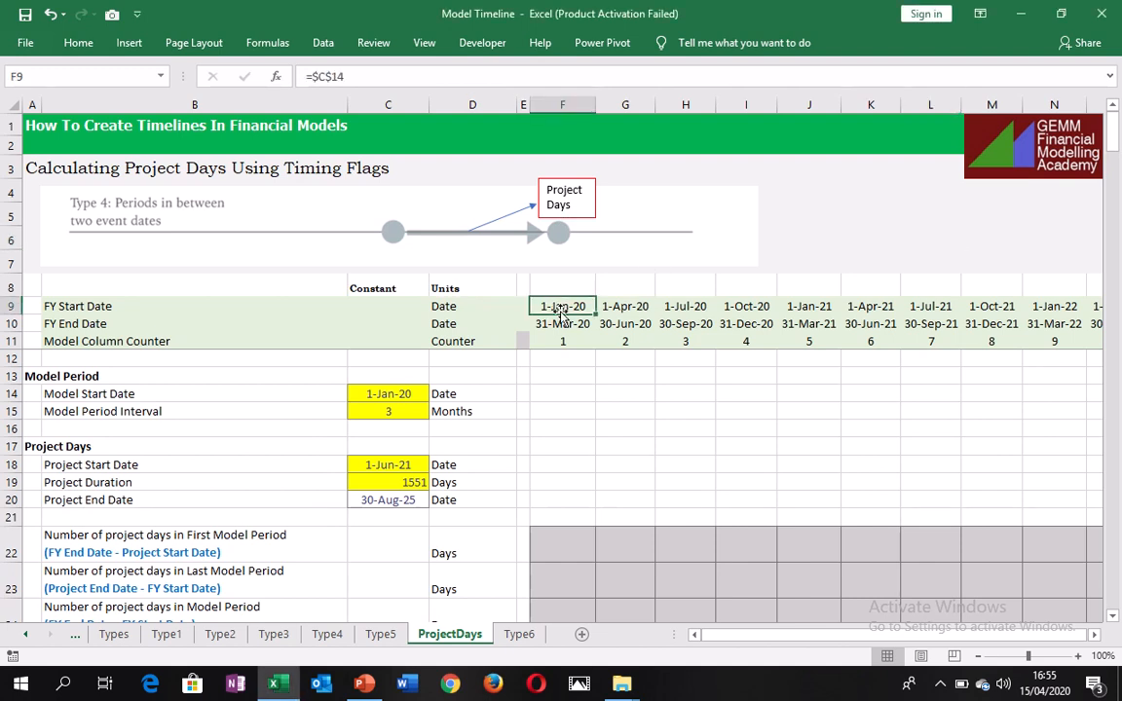
click(564, 341)
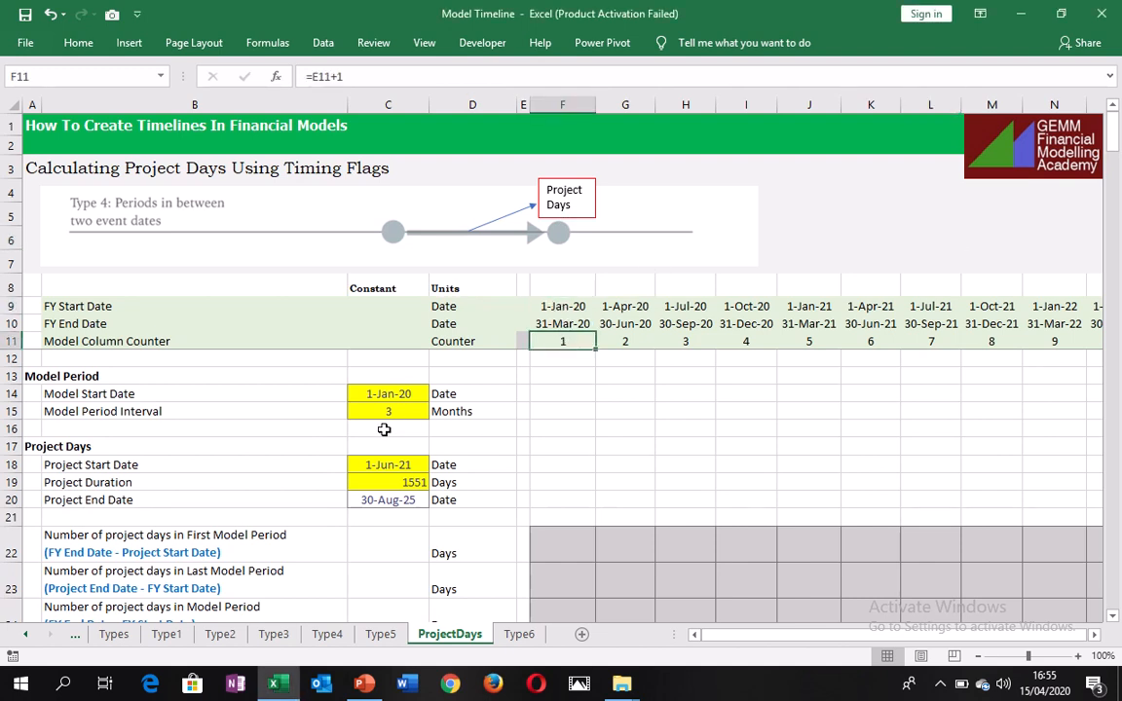
click(362, 460)
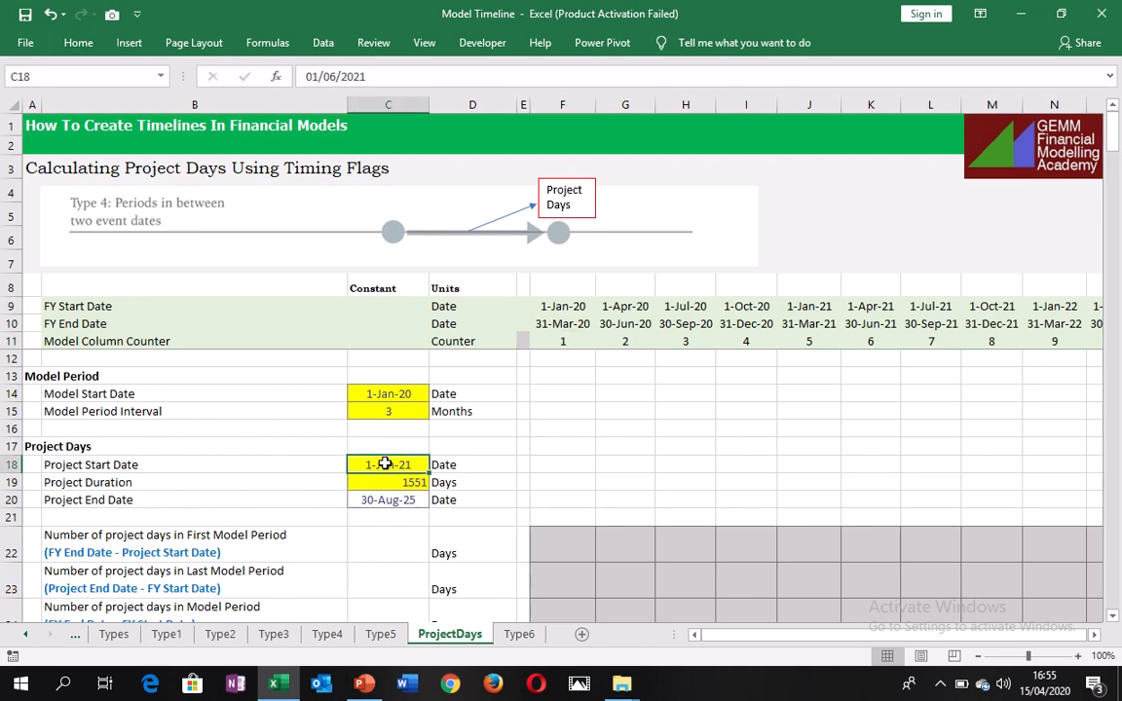
click(389, 503)
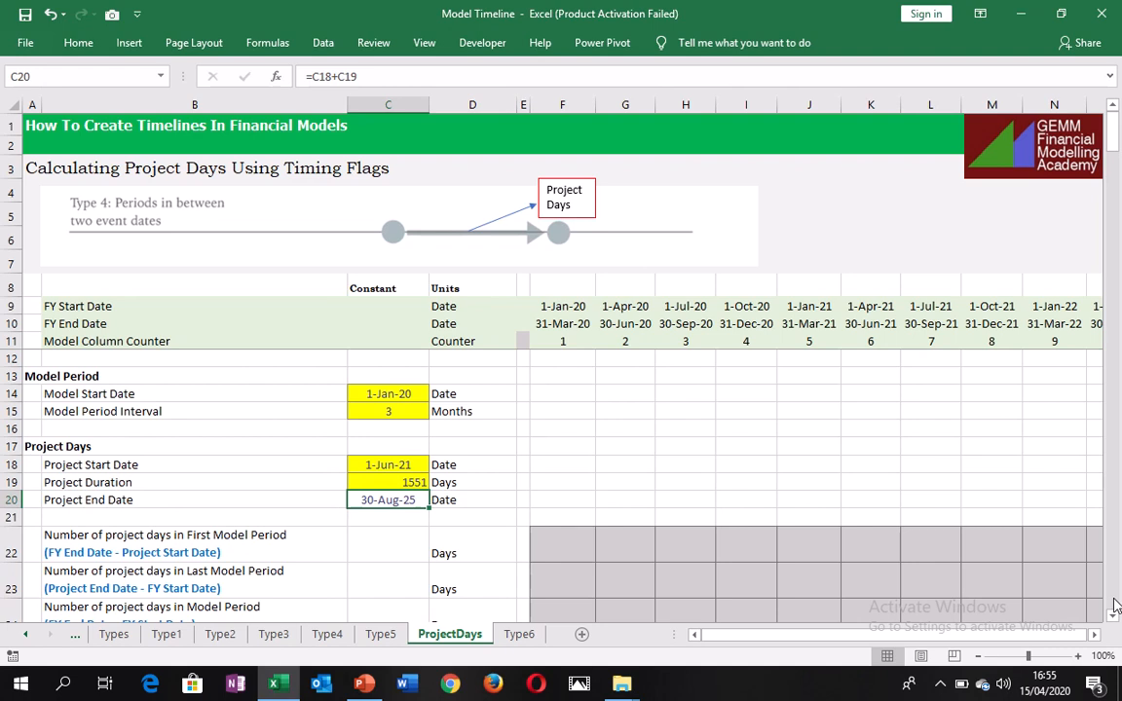
scroll(1116, 599, down, 4)
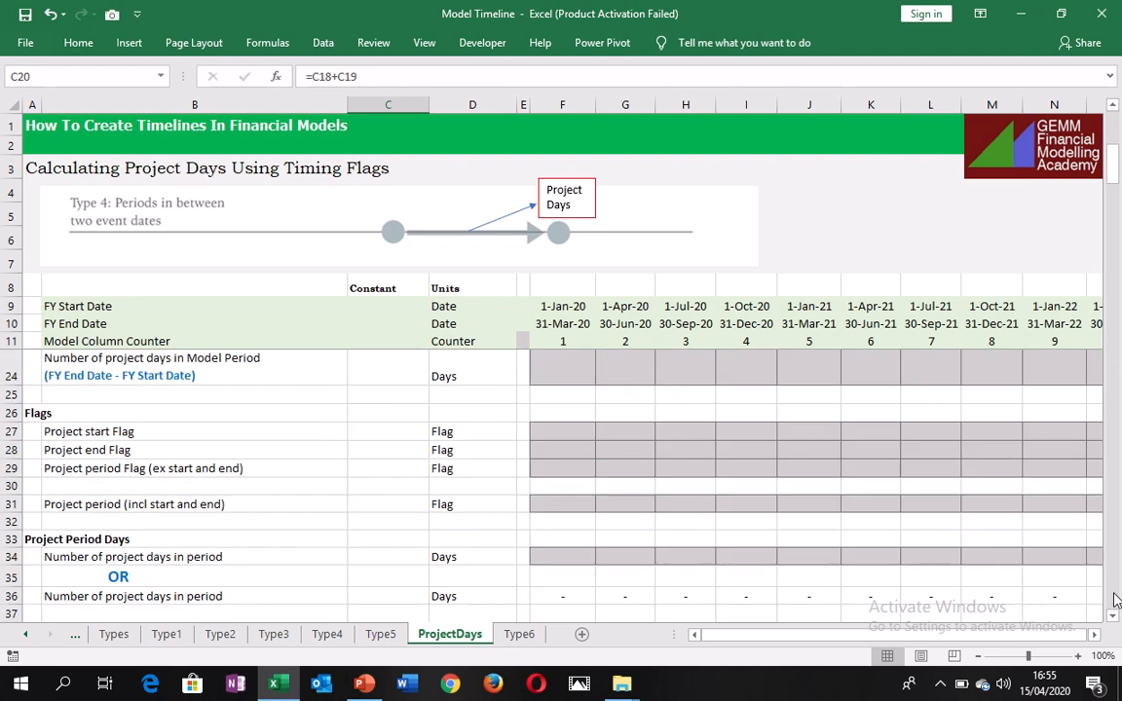
click(148, 557)
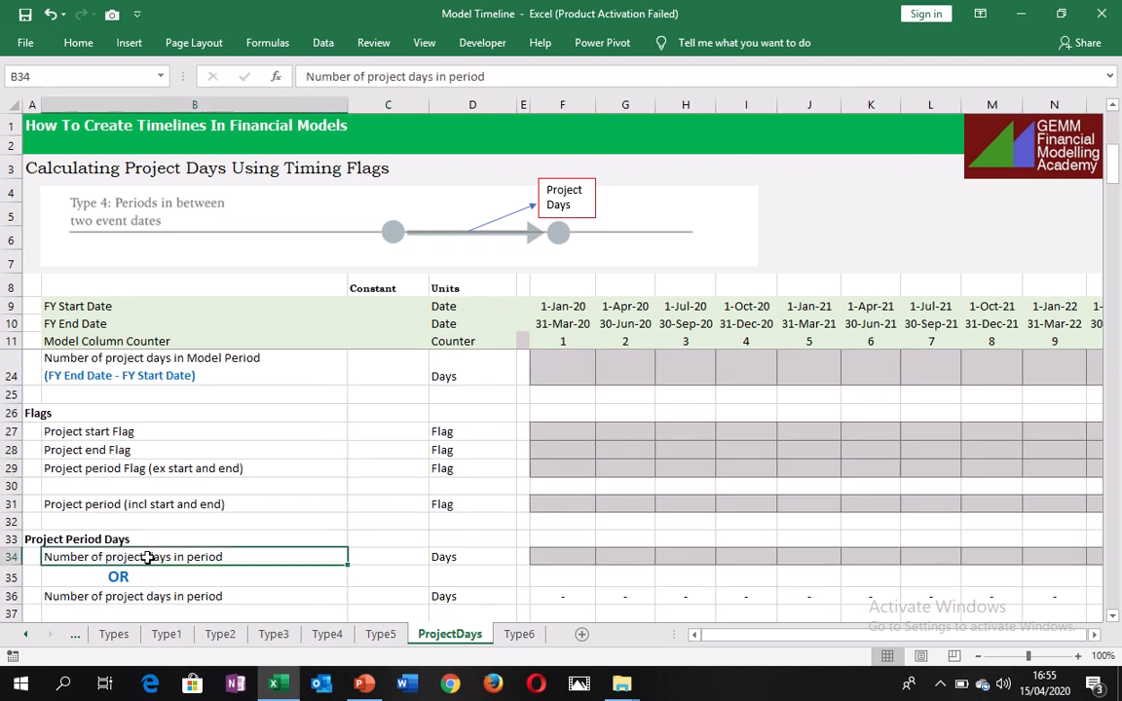
click(595, 556)
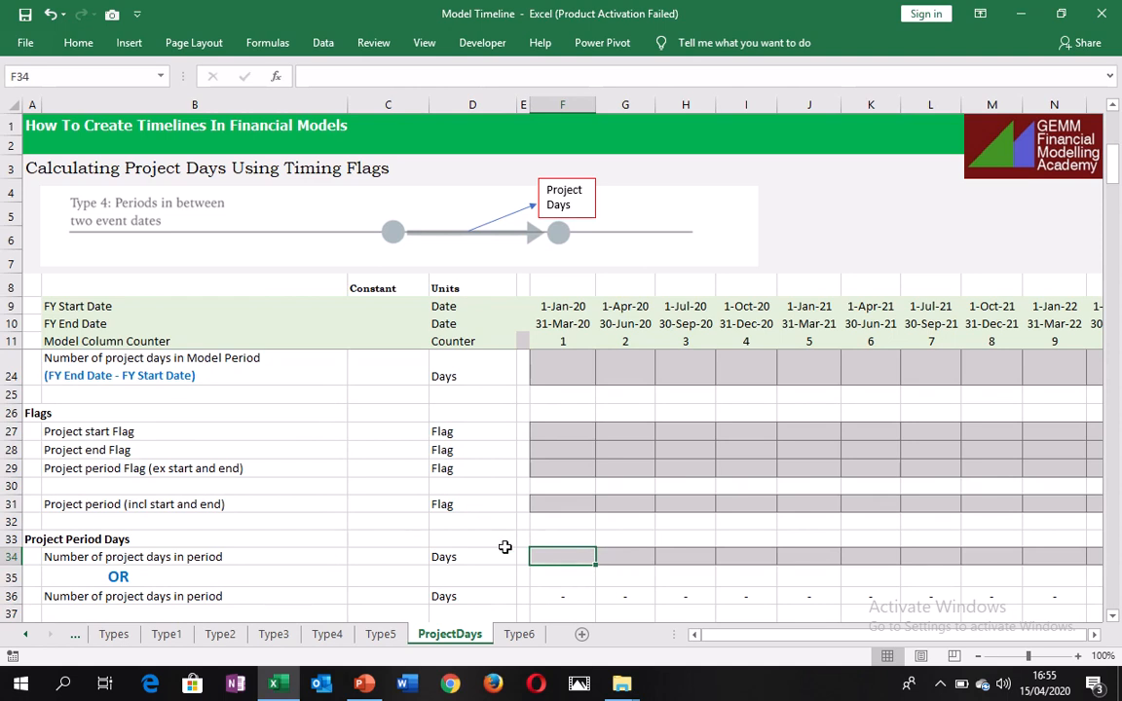
click(122, 430)
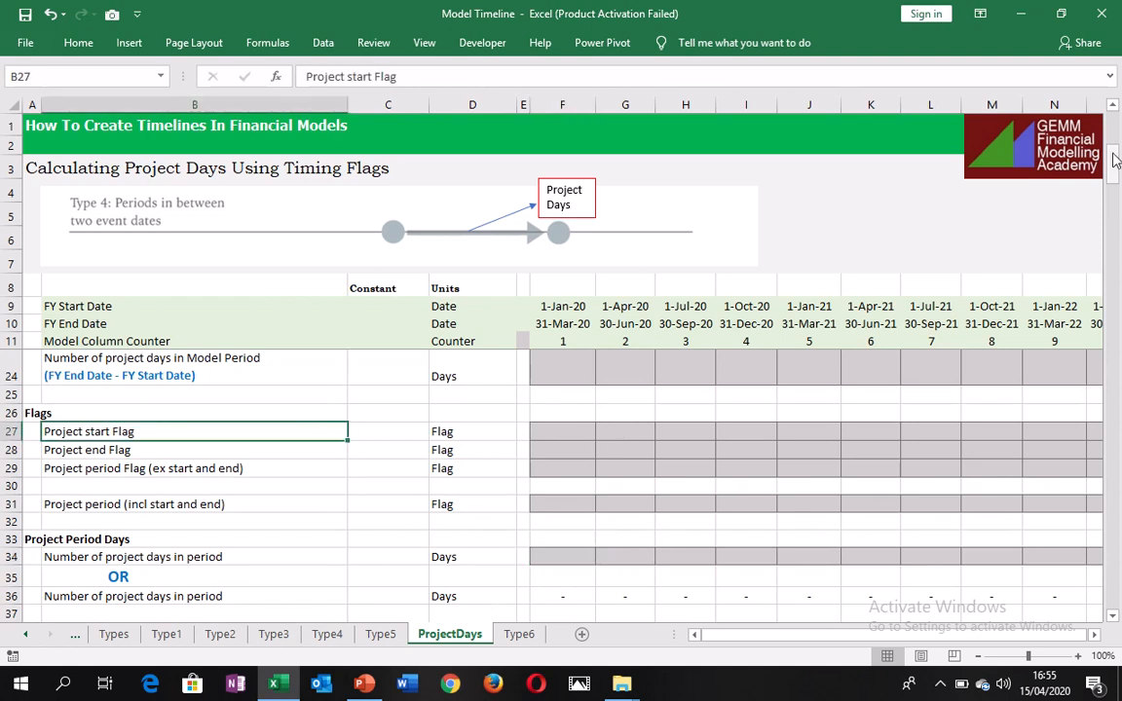
drag(1115, 161, 1115, 148)
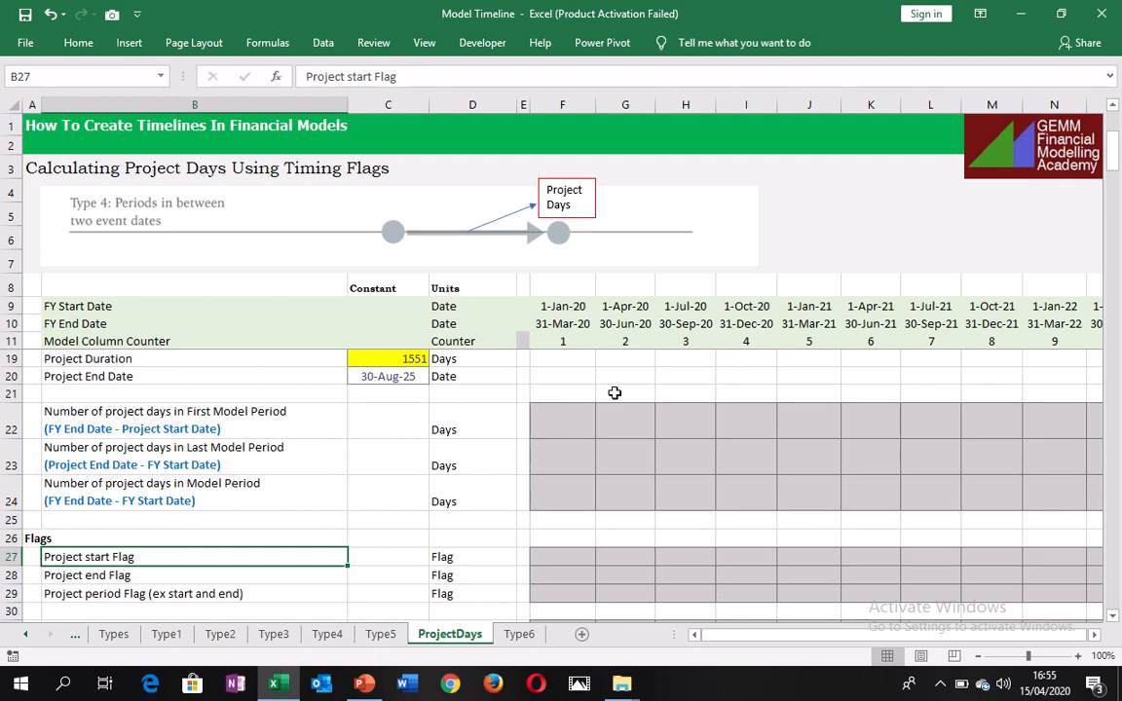
click(567, 434)
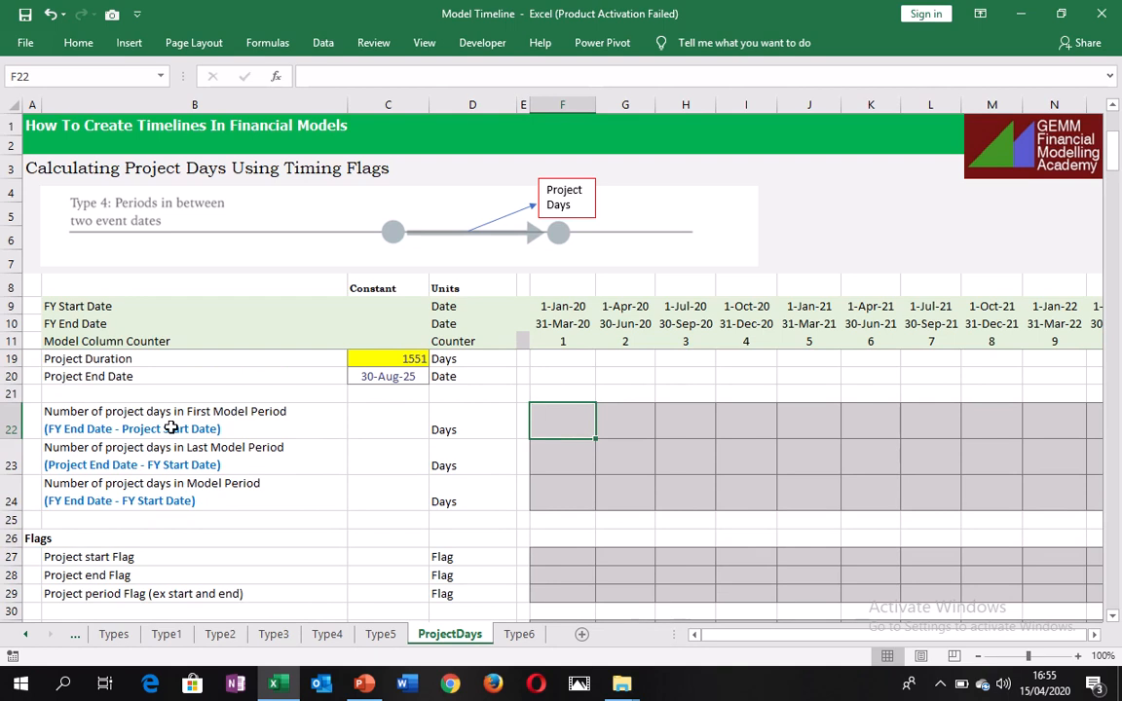
Mark the model period containing the project start date by entering >>>> in K8, above the 1-Apr-21 column.
click(385, 446)
key(Up)
key(Up)
key(Up)
key(Up)
key(Up)
key(Up)
key(Up)
key(Up)
key(Up)
key(Up)
key(Up)
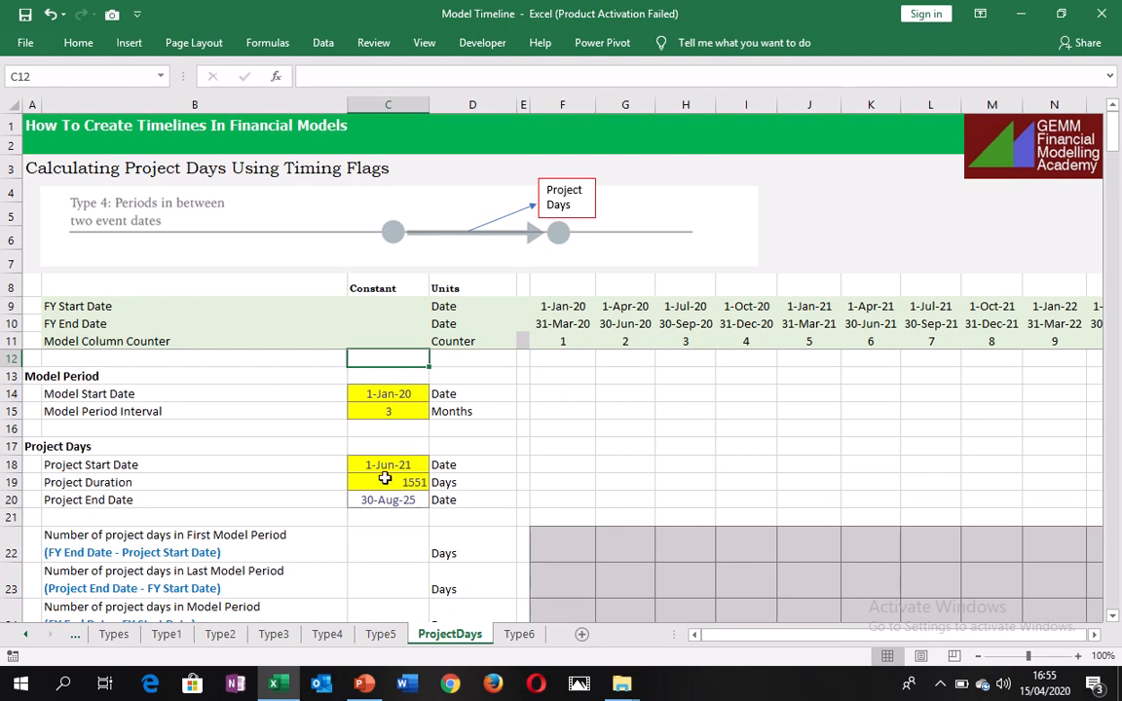
click(387, 481)
click(372, 467)
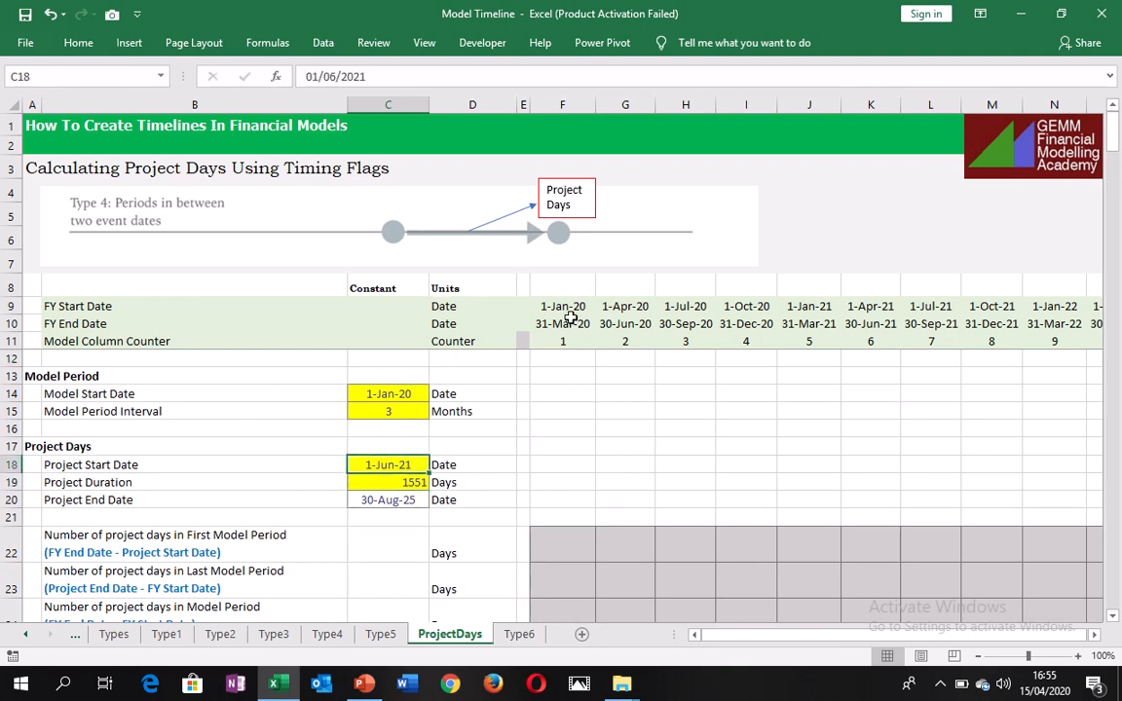
click(874, 318)
click(874, 284)
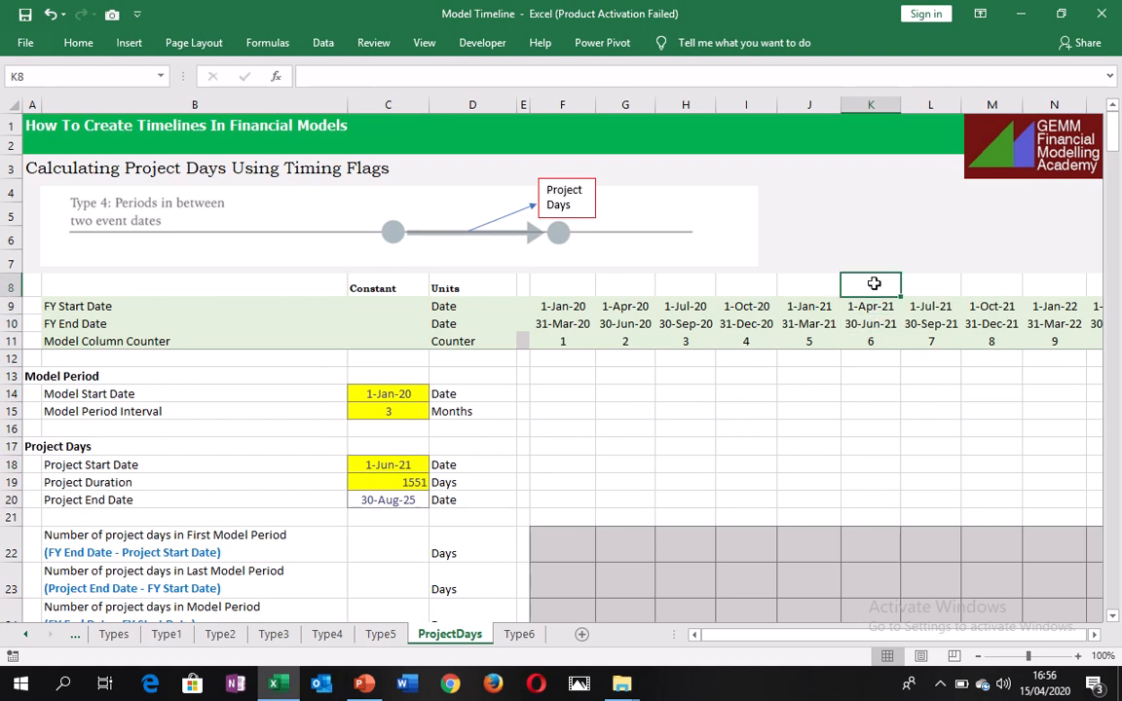
text(>>>>)
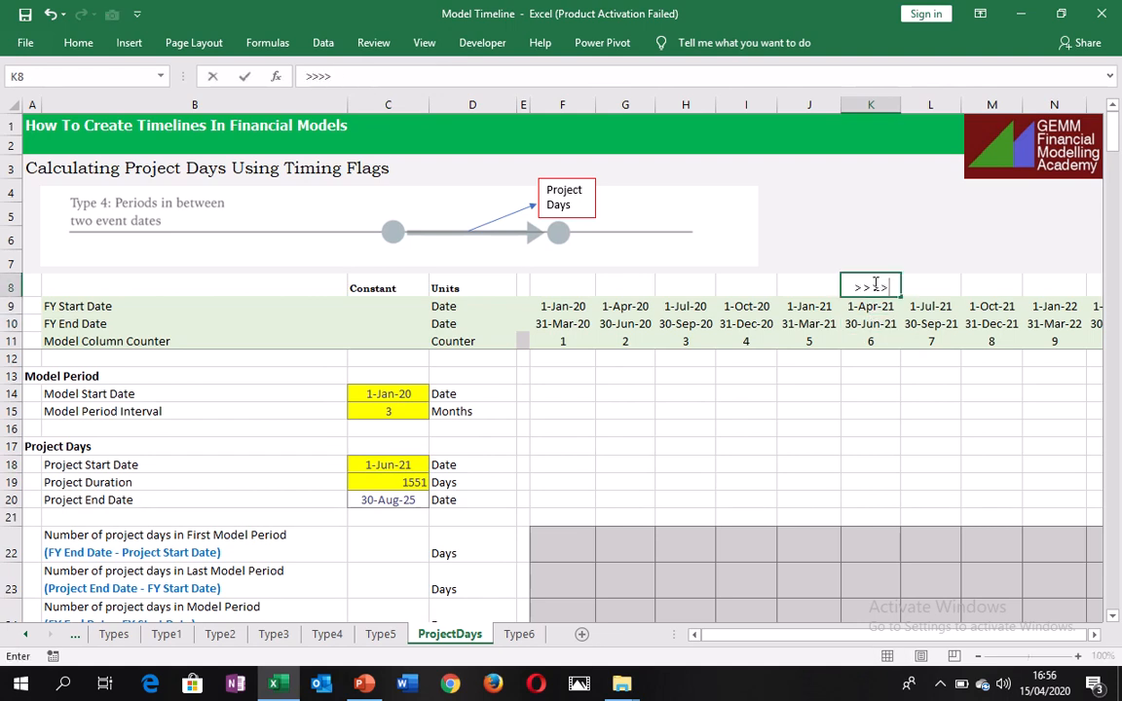
key(Return)
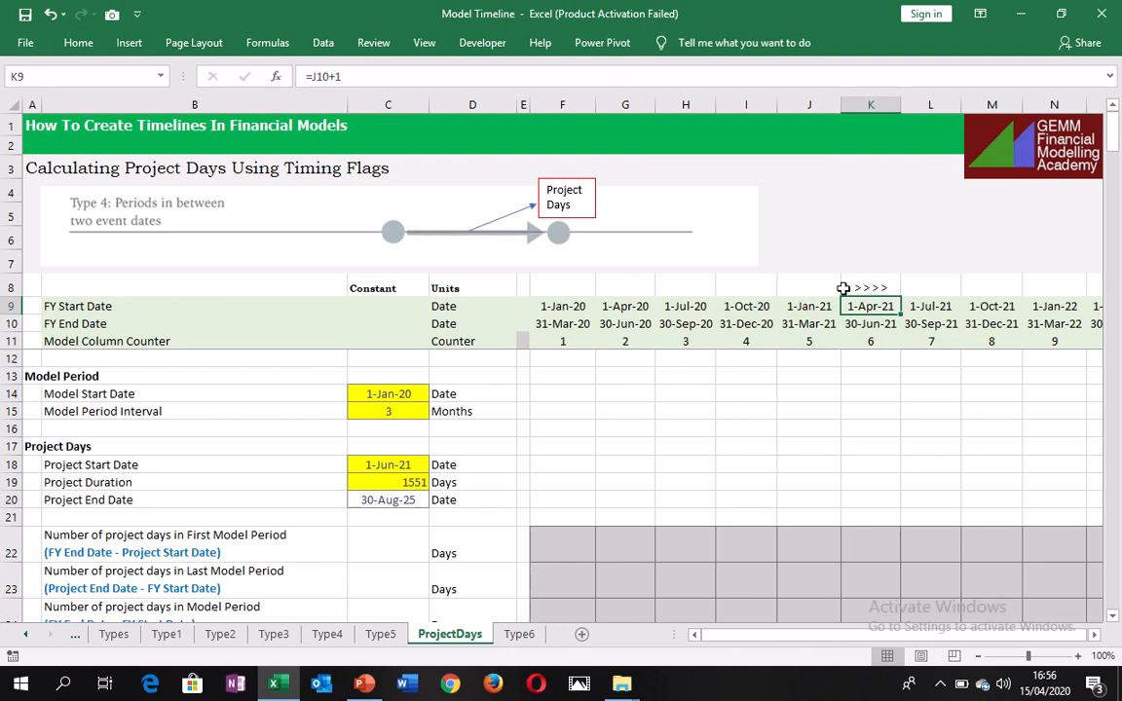
Mark the model period containing the project end date by entering >>>> in AB8, above the 1-Jul-25 column.
key(ctrl+Right)
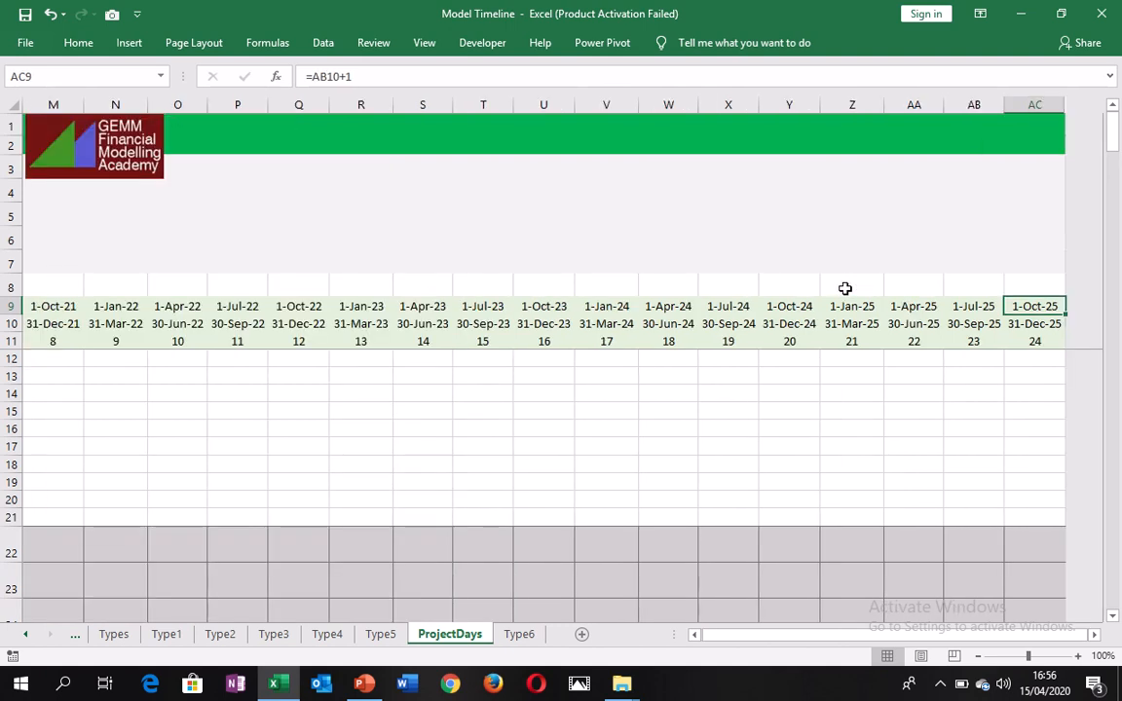
key(ctrl+Left)
key(ctrl+Left)
key(ctrl+Left)
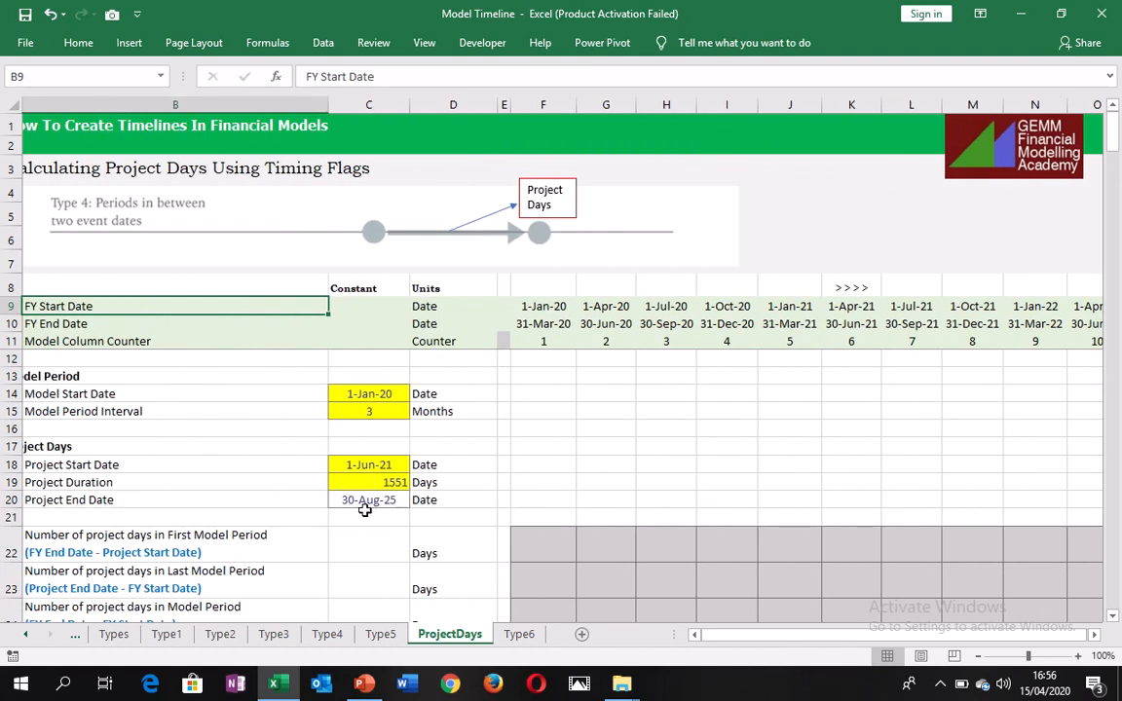
key(ctrl+Right)
key(ctrl+Right)
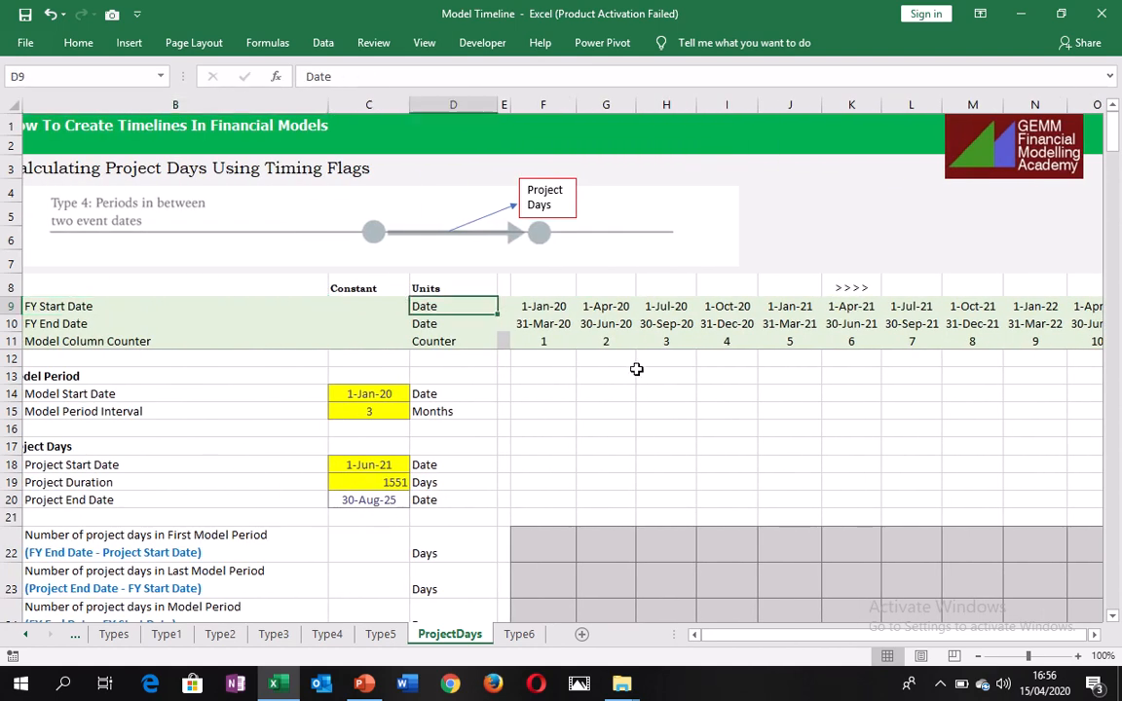
key(ctrl+Right)
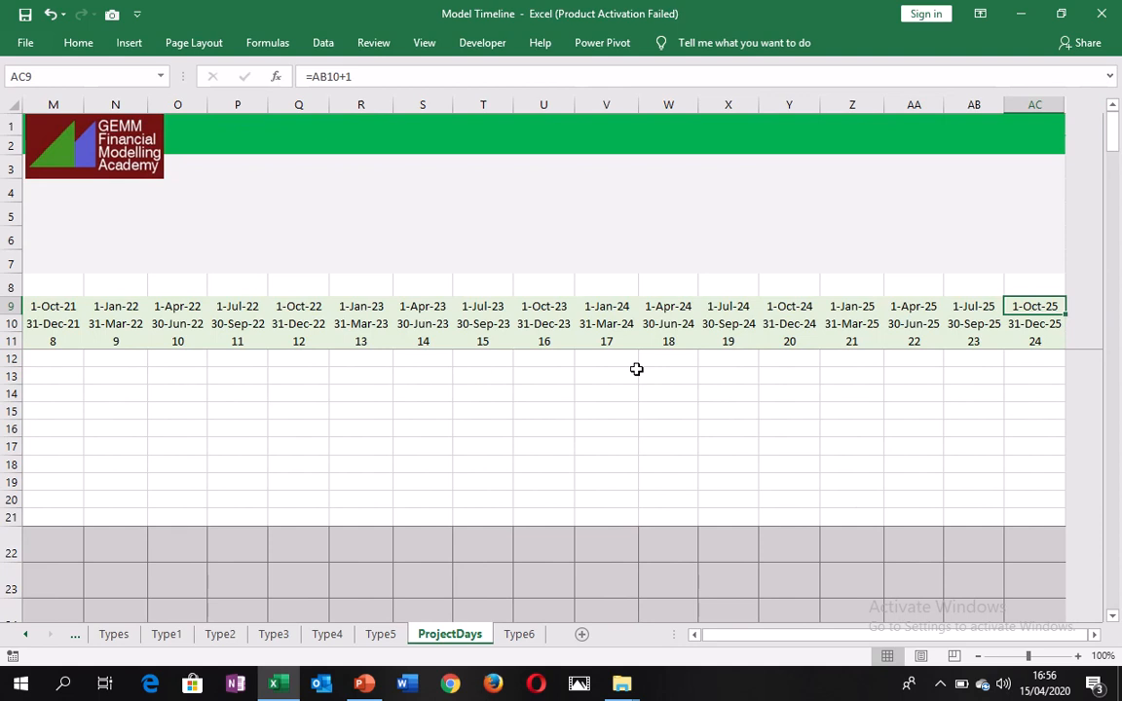
key(Left)
key(Left)
key(Right)
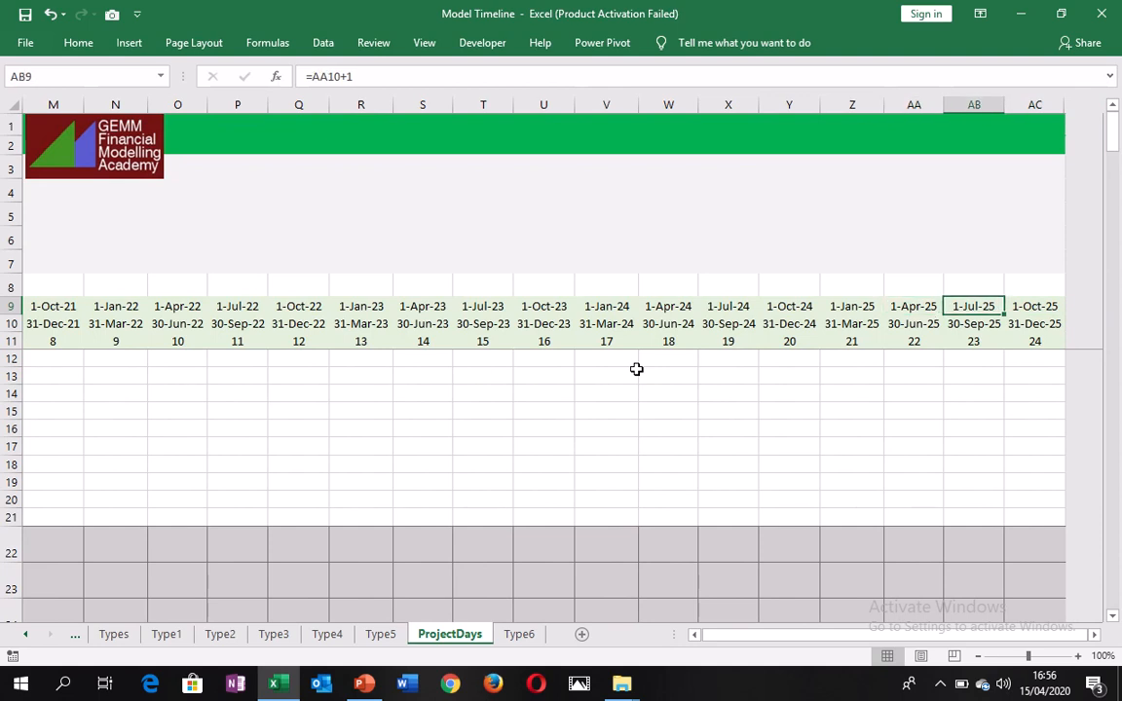
click(972, 284)
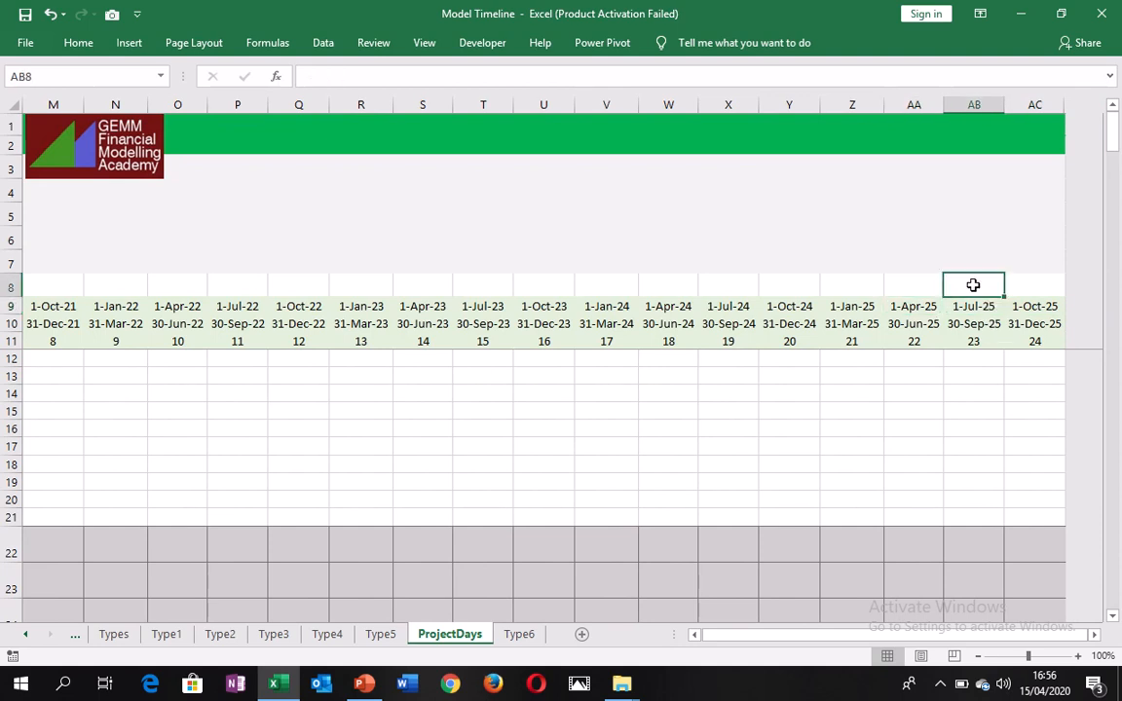
text(>>>>)
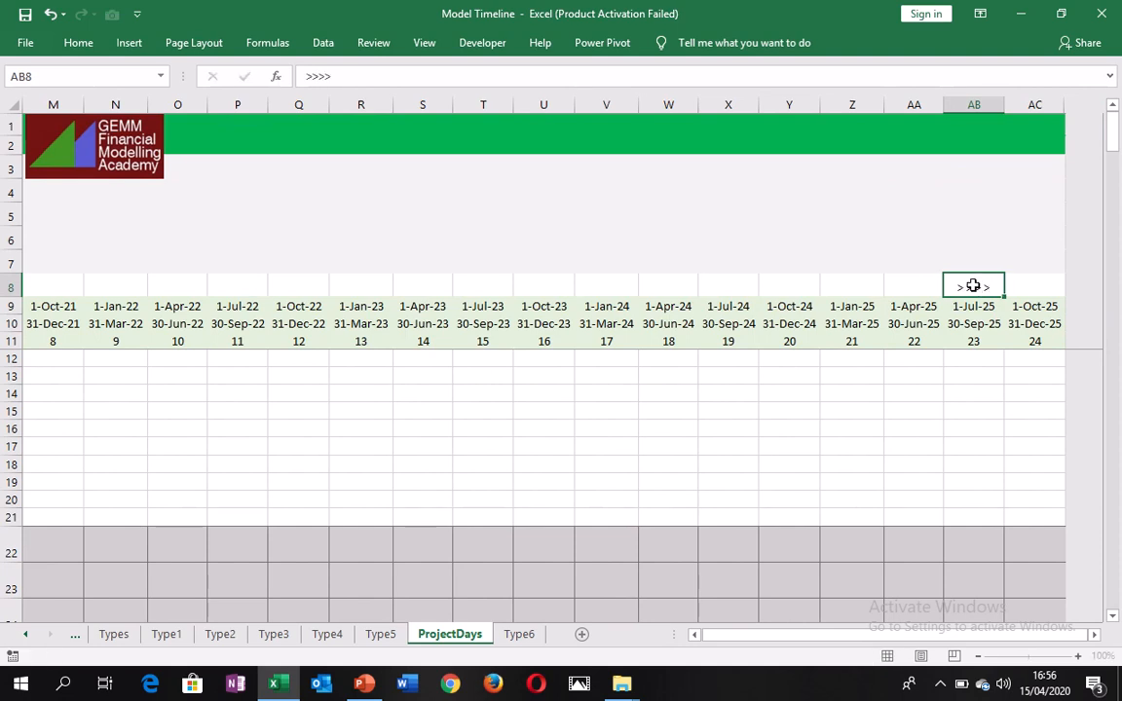
key(Return)
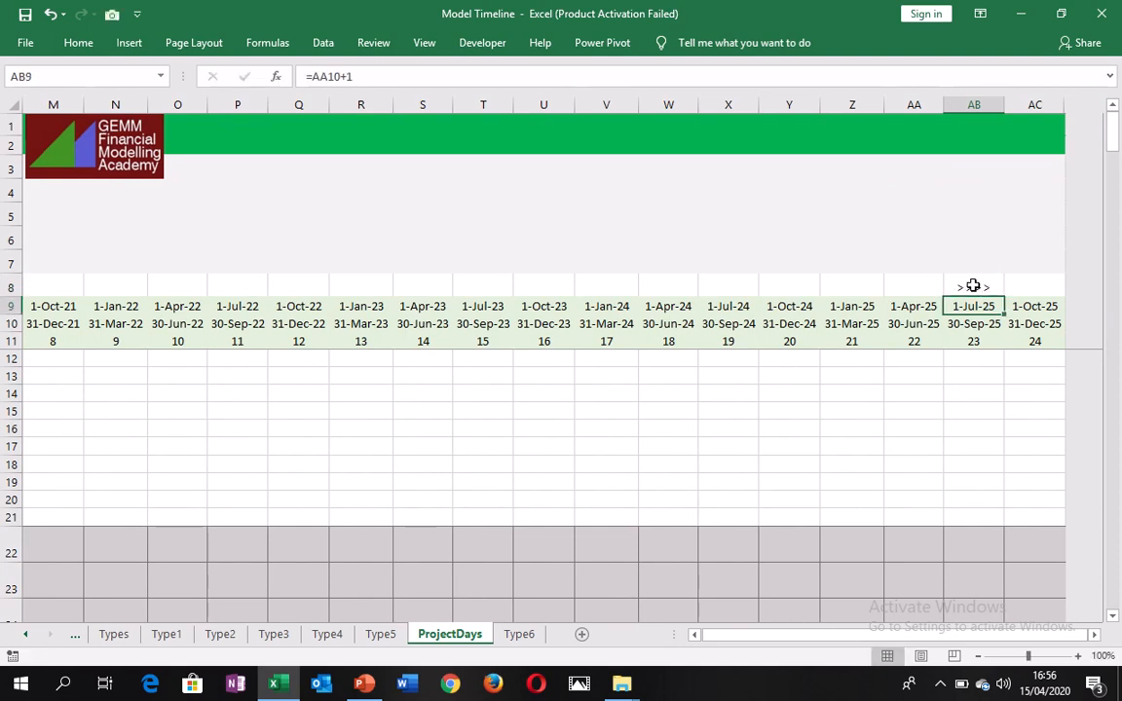
Check the start and end dates of the period marked in column AB, and return to the timeline's beginning.
key(Down)
key(Up)
key(Down)
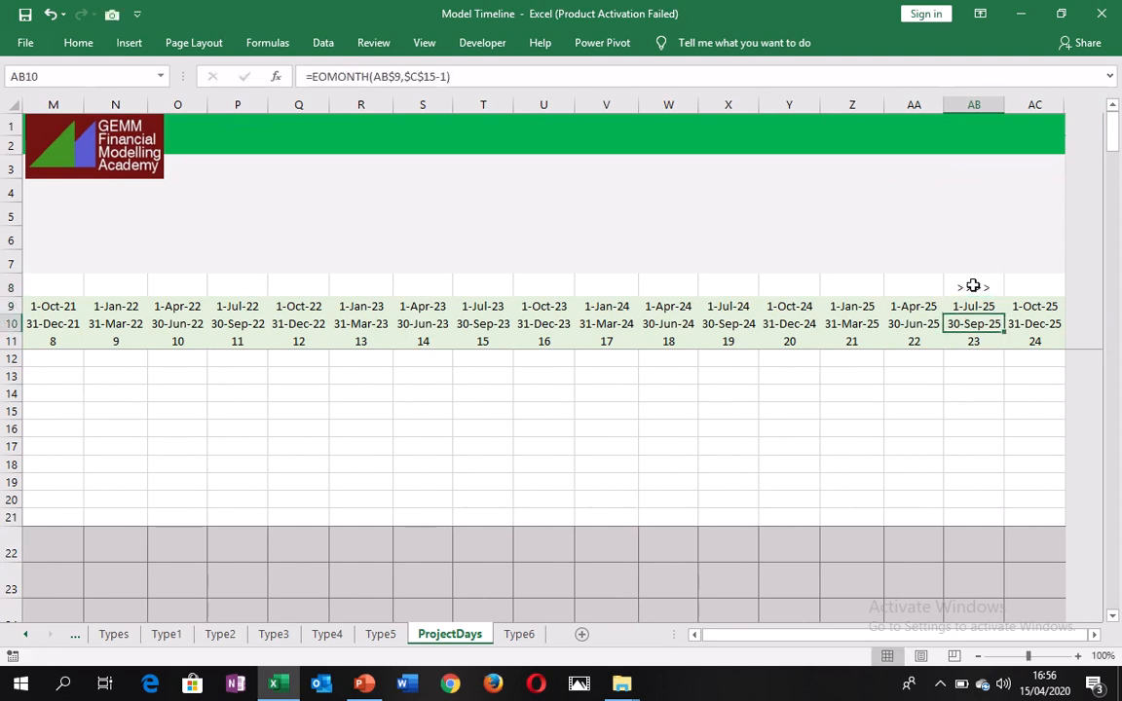
key(Up)
key(Up)
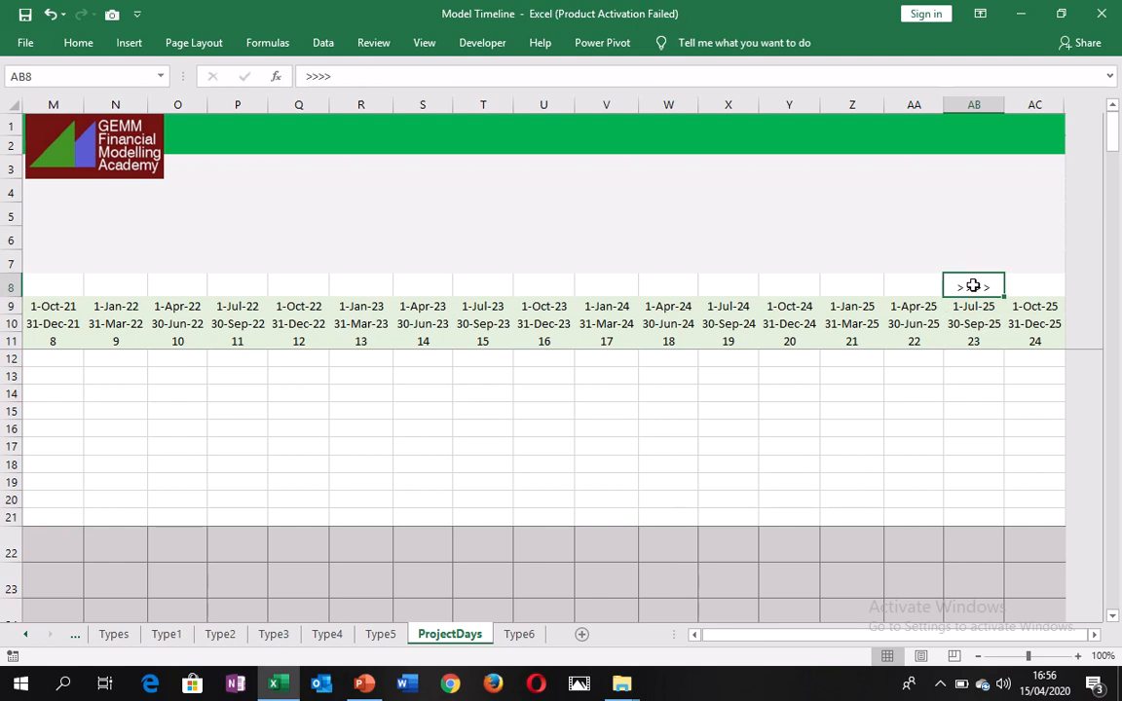
key(ctrl+Left)
key(ctrl+Left)
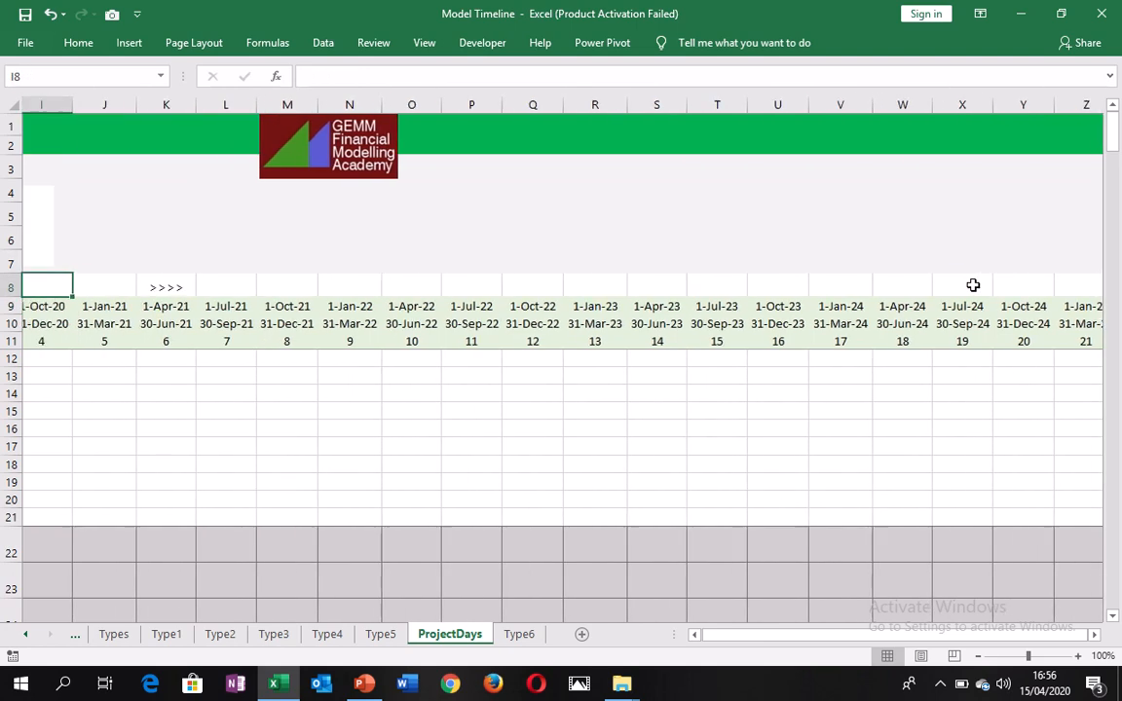
key(ctrl+Left)
key(ctrl+Left)
key(ctrl+Left)
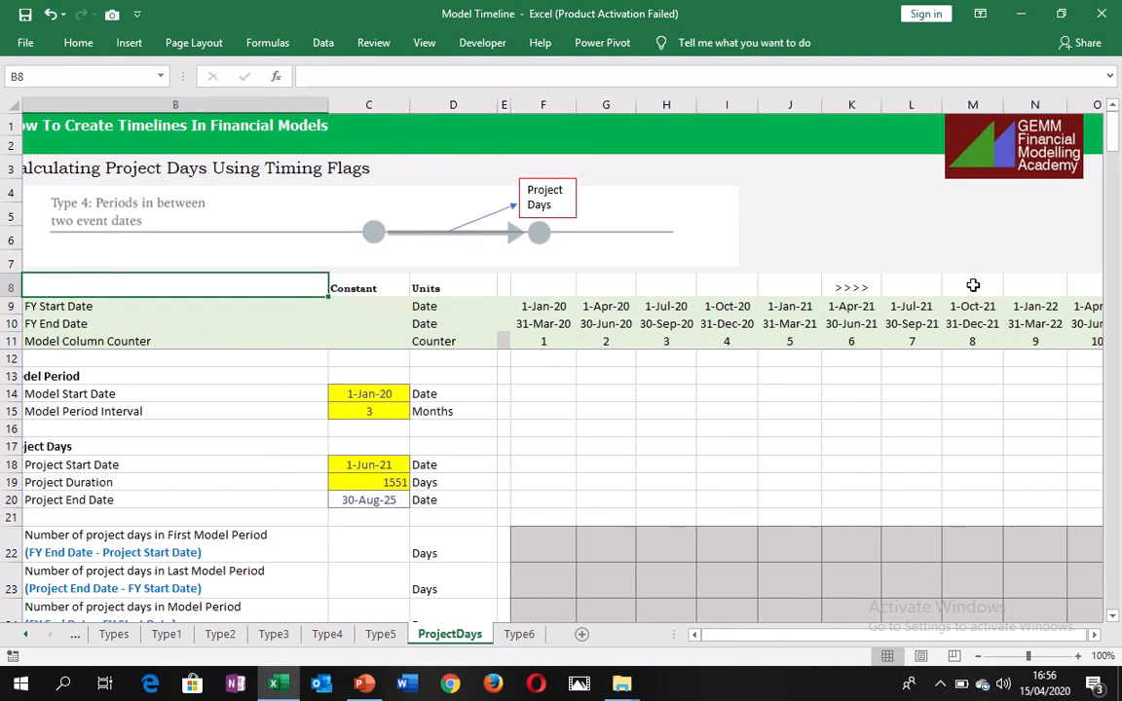
Inspect the start and end dates of model periods 6 and 1, and the model start date input.
key(ctrl+Right)
key(ctrl+Right)
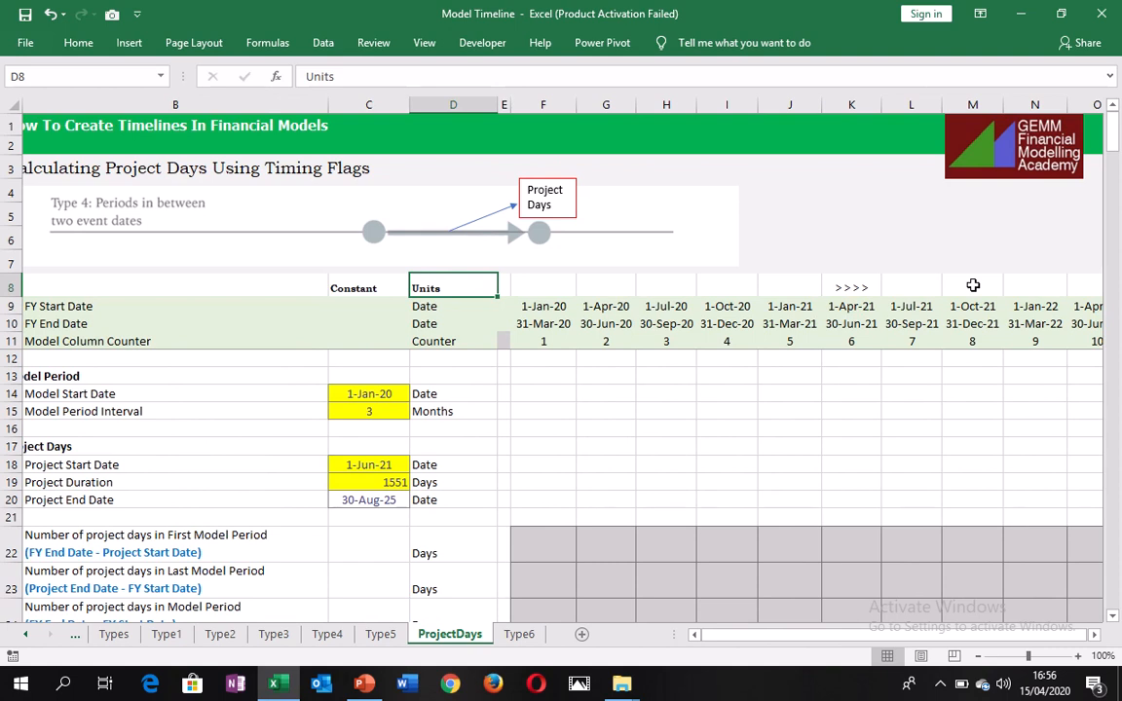
click(850, 309)
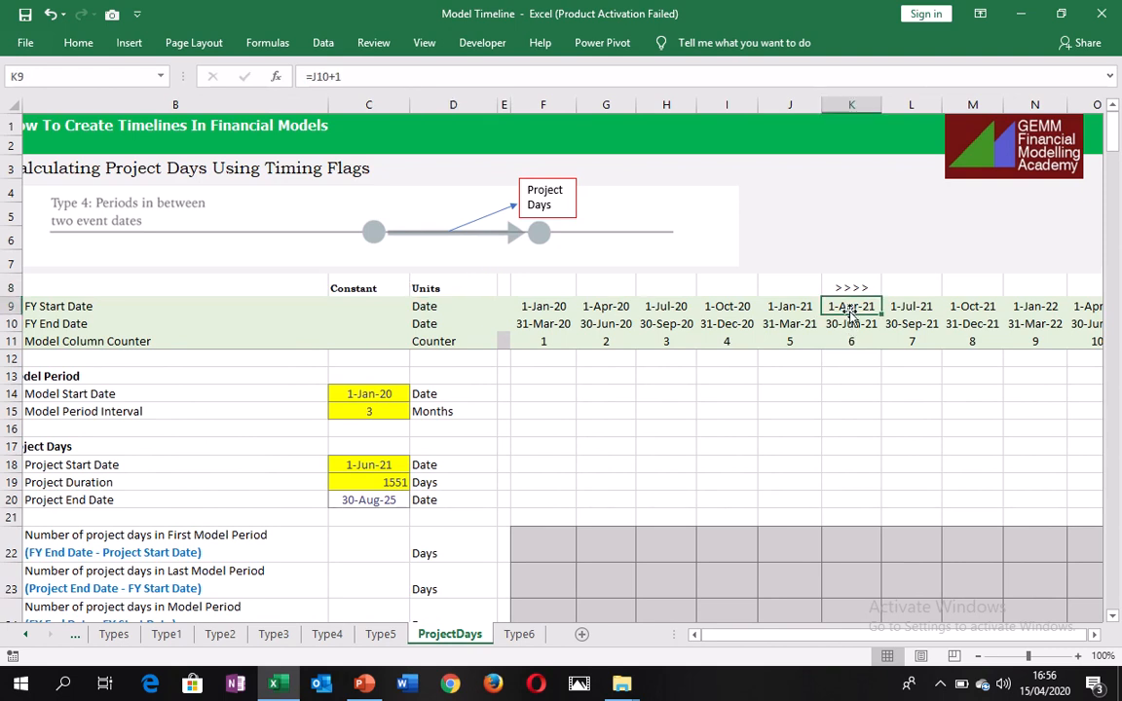
click(851, 324)
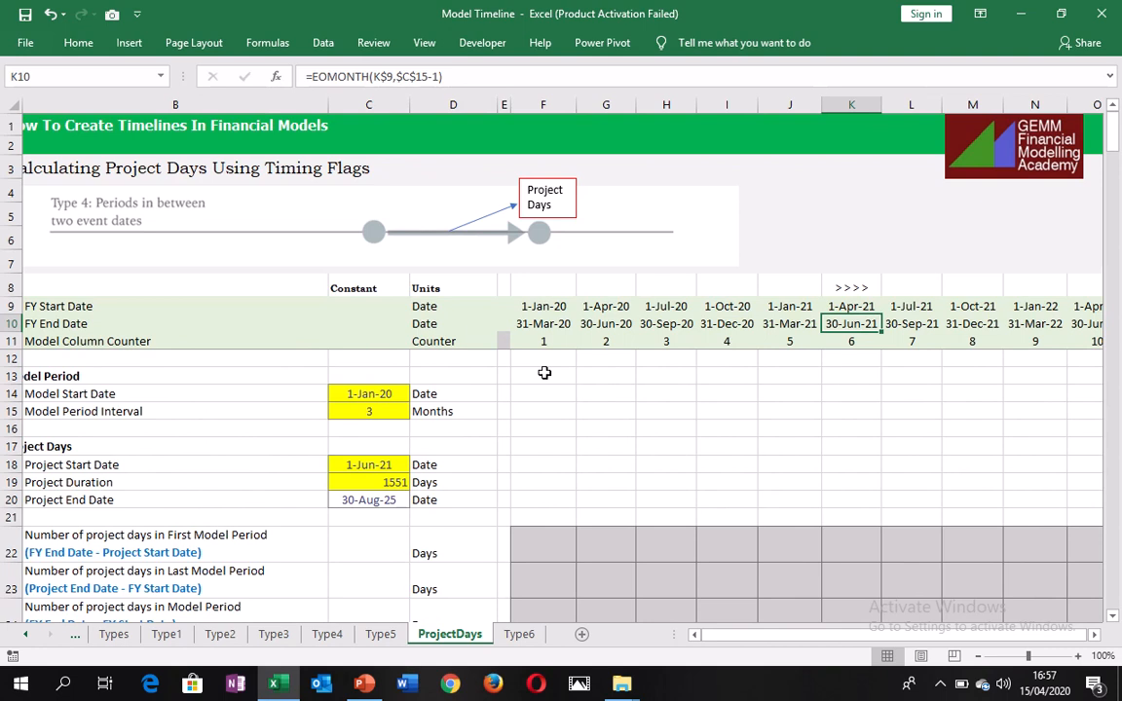
click(542, 307)
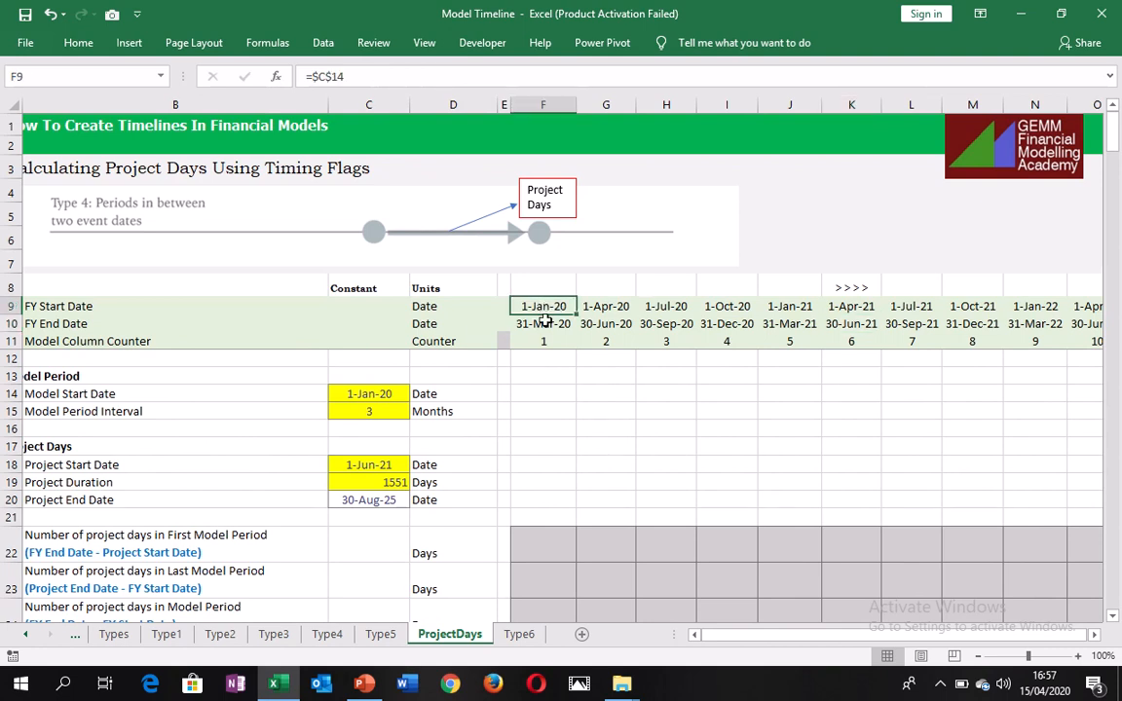
click(550, 325)
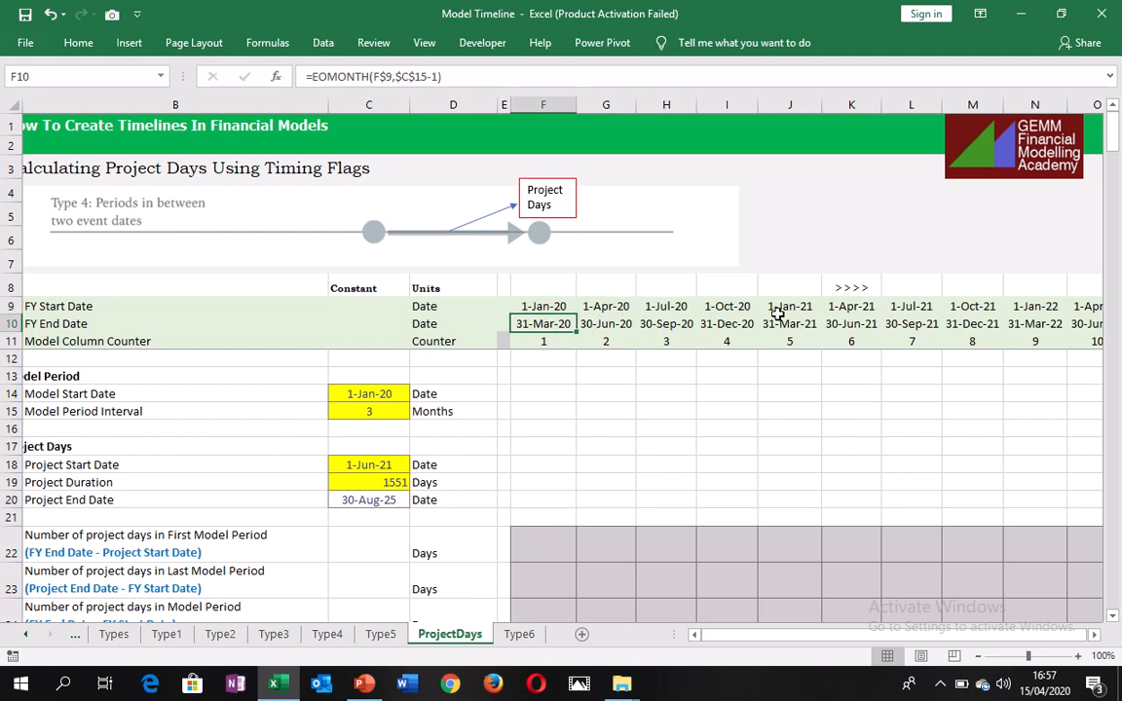
click(370, 395)
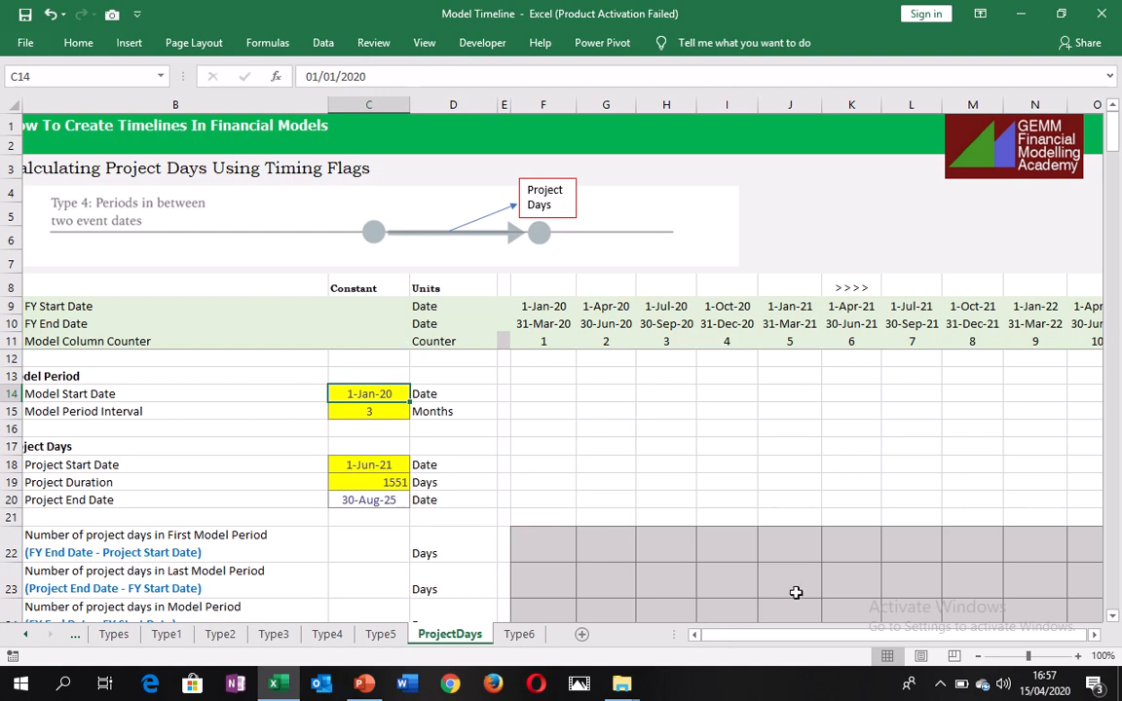
Calculate the project days in the first model period by entering =K10-$C$18 in K22.
click(865, 545)
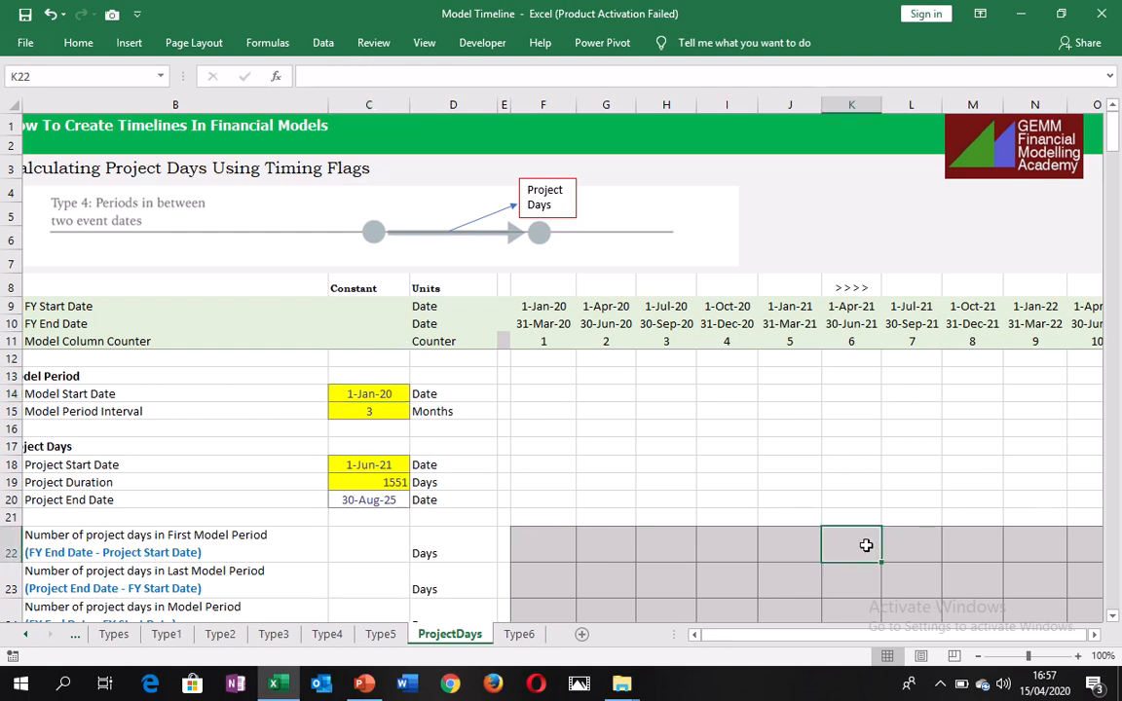
text(=)
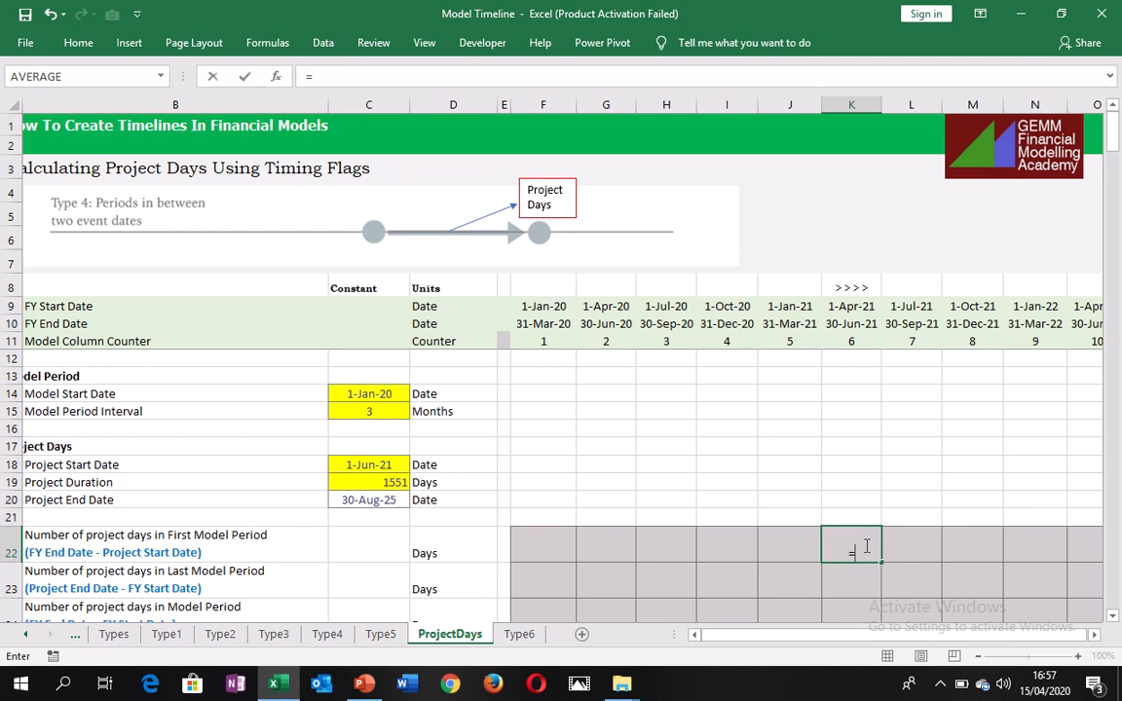
click(852, 325)
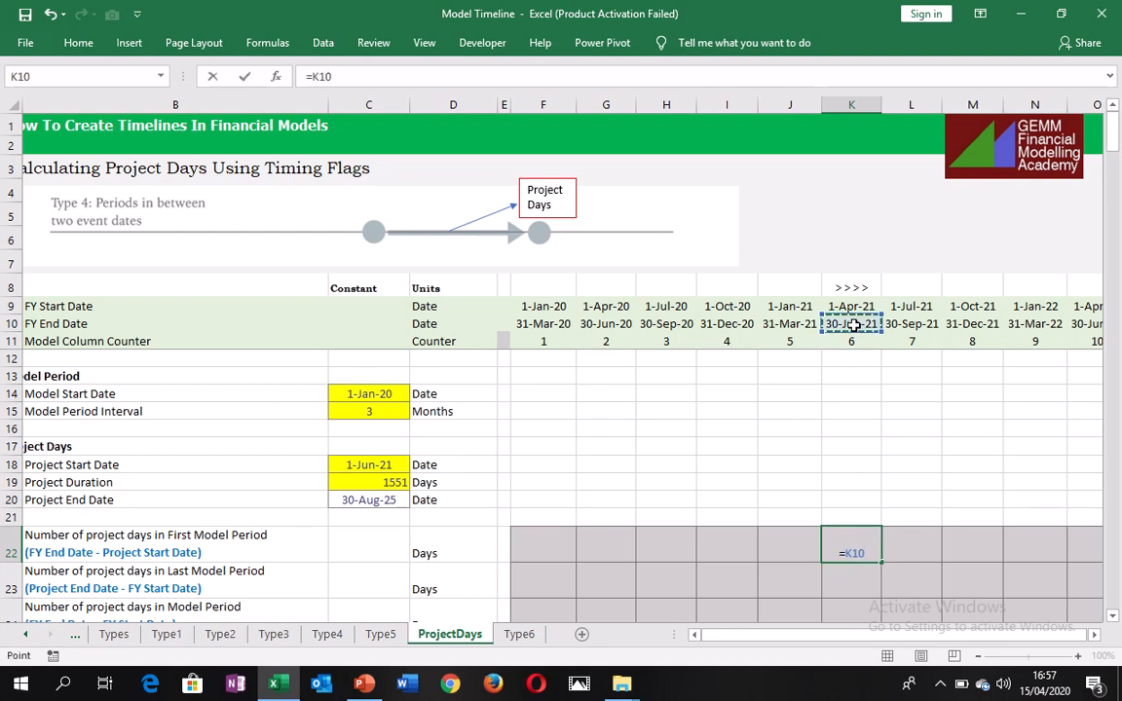
text(-)
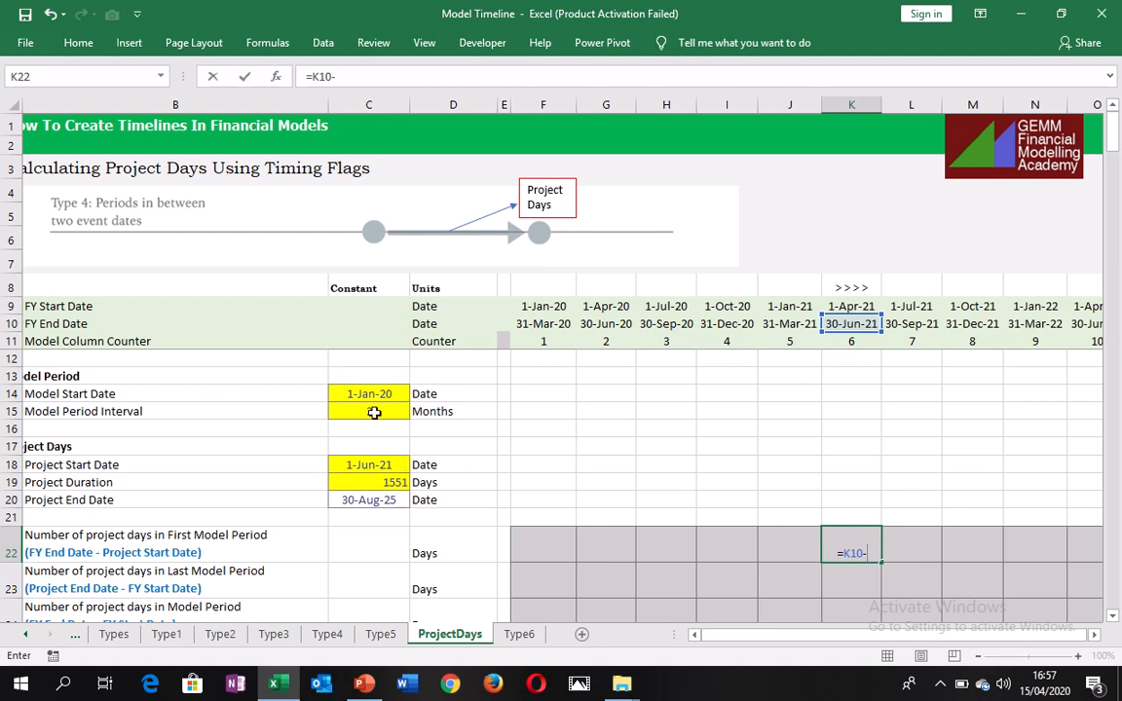
click(362, 465)
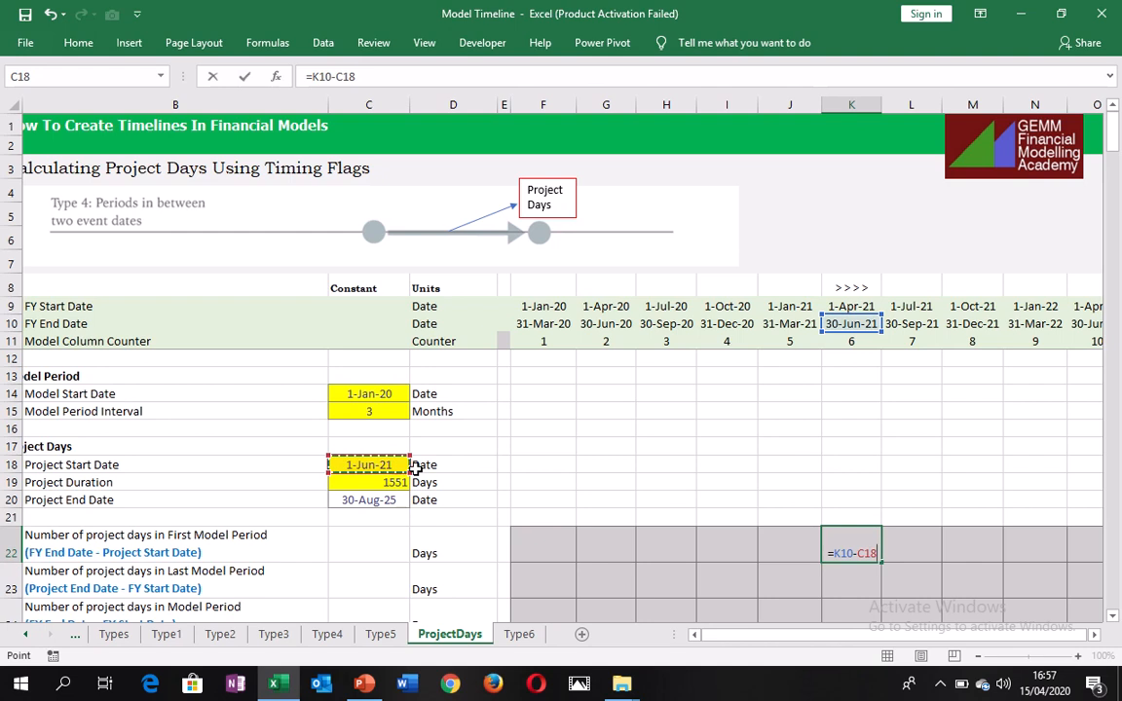
key(F4)
key(ctrl+Return)
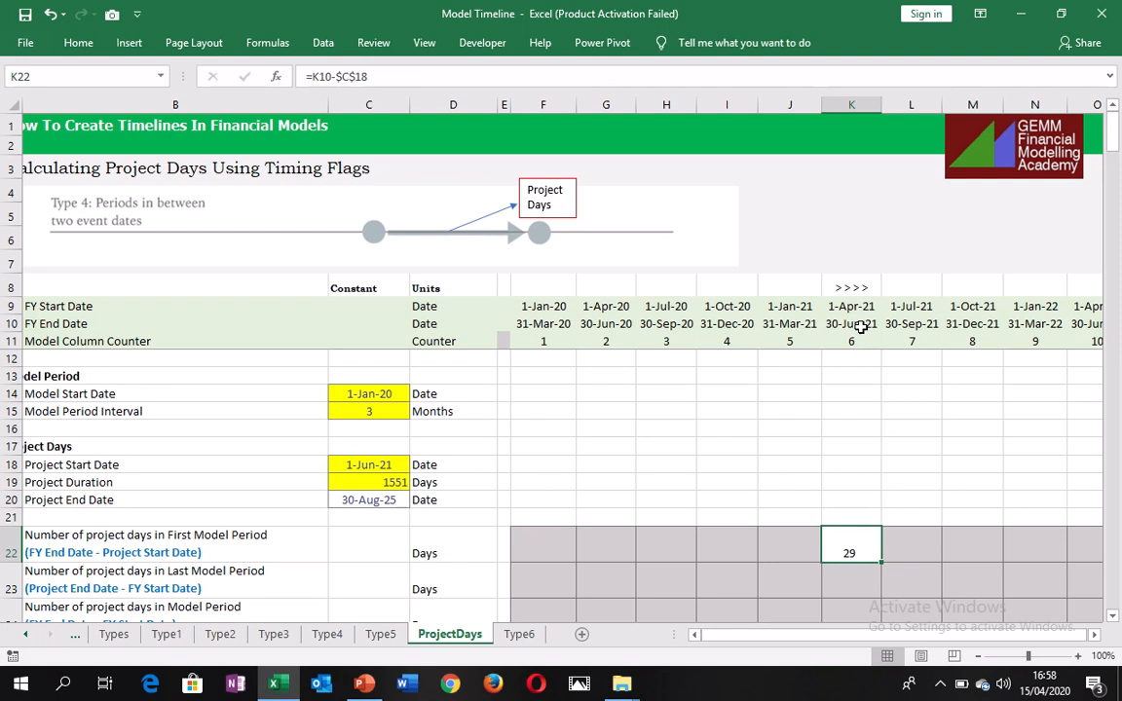
Examine the dates of the marked period in column AB, the project end date, and the description for days in the last model period.
key(Up)
key(Up)
key(Up)
key(Up)
key(Up)
key(Up)
key(Up)
key(Up)
key(Up)
key(Up)
key(Up)
key(Up)
key(Up)
key(Up)
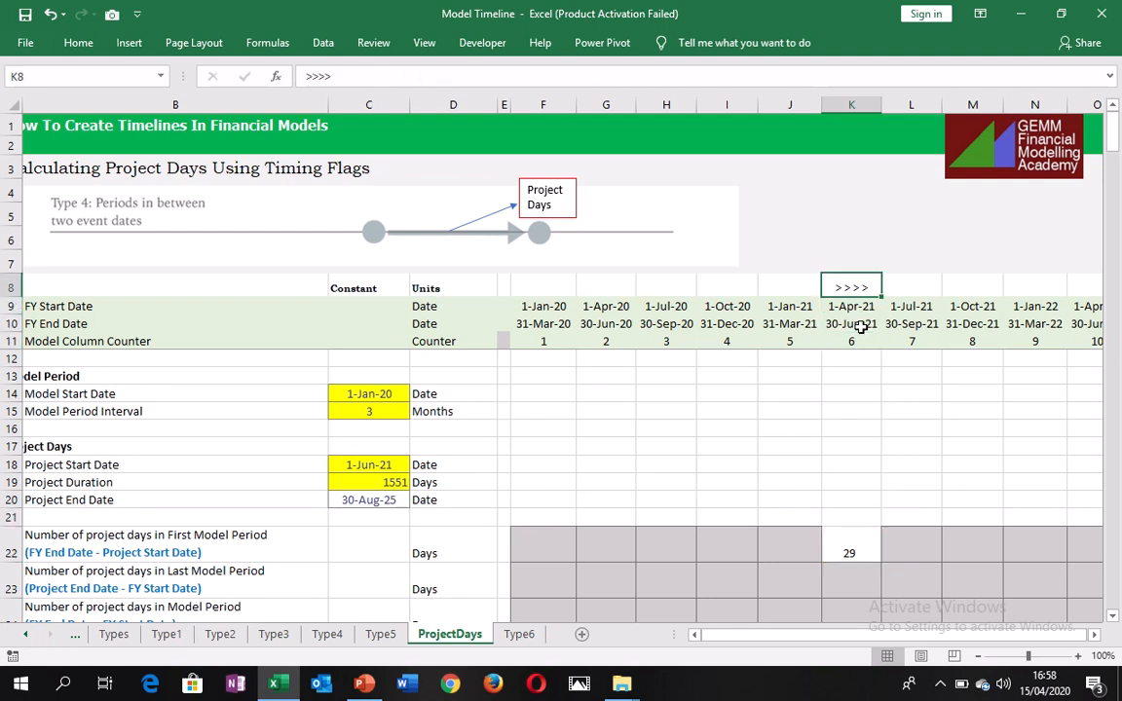
key(ctrl+Right)
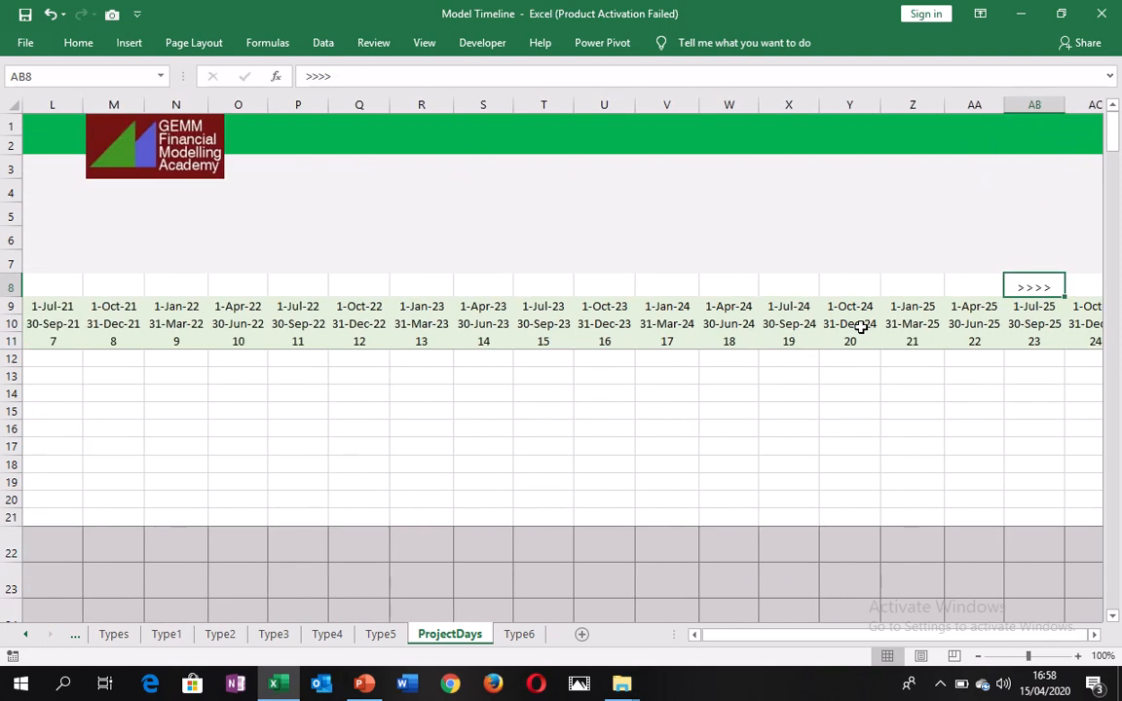
key(Down)
key(Down)
key(Down)
key(Down)
key(Down)
key(Down)
key(Down)
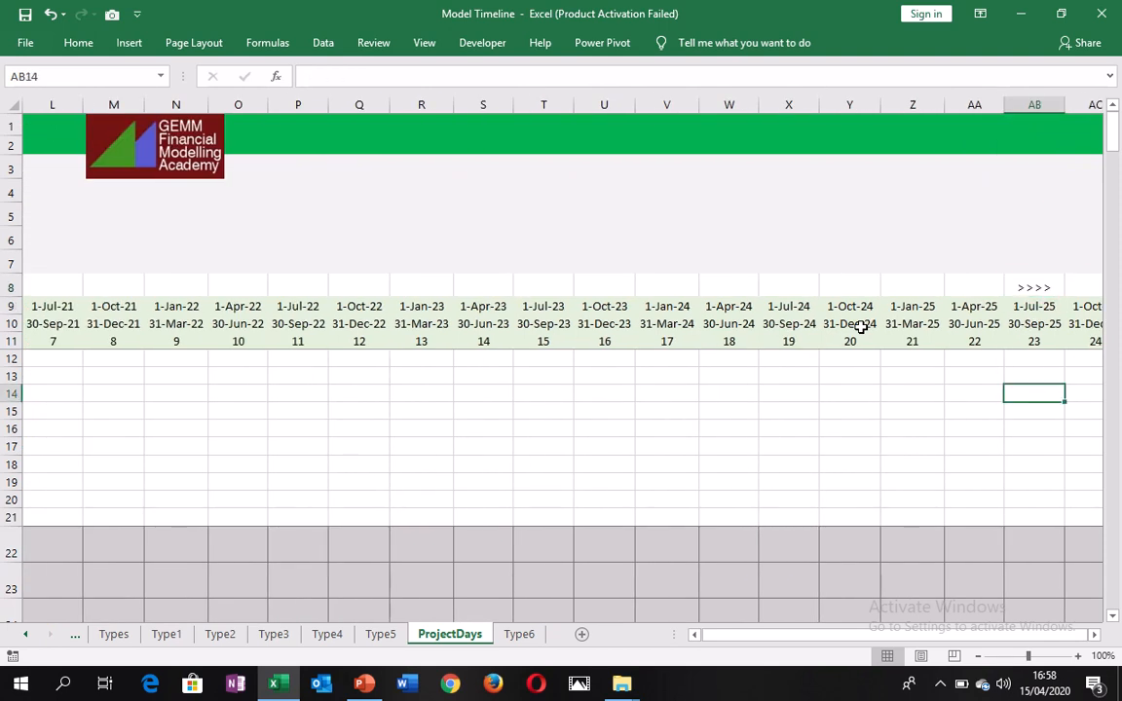
key(Up)
key(Up)
key(Up)
key(Up)
key(Up)
key(Up)
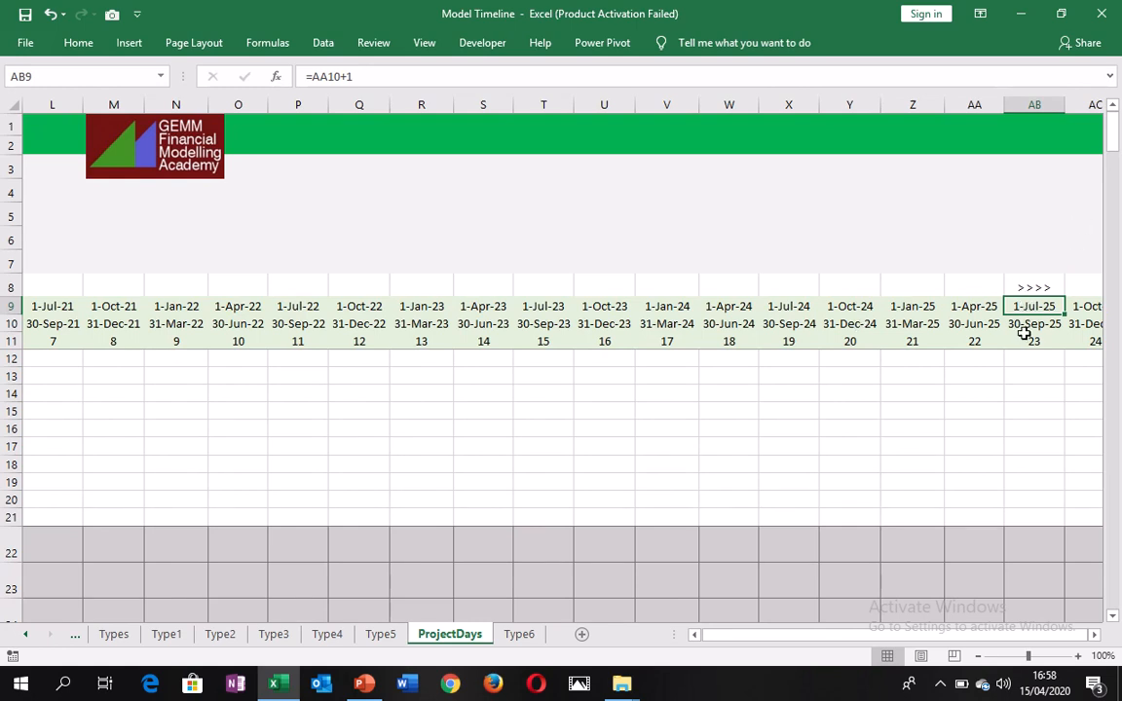
key(ctrl+Left)
key(ctrl+Left)
key(ctrl+Left)
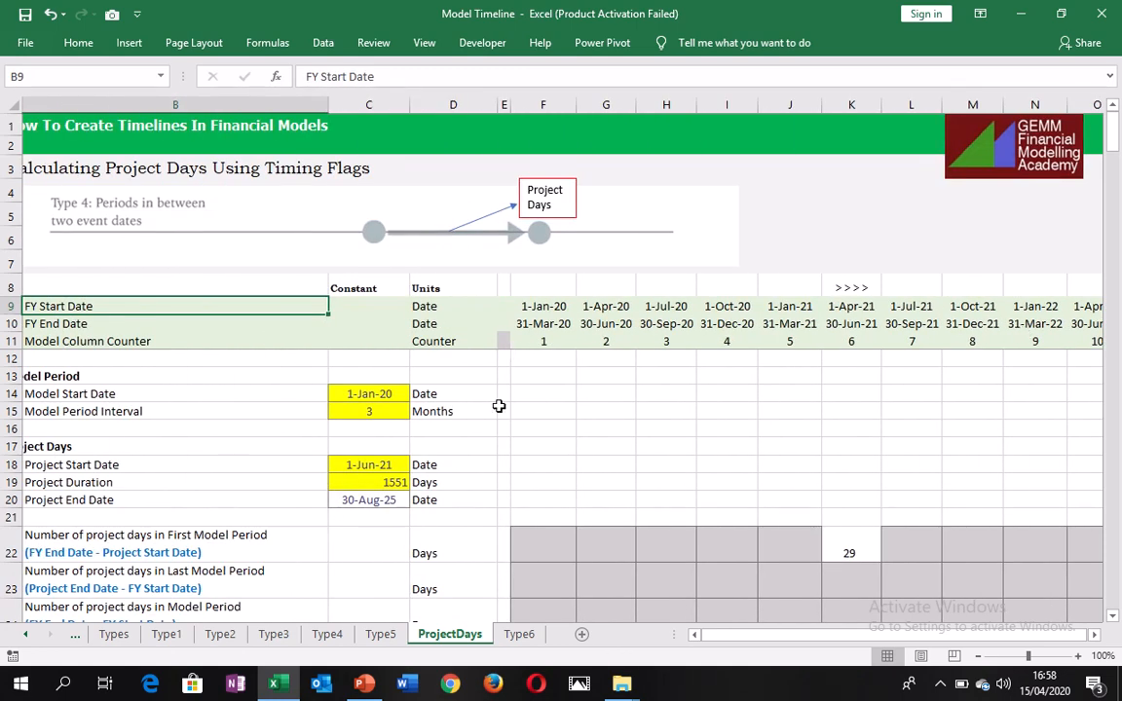
click(345, 502)
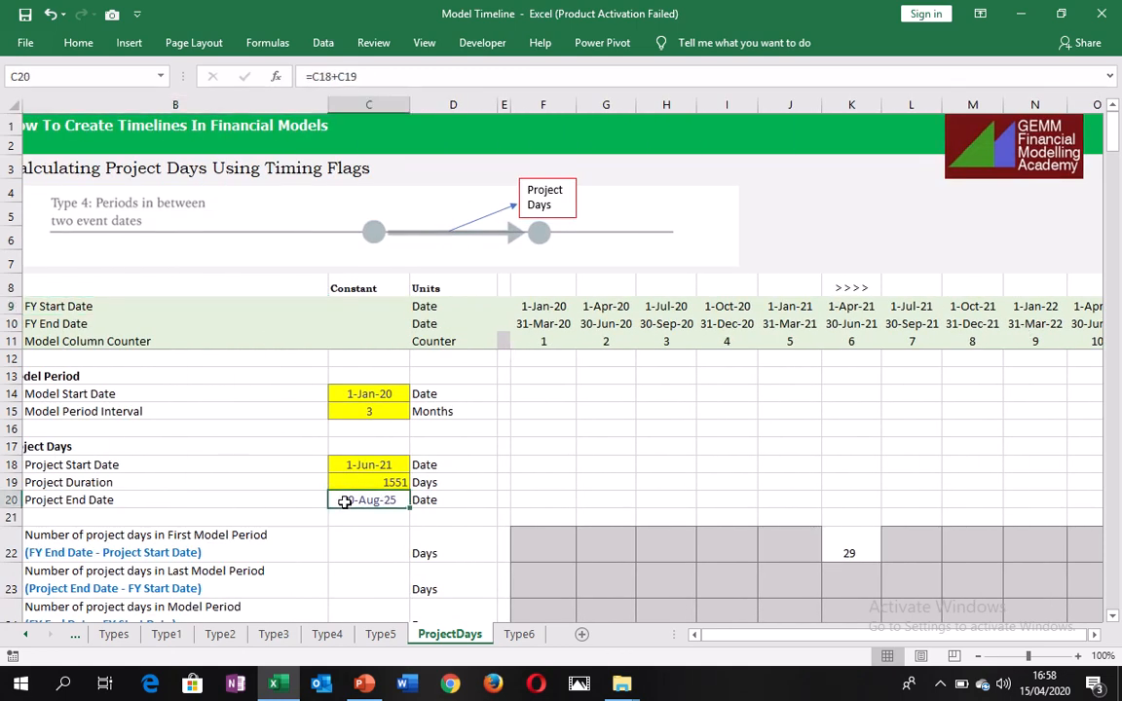
click(71, 588)
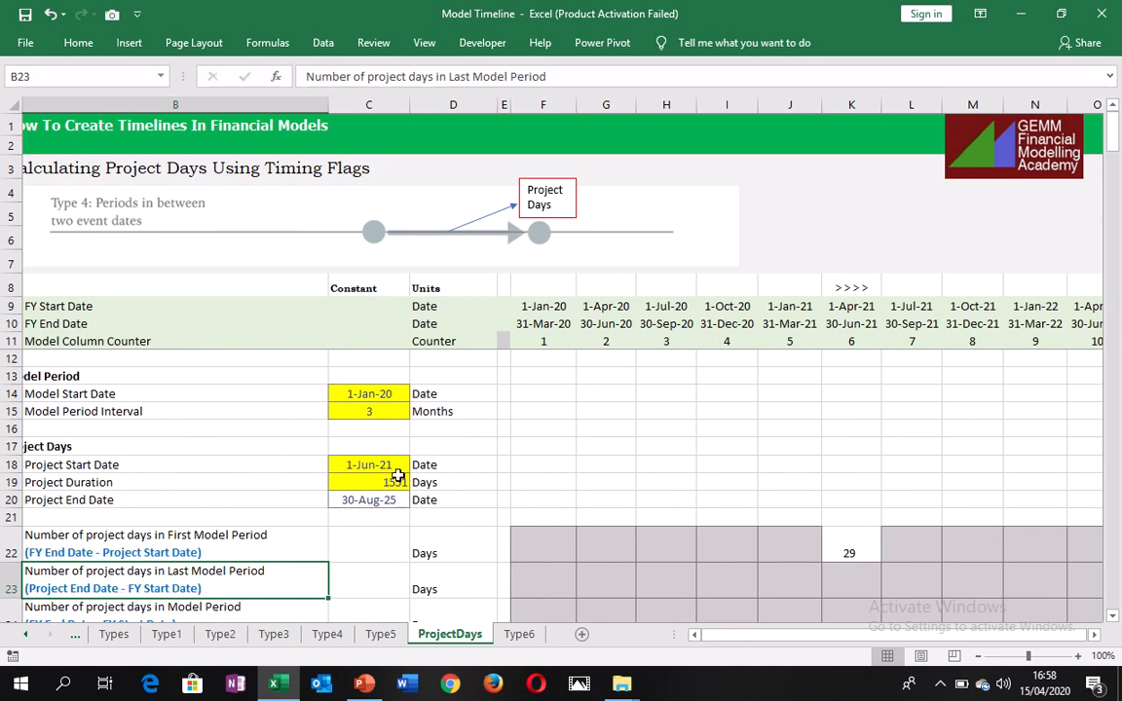
click(368, 504)
Calculate the project days in the last model period by entering =$C$20-AB9 in AB23.
key(Right)
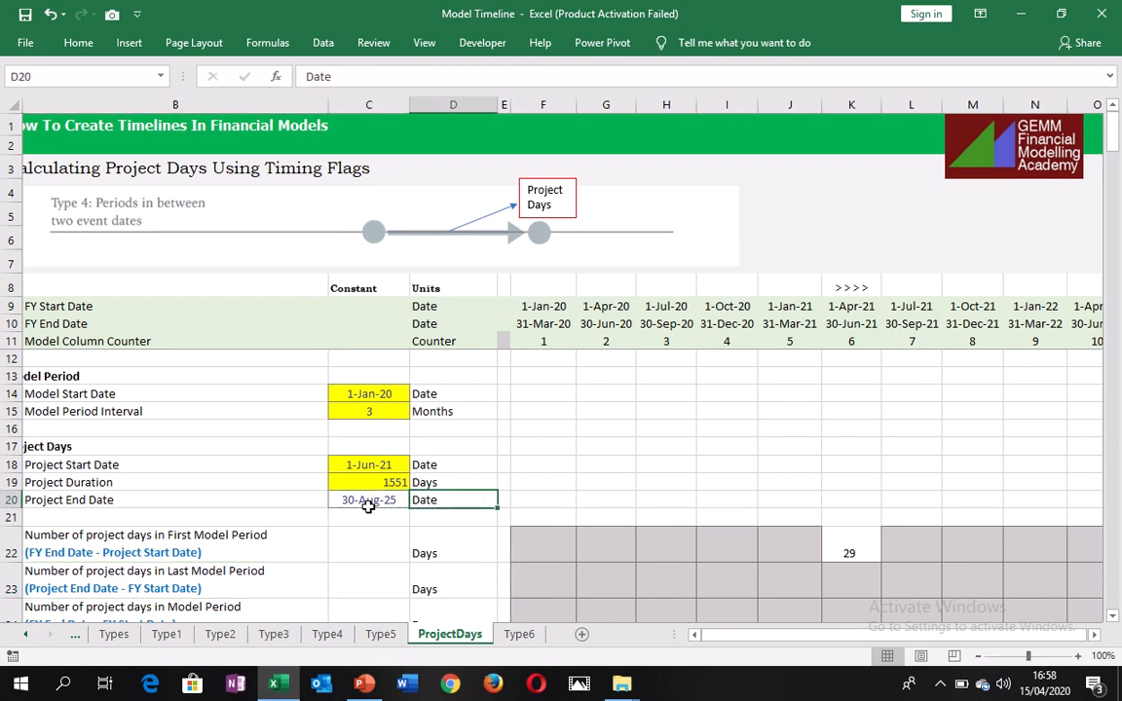
key(Right)
key(Down)
key(Down)
key(Down)
key(Down)
key(Up)
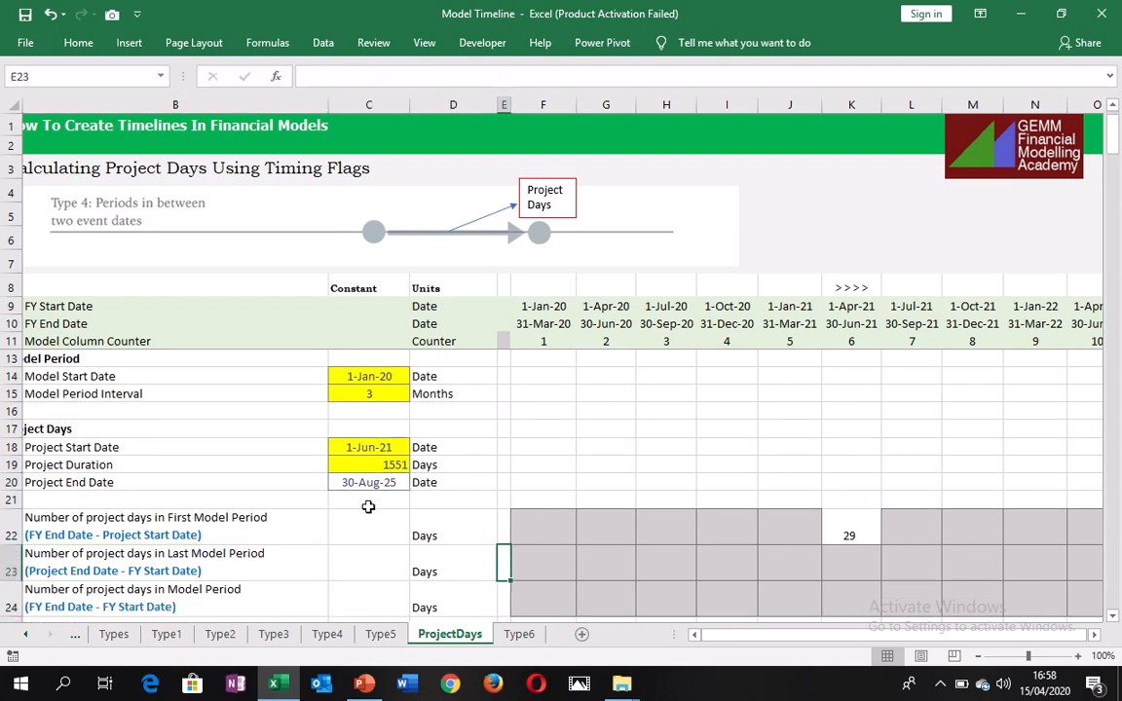
key(ctrl+Right)
key(Left)
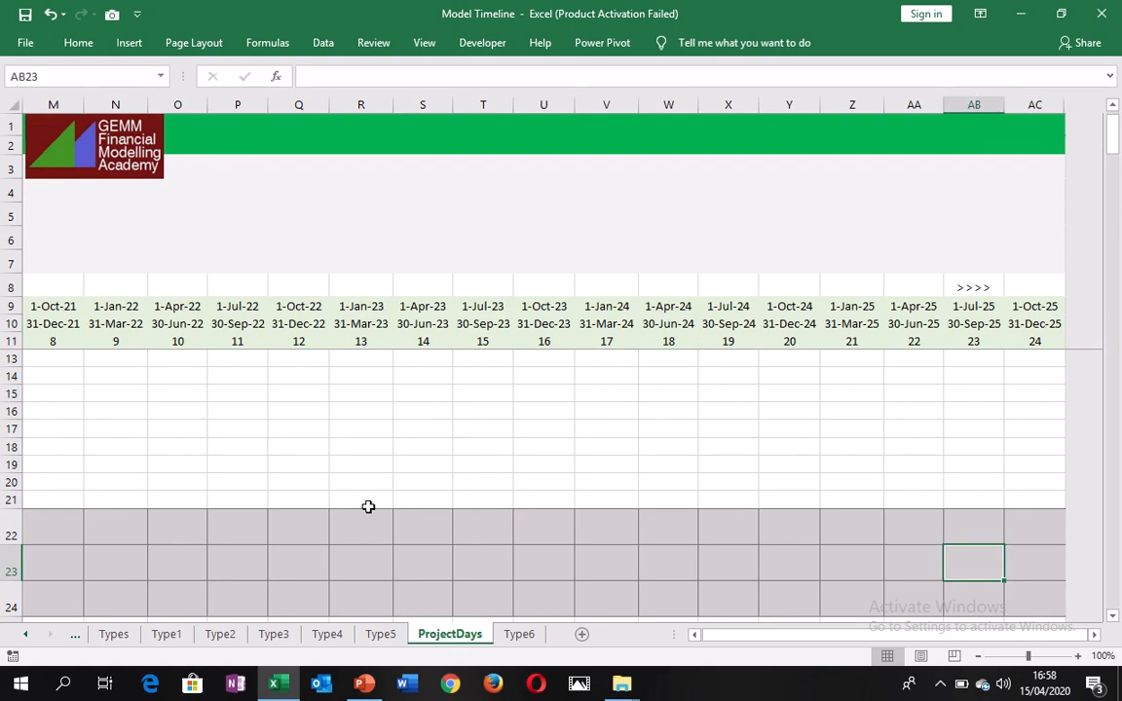
text(=)
key(ctrl+Left)
key(ctrl+Left)
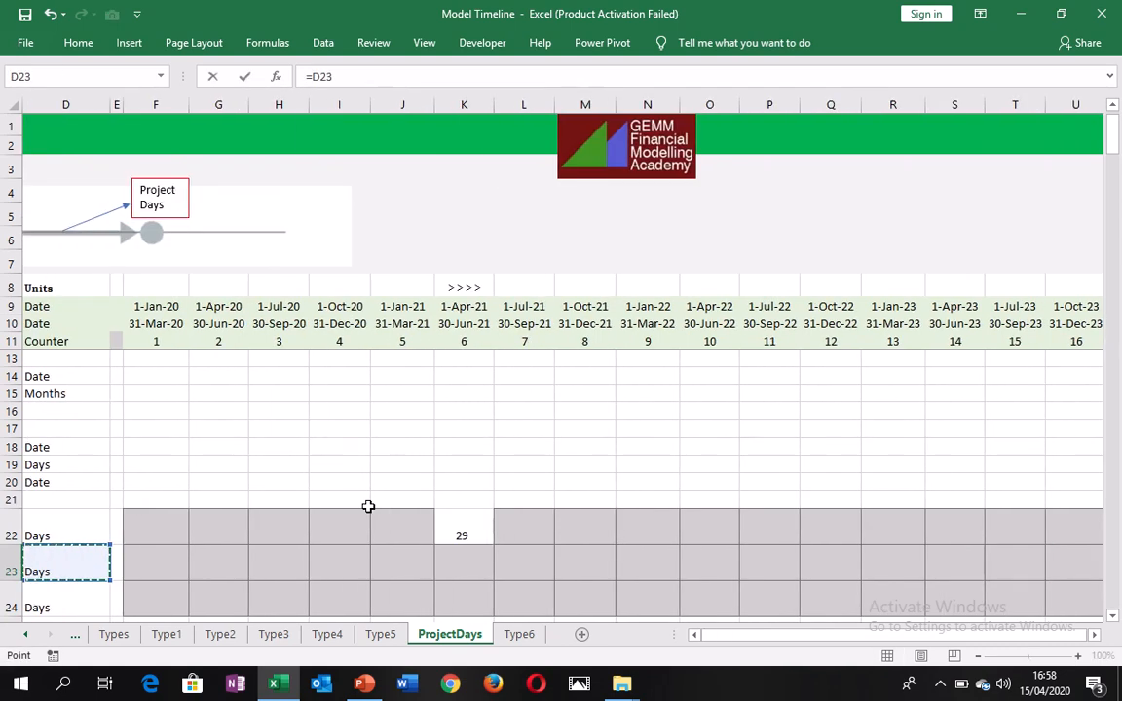
key(Right)
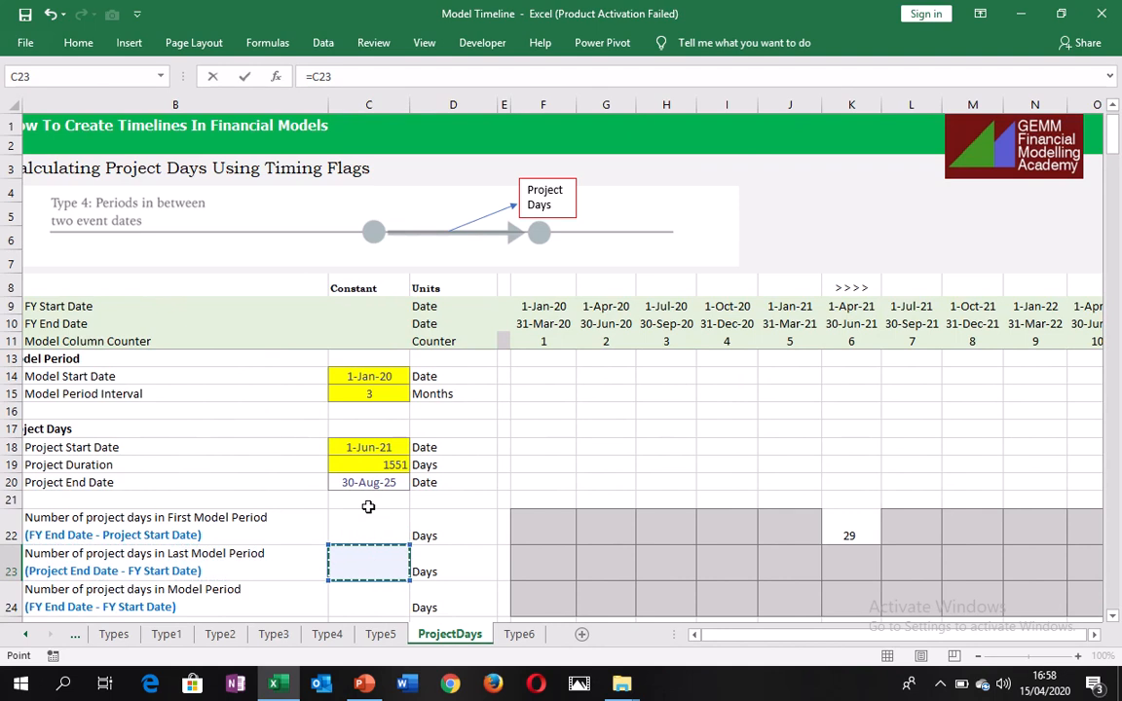
key(Up)
key(Up)
key(Up)
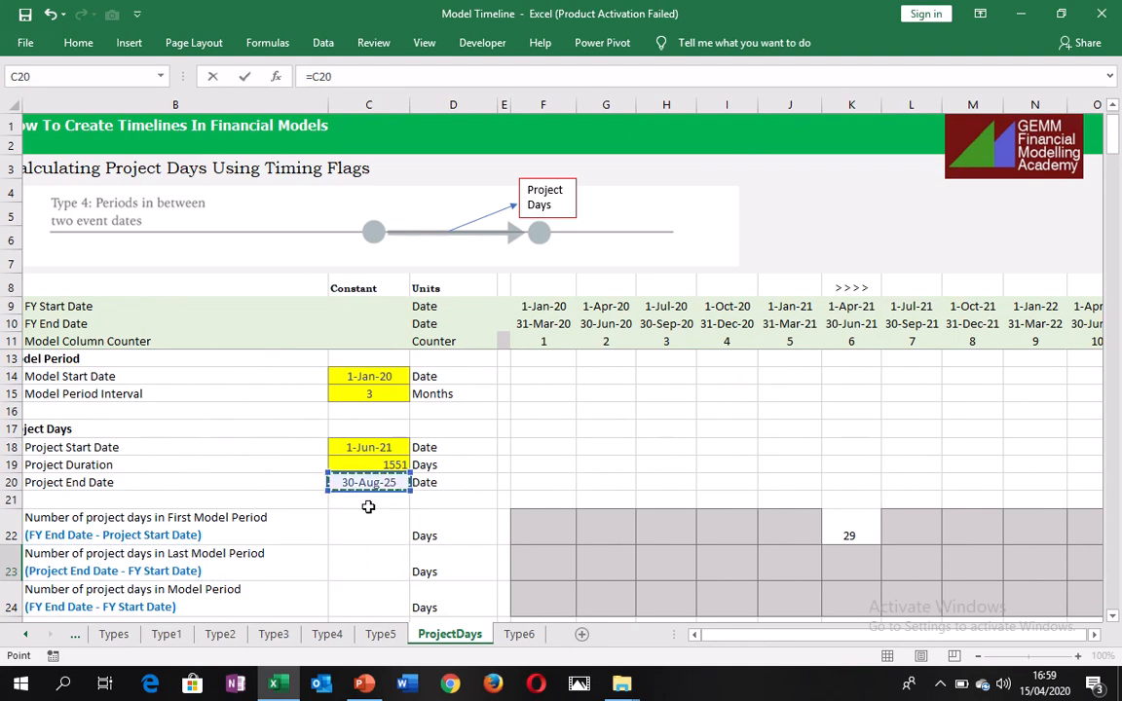
key(F4)
text(-)
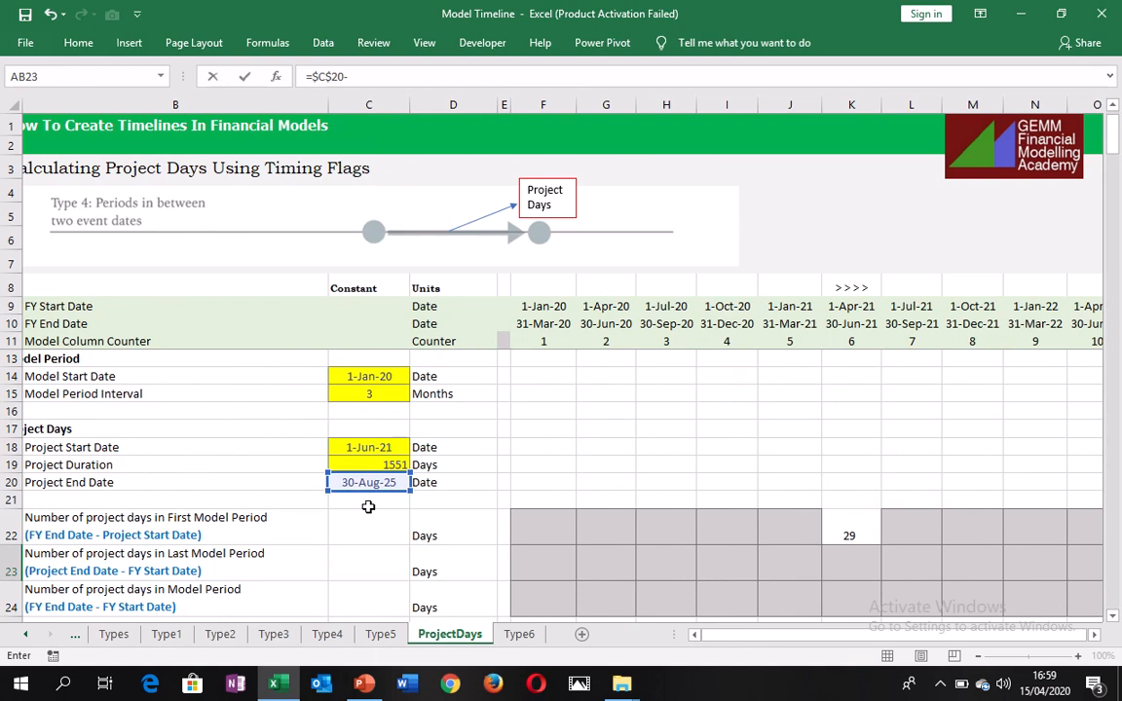
key(Up)
key(Up)
key(Up)
key(Up)
key(Up)
key(Up)
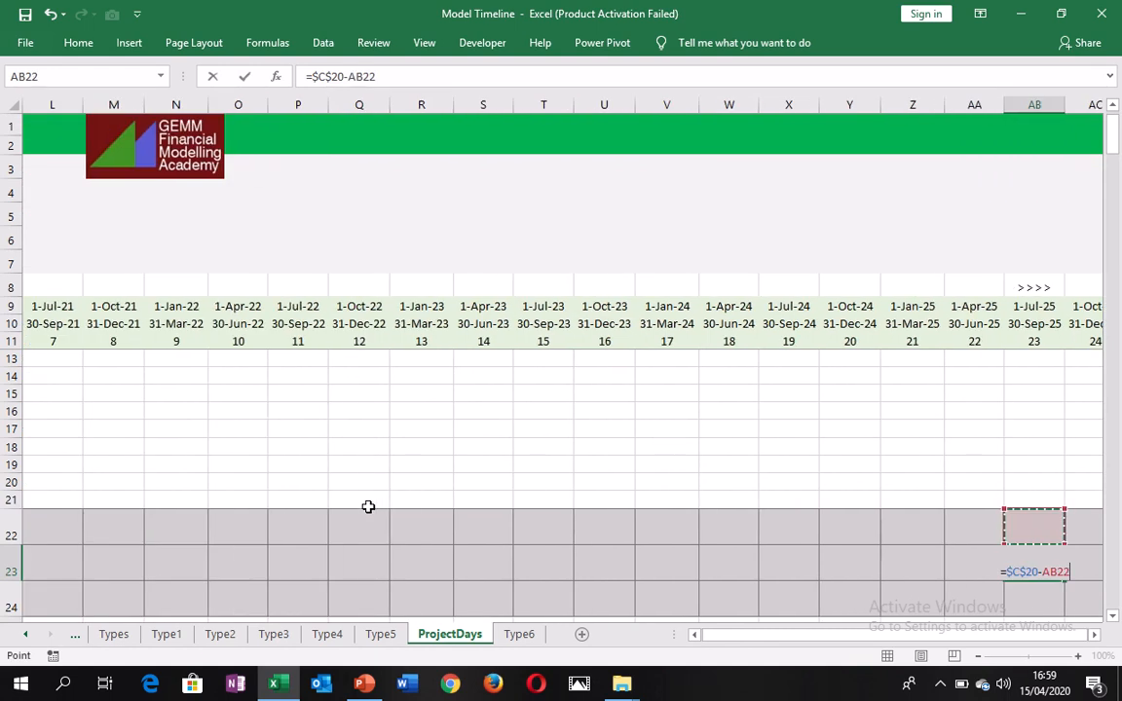
key(Up)
key(Up)
key(Up)
key(Up)
key(Up)
key(Up)
key(Up)
key(Up)
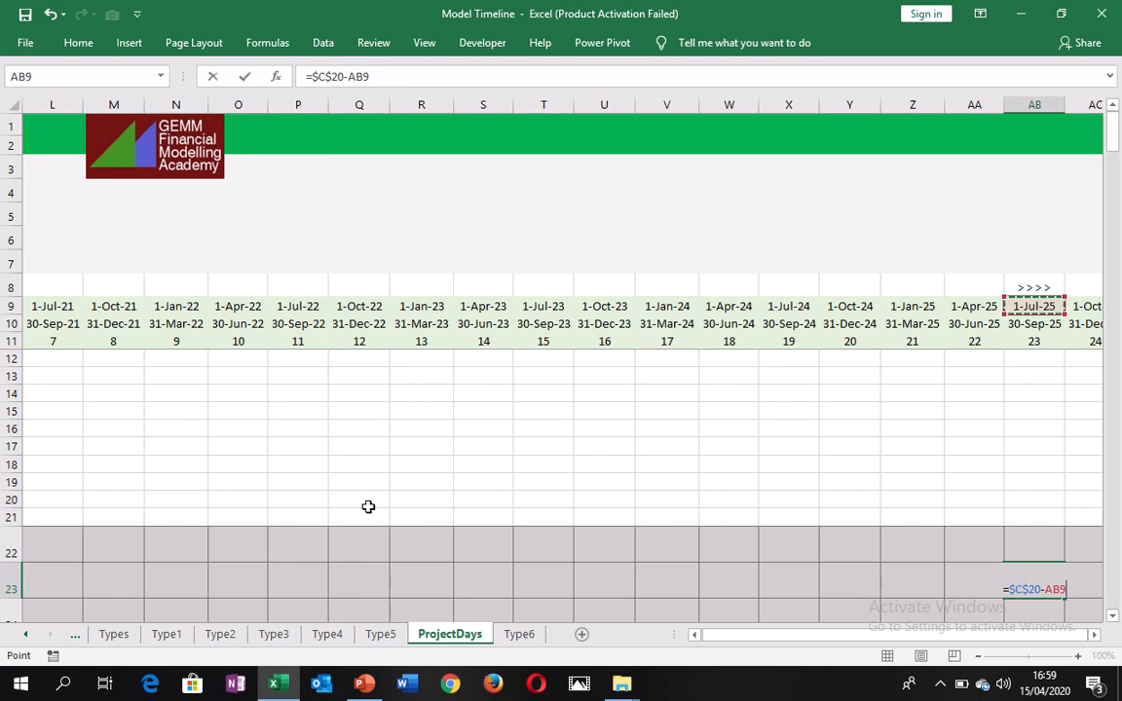
key(ctrl+Return)
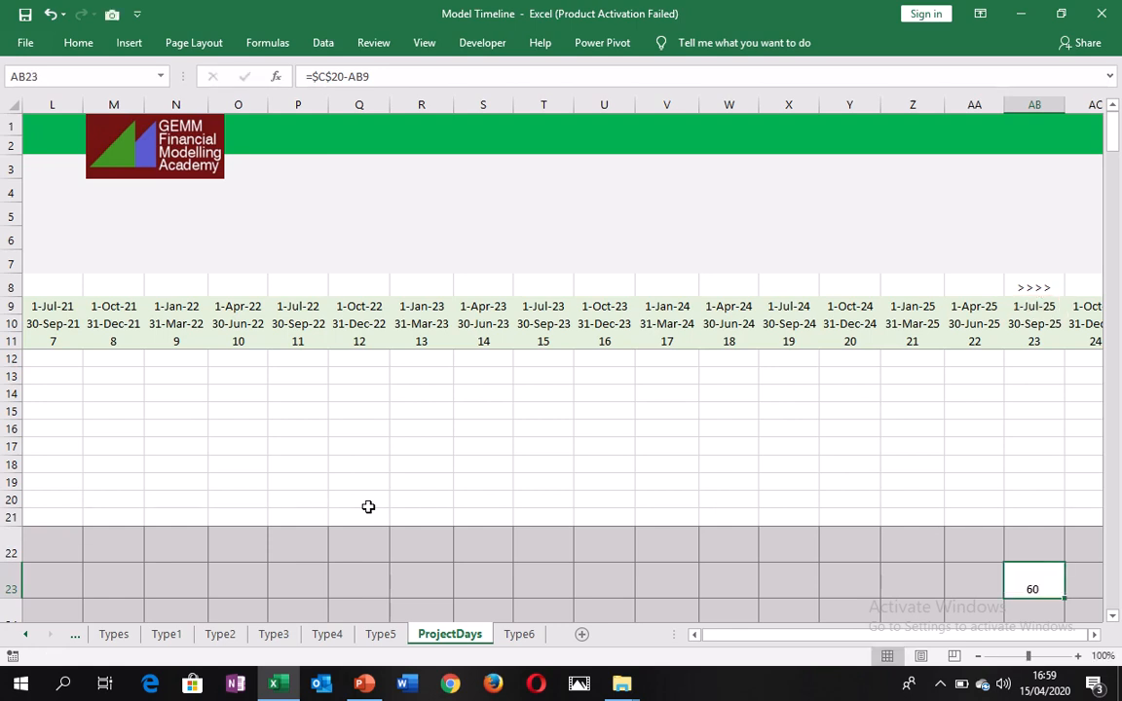
Examine the model periods between the two marked columns, including the FY start and end dates of period 15.
key(Left)
key(Left)
key(Left)
key(Left)
key(Left)
key(Left)
key(Left)
key(Left)
key(Left)
key(Left)
key(Left)
key(Left)
key(Left)
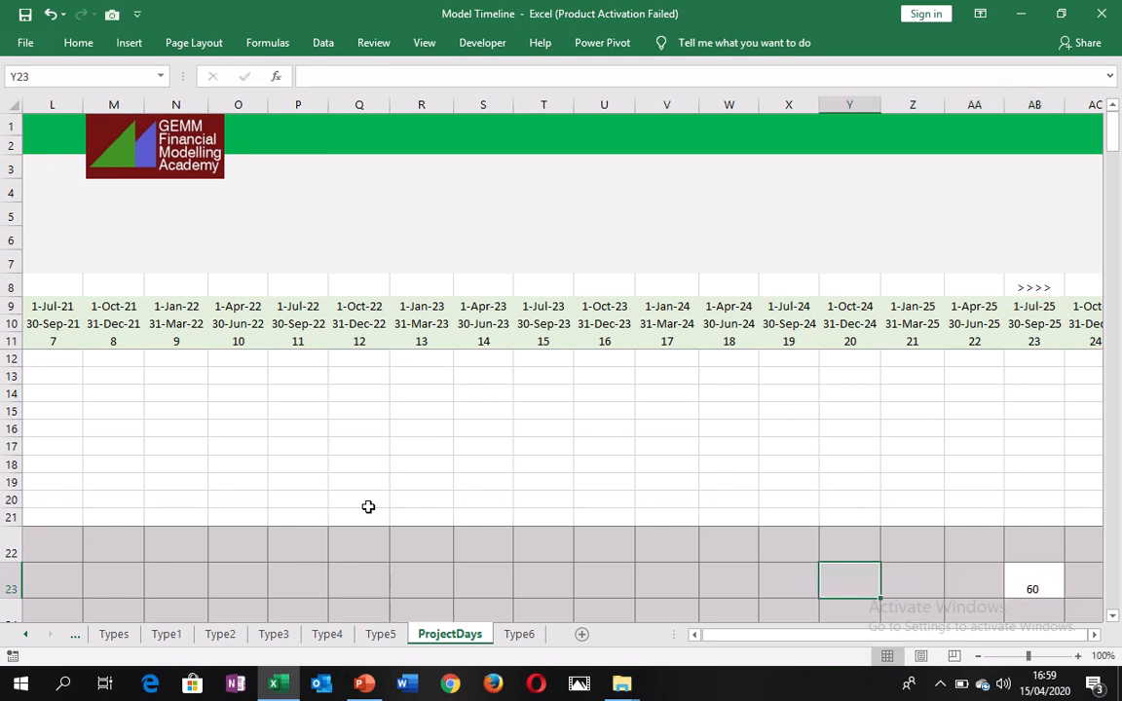
key(Left)
key(Left)
key(Left)
key(Left)
key(Left)
key(Left)
key(Left)
key(Left)
key(Left)
key(Left)
key(Left)
key(Left)
key(Left)
key(Left)
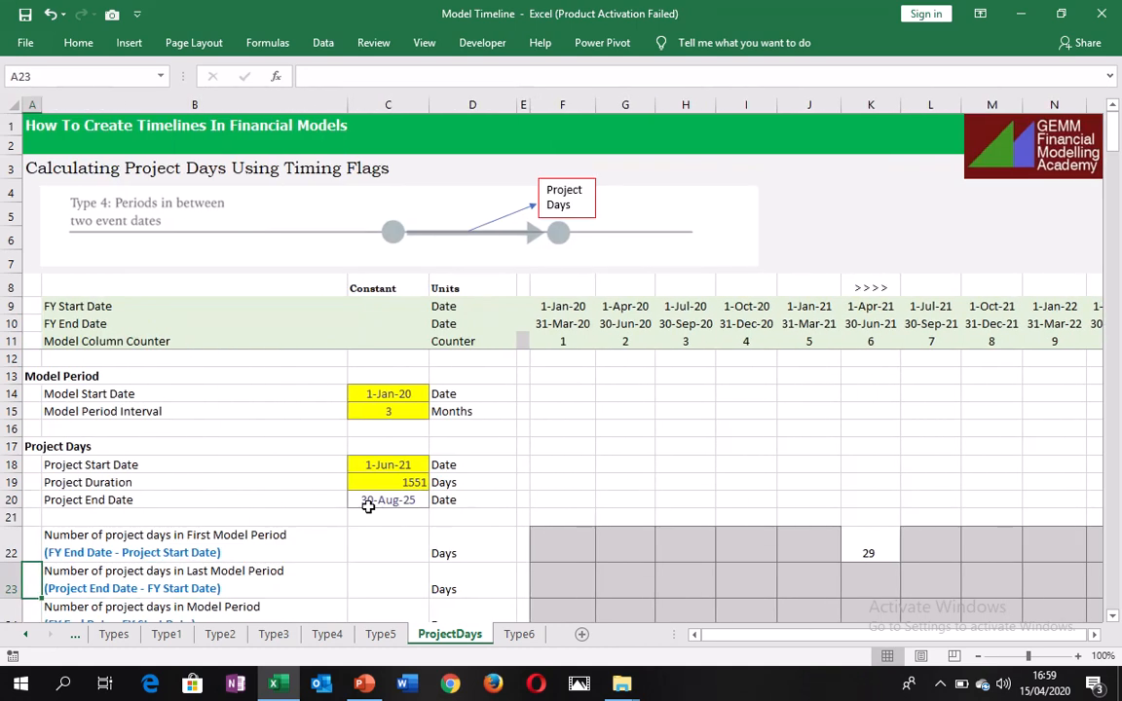
key(Right)
key(Right)
key(Right)
key(Right)
key(Right)
key(Right)
key(Right)
key(Right)
key(Right)
key(Right)
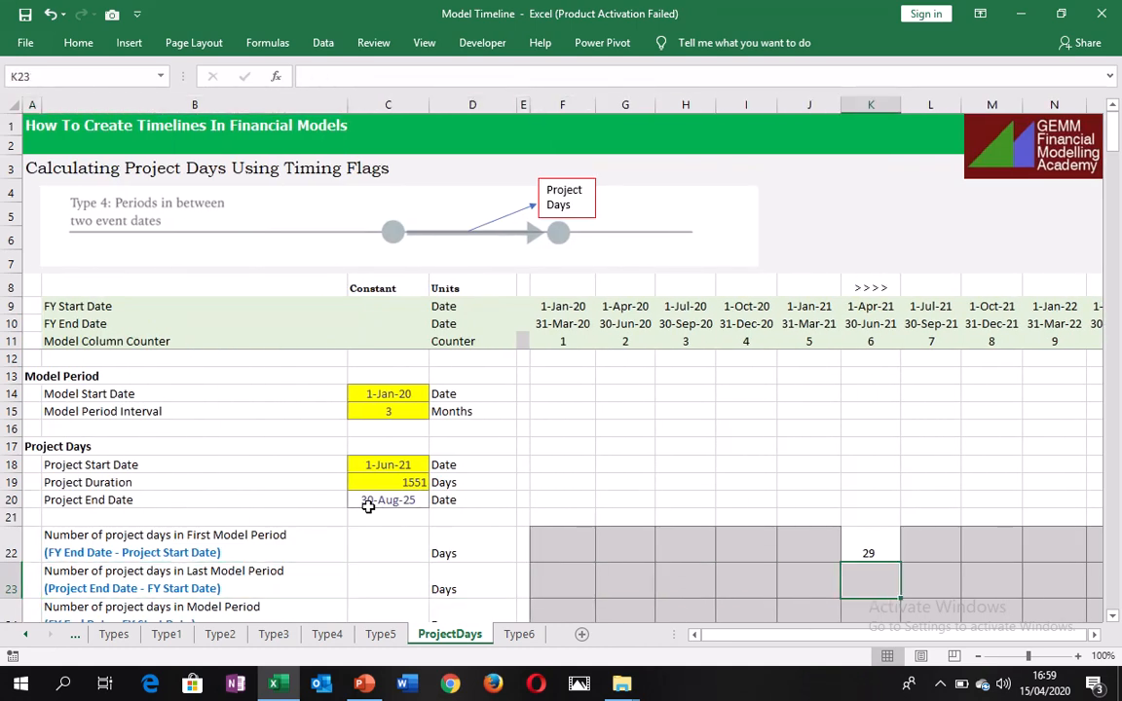
key(Up)
key(Down)
key(ctrl+Right)
key(Left)
key(Left)
key(Left)
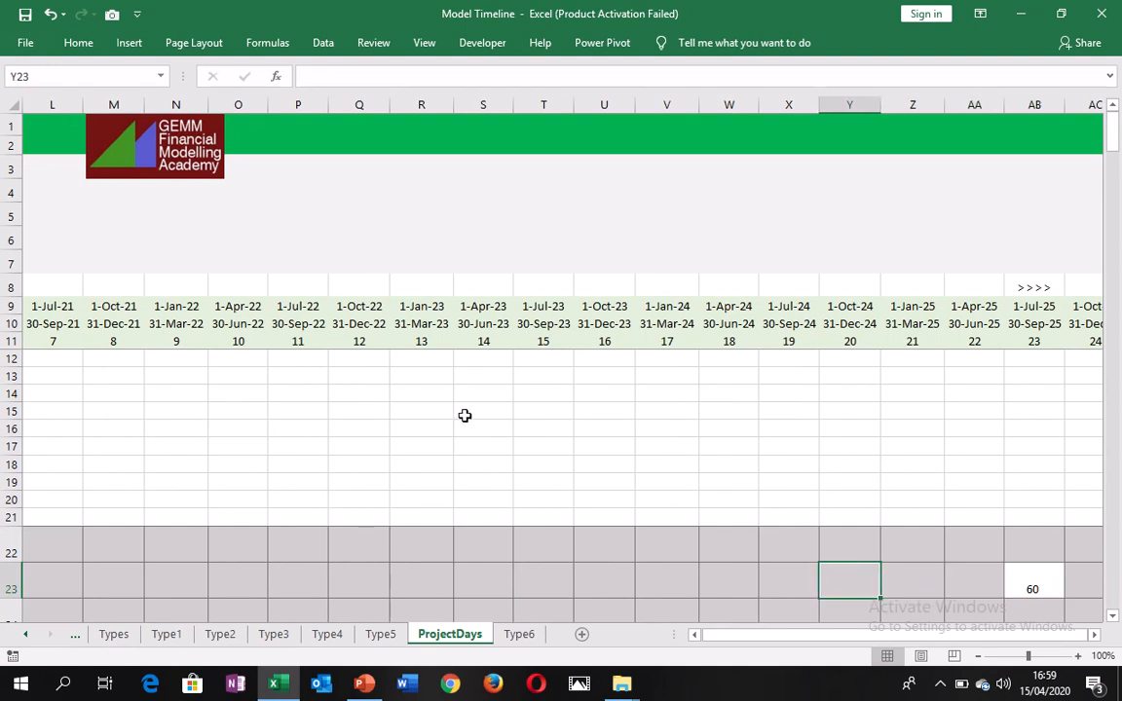
click(539, 308)
click(540, 322)
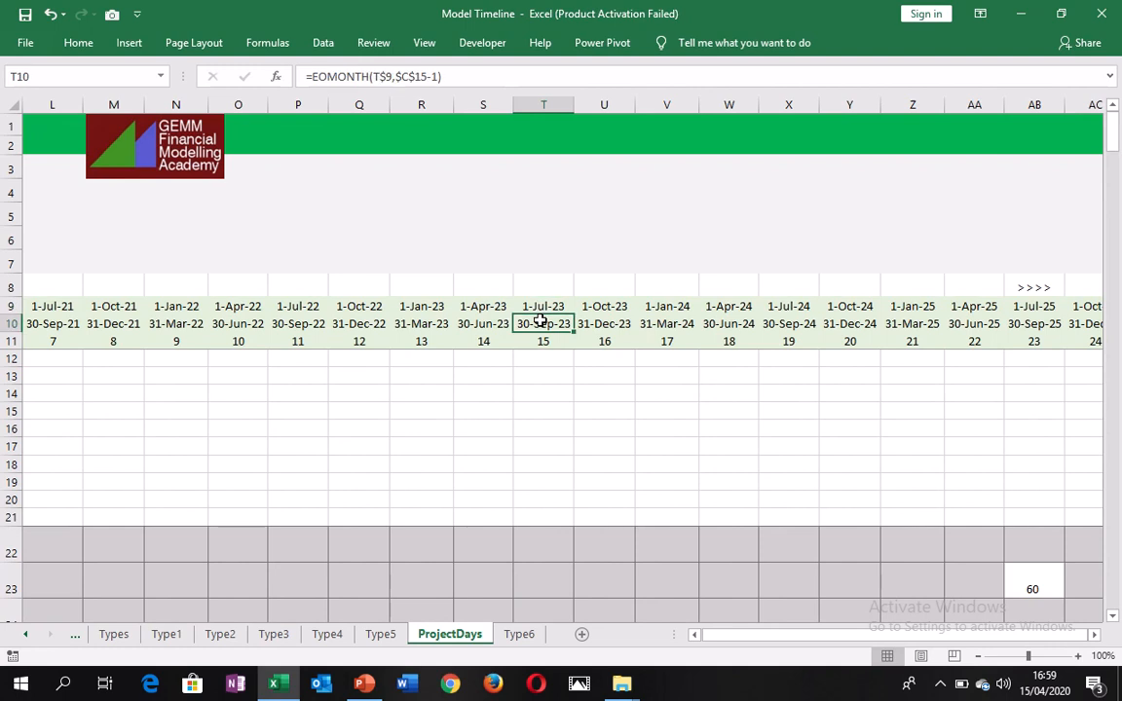
key(Left)
key(Left)
key(Left)
key(Left)
key(Left)
key(Left)
key(Left)
key(Left)
key(Left)
key(Left)
key(Left)
key(Left)
key(Left)
key(Left)
key(Left)
key(Left)
key(Left)
key(Left)
key(Left)
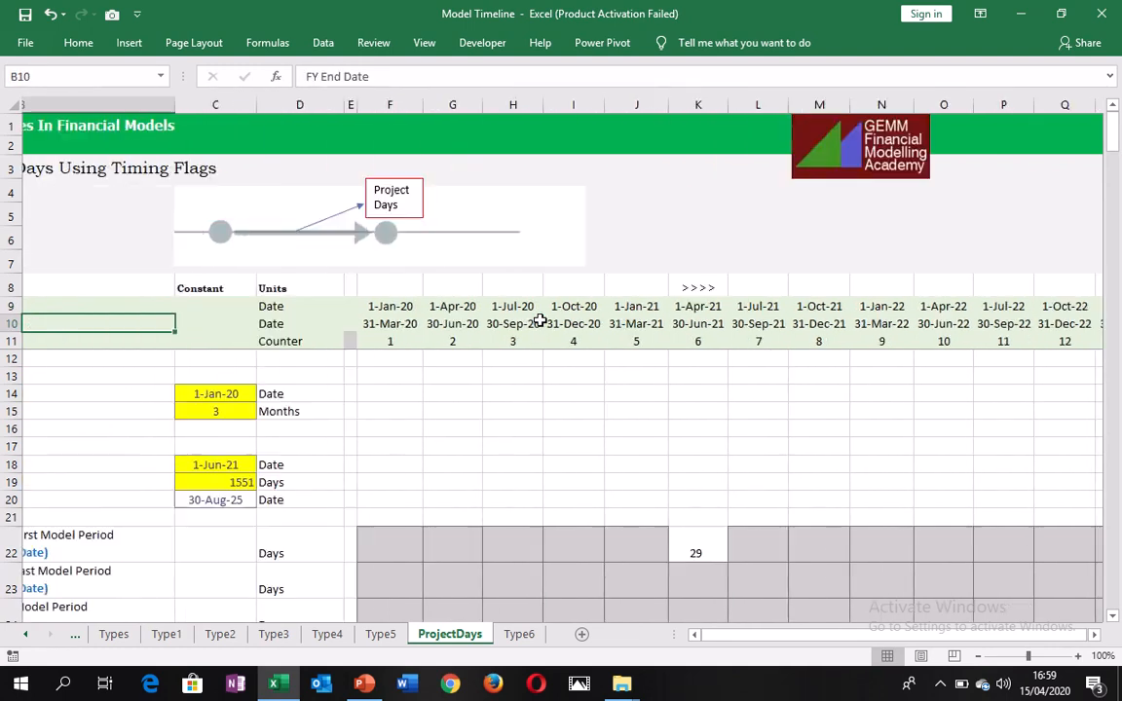
Examine the description for the number of project days in a model period in row 24.
key(Down)
key(Down)
key(Down)
key(Down)
key(Down)
key(Down)
key(Down)
key(Down)
key(Down)
key(Down)
key(Down)
key(Down)
key(Down)
key(Down)
key(Down)
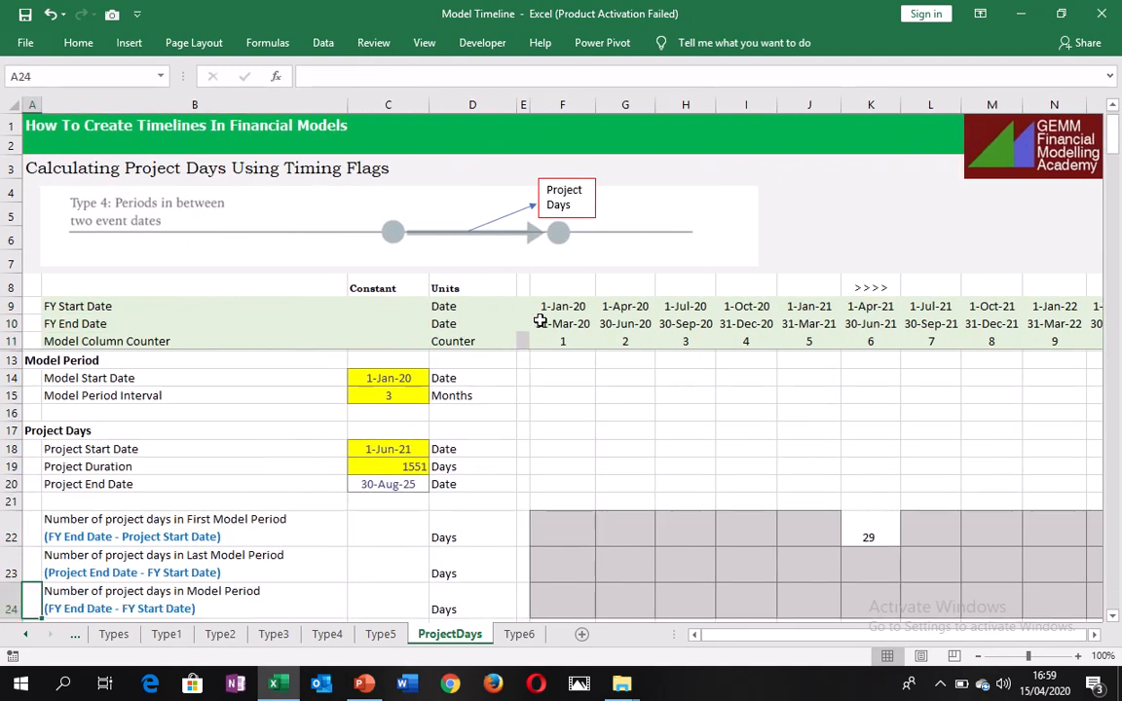
key(Up)
key(Up)
key(Down)
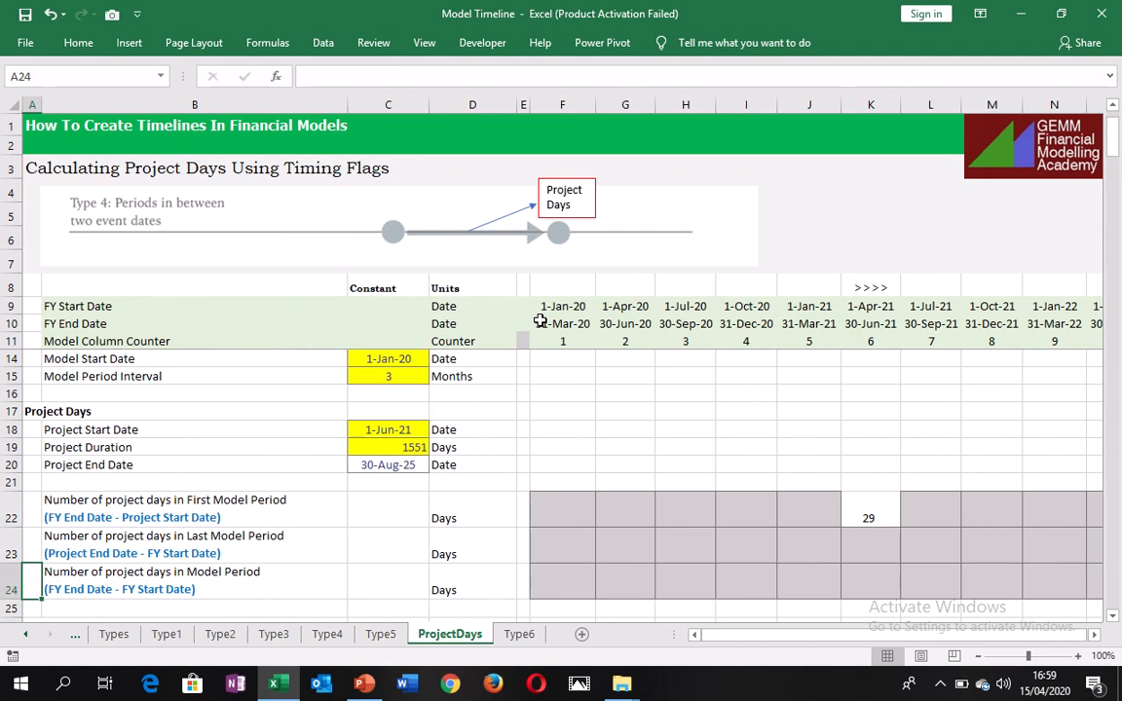
key(Right)
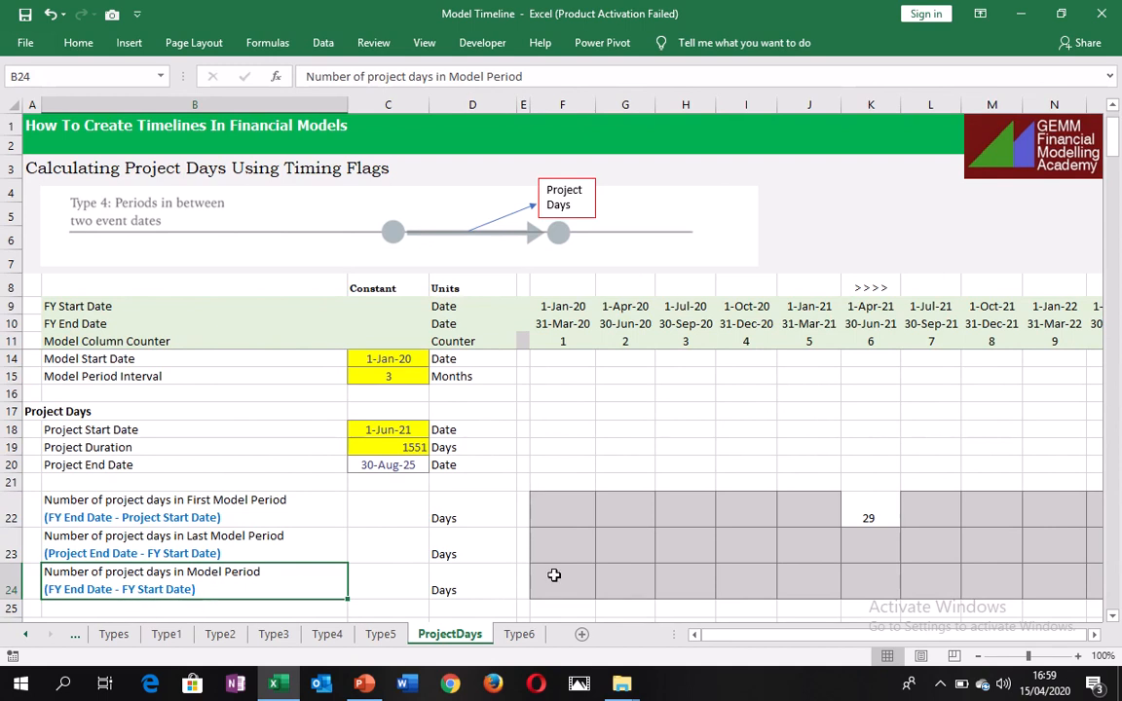
Calculate the days in the first model column by entering =F10-F9 in F24.
click(587, 579)
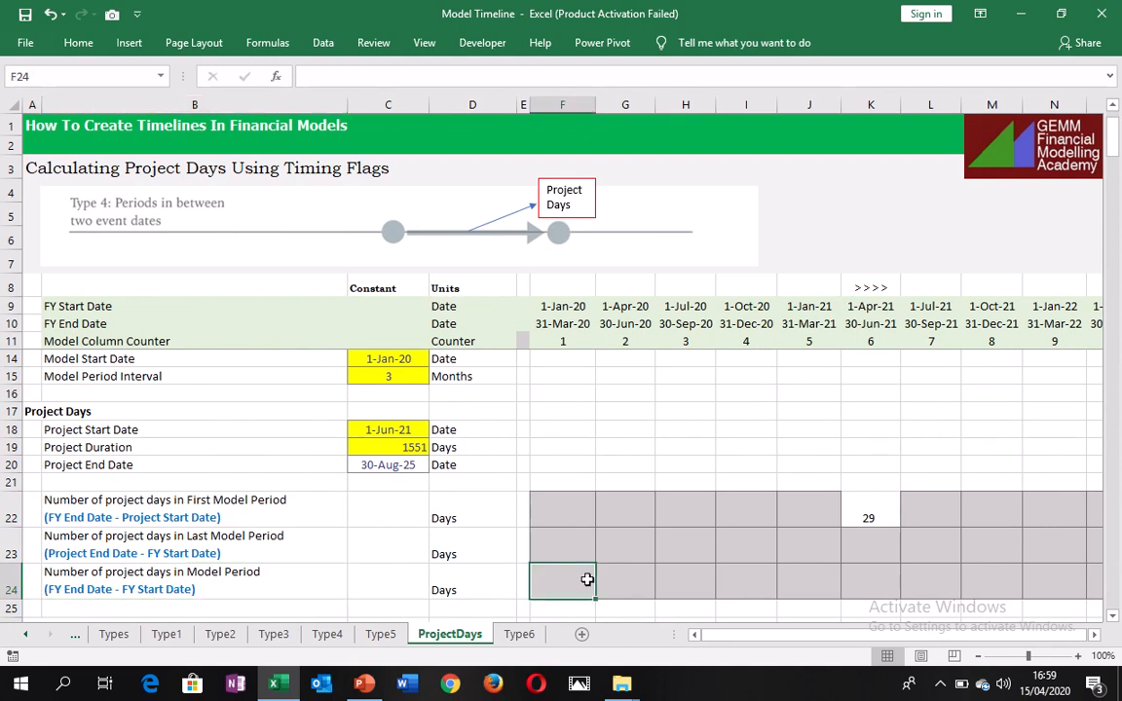
text(=)
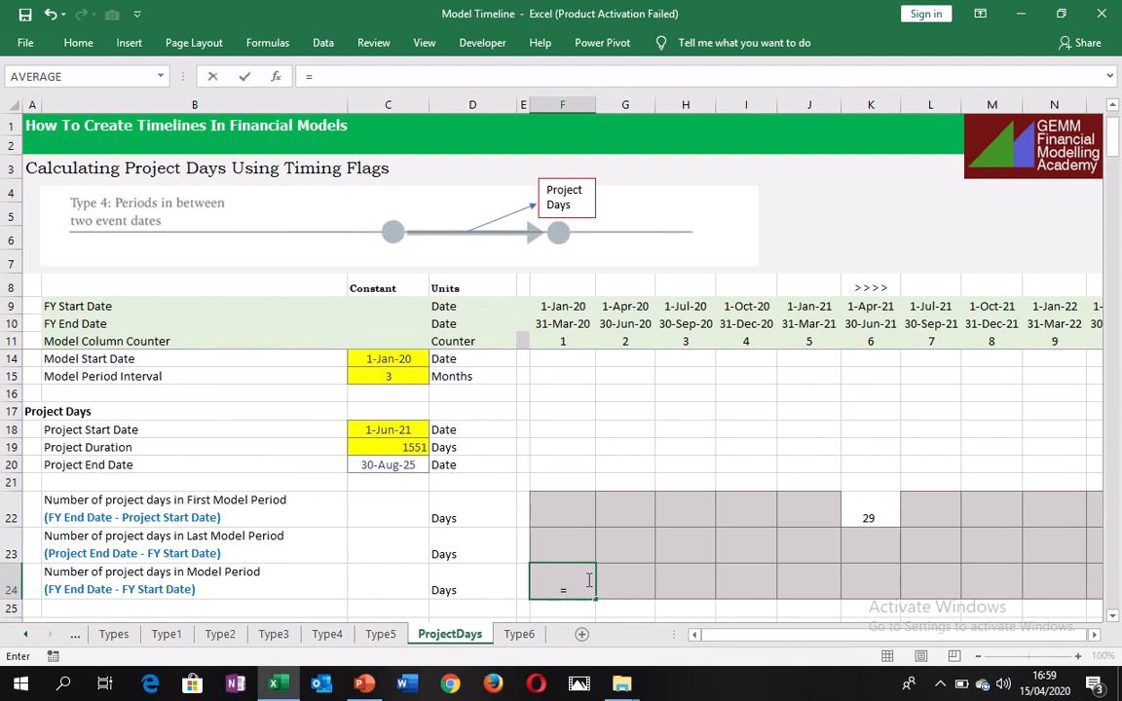
key(ctrl+Up)
key(Up)
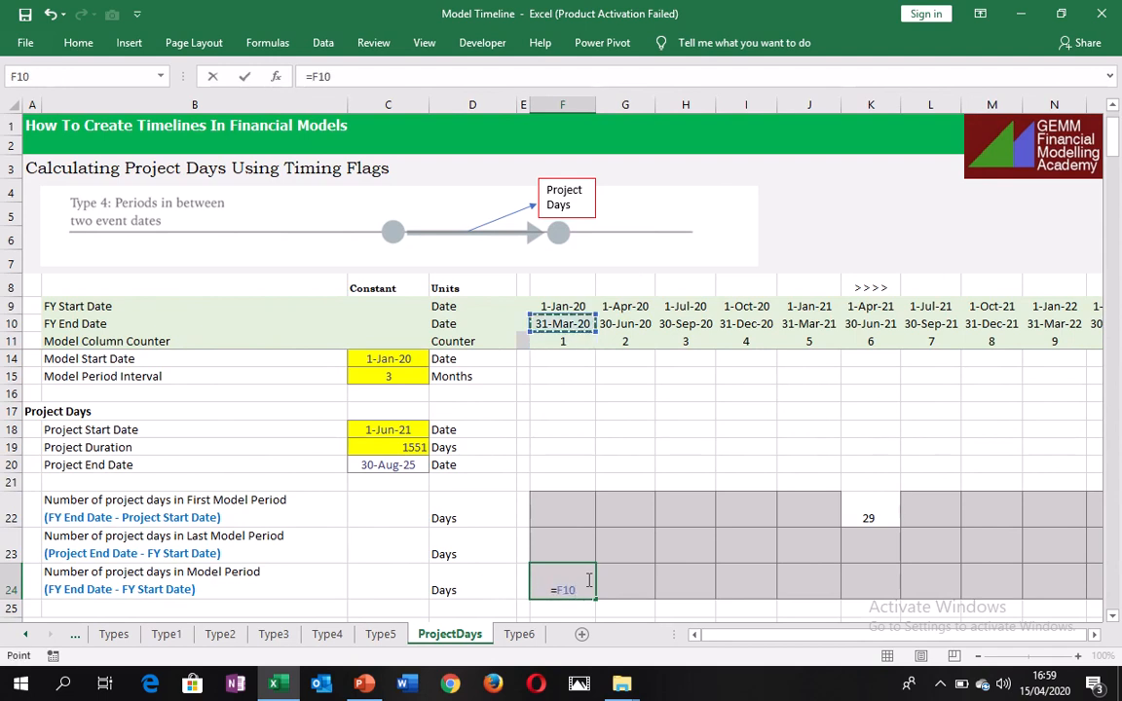
text(-)
key(ctrl+Up)
key(Up)
key(Up)
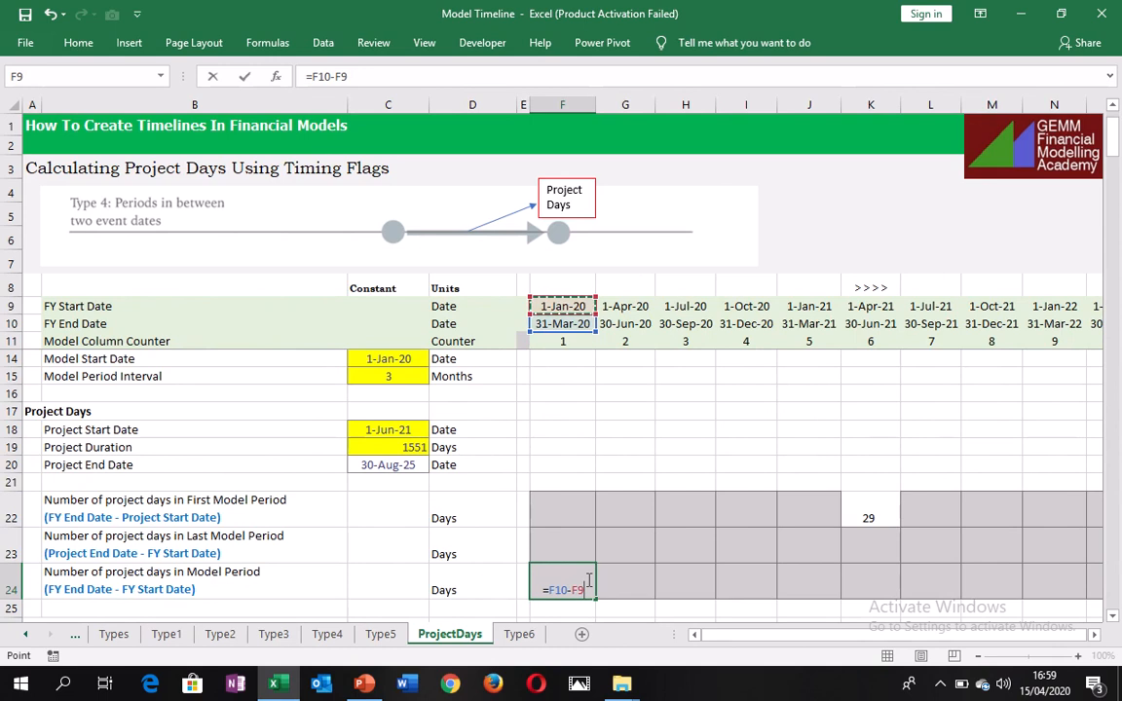
key(ctrl+Return)
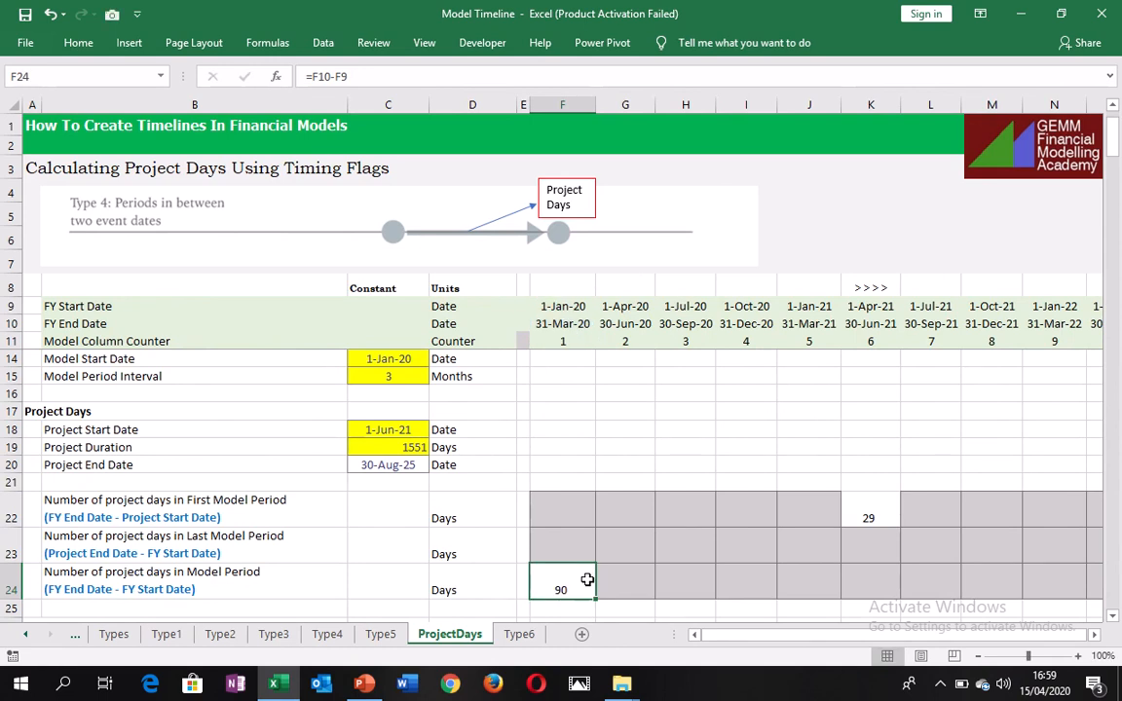
Fill the F24 formula across row 24 through column AC to cover all model periods.
key(ctrl+shift+Right)
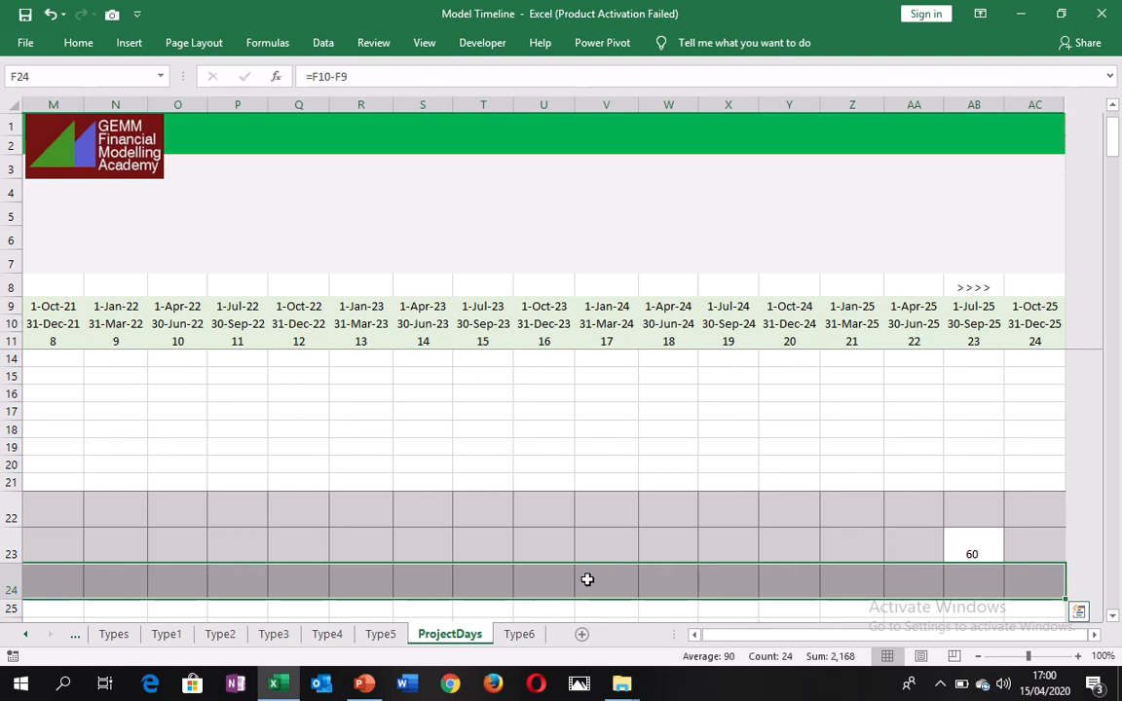
key(ctrl+r)
scroll(587, 579, left, 2)
key(Left)
key(Left)
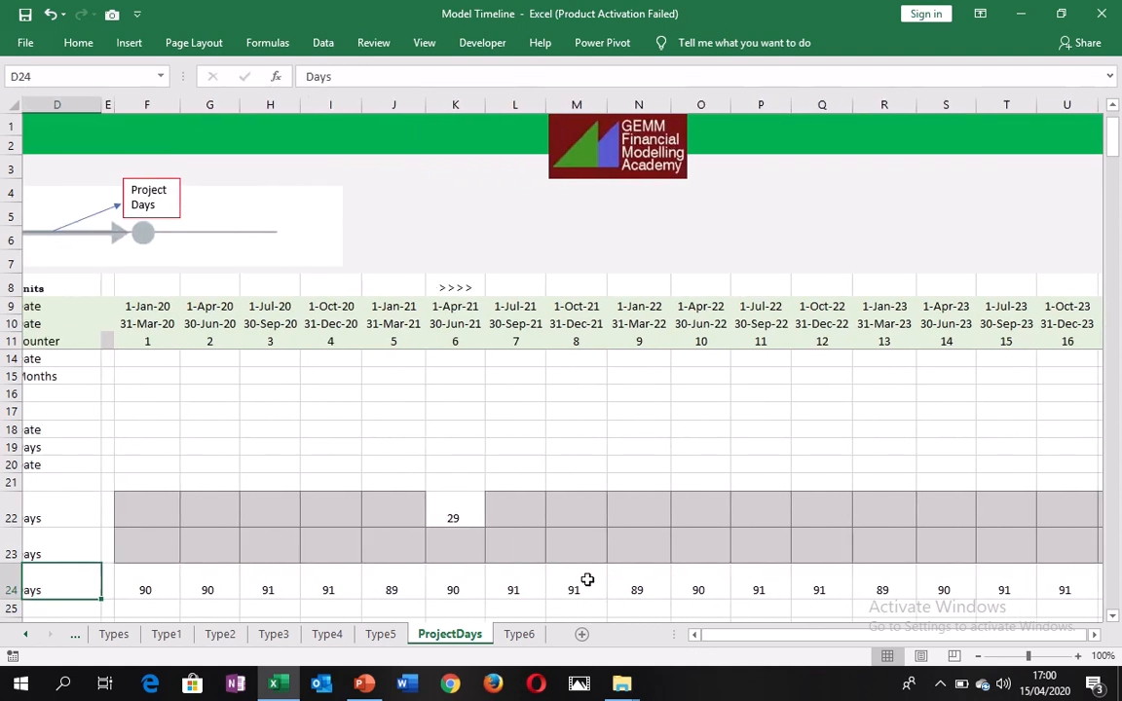
key(Right)
key(Right)
key(Right)
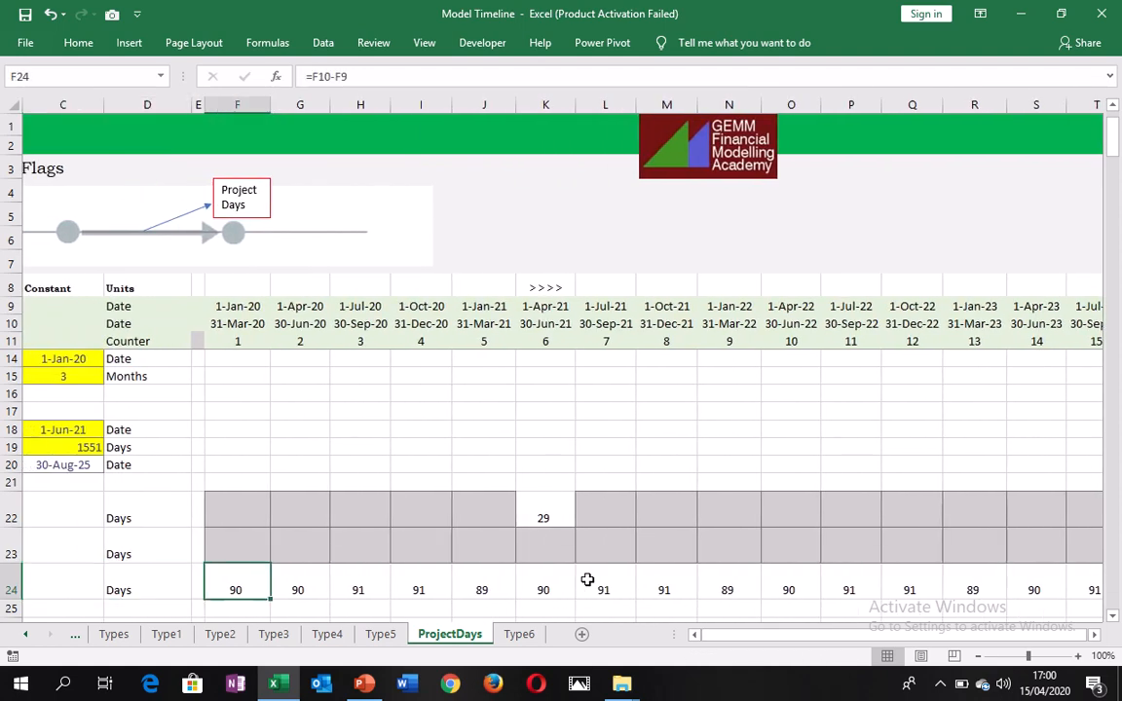
Examine the Flags section in rows 27 to 29, covering the project start, end and period flags.
key(Down)
key(Down)
key(Down)
key(Down)
key(Down)
key(Down)
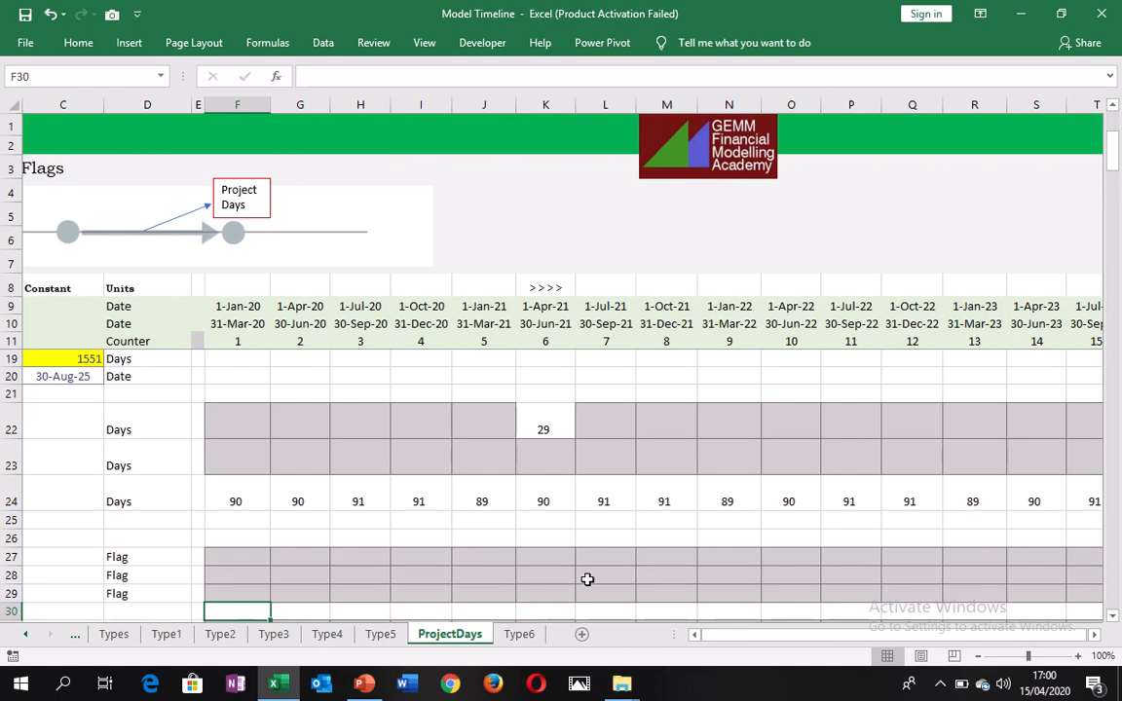
key(Left)
key(Left)
key(Left)
key(Left)
key(Left)
key(Up)
key(Up)
key(Up)
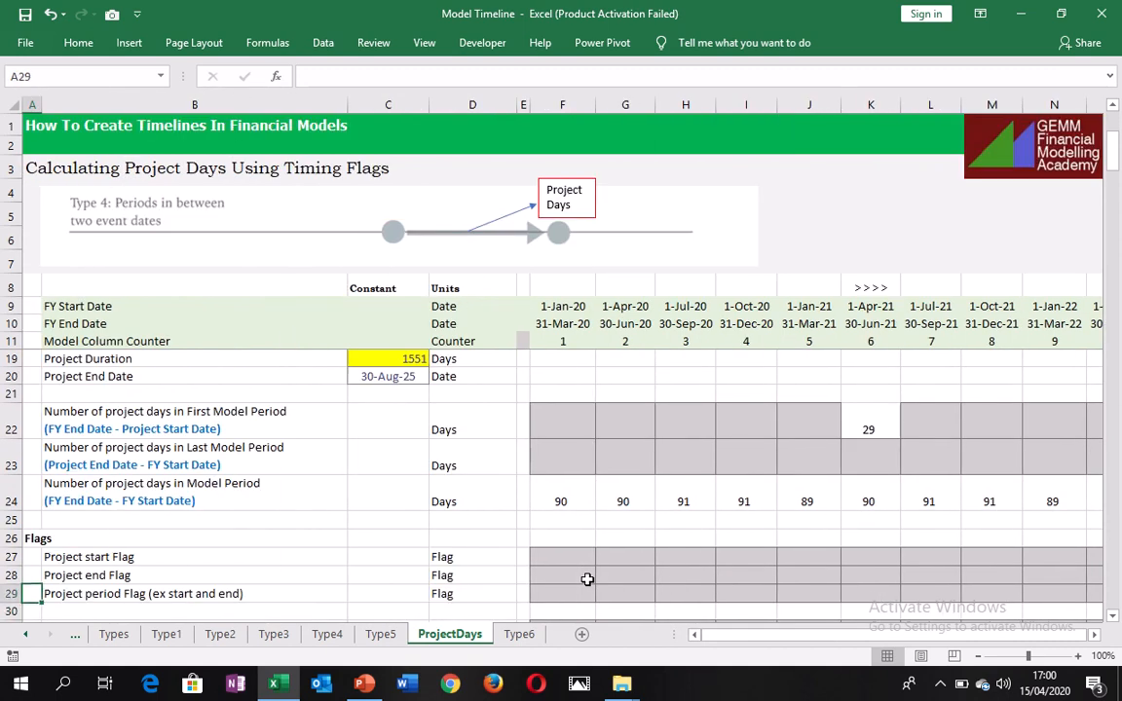
key(Right)
key(Right)
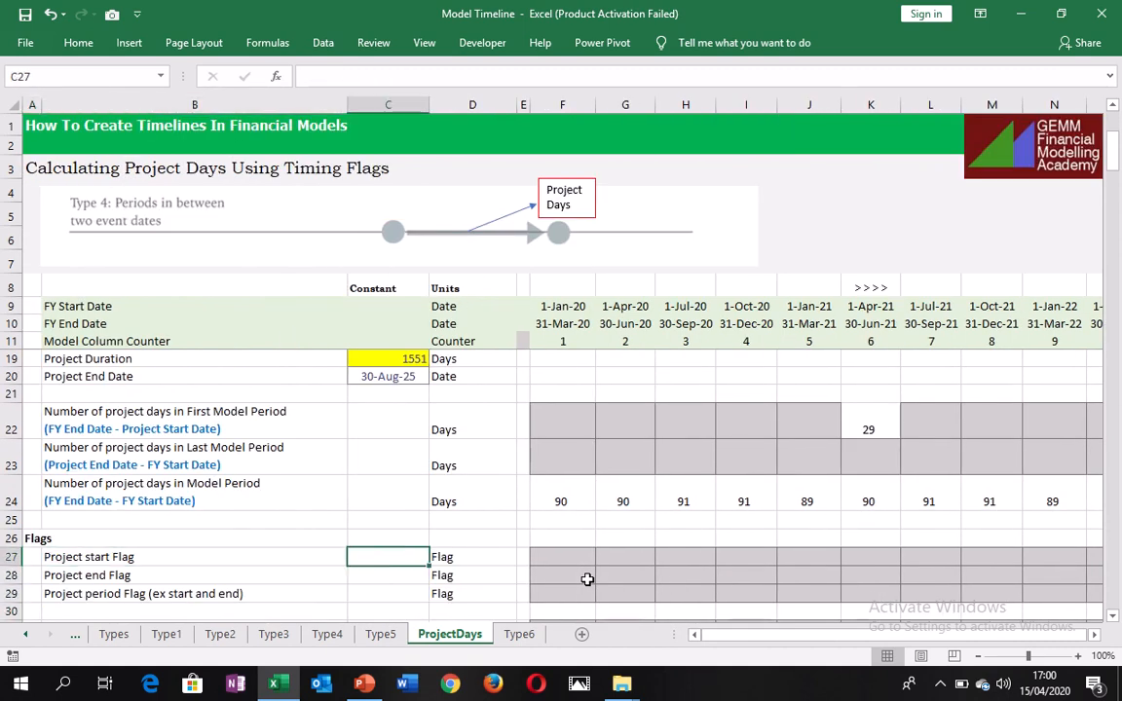
key(Left)
key(Left)
key(Right)
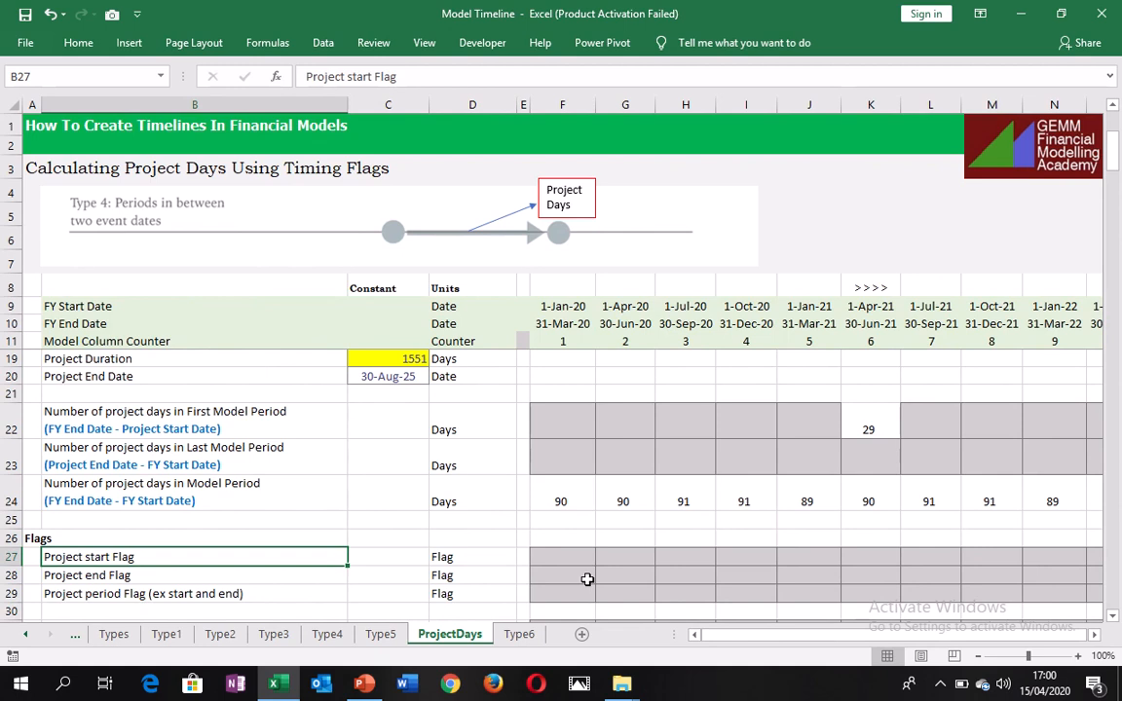
Compare the project start and end flag labels with the day-count descriptions starting in row 22.
key(Down)
key(Up)
key(Up)
key(Up)
key(Up)
key(Up)
key(Up)
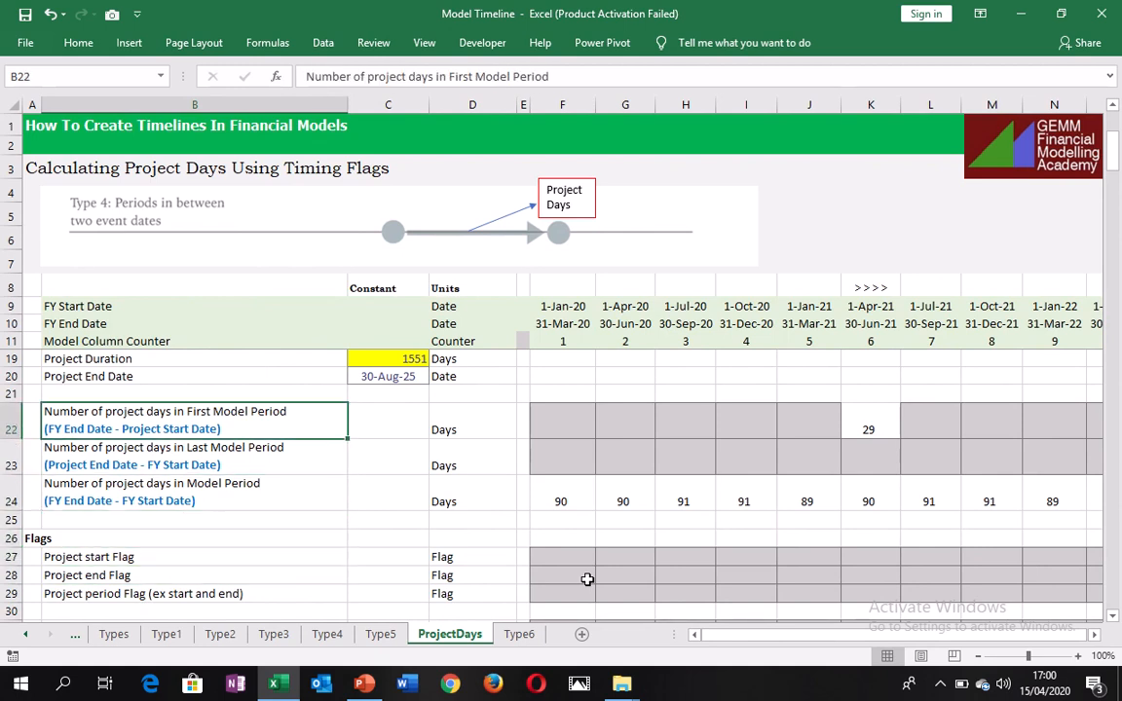
key(Down)
key(Down)
key(Down)
key(Down)
key(Down)
key(Down)
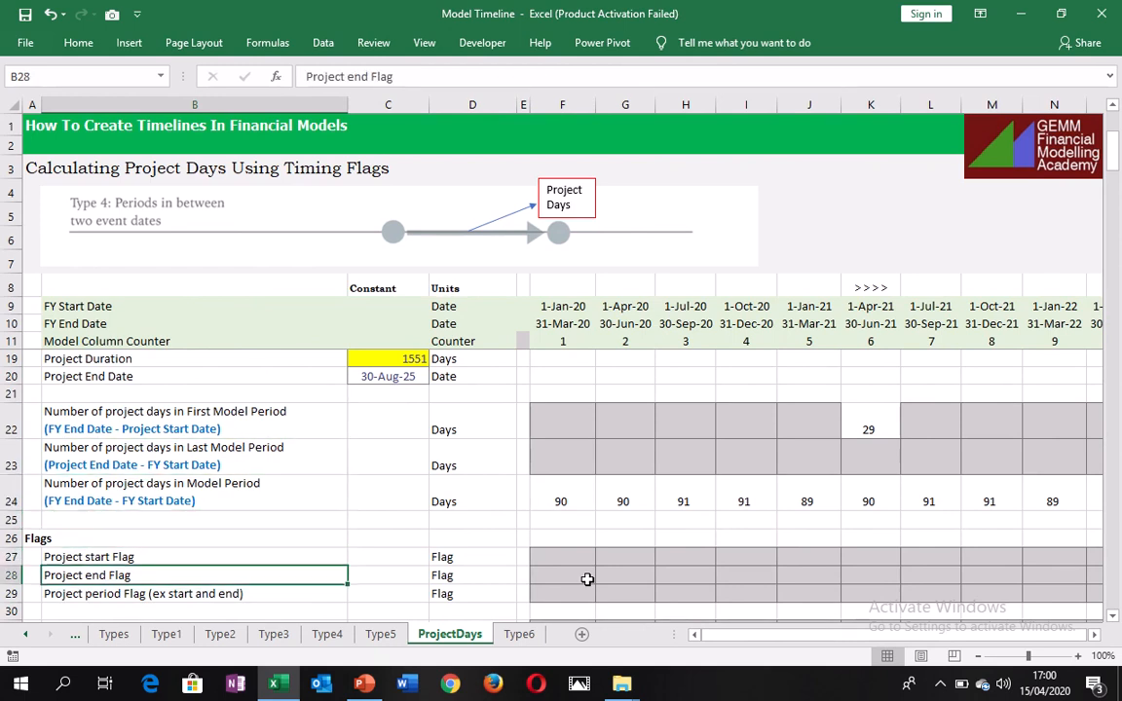
Change the label in B29 to "Project period Flag (excl. start and end)".
key(Down)
key(Down)
key(Up)
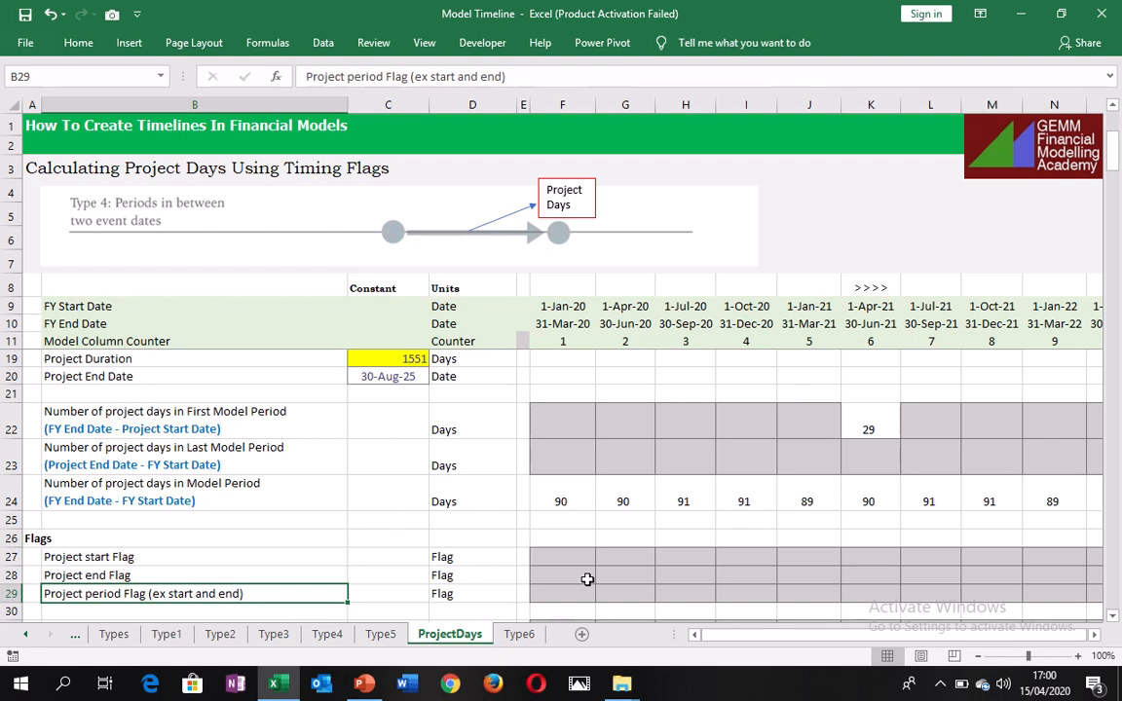
click(426, 80)
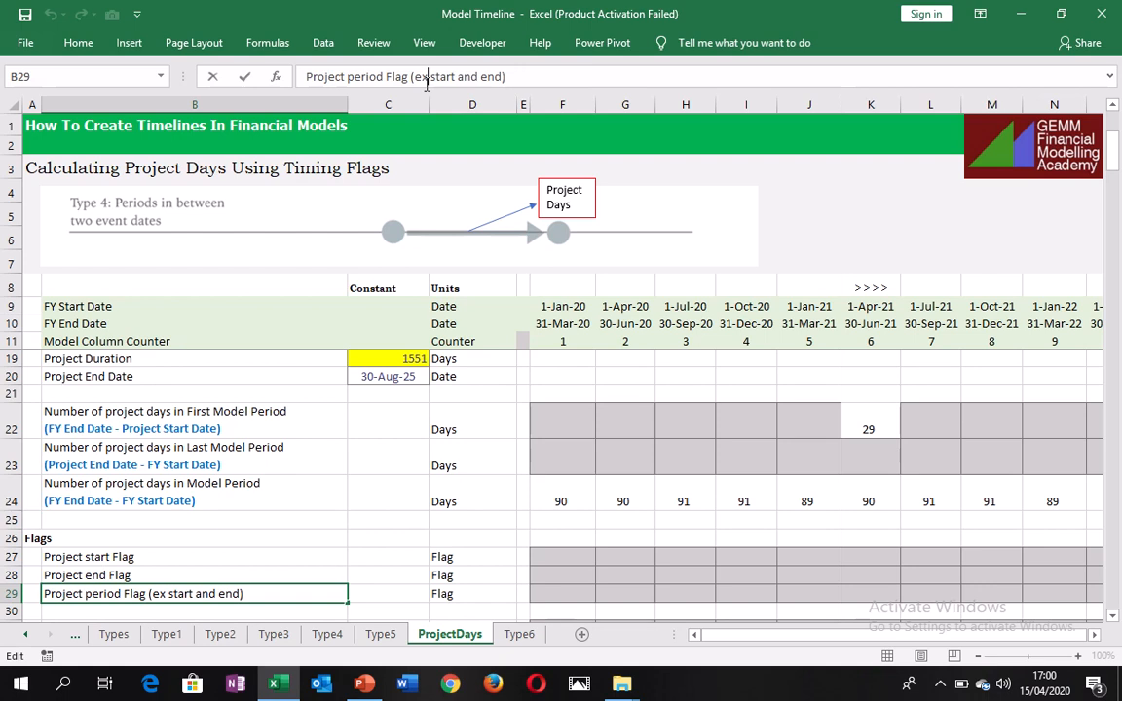
text(cl)
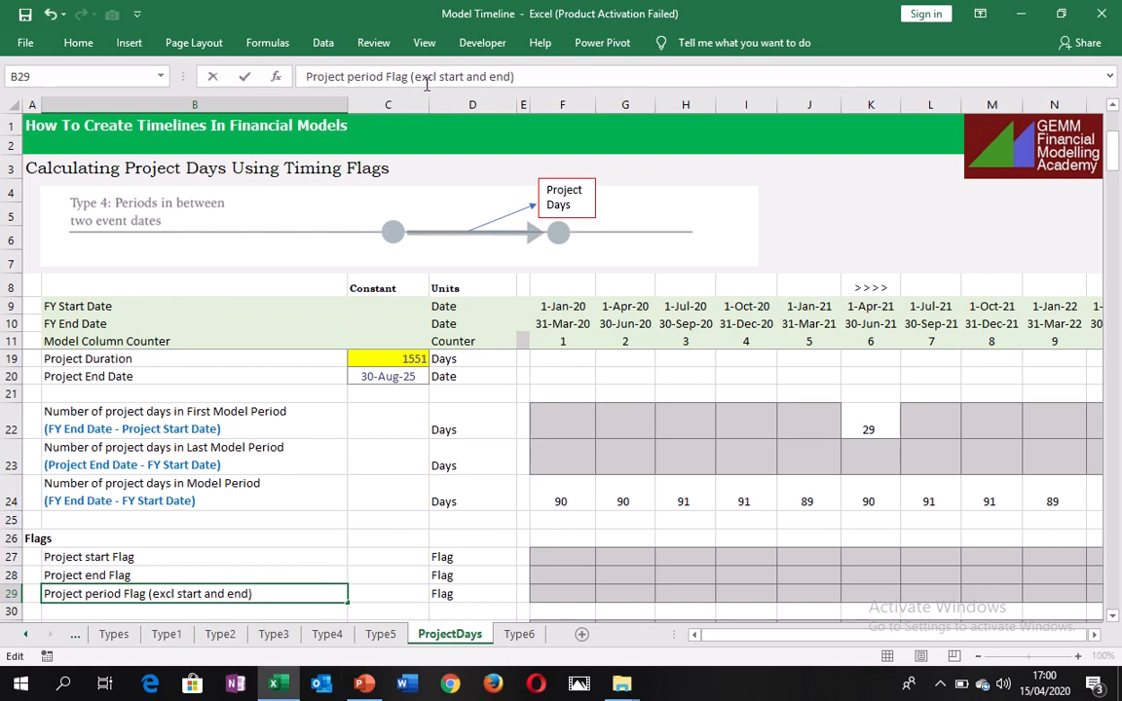
text(.)
key(shift+Return)
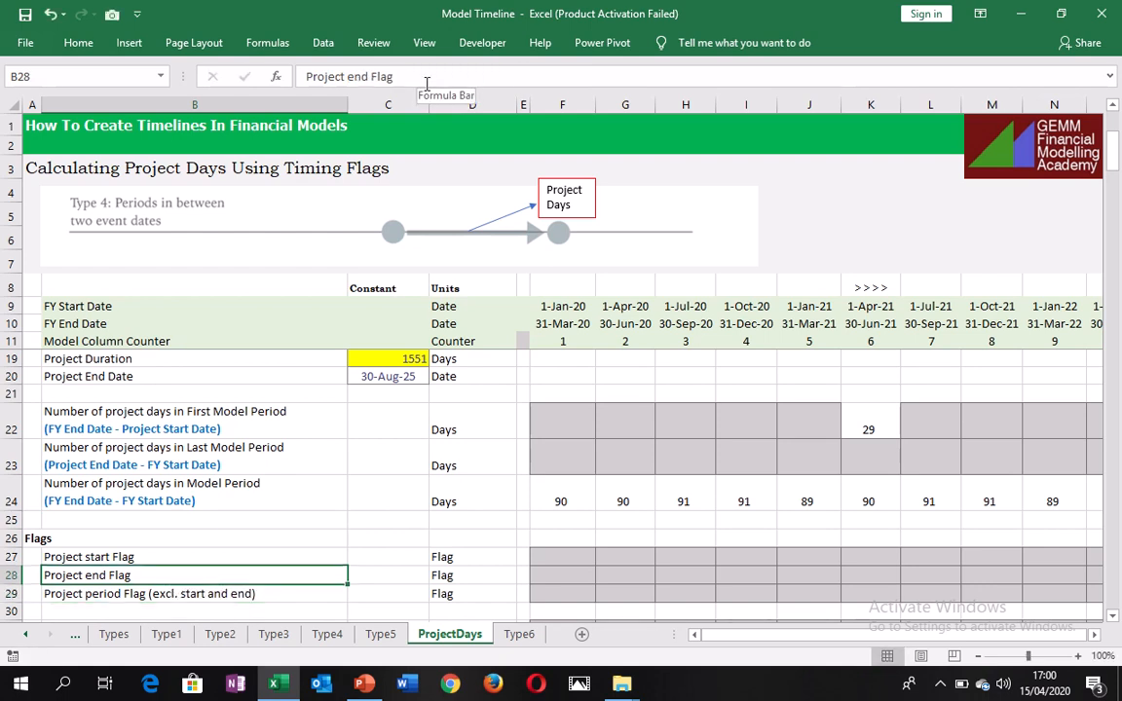
Begin the project start flag formula in F27 with =IF(AND($C$18>=F9, testing the project start date against the FY start date.
key(Up)
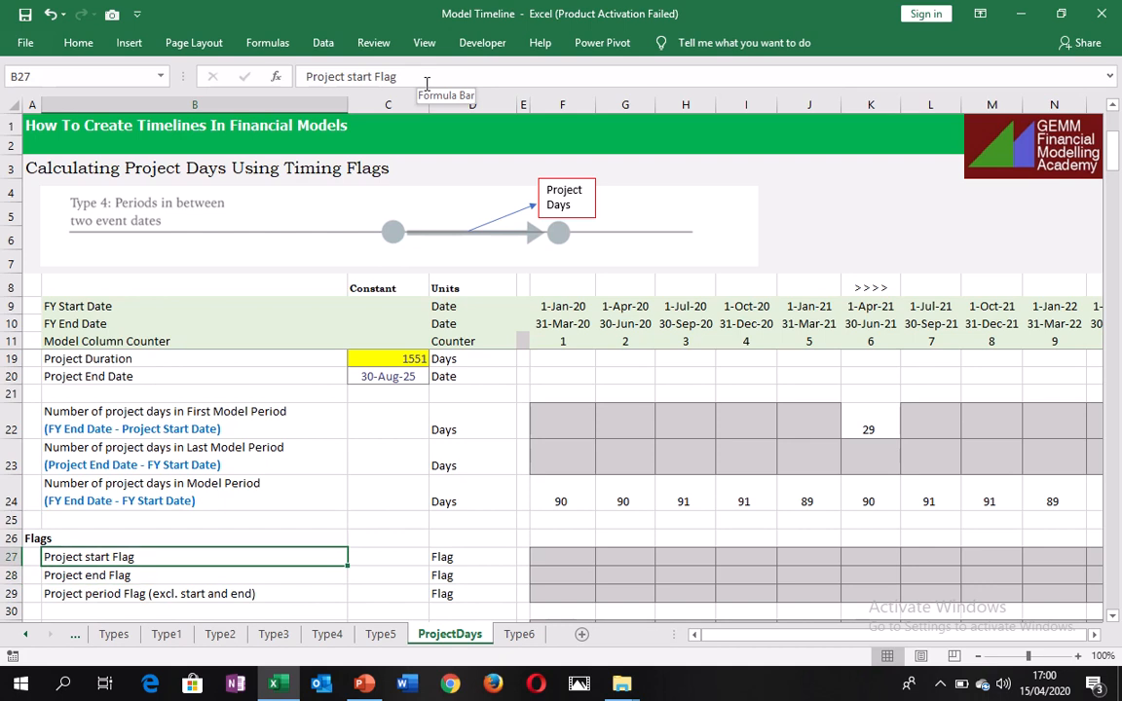
key(Right)
key(Right)
key(Right)
key(Right)
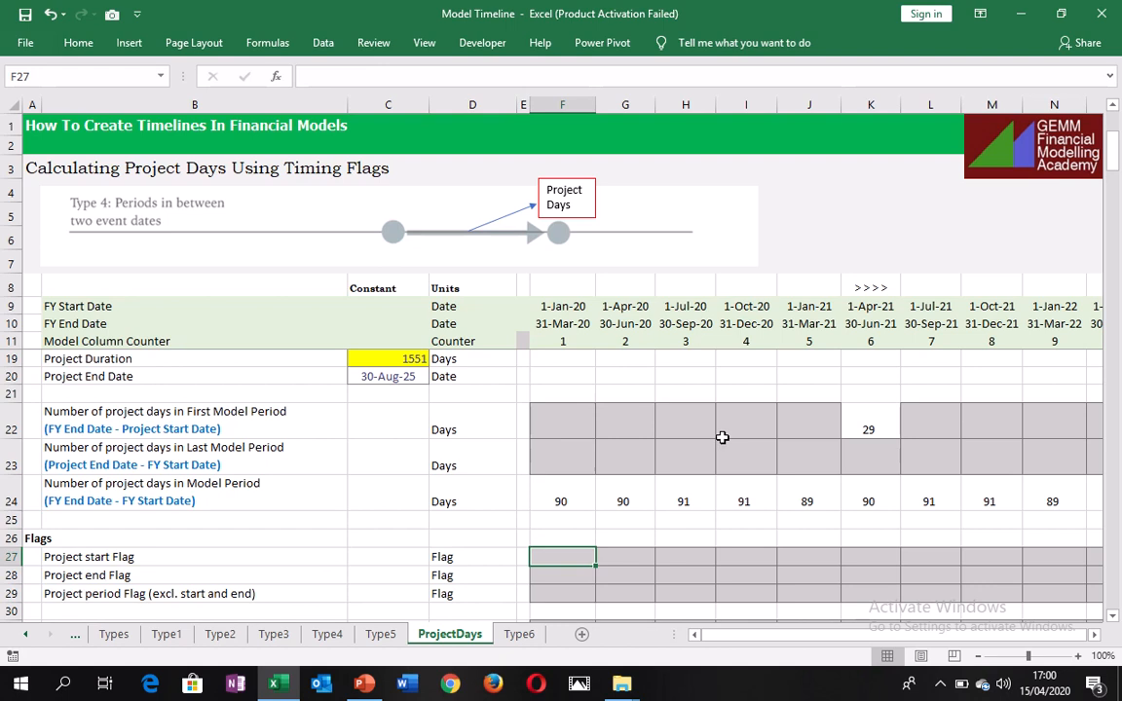
click(1110, 105)
click(1110, 106)
click(1110, 105)
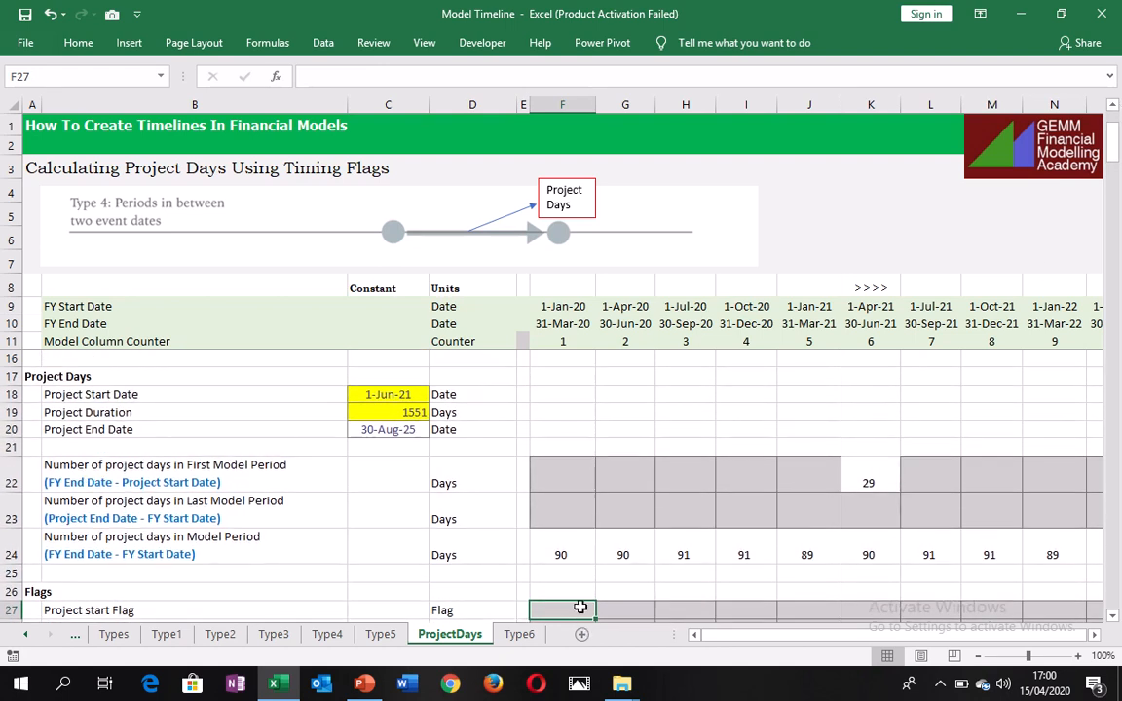
text(=)
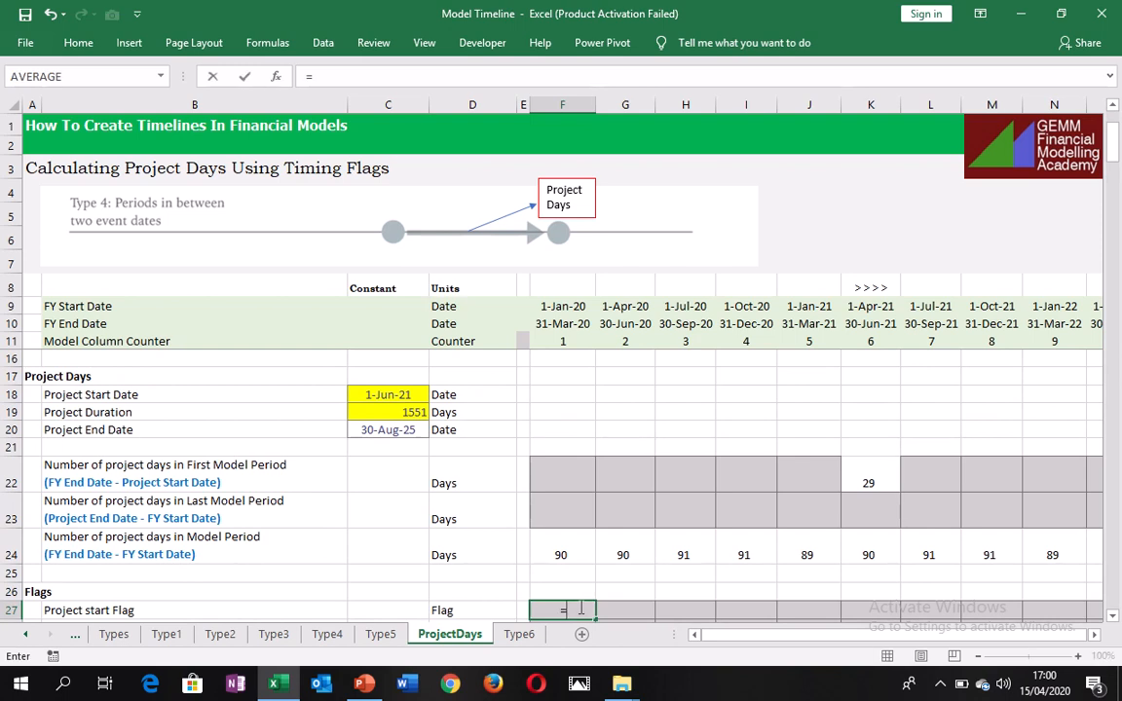
text(IF()
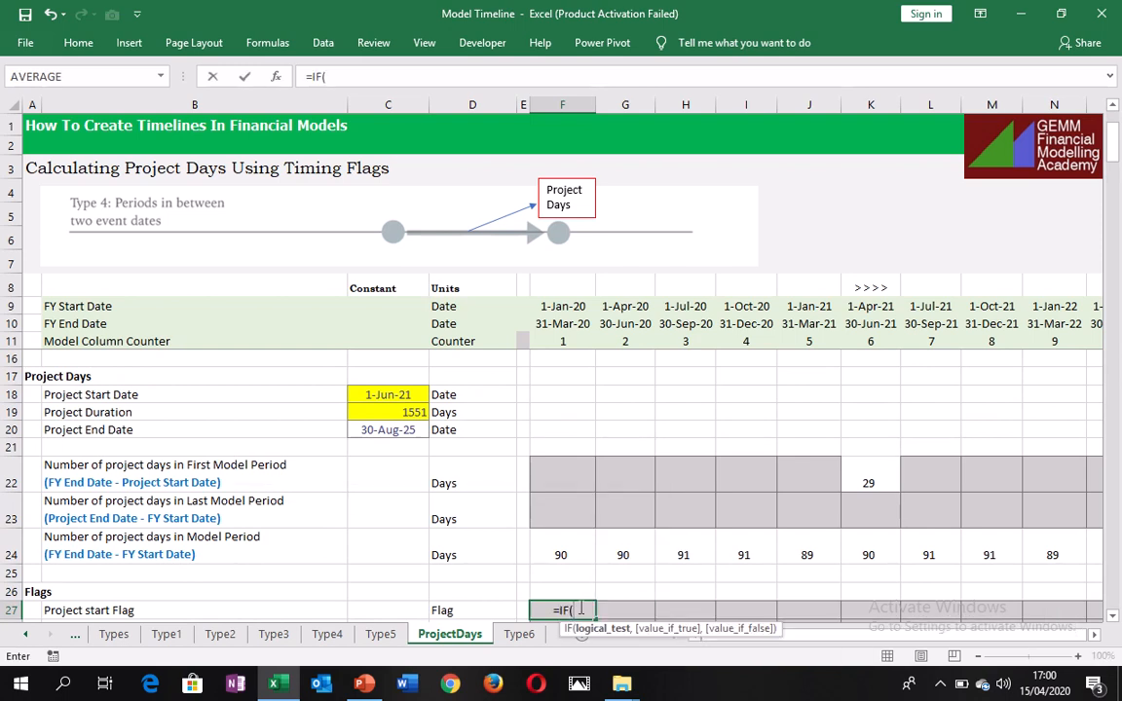
text(and()
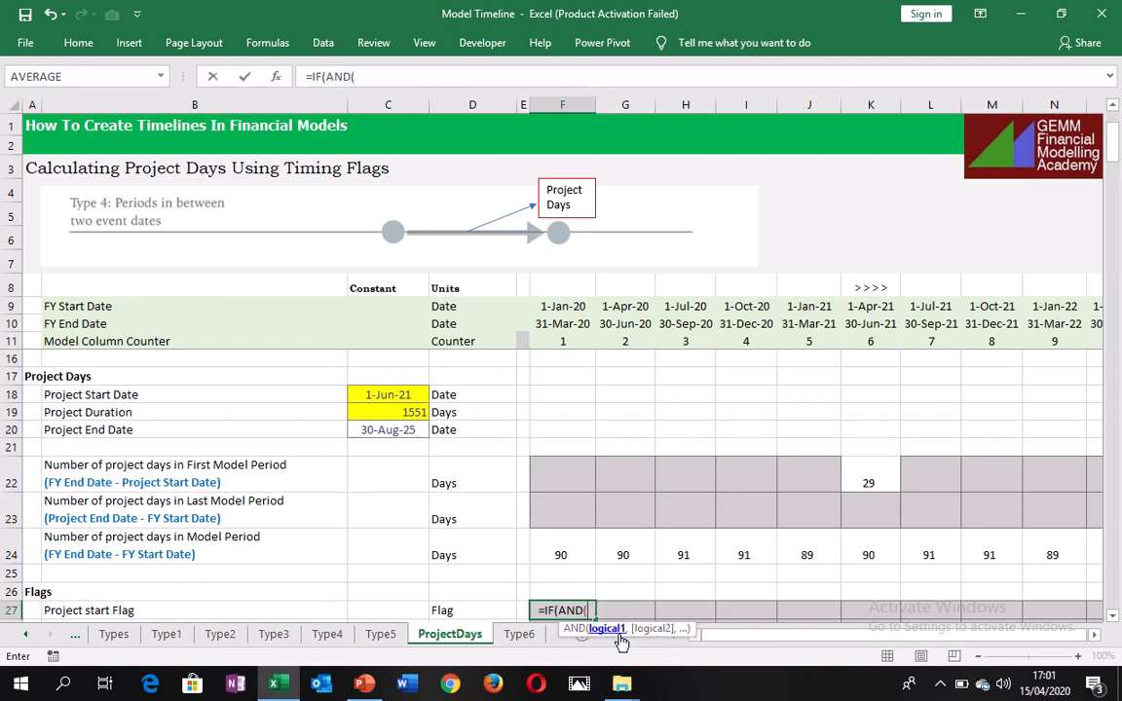
click(392, 390)
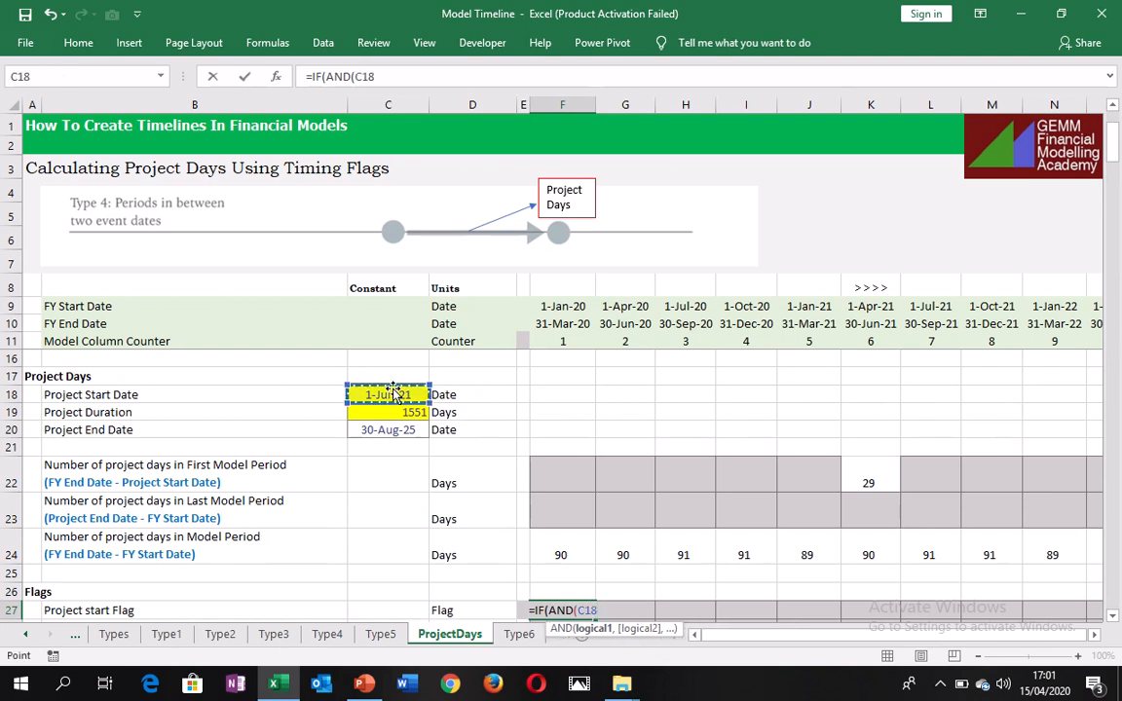
key(F4)
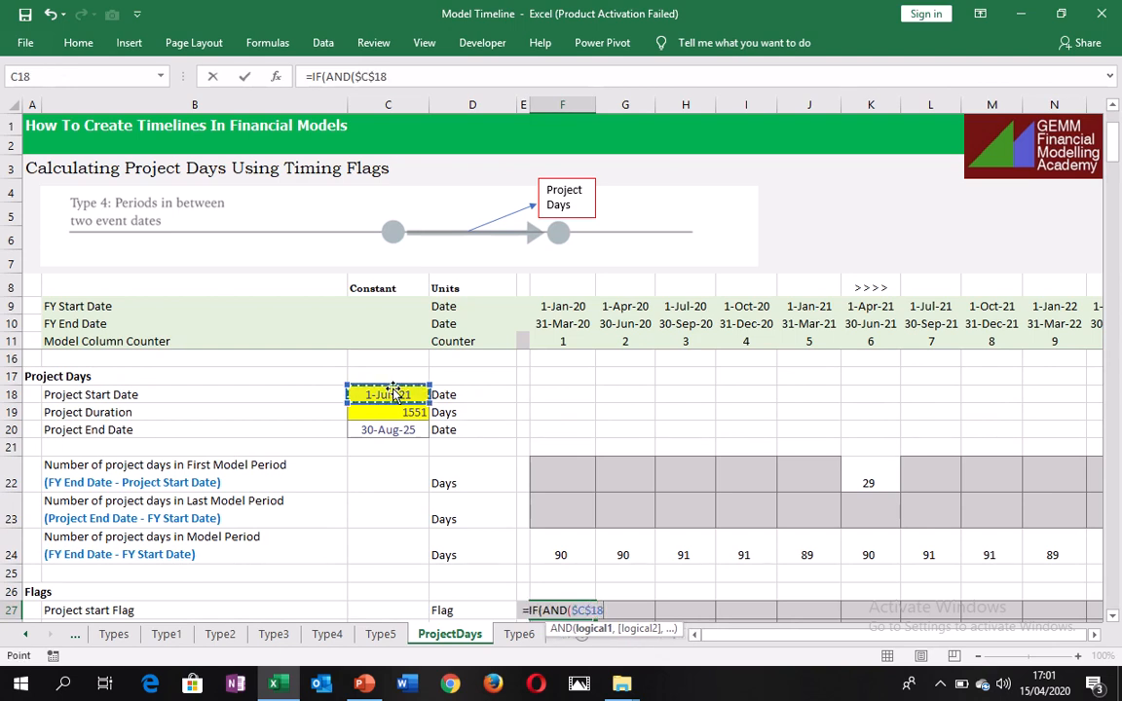
text(>)
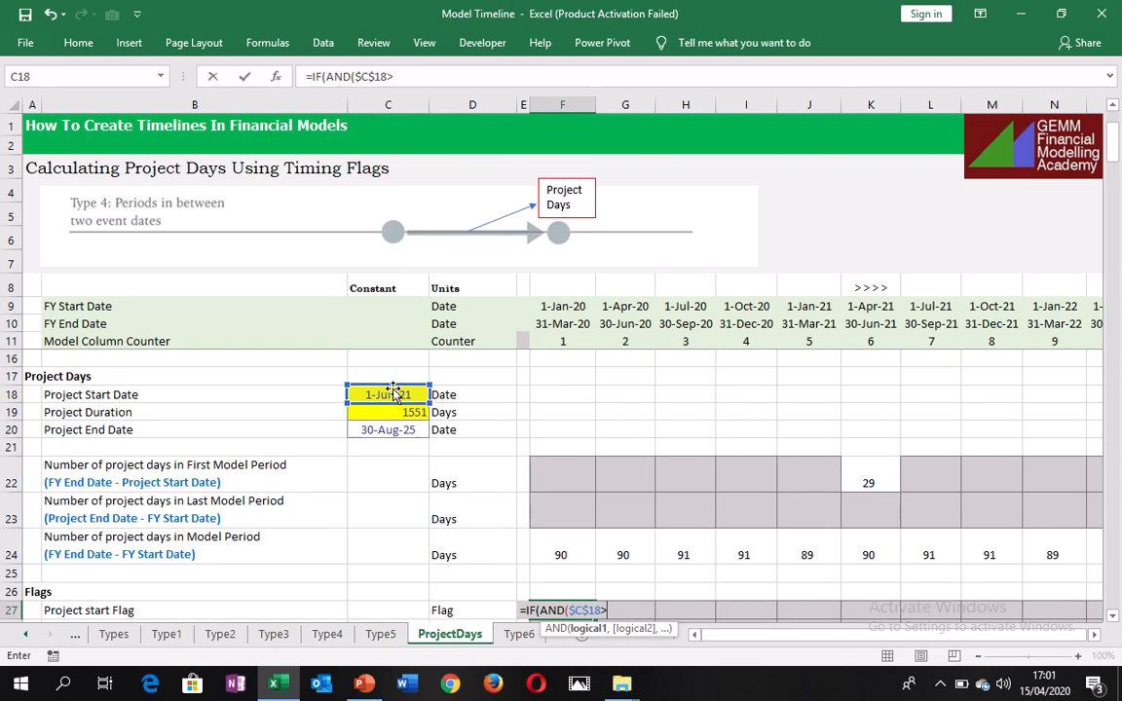
text(=)
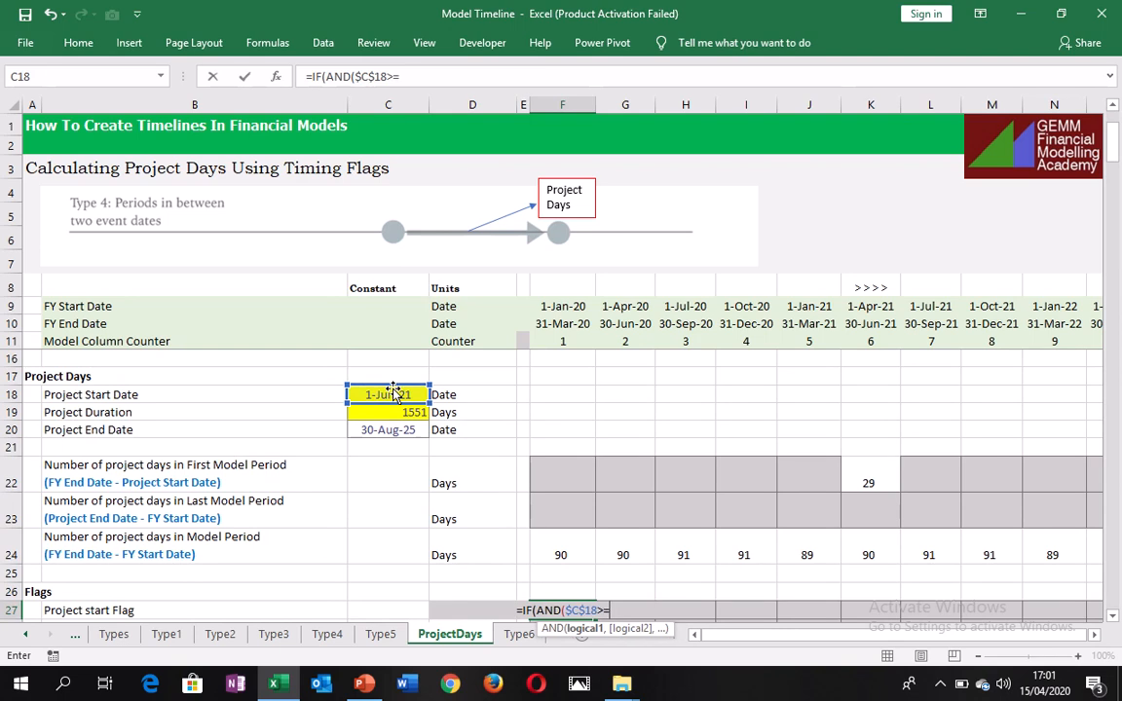
click(570, 308)
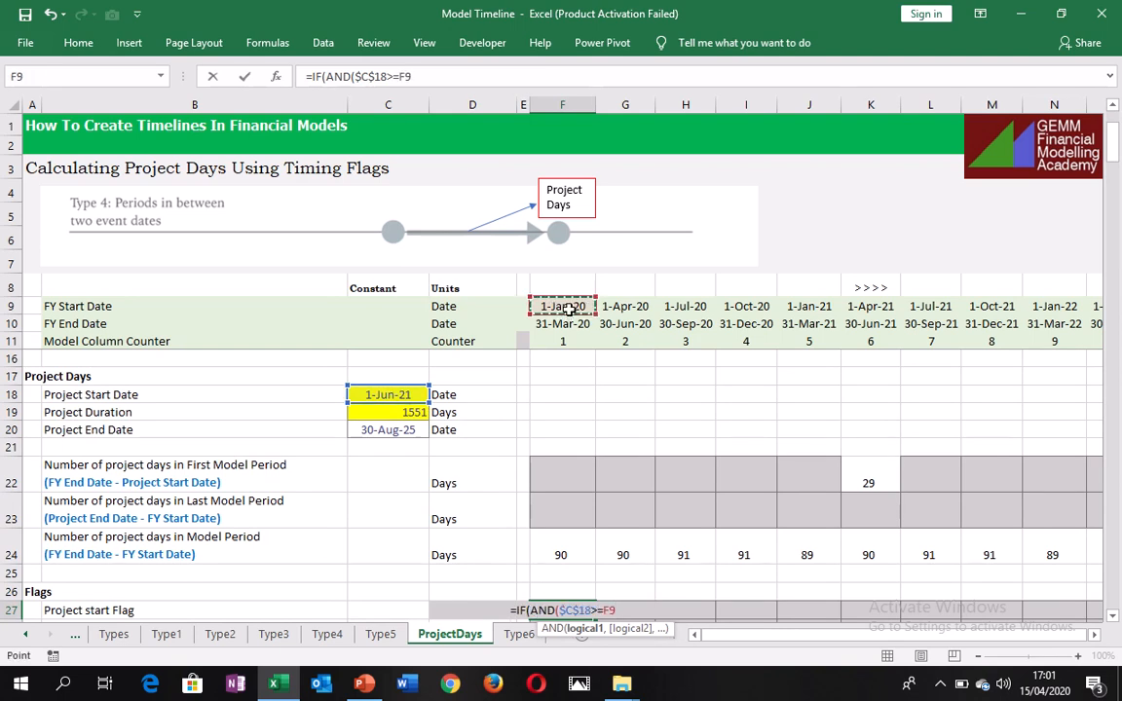
text(,)
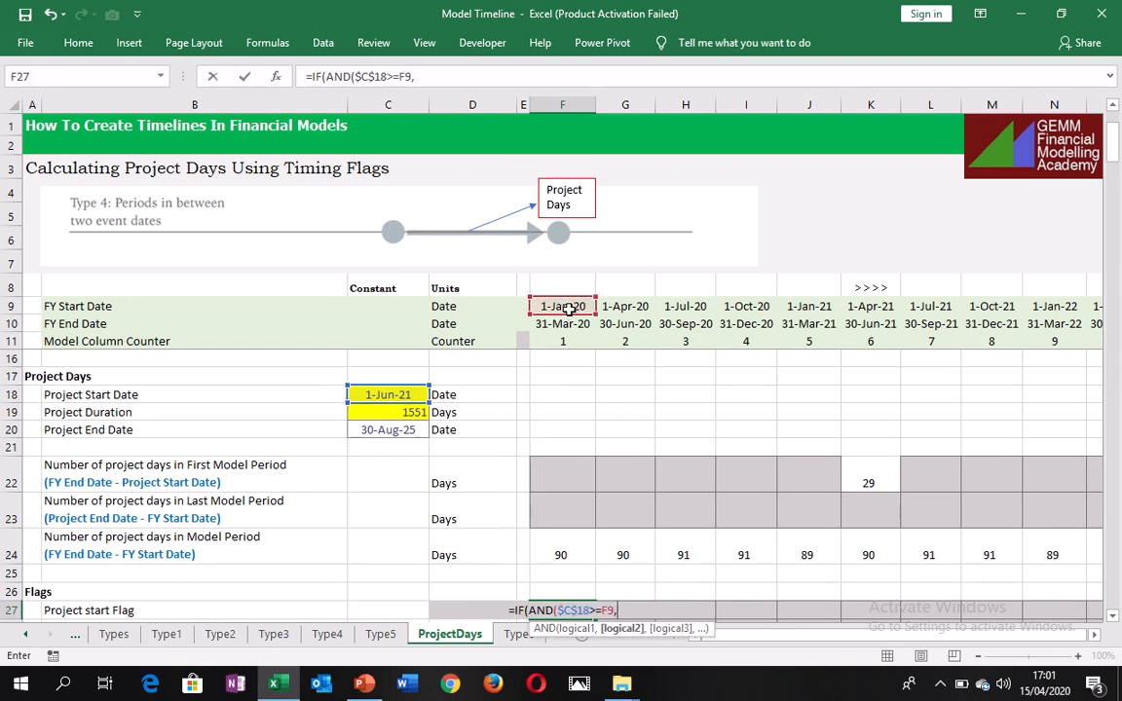
Add the condition $C$18<=F10 to the F27 formula, testing the project start date against the FY end date, and close the AND function.
click(410, 393)
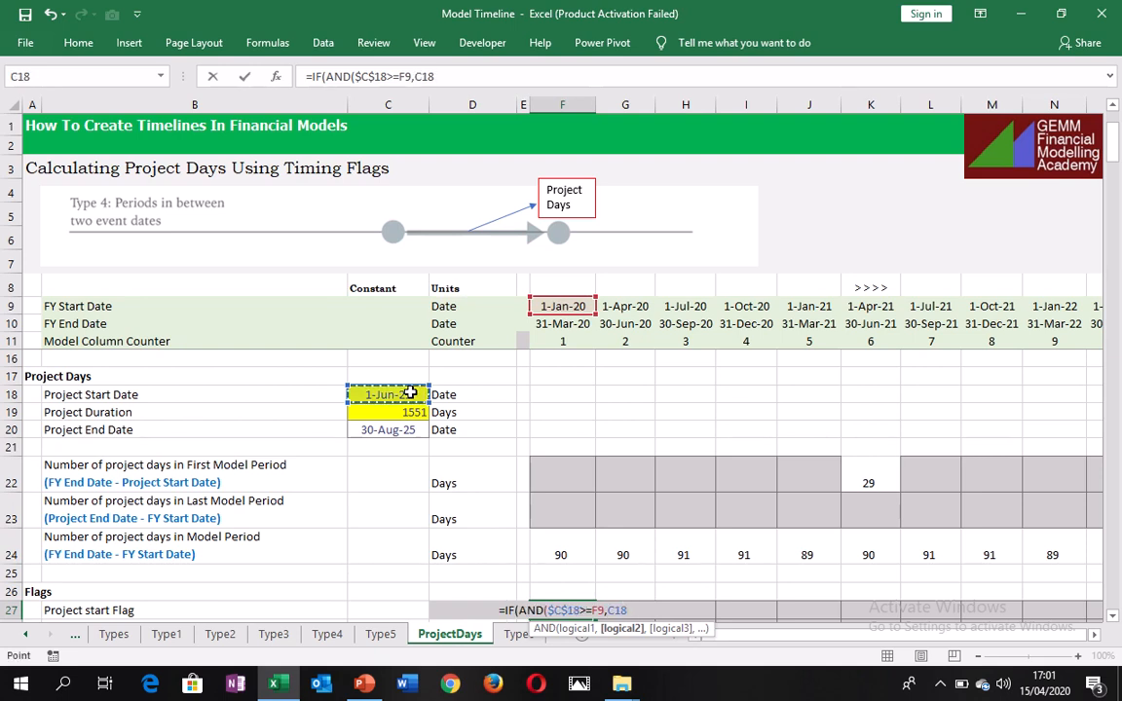
key(F4)
text(<)
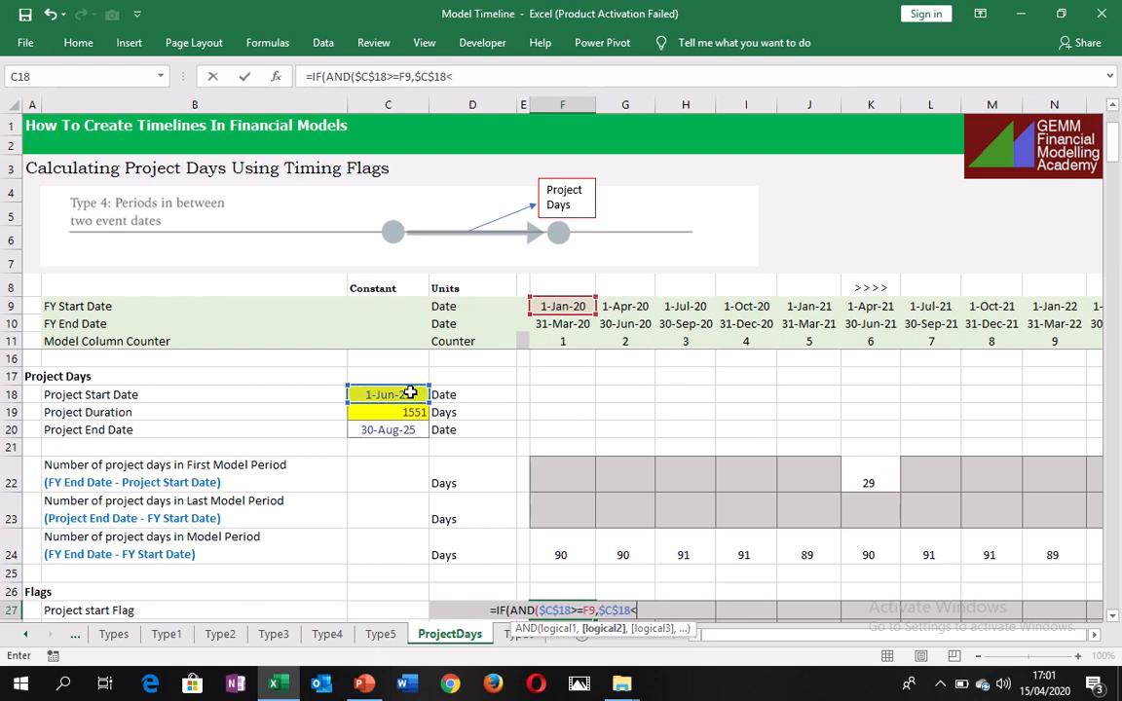
text(=)
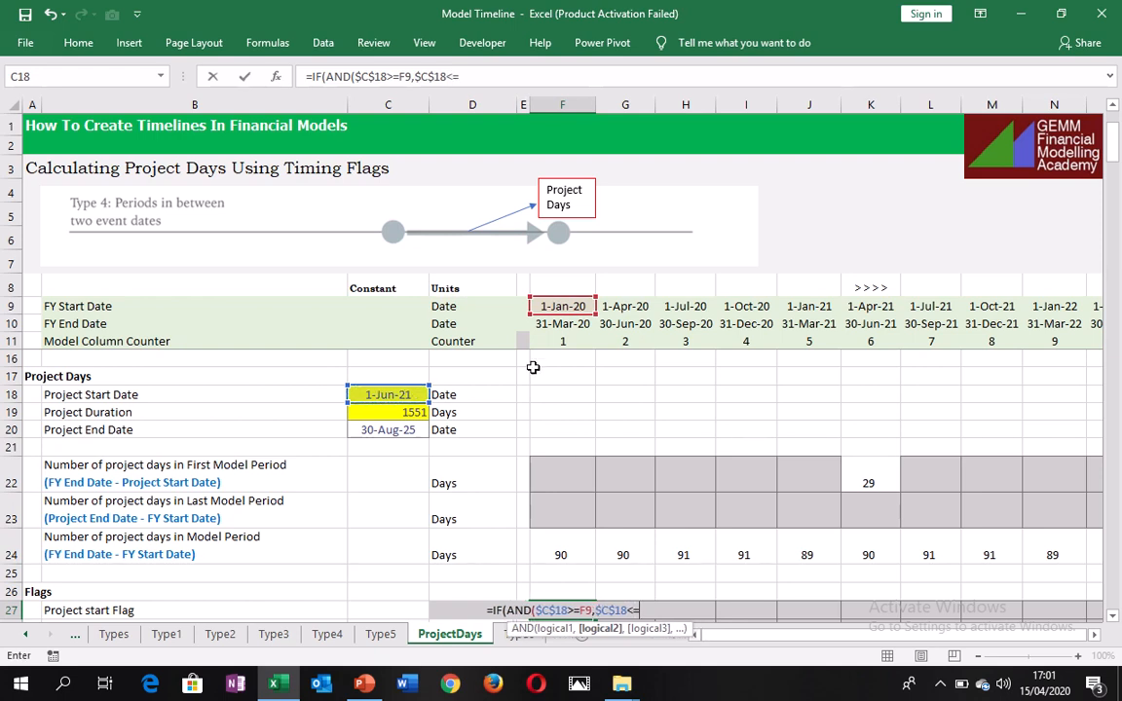
click(564, 324)
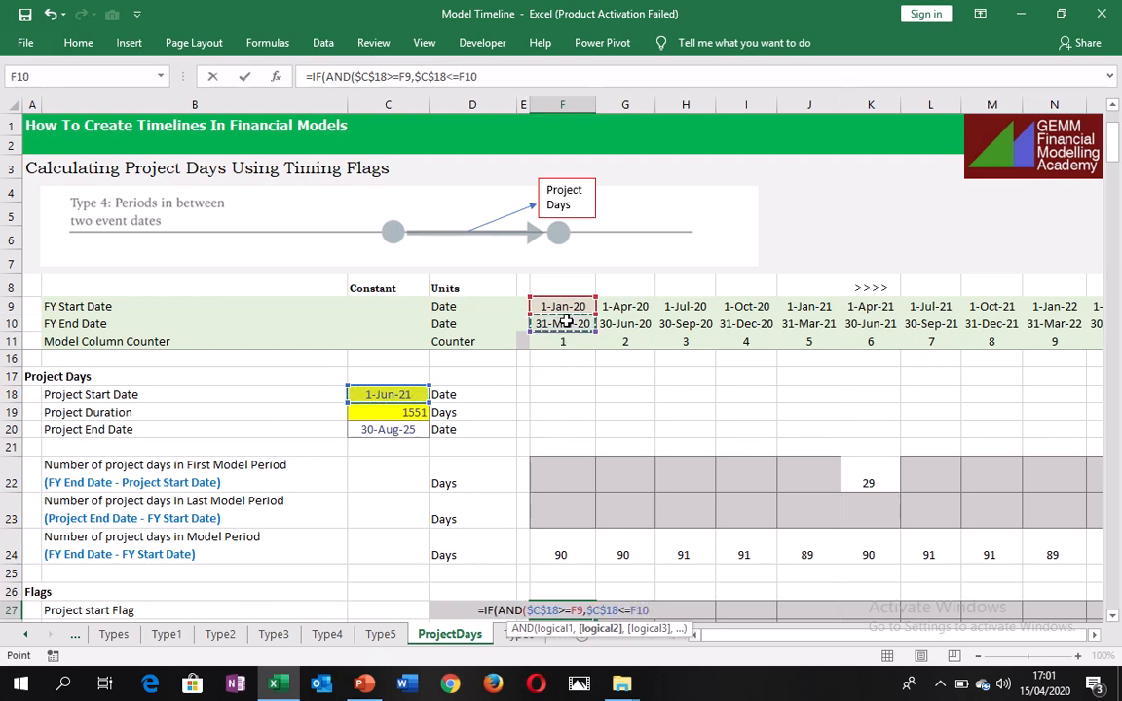
text())
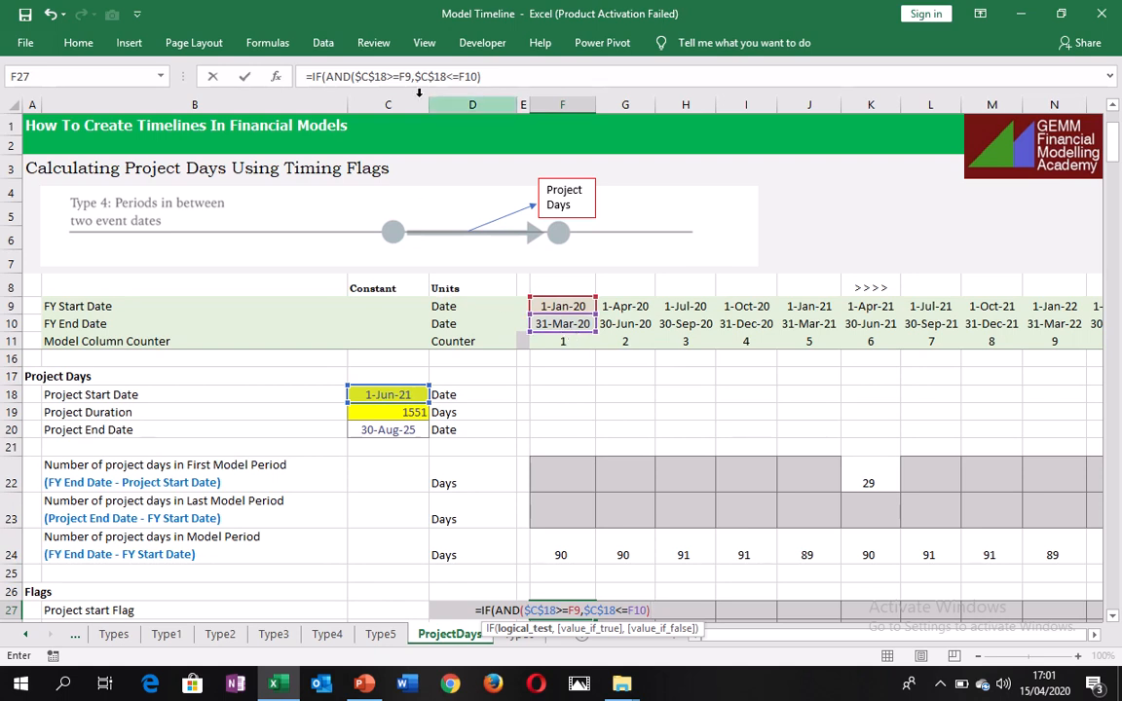
Complete the project start flag formula in F27 to return 1 if true and 0 if false, and enter it.
click(495, 75)
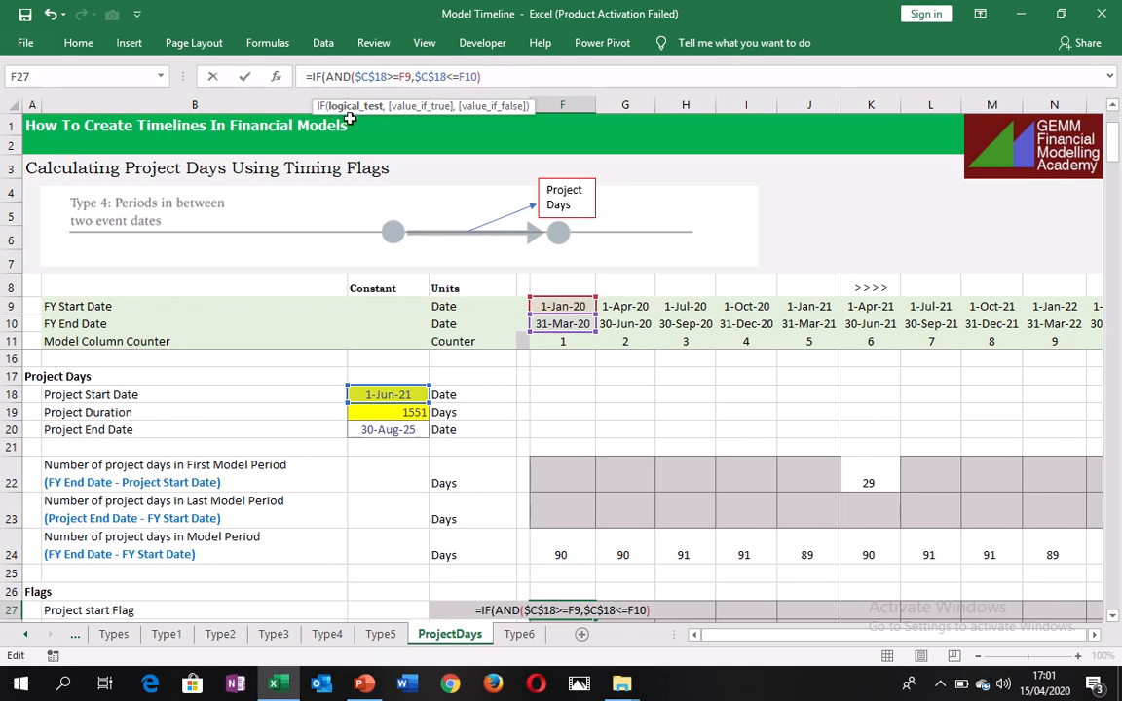
text(,)
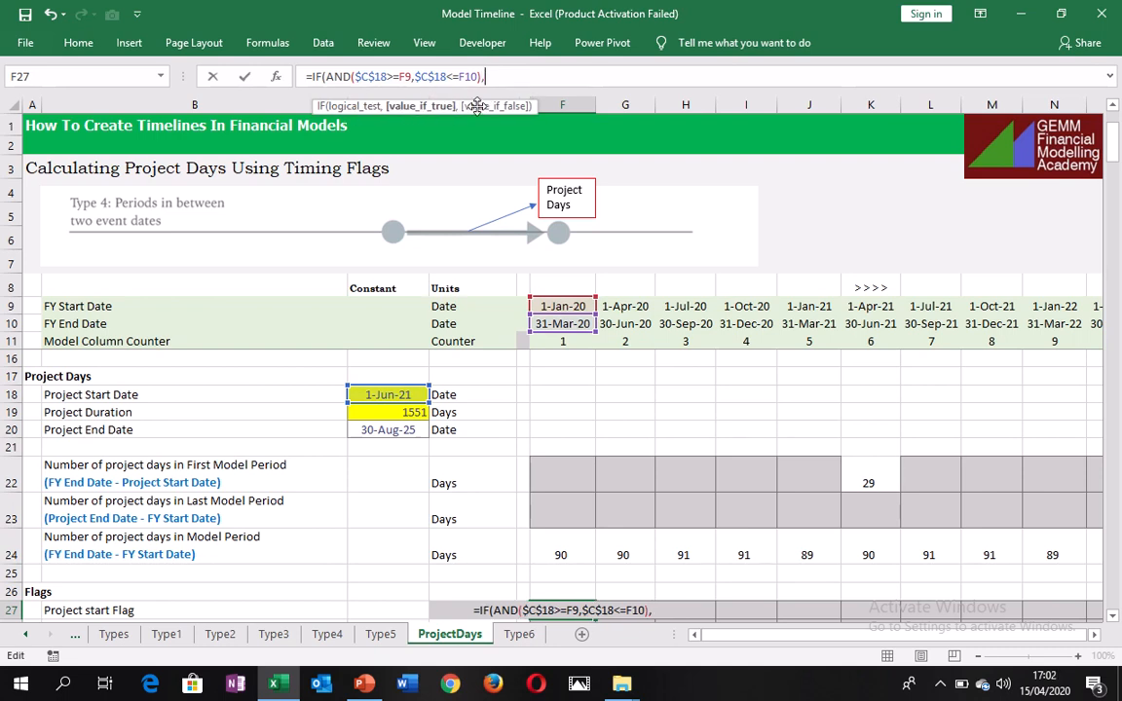
text(1,)
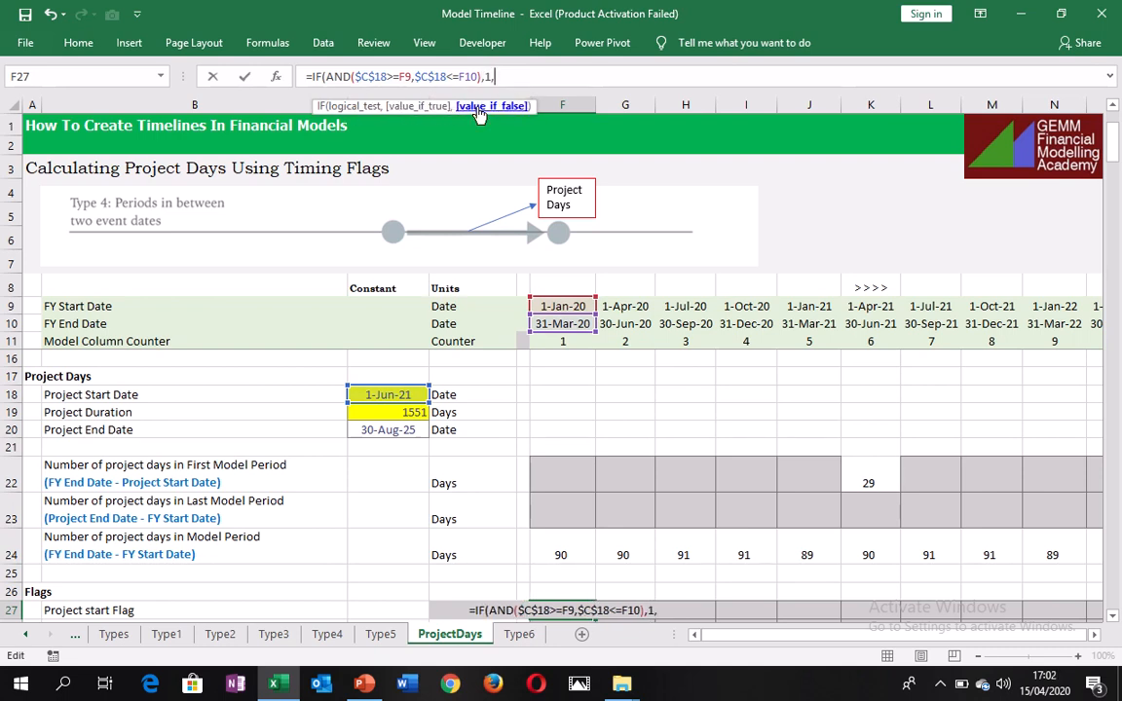
text(0))
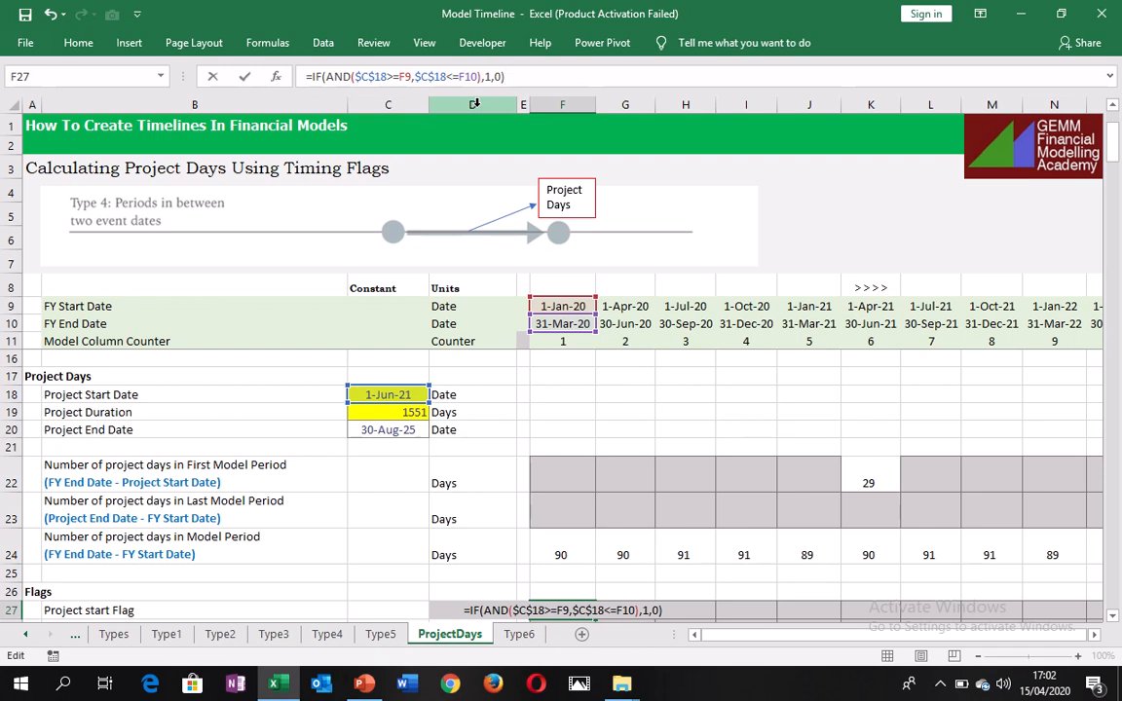
key(ctrl+Return)
Fill the project start flag formula from F27 across row 27 to column AC.
scroll(474, 105, down, 2)
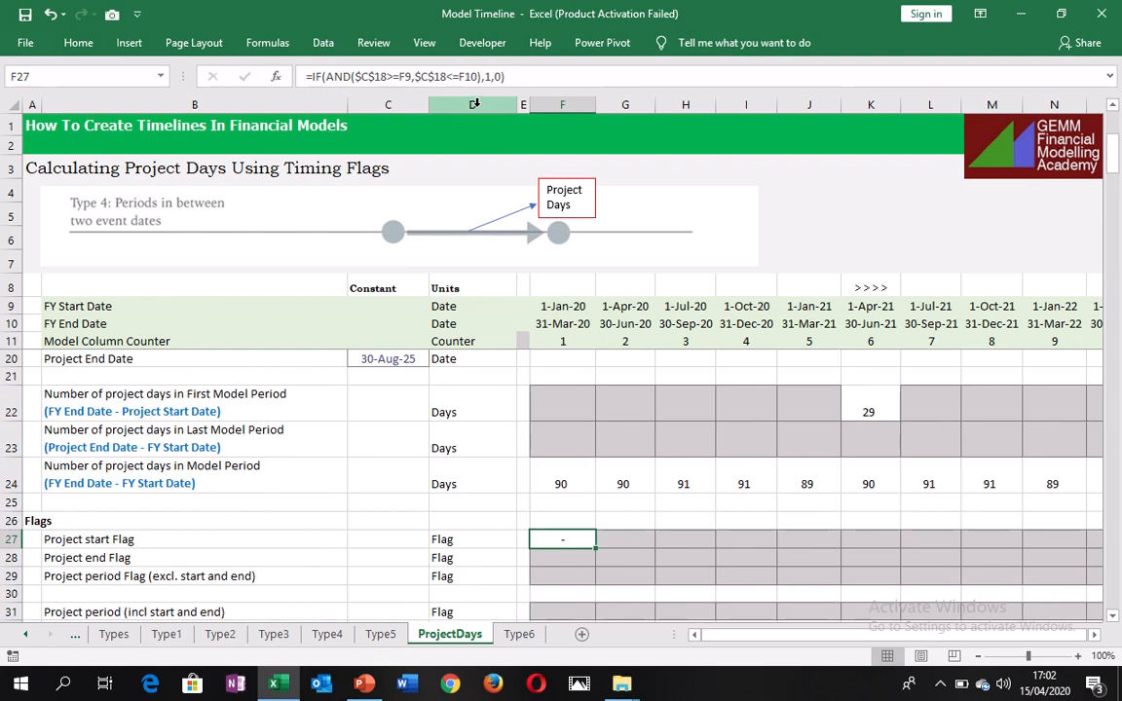
key(ctrl+shift+Right)
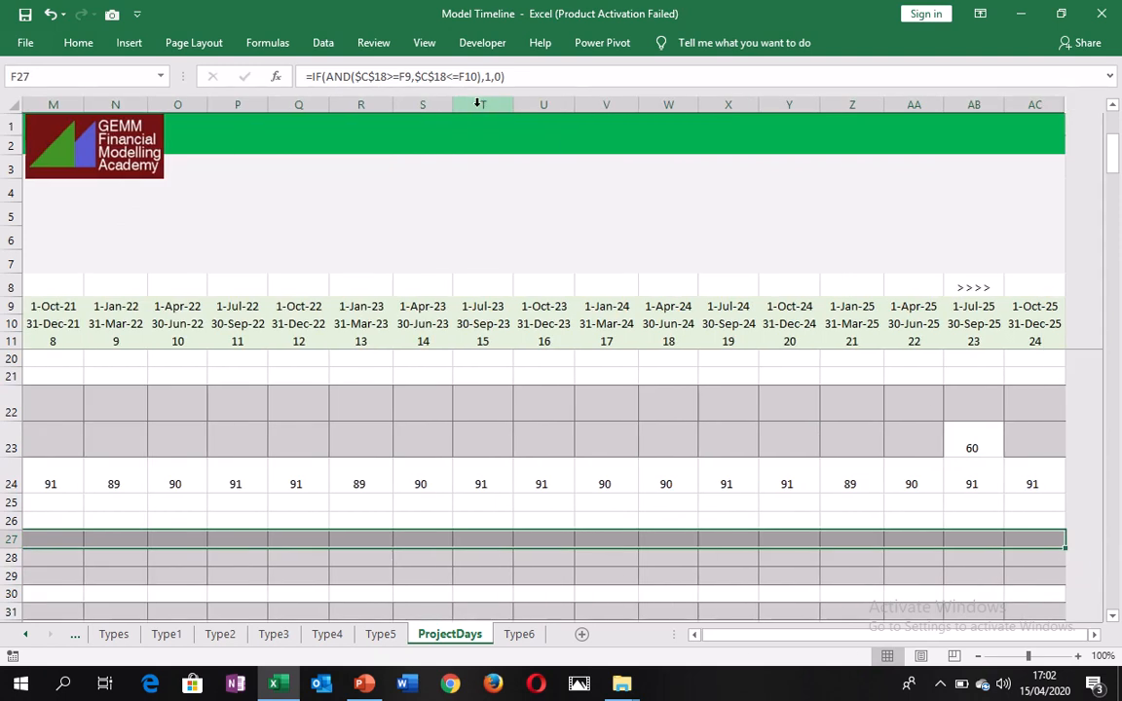
key(ctrl+r)
key(Left)
key(Left)
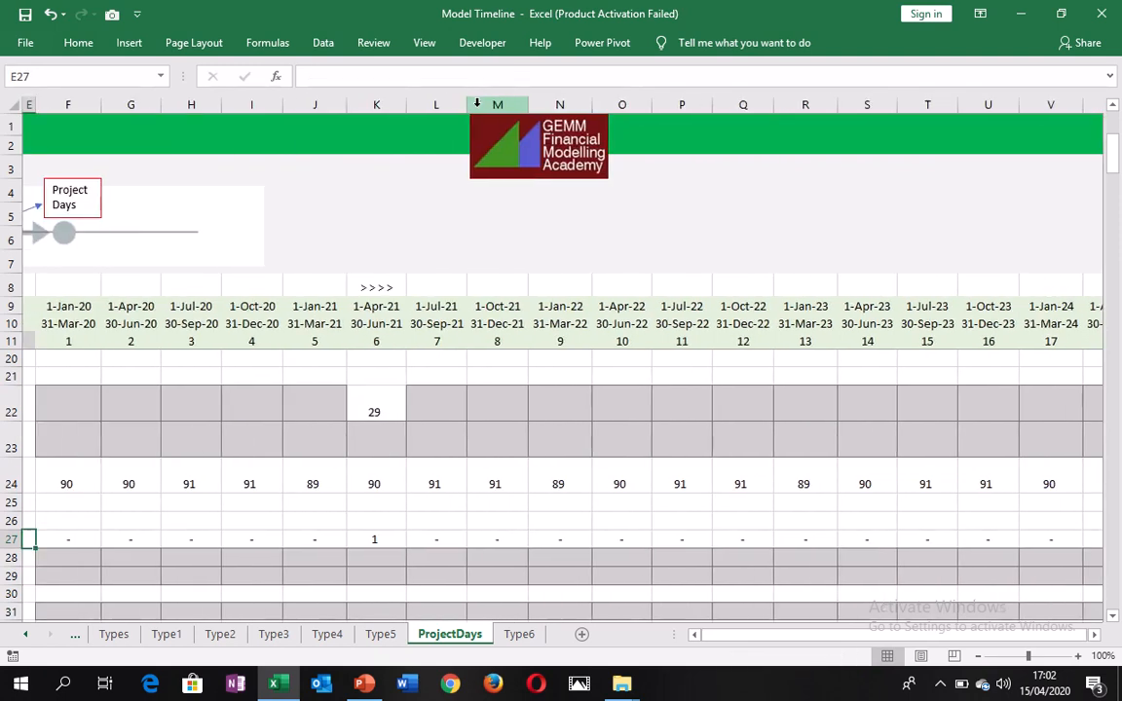
Check the project start flag in K27 against its model period dates and the first-period day count in row 22.
key(Right)
key(Right)
key(Right)
key(Right)
key(Right)
key(Right)
key(Right)
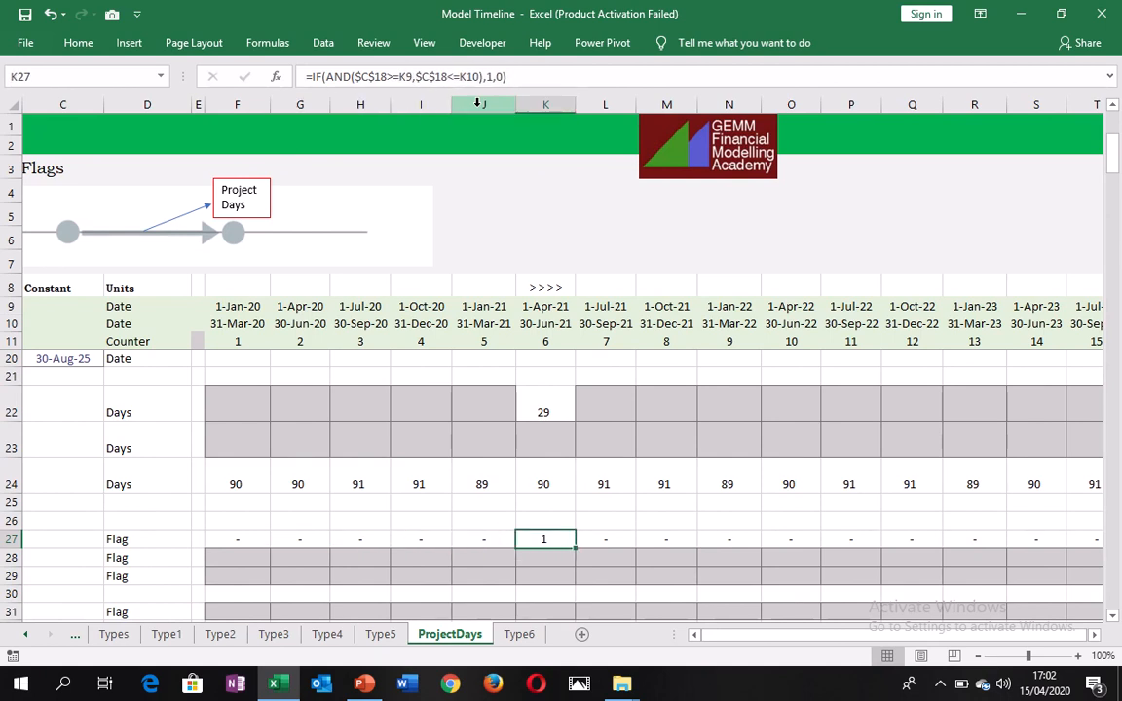
key(ctrl+space)
key(Up)
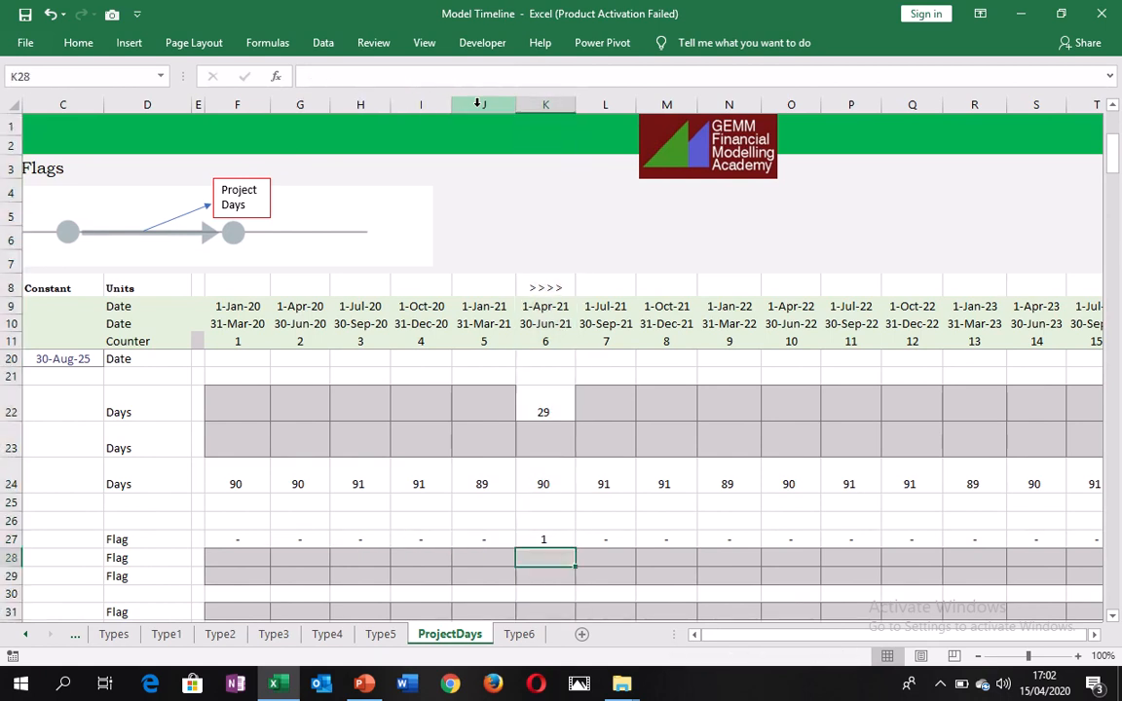
key(Down)
key(Left)
key(Left)
key(Home)
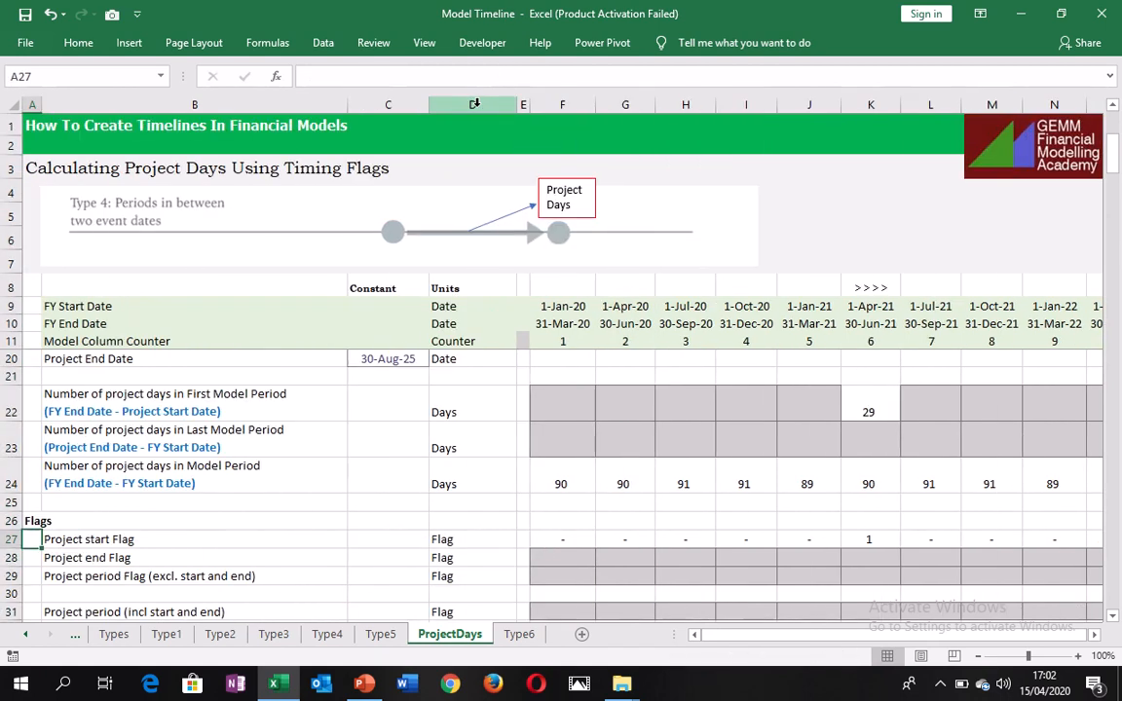
Start the project end flag formula in F28 with an IF function containing a nested AND test.
key(Down)
key(Right)
key(Right)
key(Right)
key(Right)
key(Right)
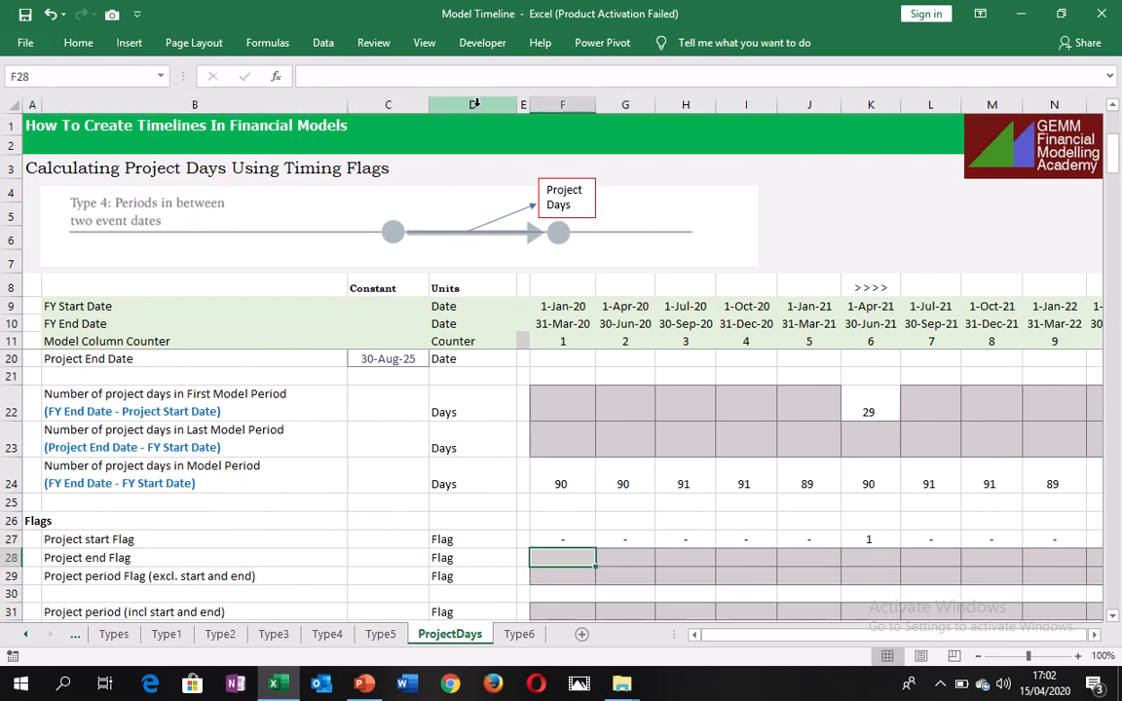
text(=if)
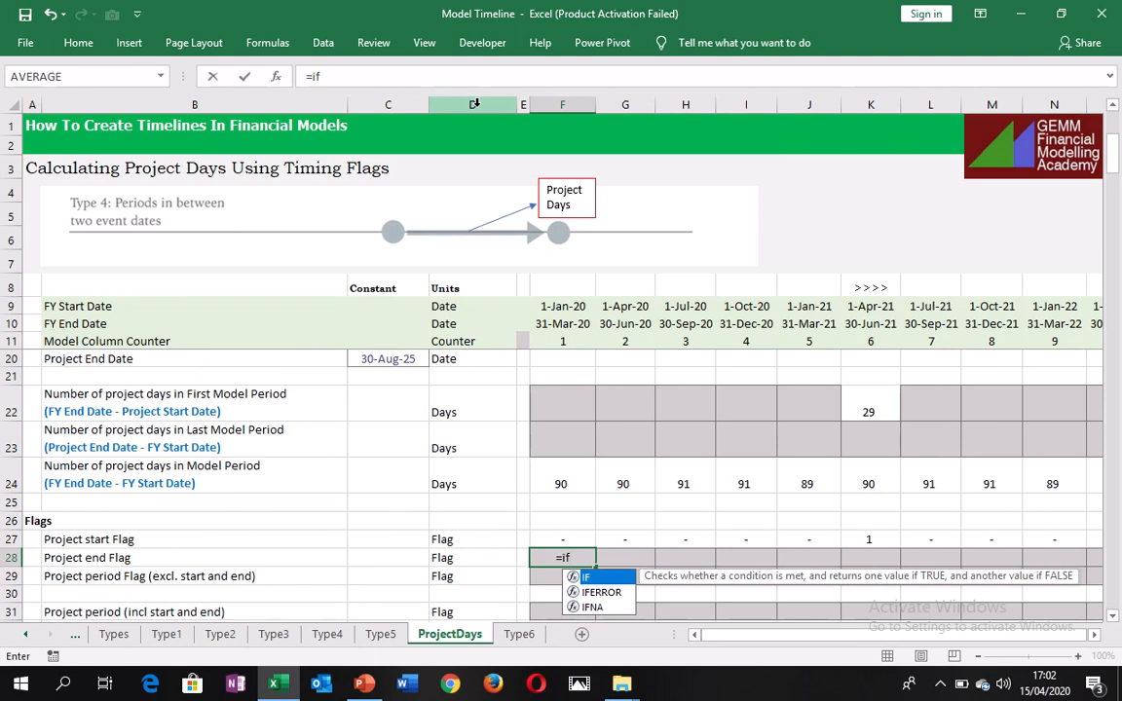
key(Tab)
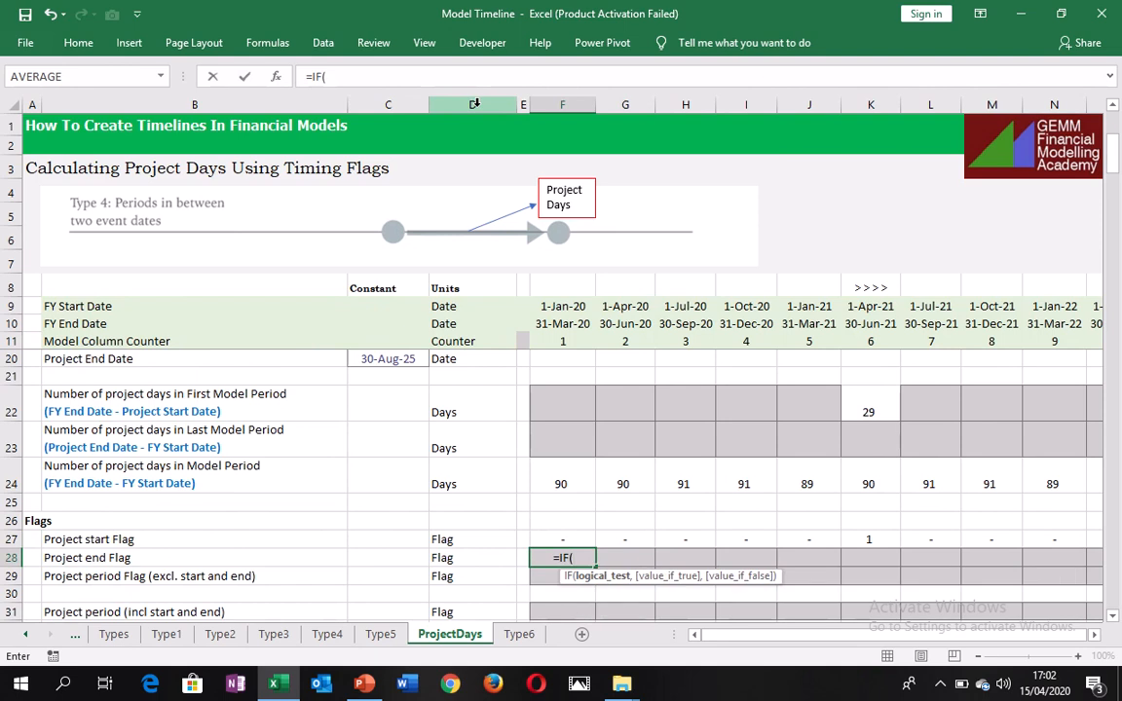
text(and)
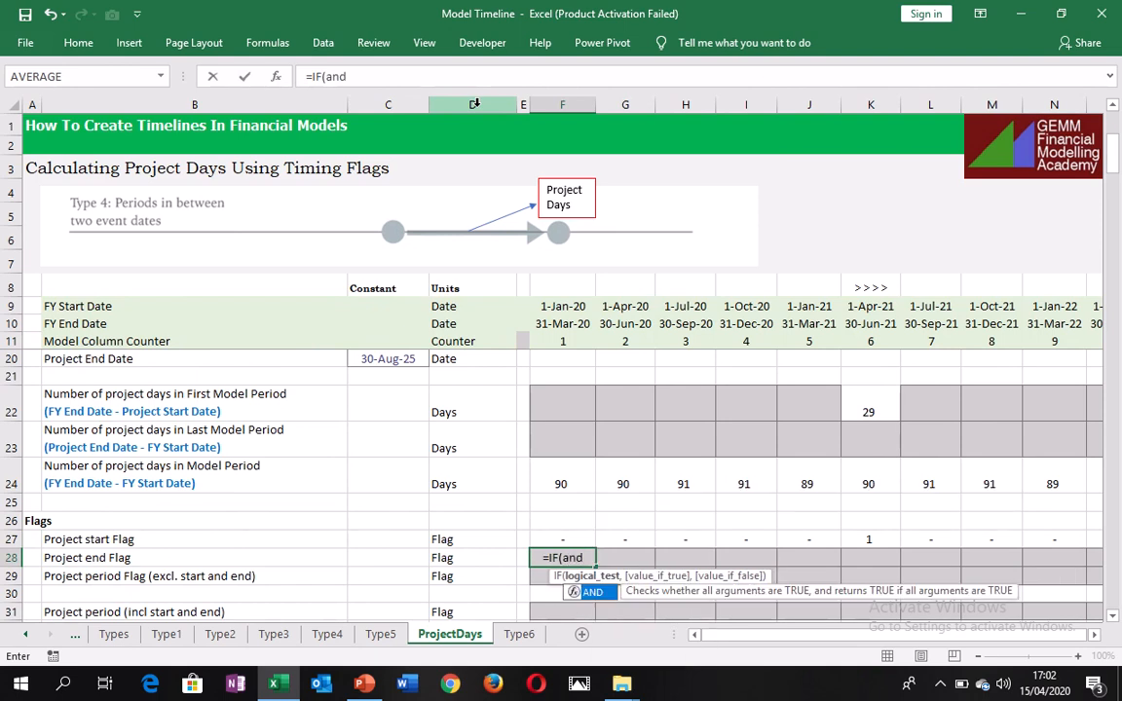
key(Tab)
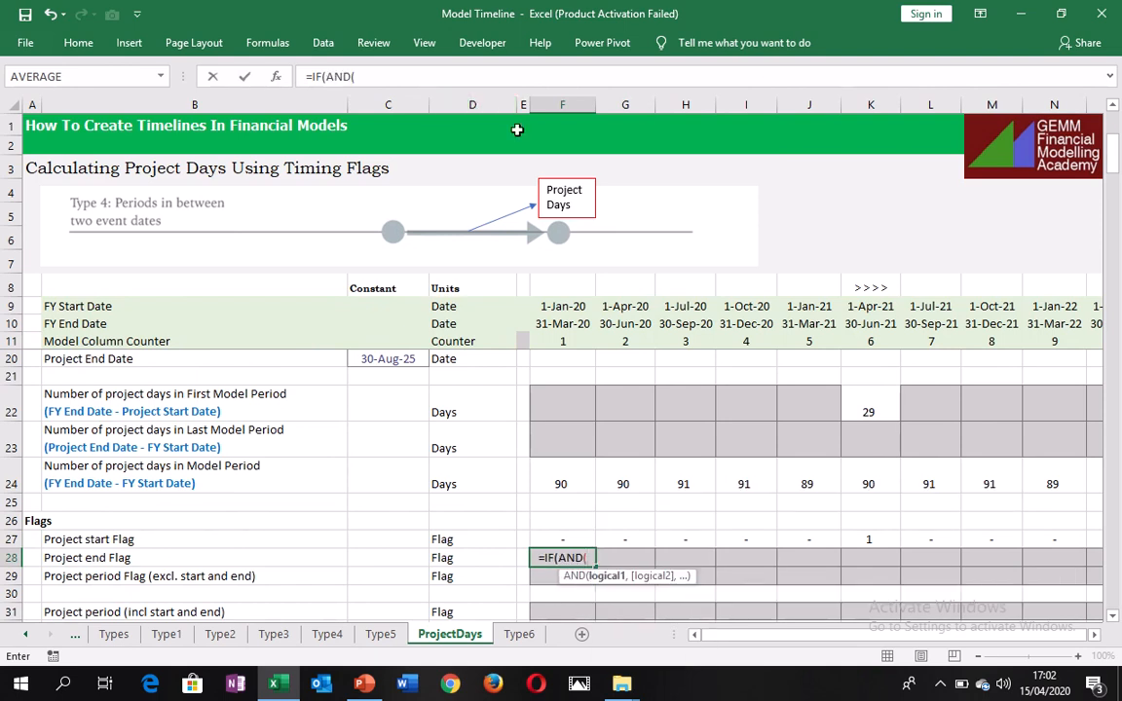
Add $C$20>=F9 as the first AND condition in F28, testing the project end date against the FY start date.
click(387, 359)
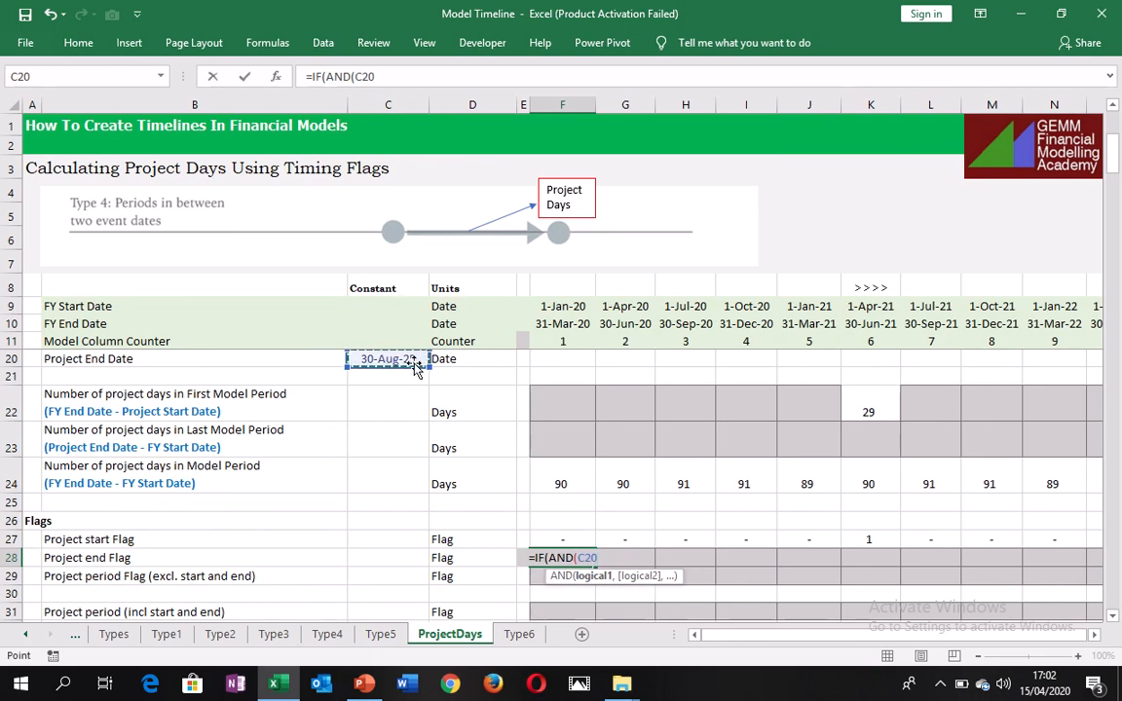
key(F4)
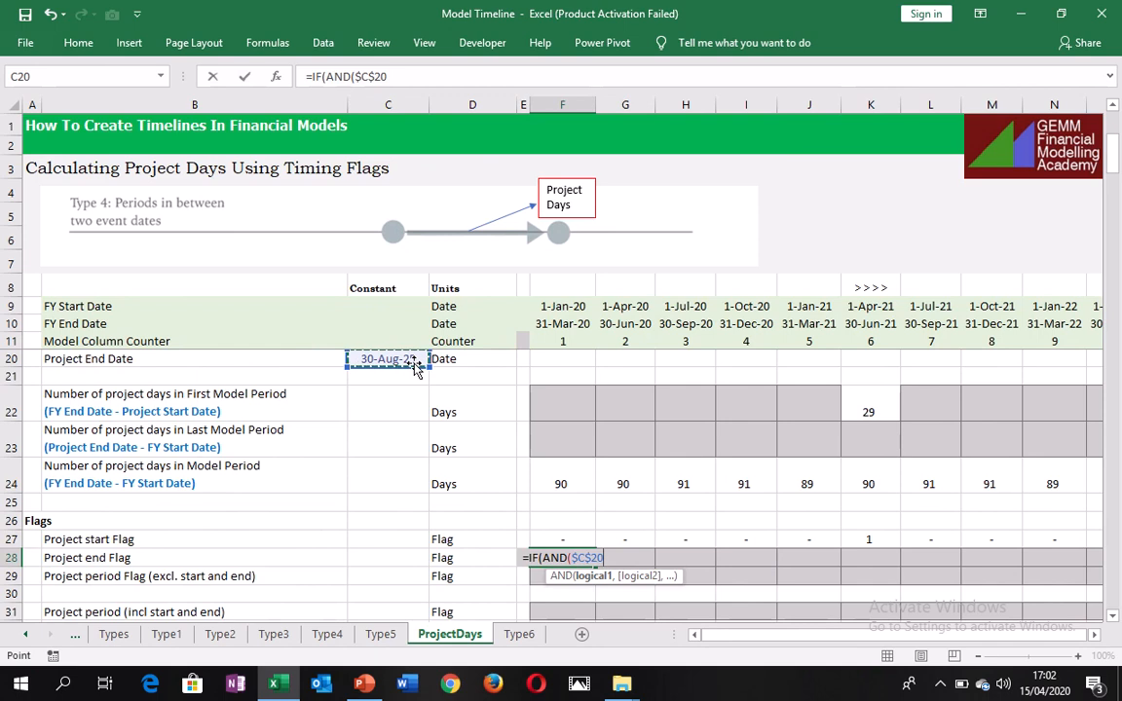
text(>=)
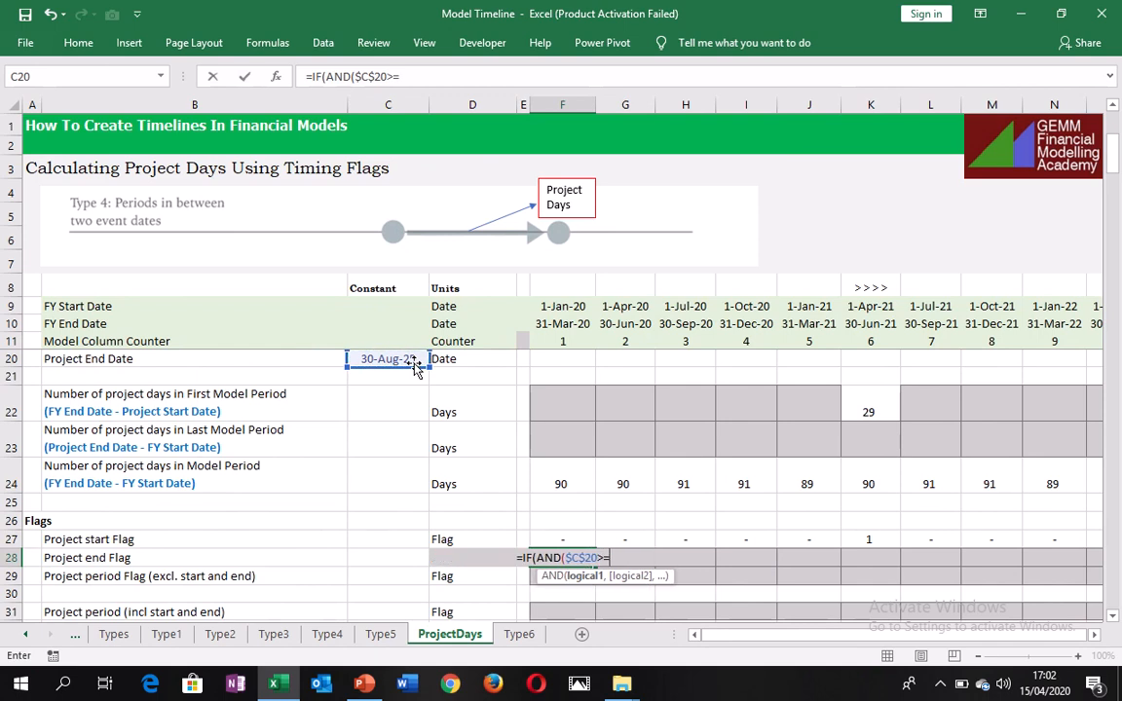
click(562, 307)
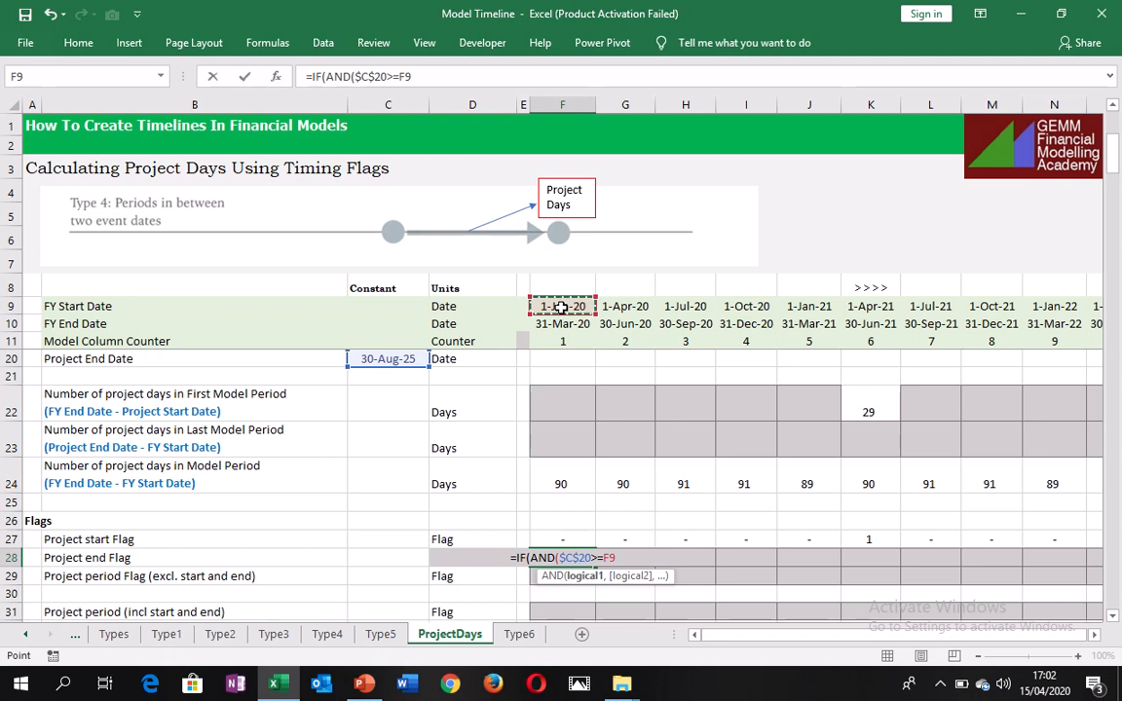
text(,)
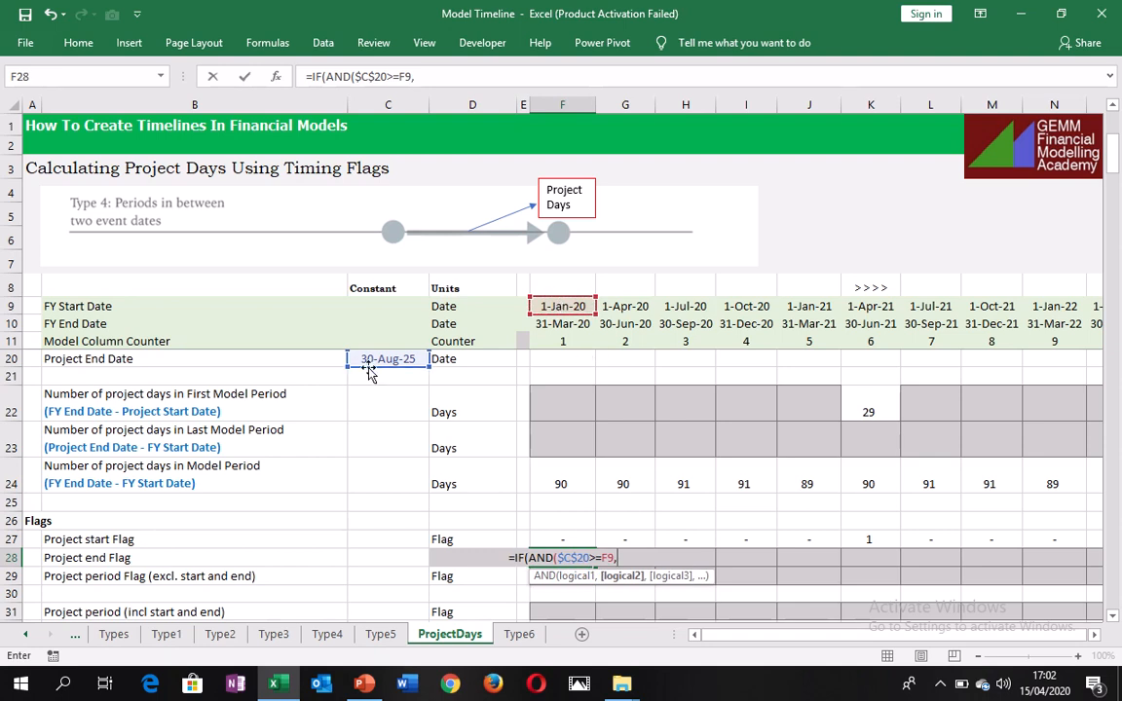
Add $C$20<=F10 as the second AND condition in F28, testing against the FY end date, and close the AND function.
click(374, 360)
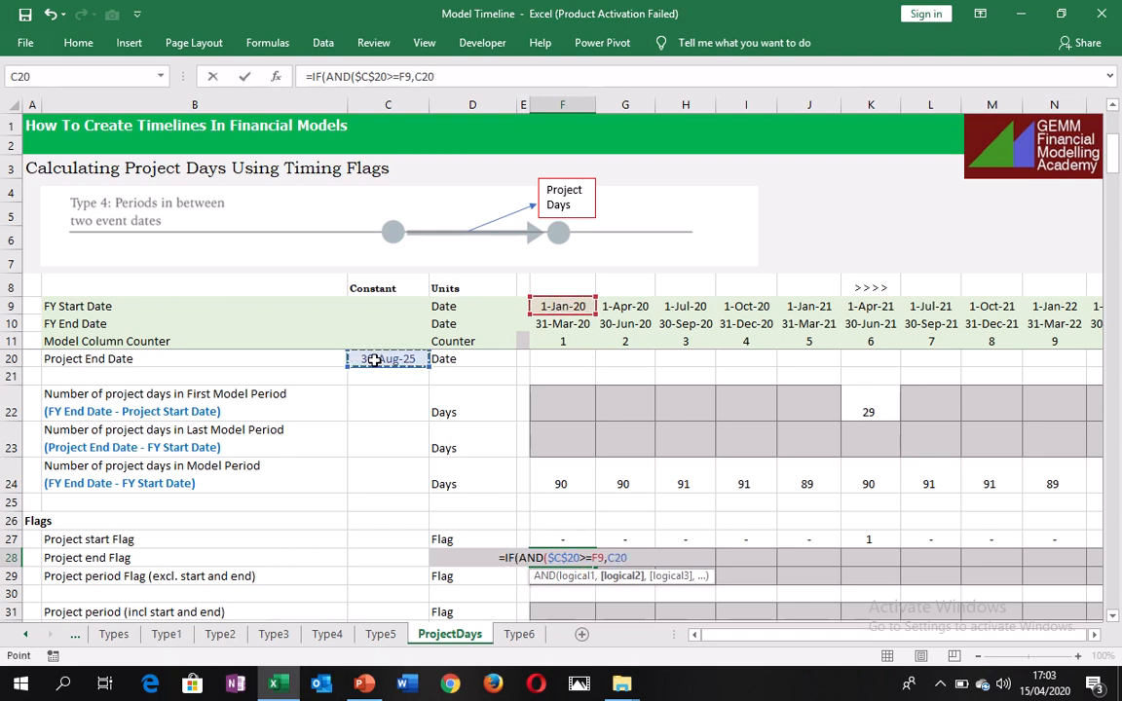
key(F4)
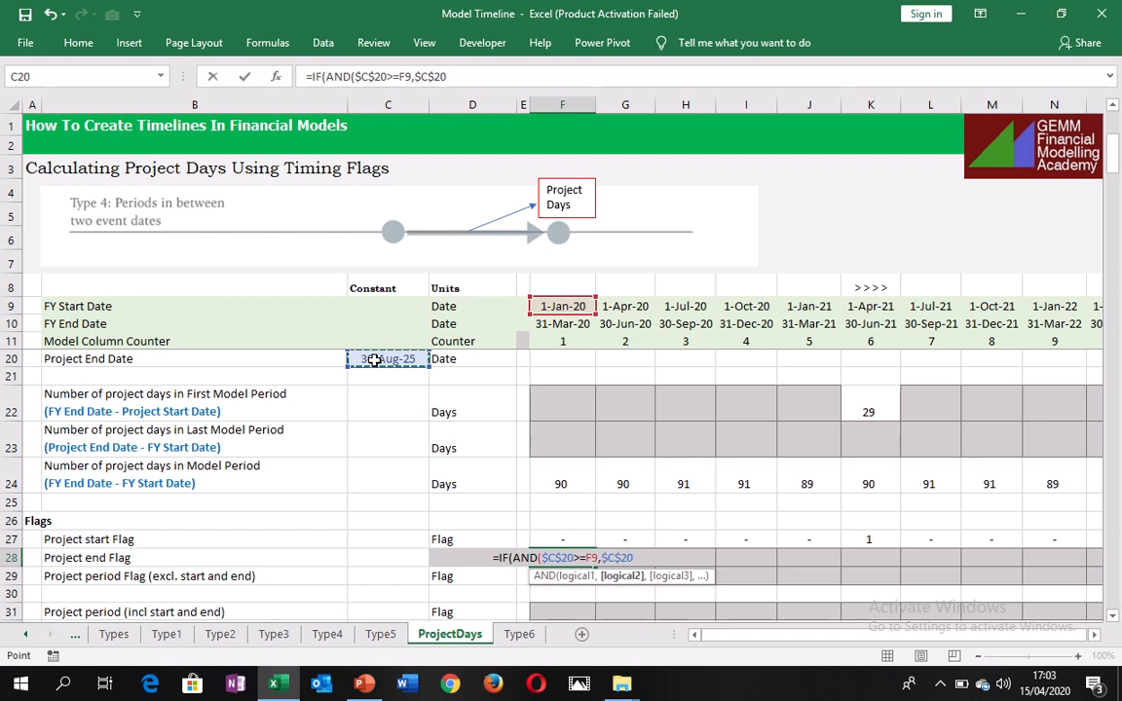
text(<=)
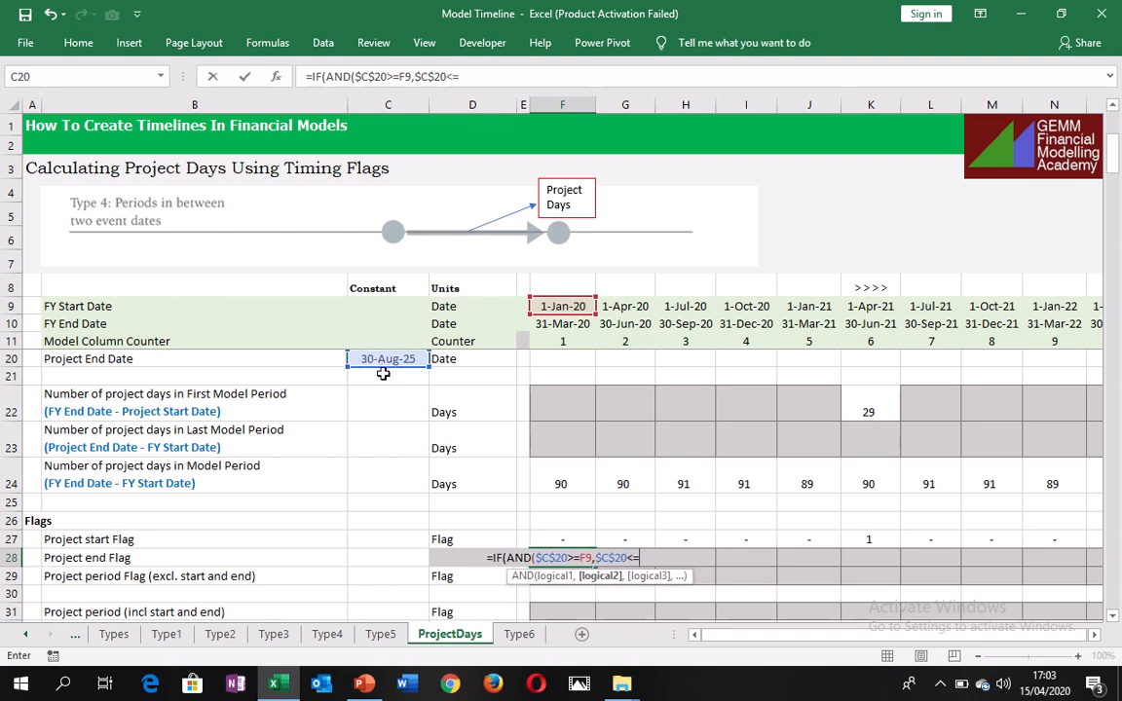
click(576, 325)
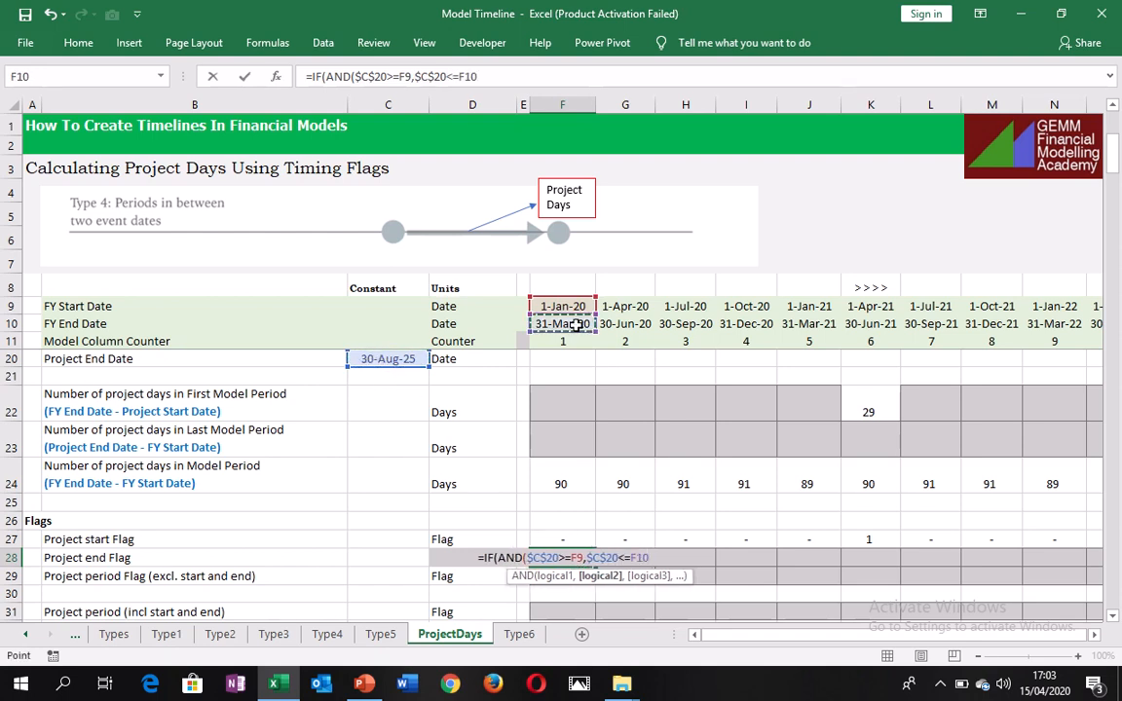
text())
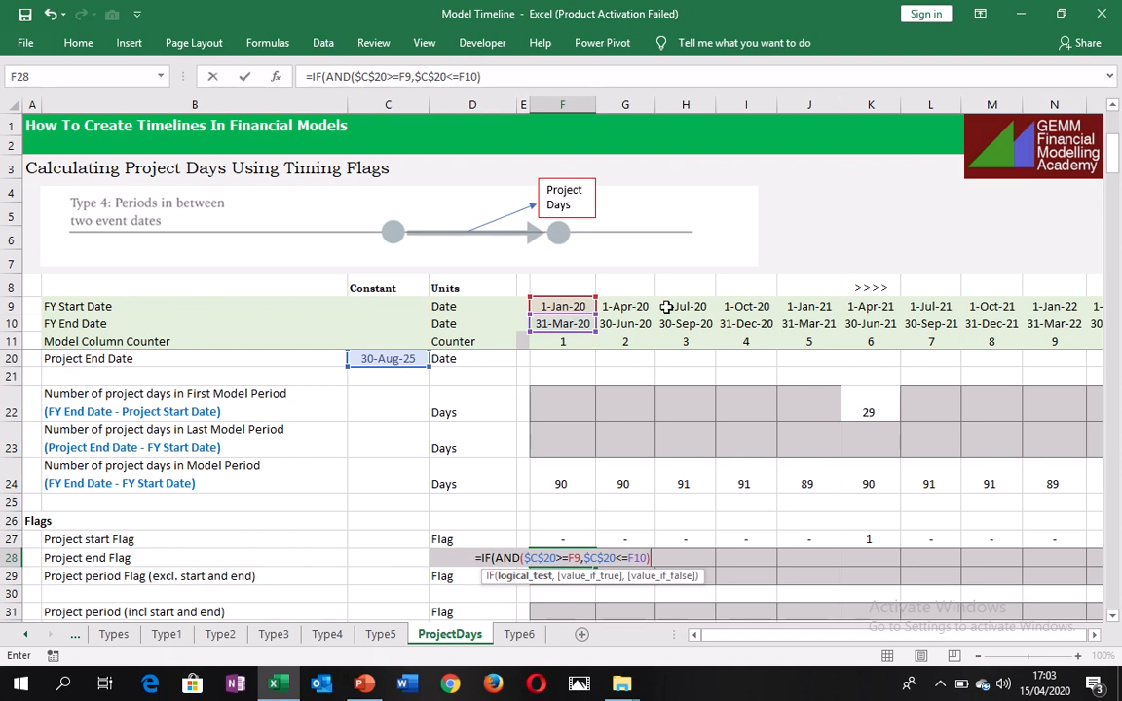
Complete the project end flag formula in F28 to return 1 if true and 0 if false, and enter it.
text(,)
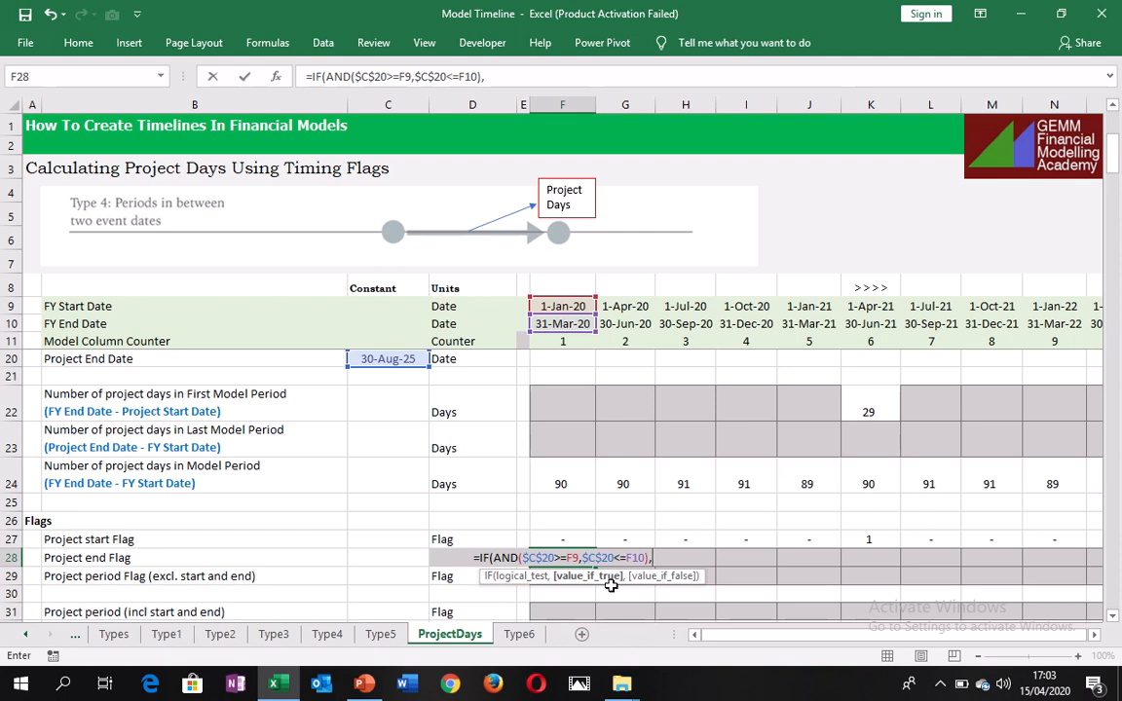
text(1,)
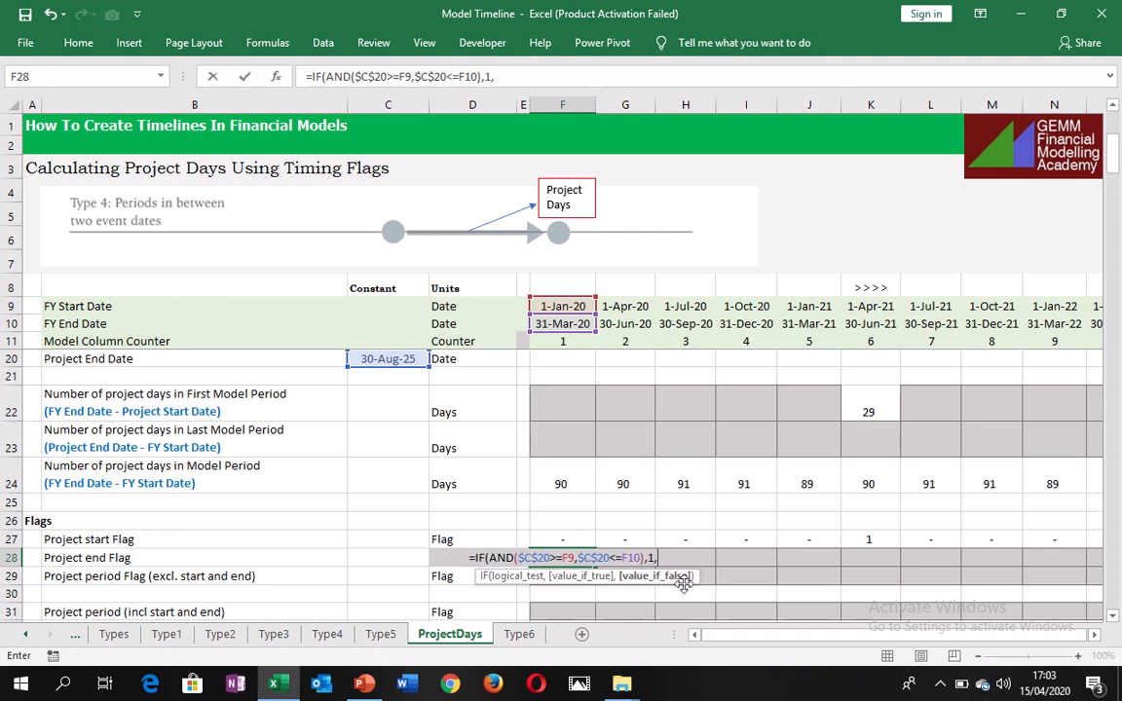
text(0)
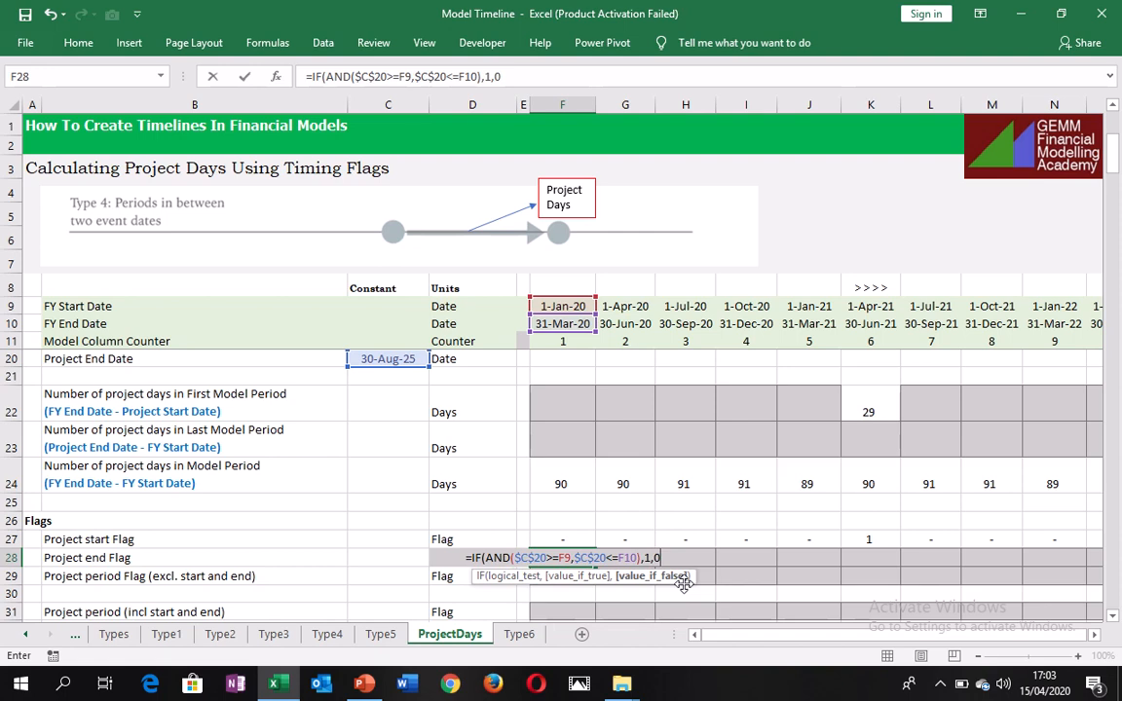
key(ctrl+Return)
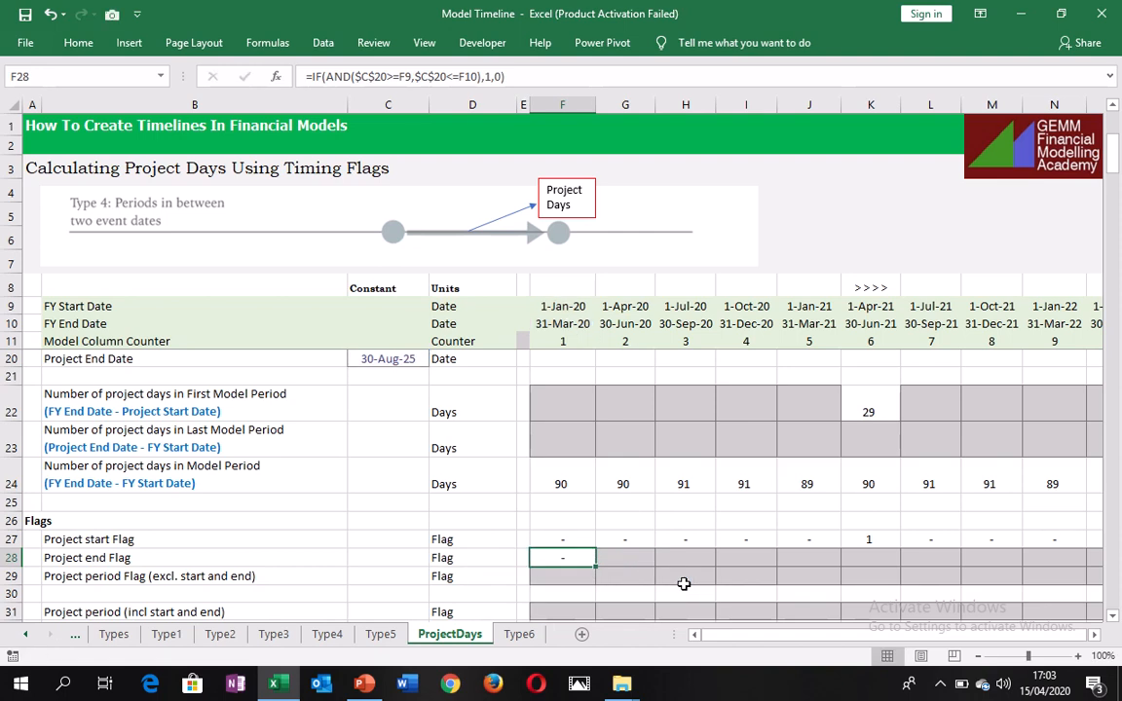
Fill the project end flag formula from F28 across row 28 to the last model period in column AC.
key(ctrl+shift+Right)
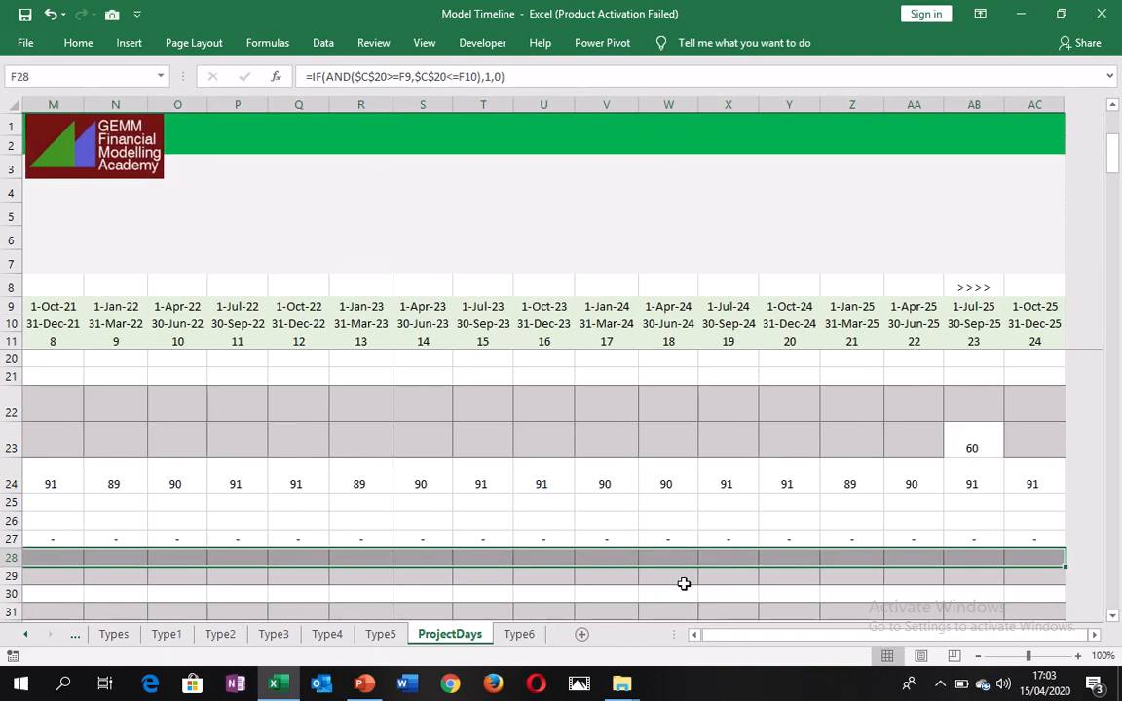
key(ctrl+r)
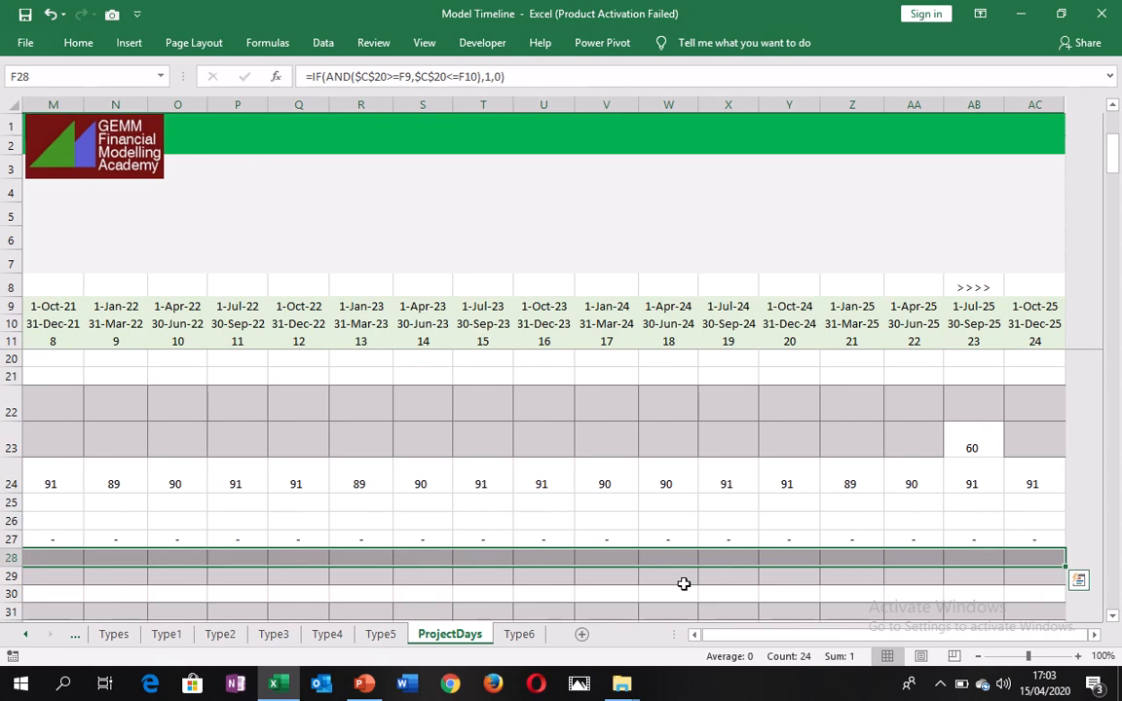
key(Right)
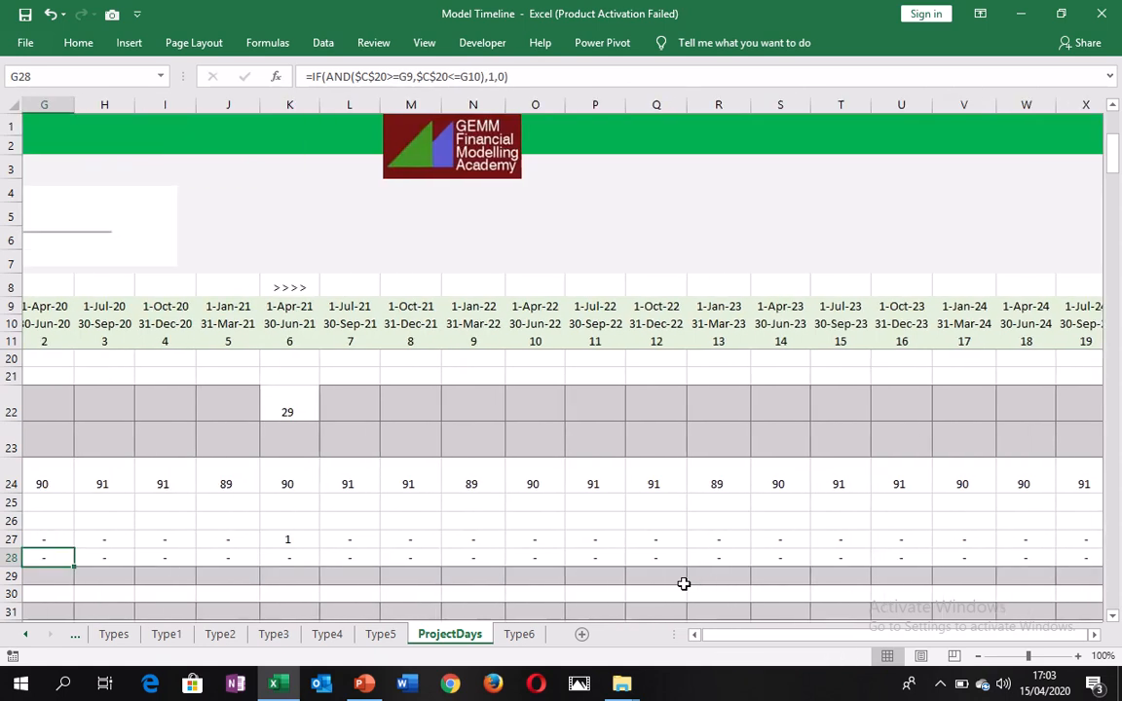
Check the project end flag in AB28 against the FY dates in its column and the neighbouring flags.
key(ctrl+Right)
key(Left)
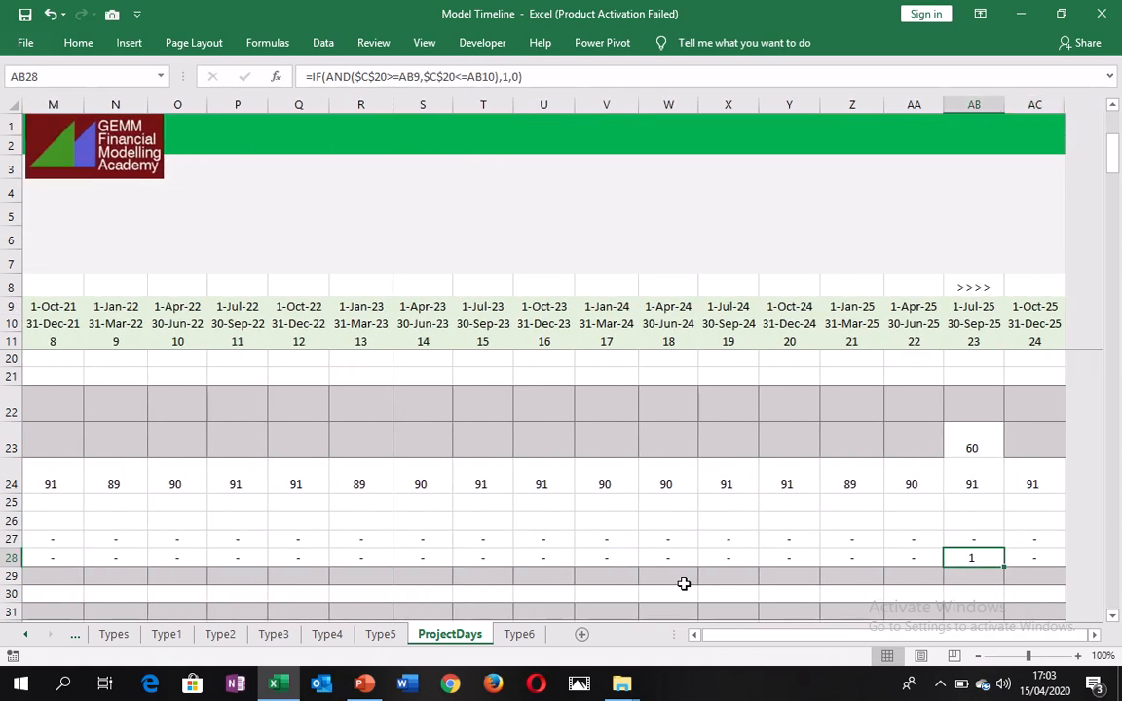
key(ctrl+space)
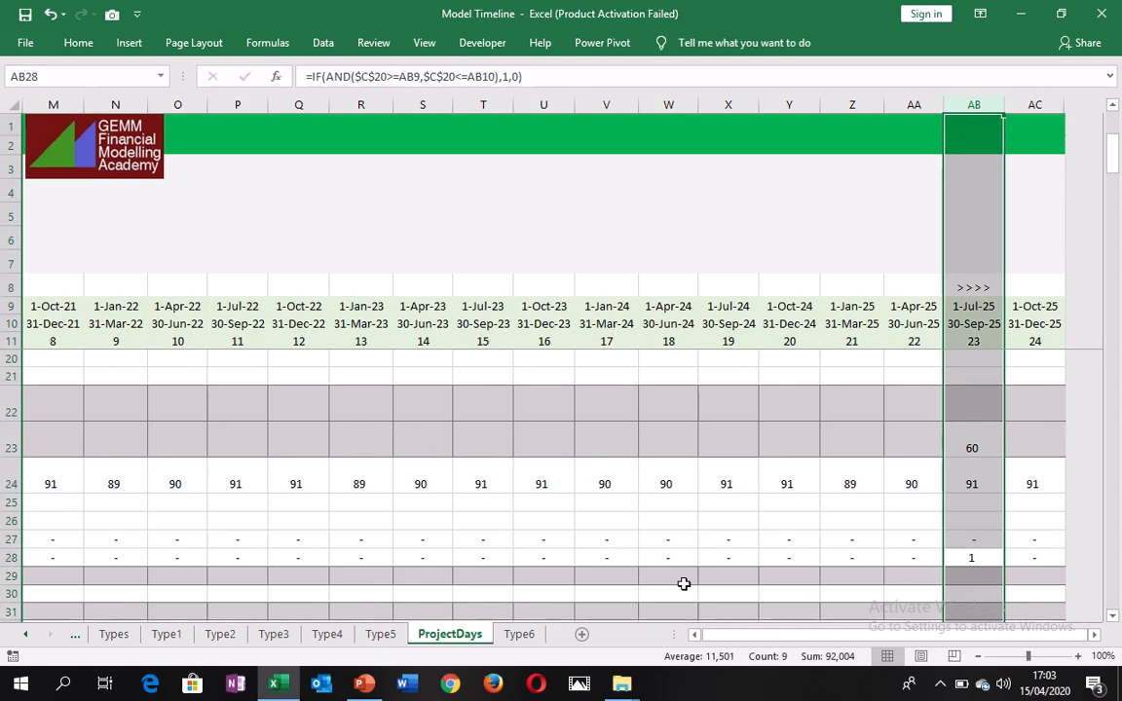
key(Down)
key(Up)
key(Up)
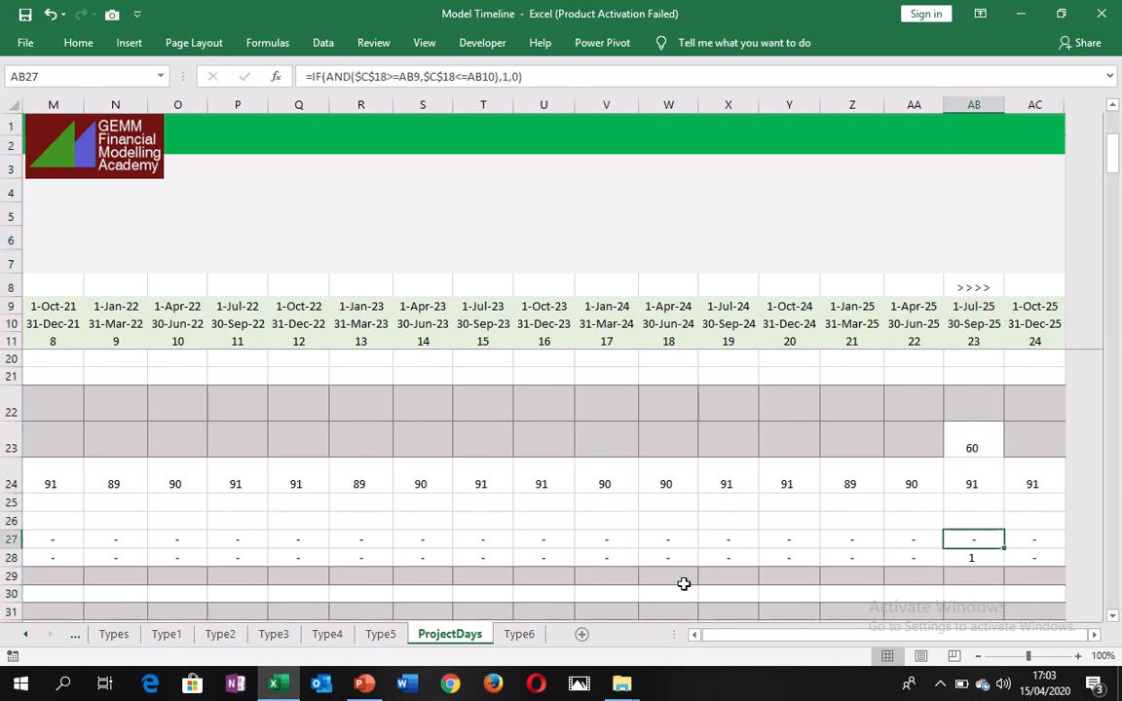
key(Down)
key(Left)
key(Left)
key(Left)
key(Left)
key(Left)
key(Left)
key(Left)
key(Left)
key(Left)
key(Left)
key(Left)
key(Left)
key(Left)
key(Left)
key(Left)
key(Left)
key(Left)
key(Left)
key(Left)
key(Left)
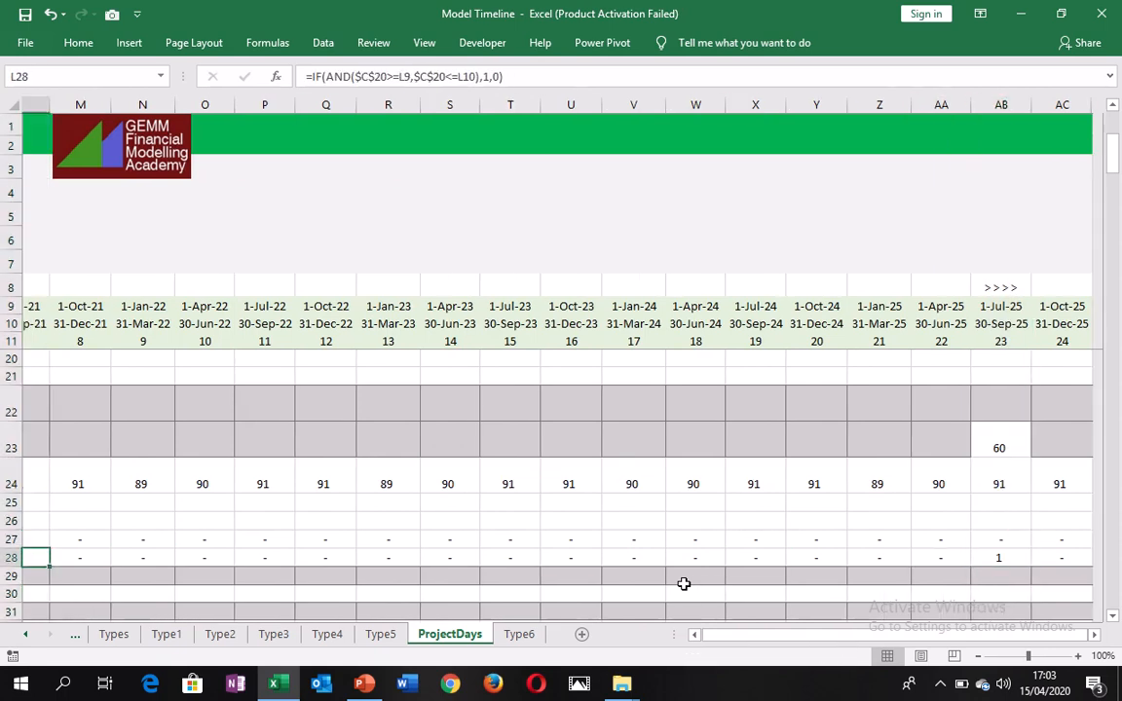
key(Right)
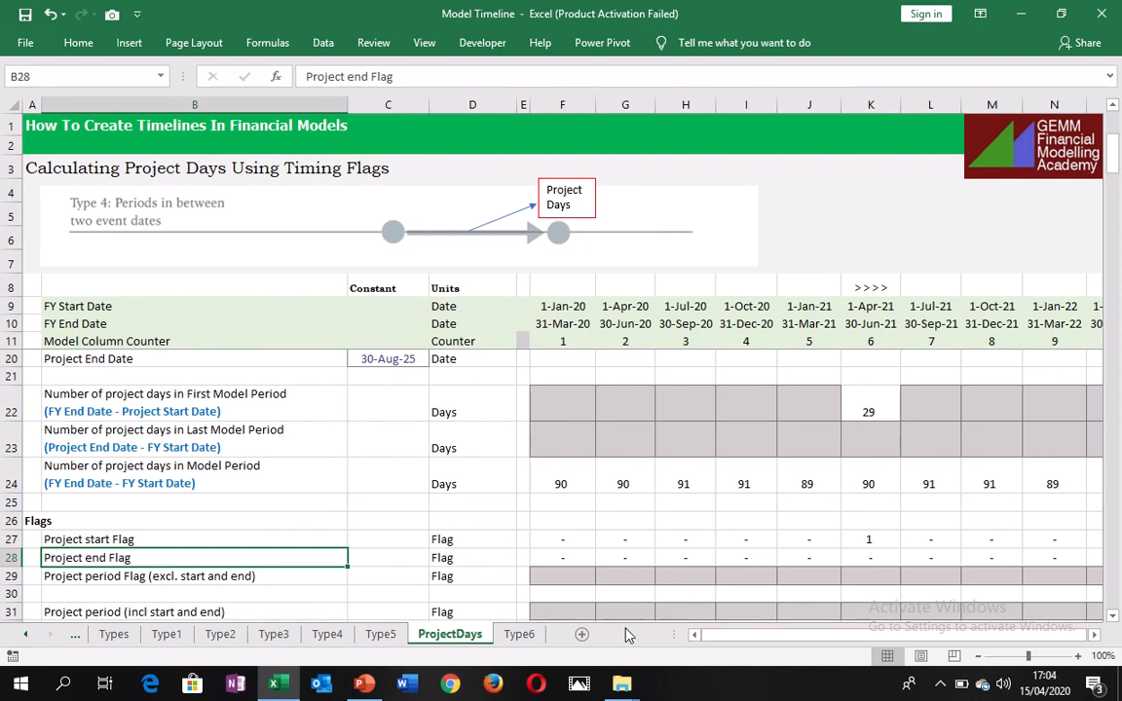
Start the project period flag formula in F29 with an IF function containing a nested AND test.
click(550, 573)
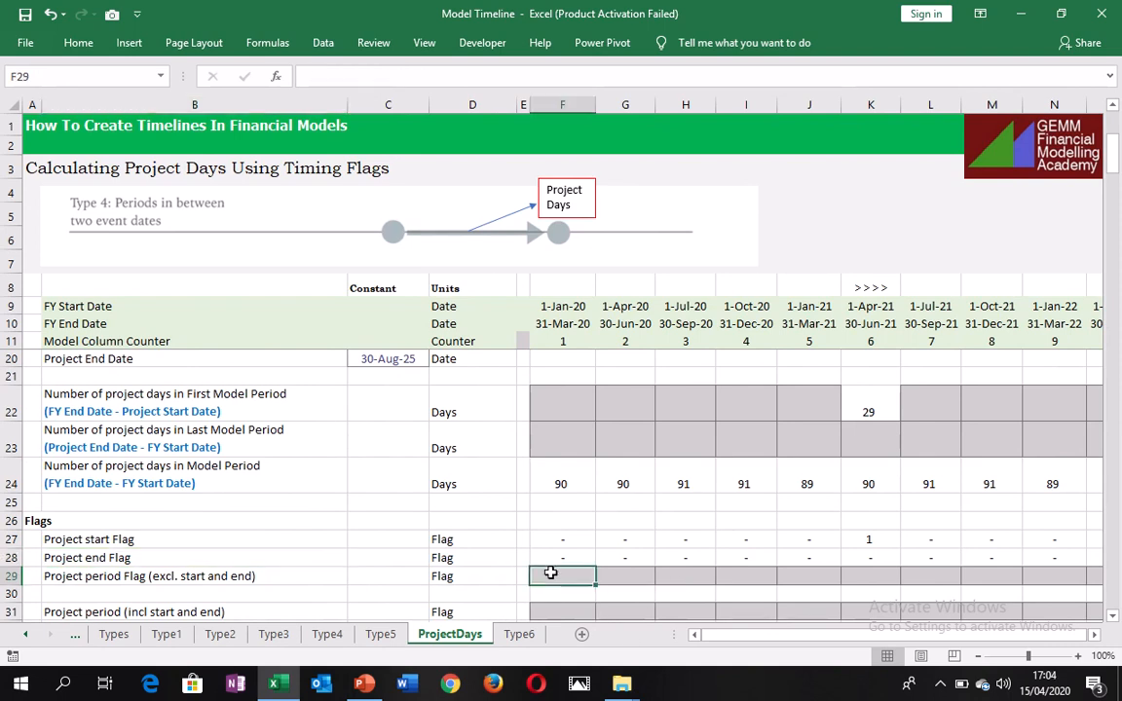
text(=)
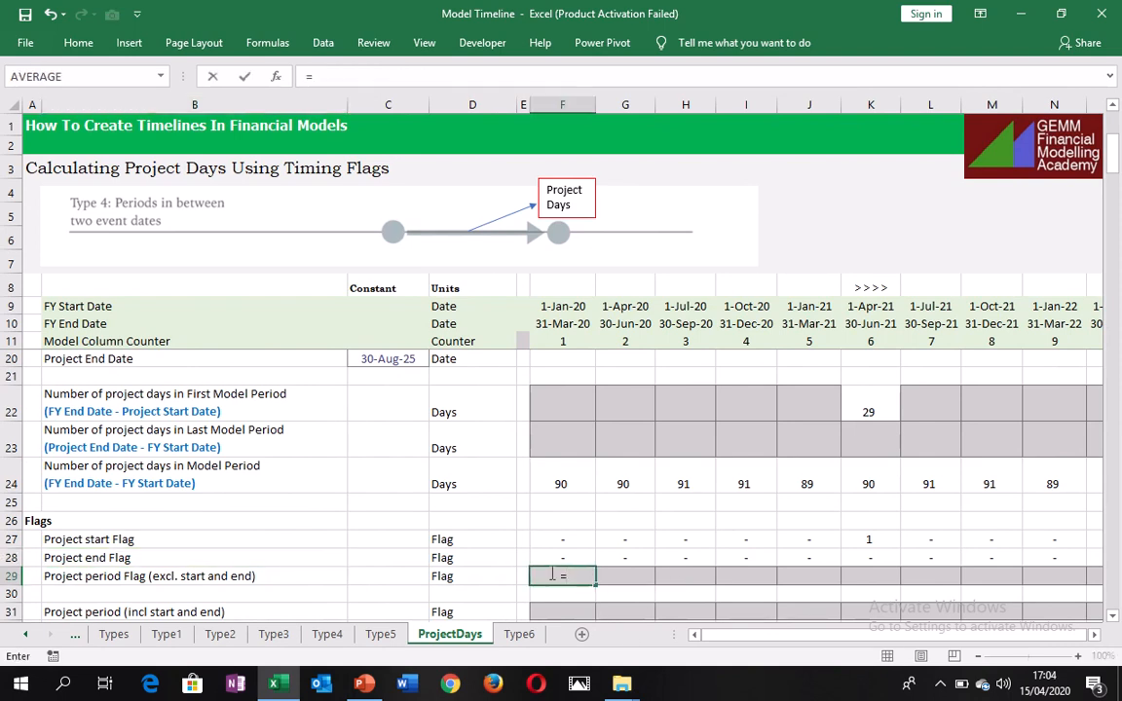
text(if)
key(Tab)
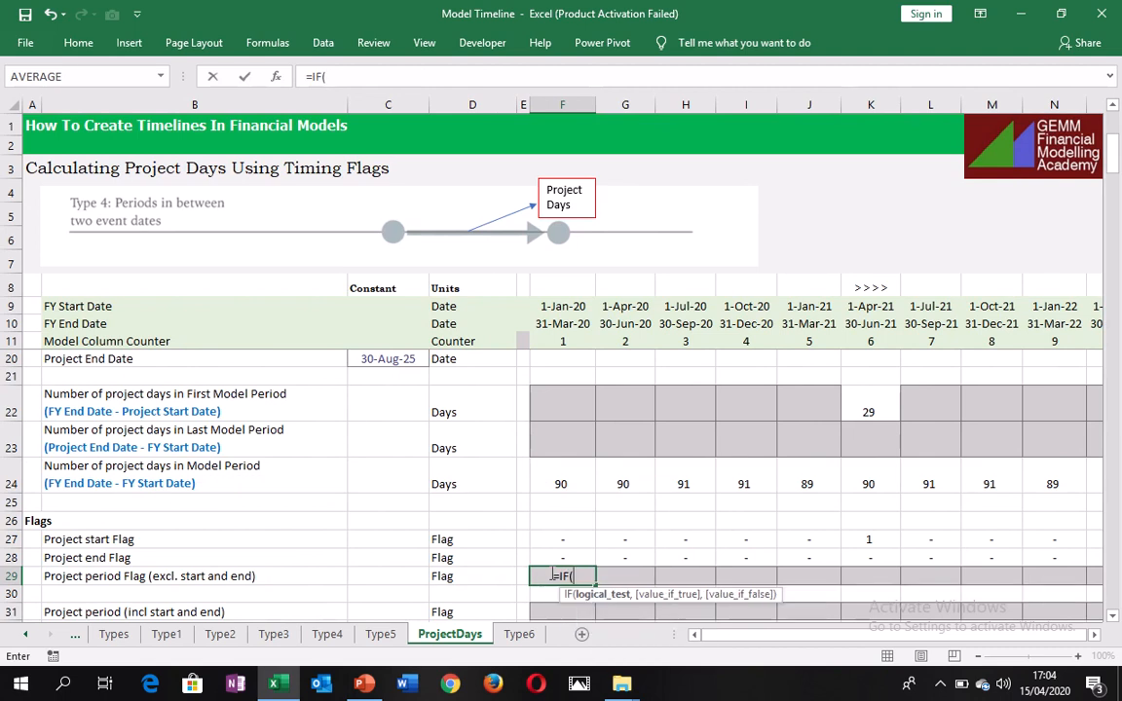
text(and)
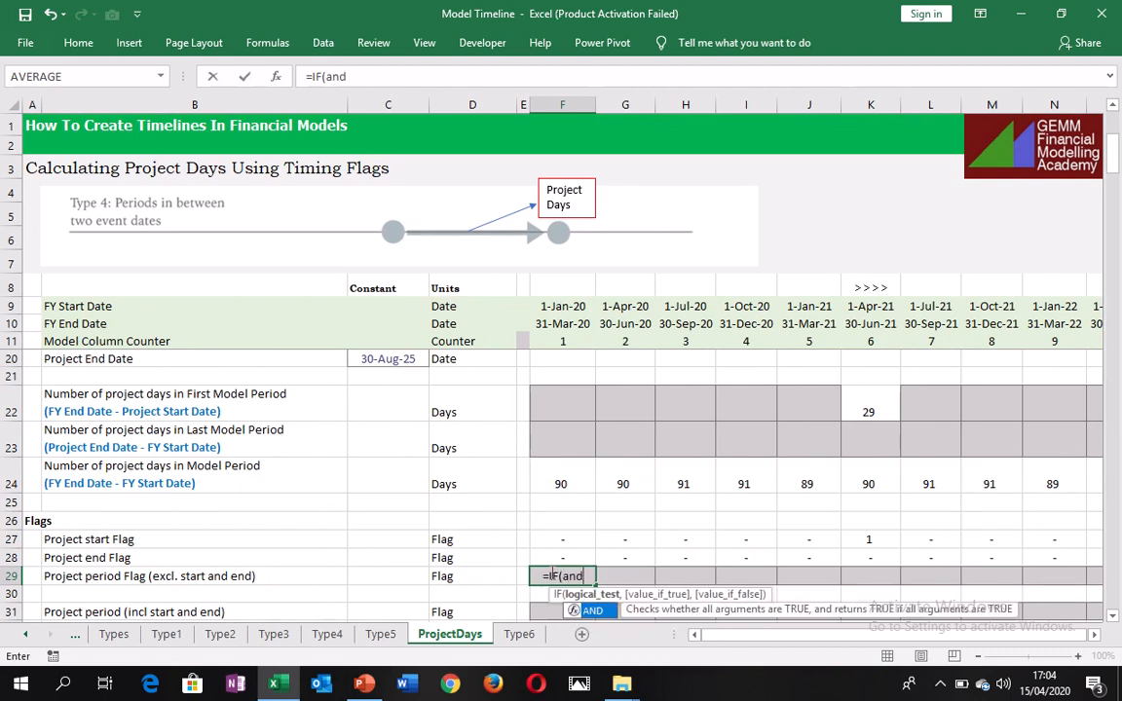
key(Tab)
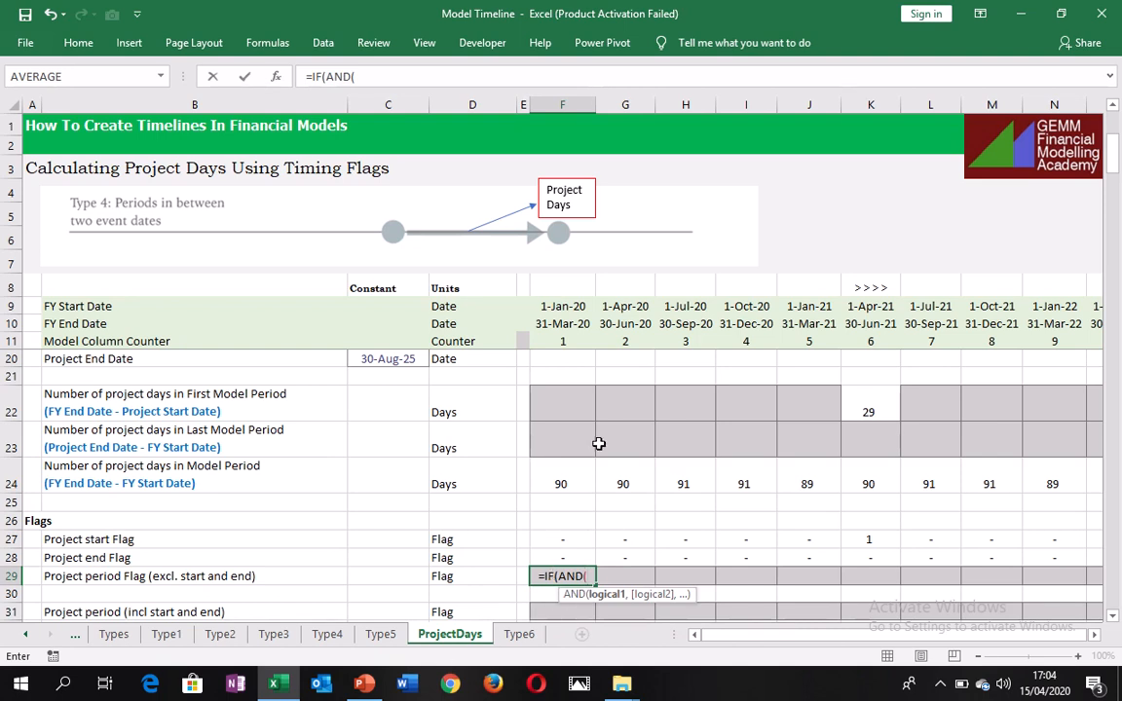
Add F9>$C$18 as the first AND condition in F29, testing the FY start date against the project start date.
click(570, 305)
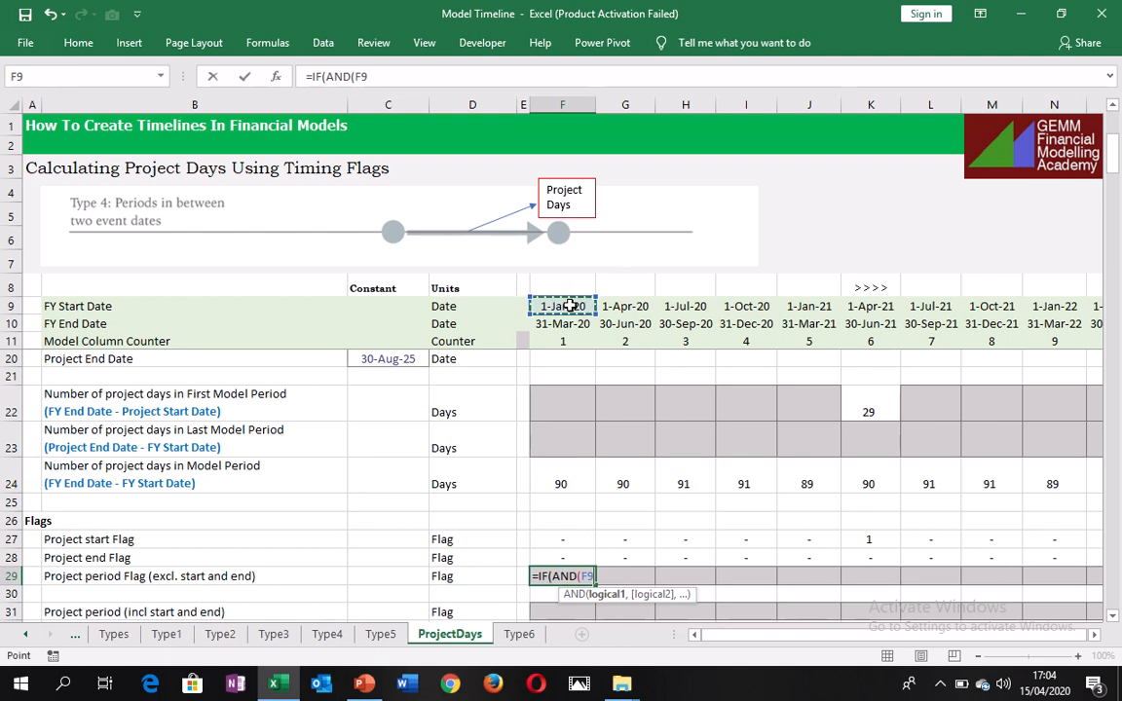
text(>)
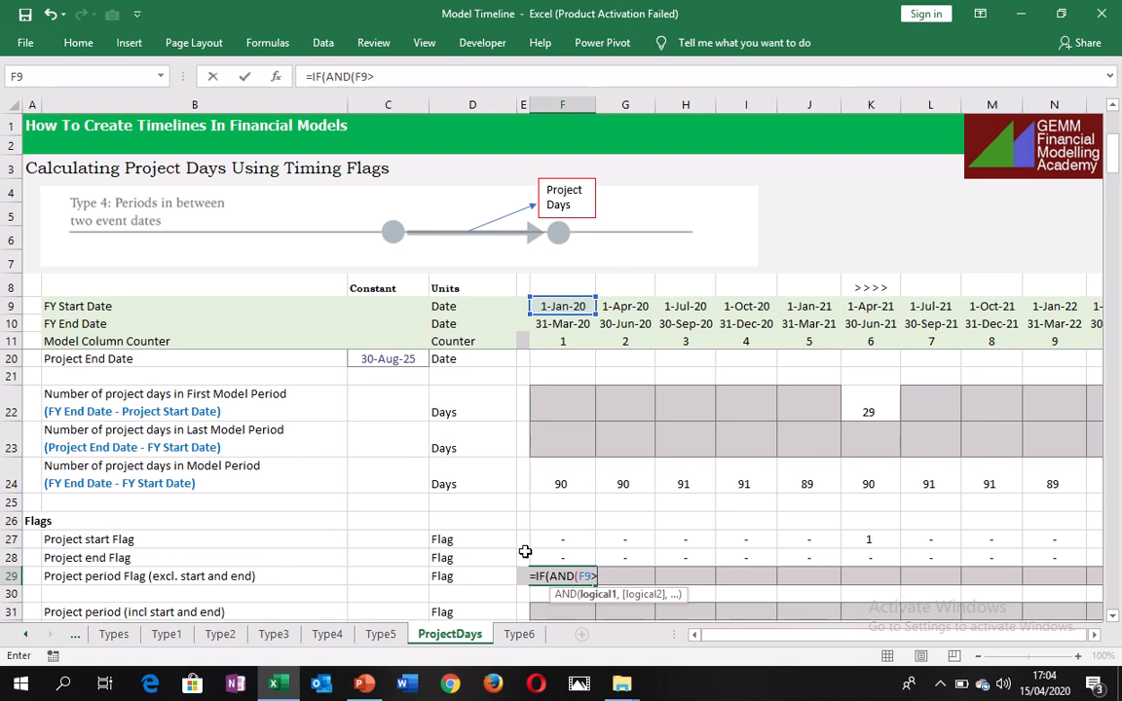
scroll(1116, 115, up, 1)
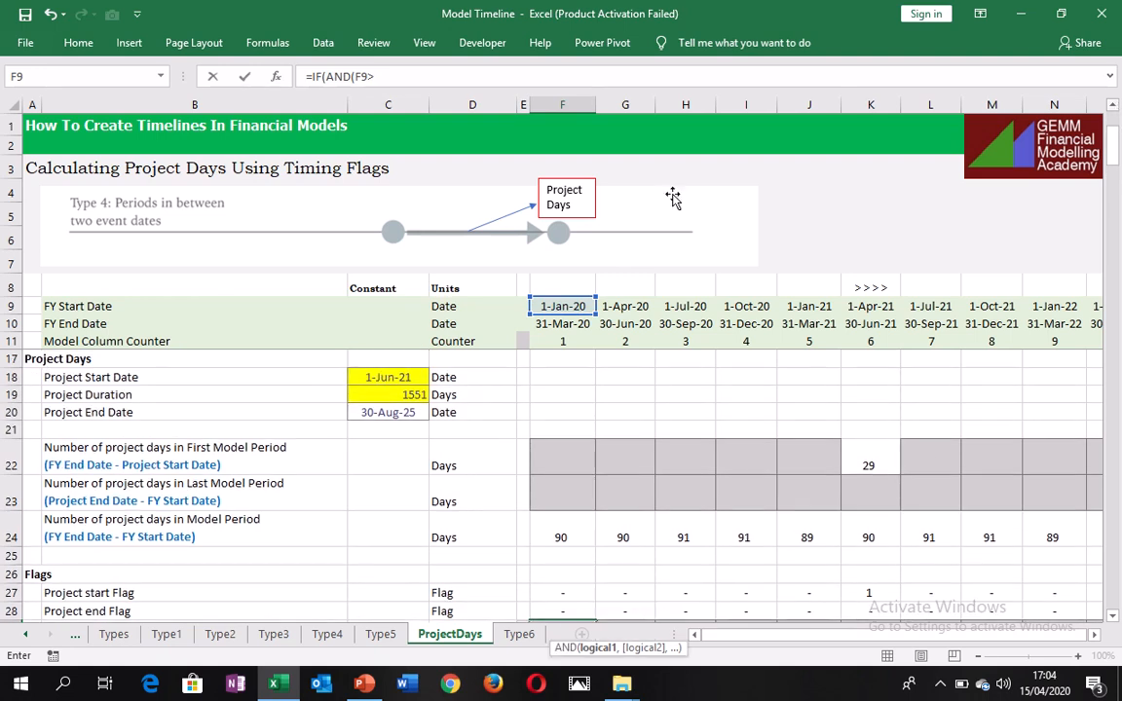
click(403, 377)
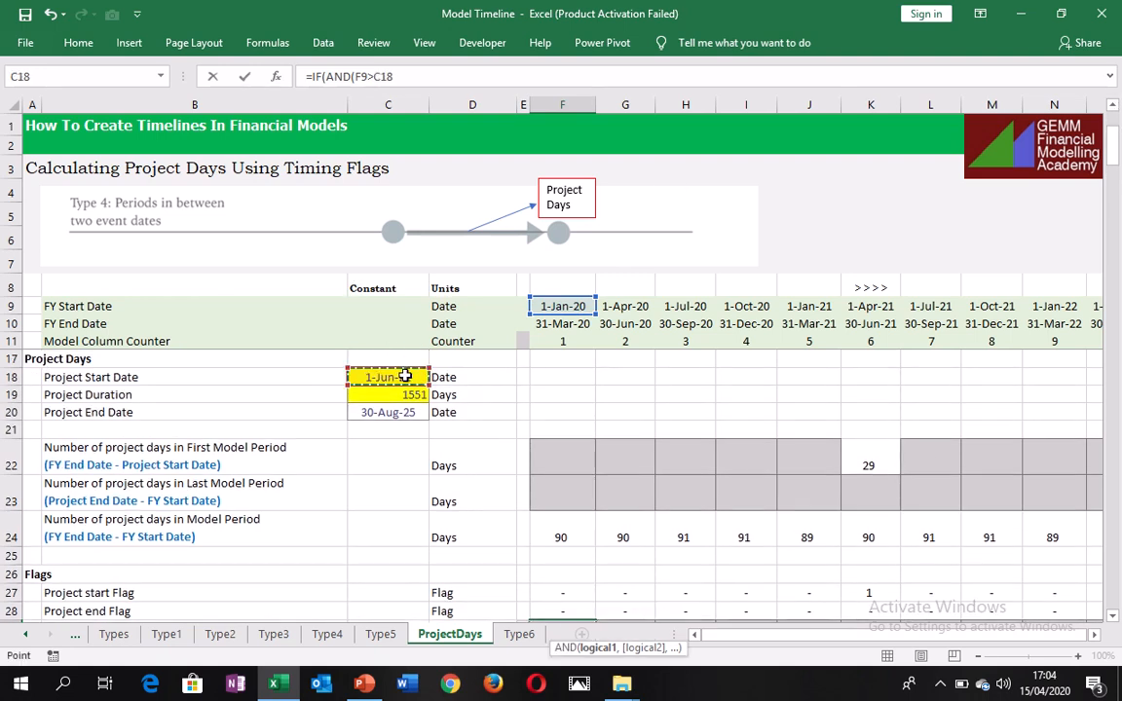
key(F4)
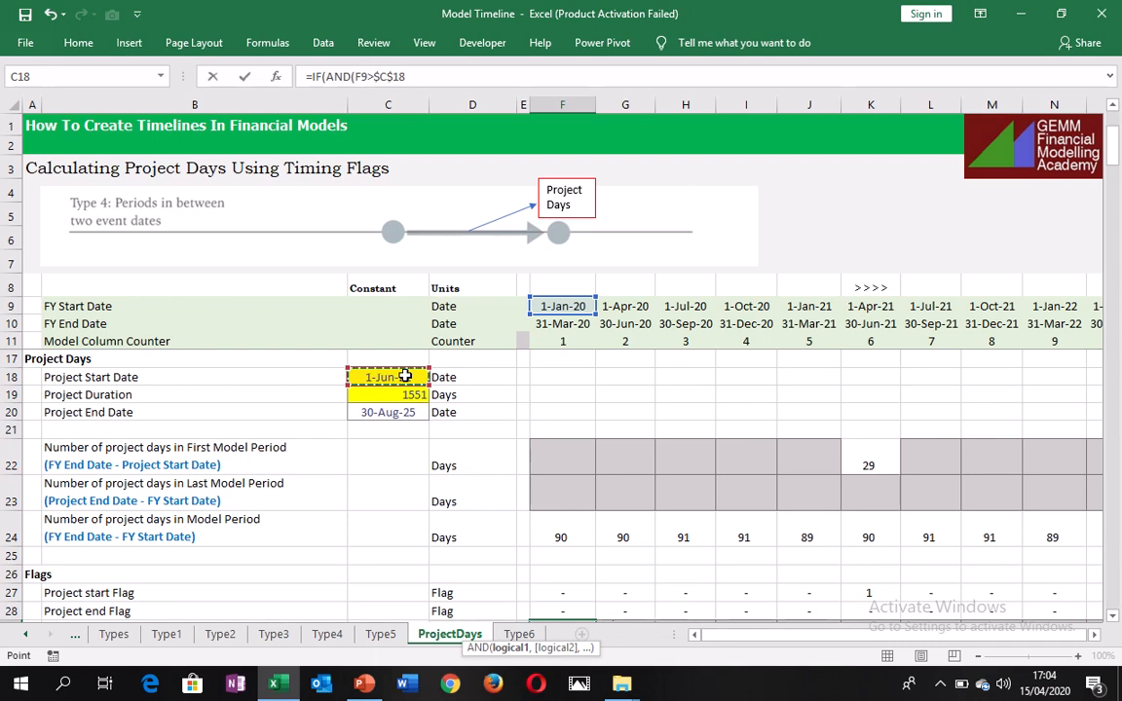
text(,)
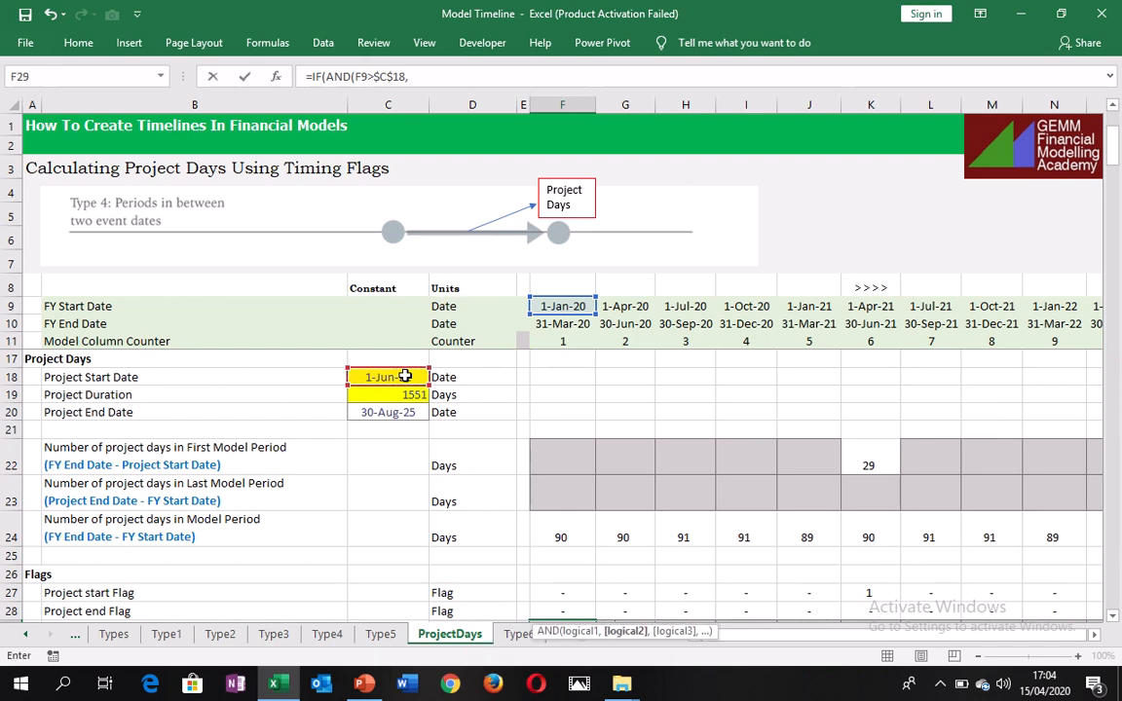
Add F10<$C$20 as the second AND condition in F29, testing the FY end date against the project end date, and close the AND function.
click(565, 327)
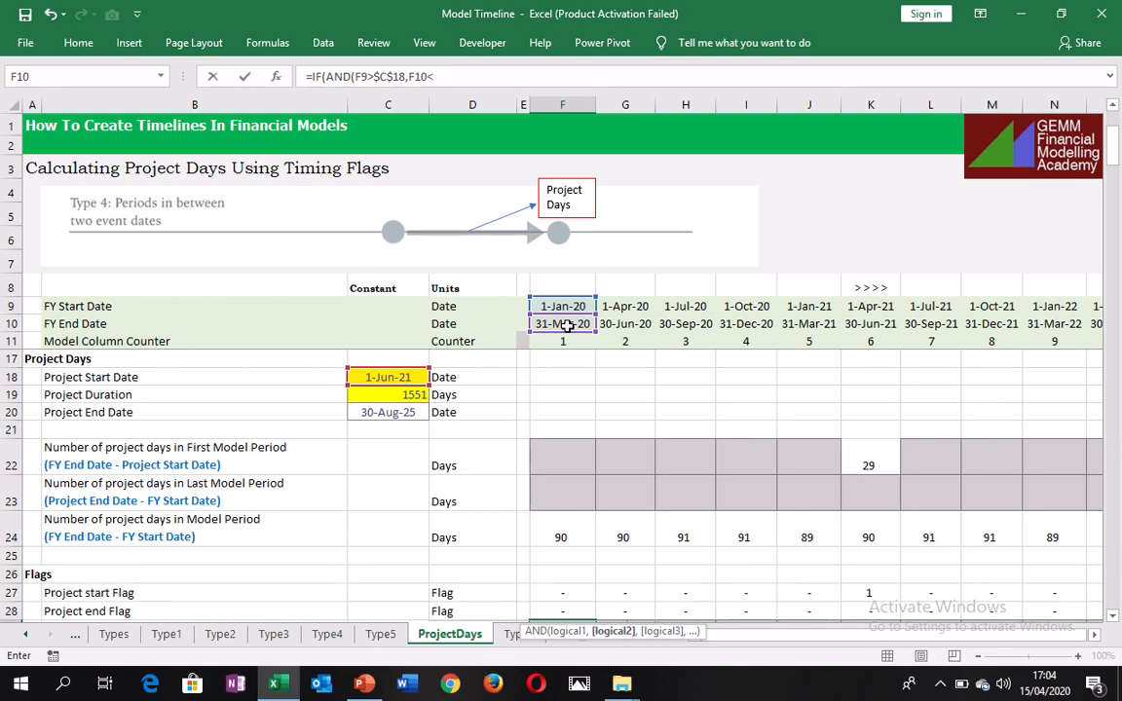
click(394, 412)
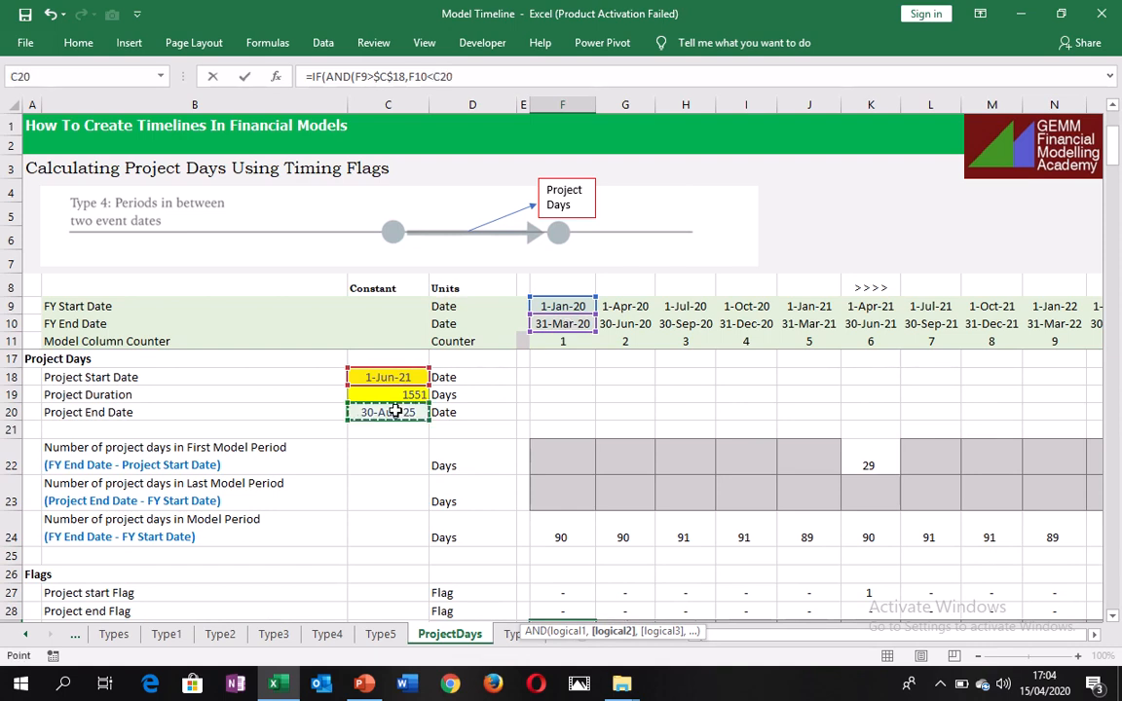
key(F4)
click(518, 77)
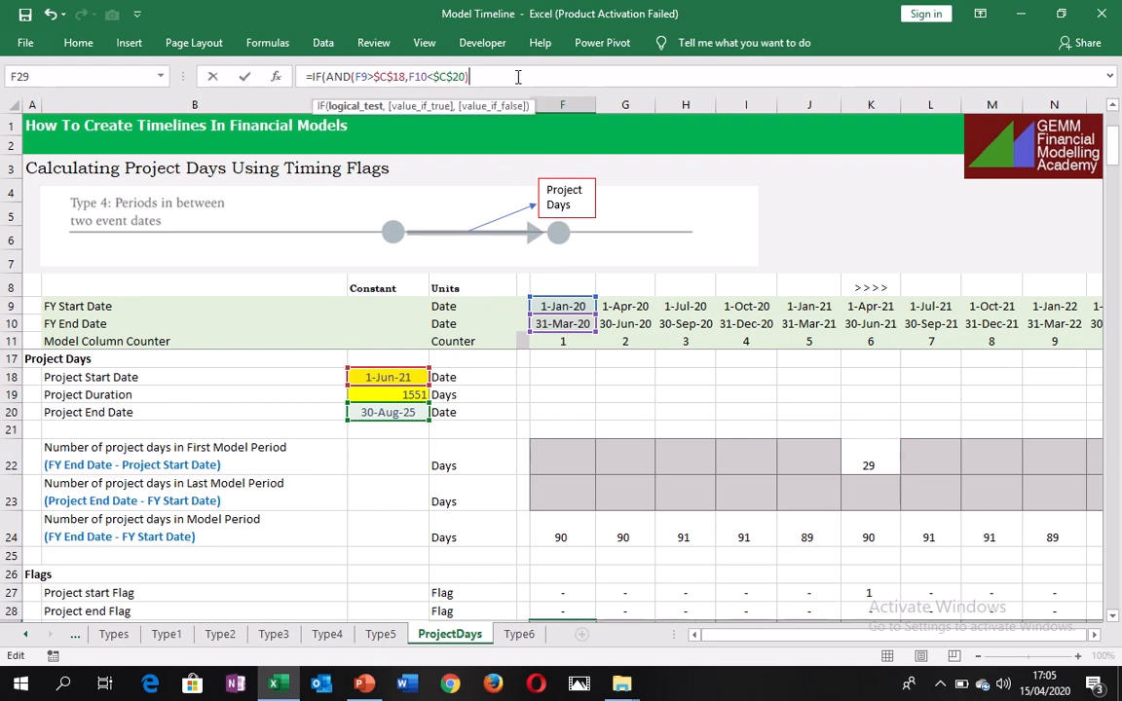
Complete the project period flag formula in F29 to return 1 if true and 0 if false, and enter it.
text(,)
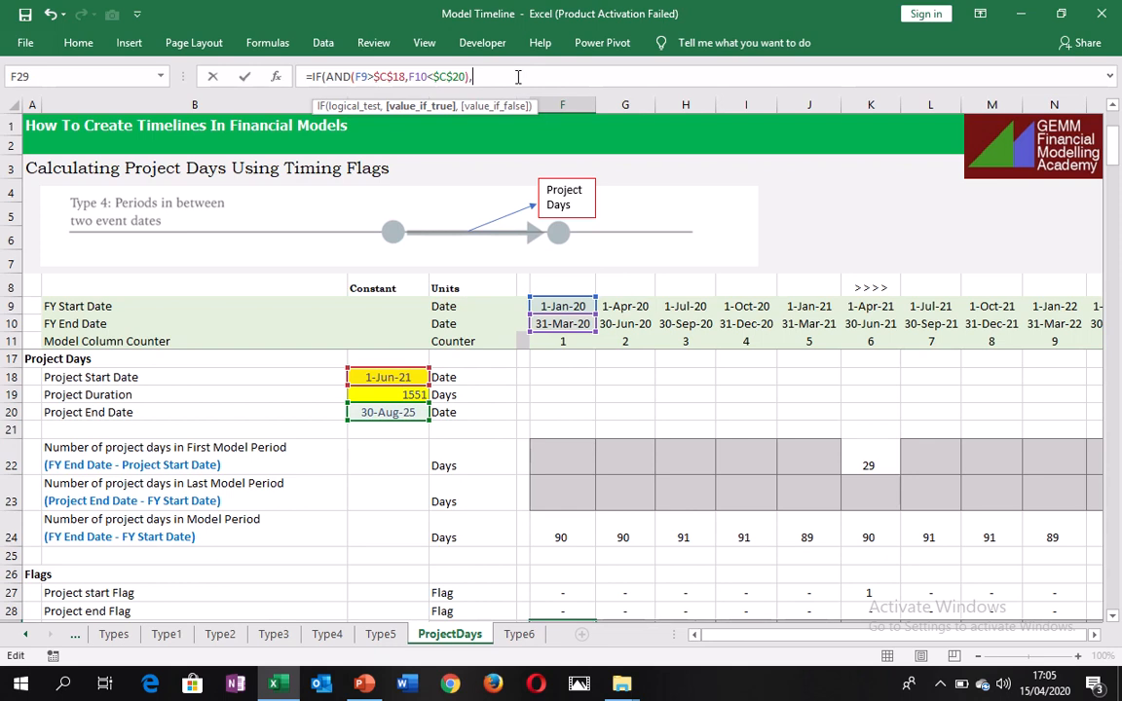
text(1,0)
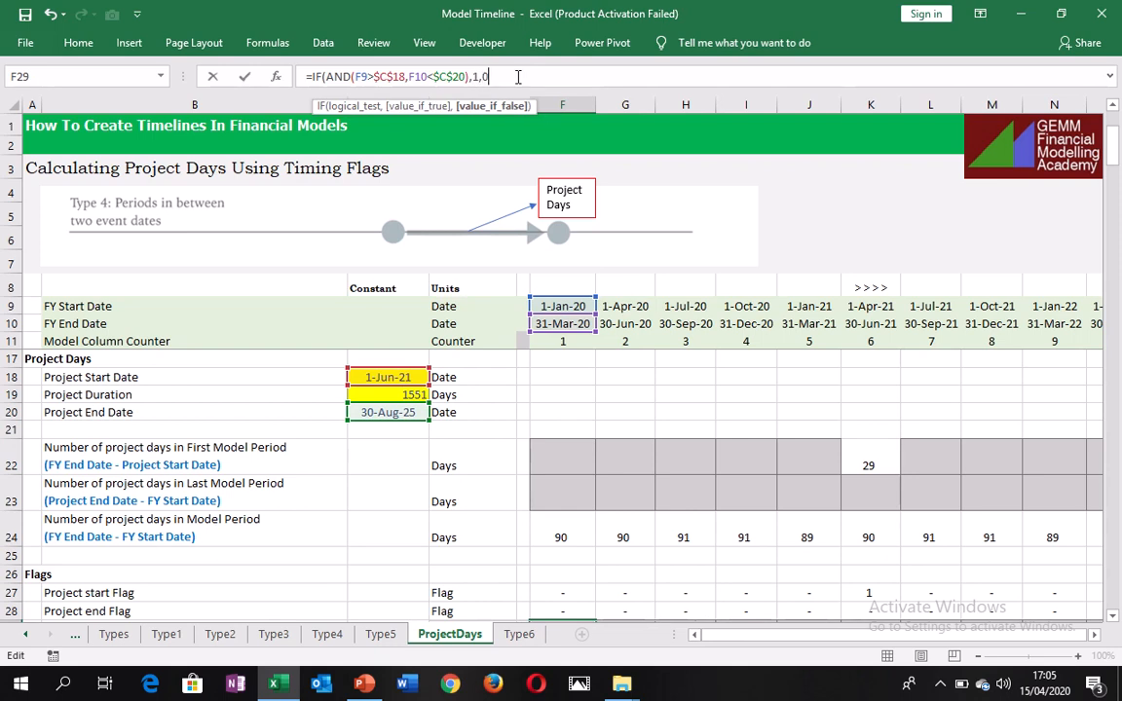
text())
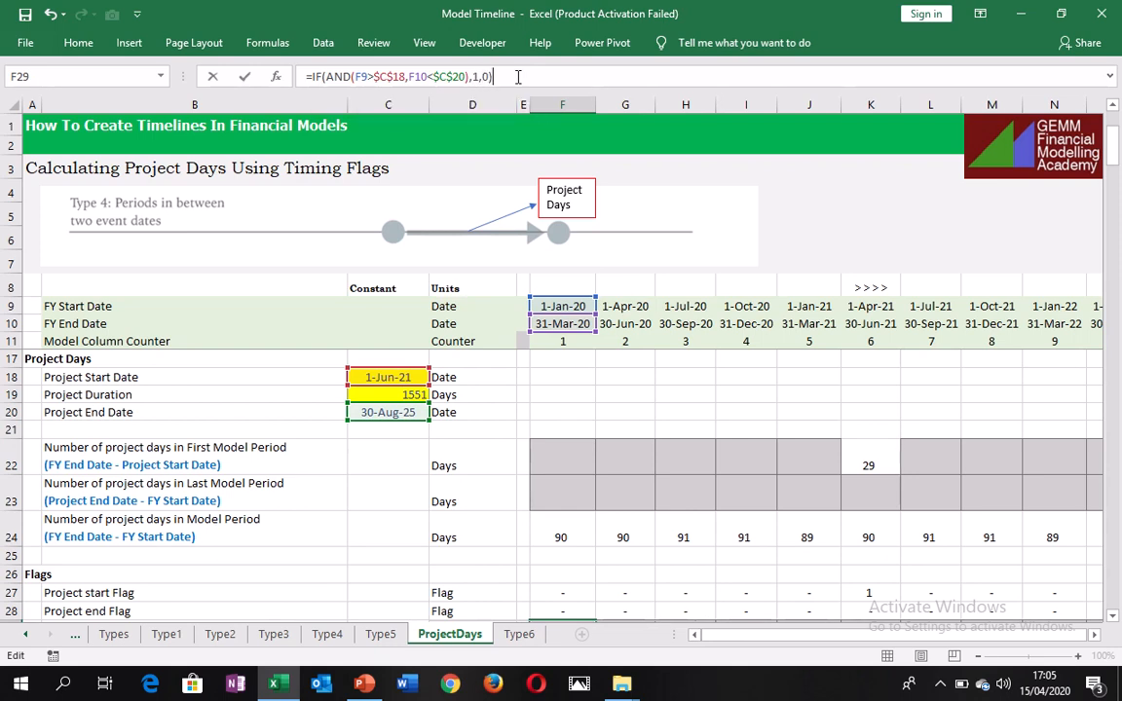
key(ctrl+Return)
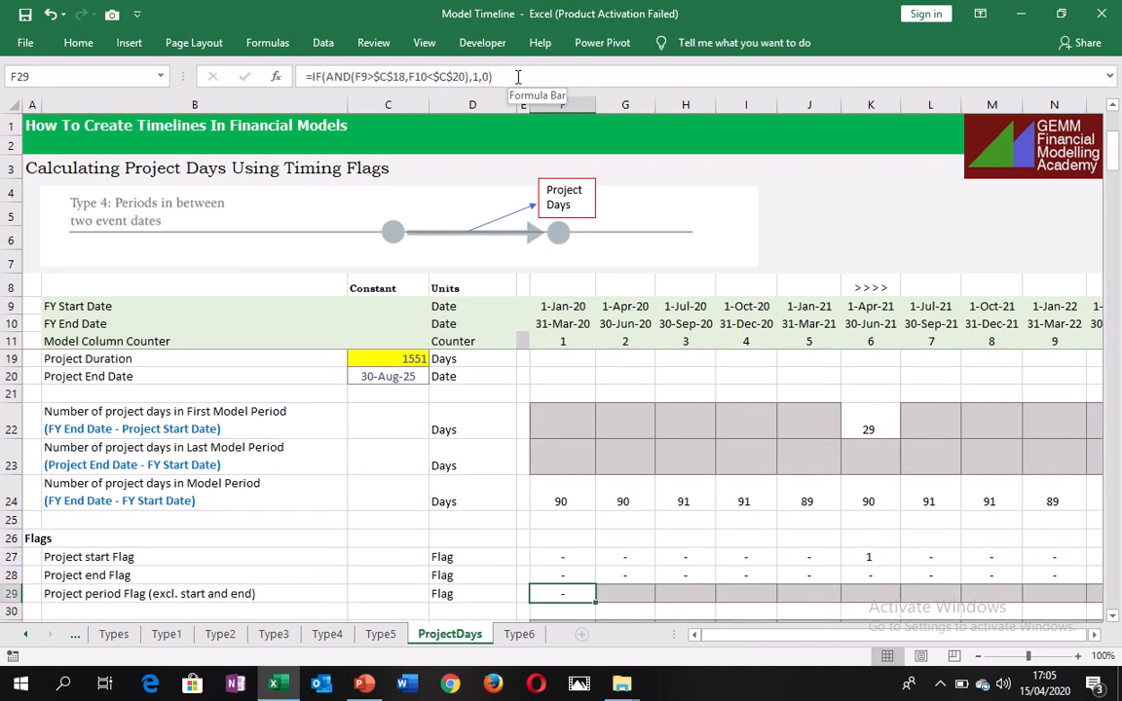
Fill the project period flag formula from F29 across row 29 to the last model period in column AC.
key(ctrl+shift+Right)
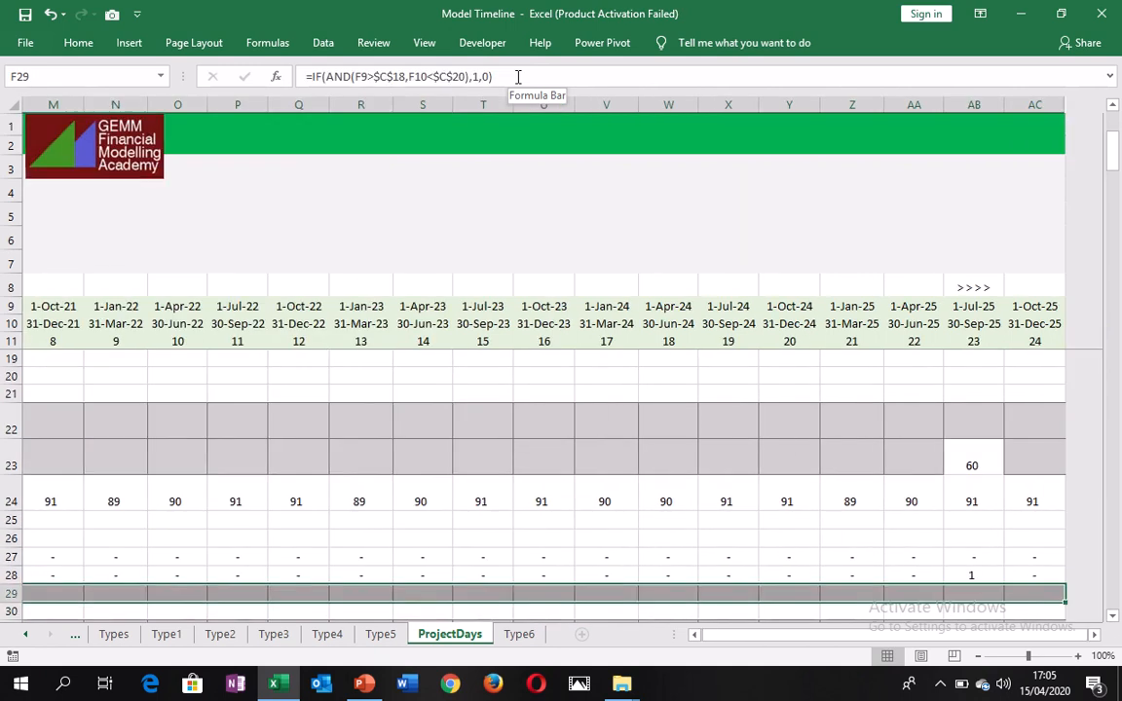
key(ctrl+r)
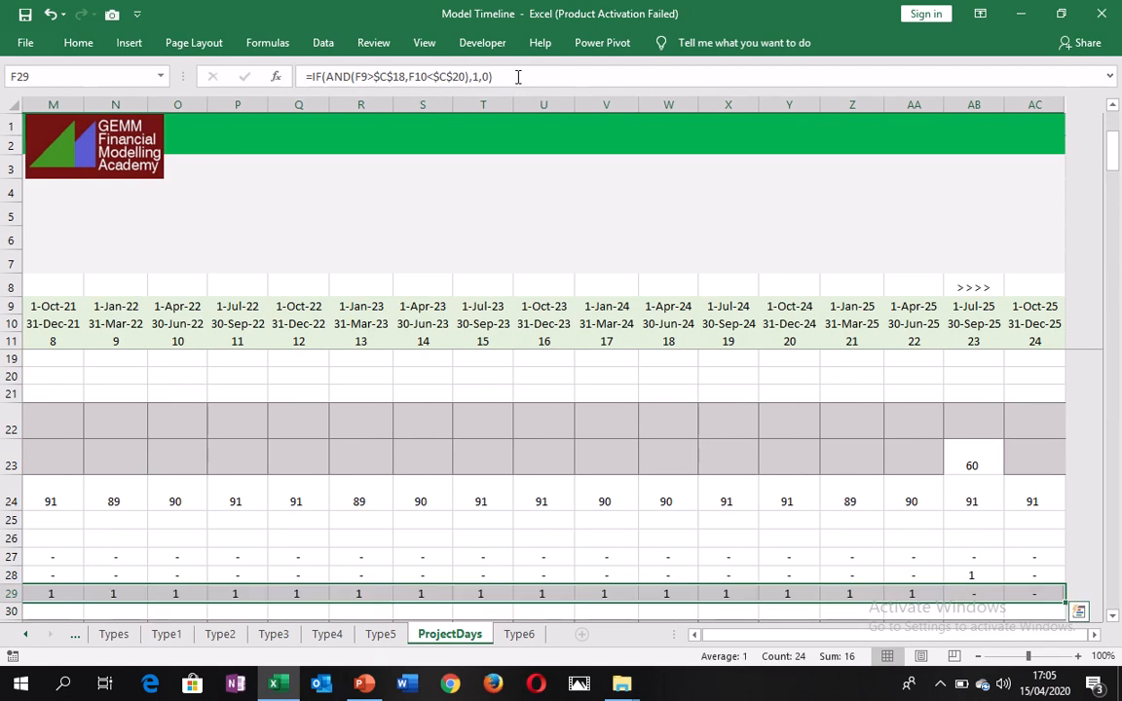
key(Left)
key(Left)
key(Left)
key(Left)
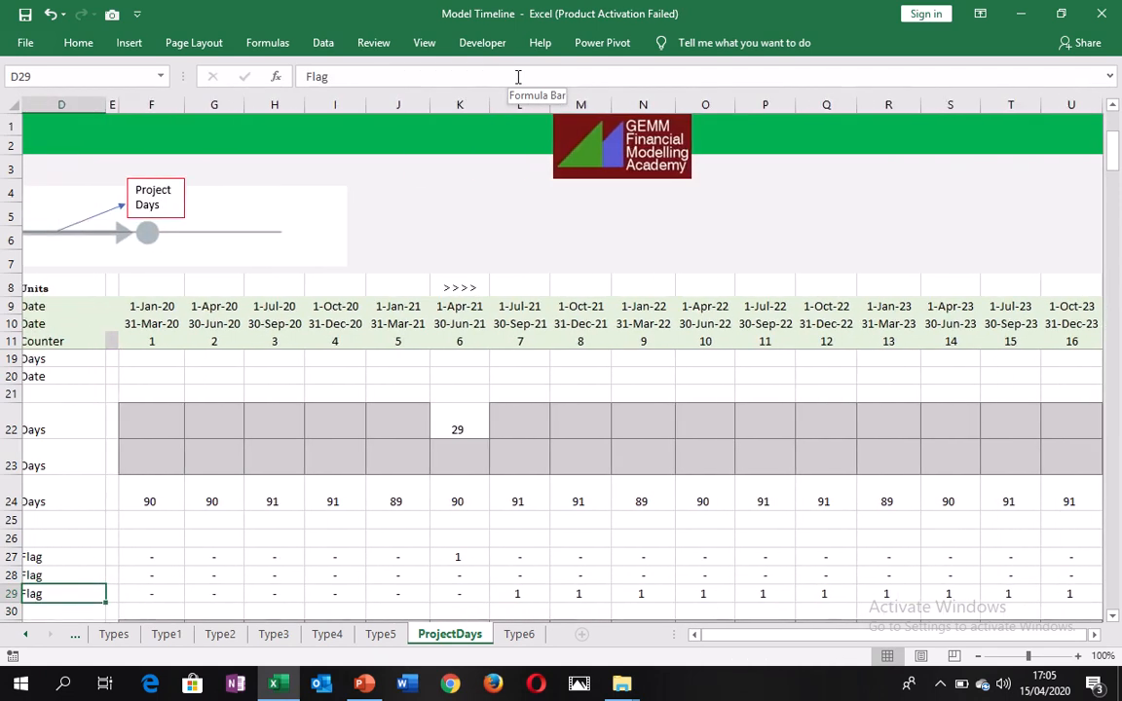
Check the period flags in row 29 around the project start column K and project end column AB against the start and end flags.
key(Right)
key(Right)
key(Right)
key(Right)
key(Right)
key(Right)
key(Right)
key(Right)
key(Right)
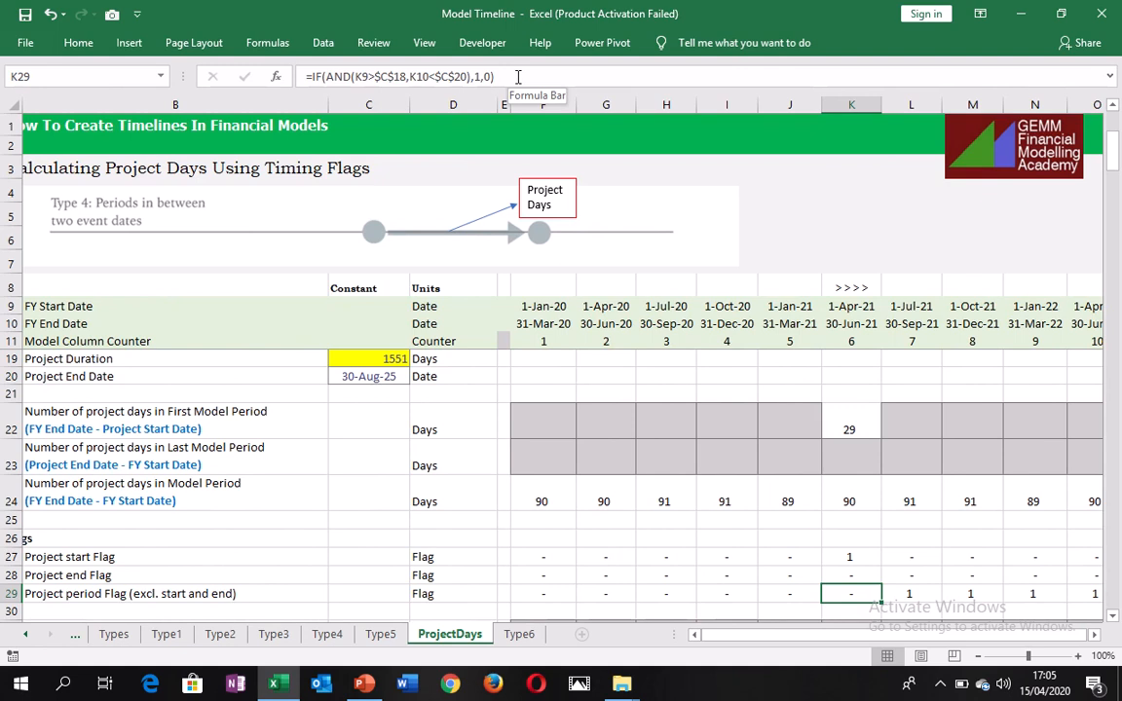
key(ctrl+space)
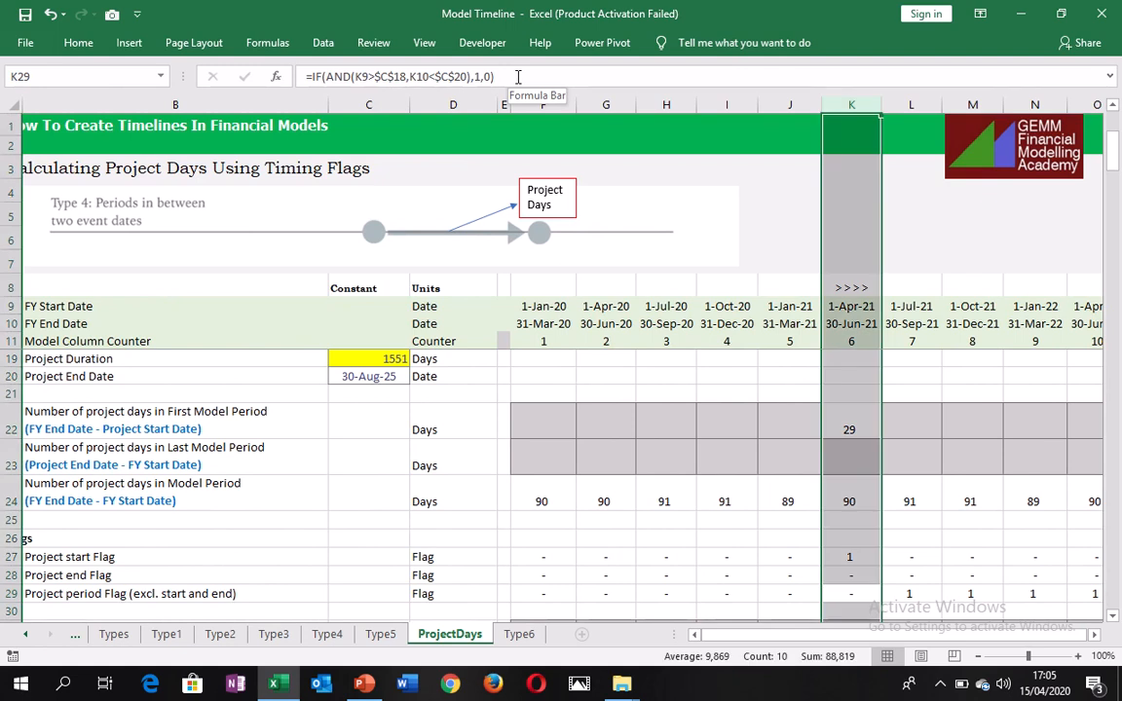
key(Right)
key(ctrl+Right)
key(Left)
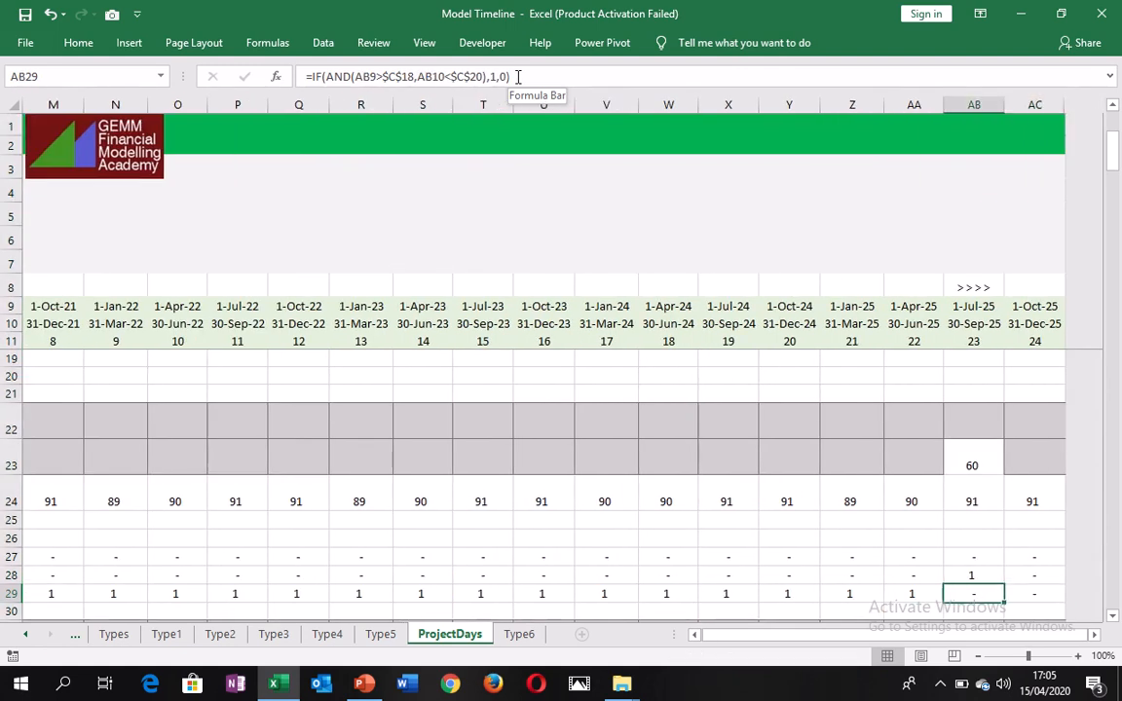
key(ctrl+space)
key(Left)
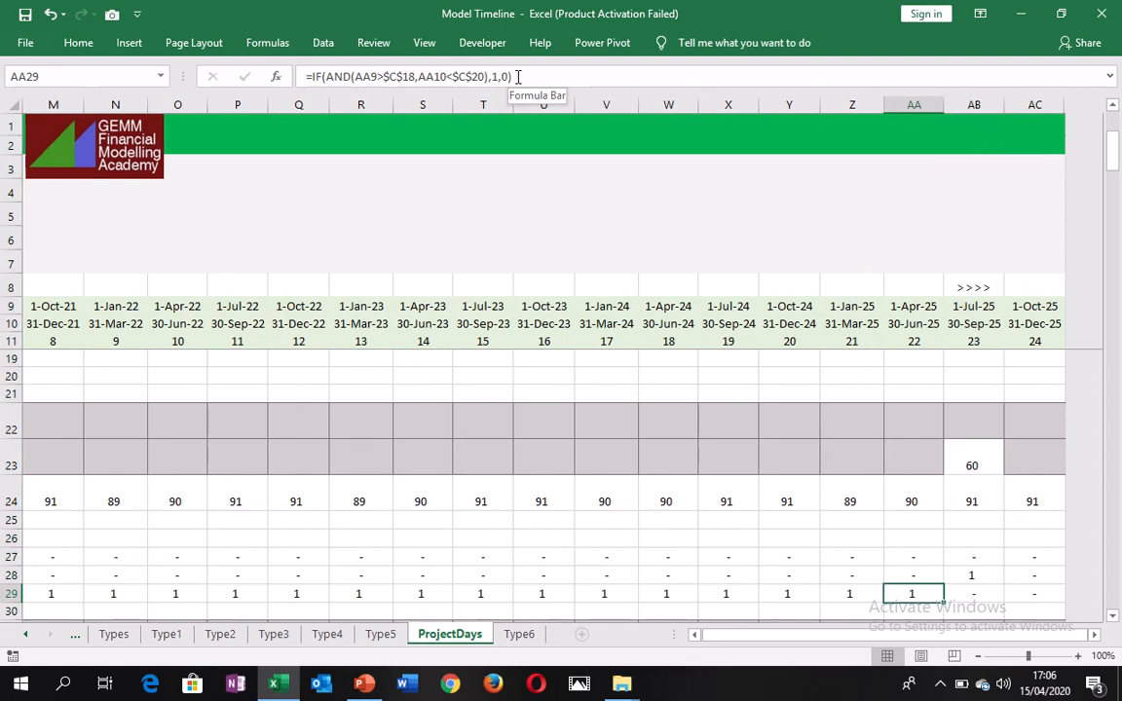
key(Left)
key(Left)
key(Left)
key(Left)
key(Left)
key(Left)
key(Left)
key(Left)
key(Left)
key(Left)
key(Left)
key(Left)
key(Left)
key(Left)
key(Left)
key(Left)
key(Left)
key(Left)
key(Left)
key(Left)
key(Left)
key(Left)
key(Left)
key(Left)
key(Left)
key(Left)
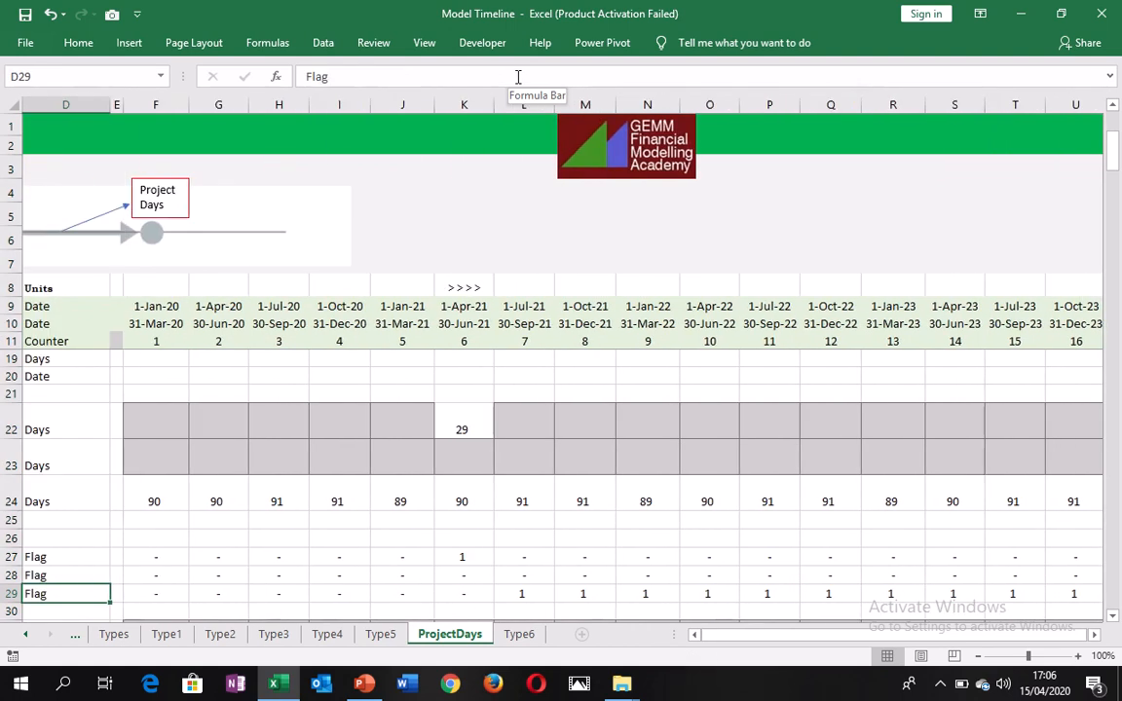
Begin the Number of project days in period formula in F34 with a reference to the project start flag F27.
key(Down)
key(Right)
key(Right)
key(Right)
key(Right)
key(Right)
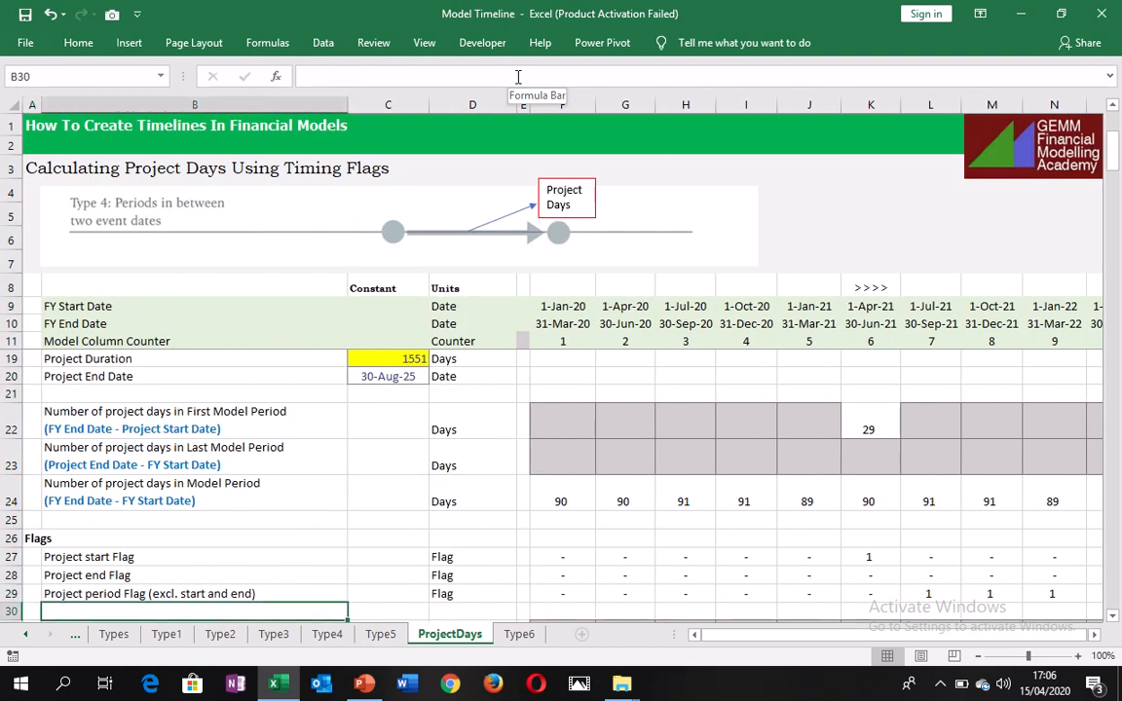
key(Up)
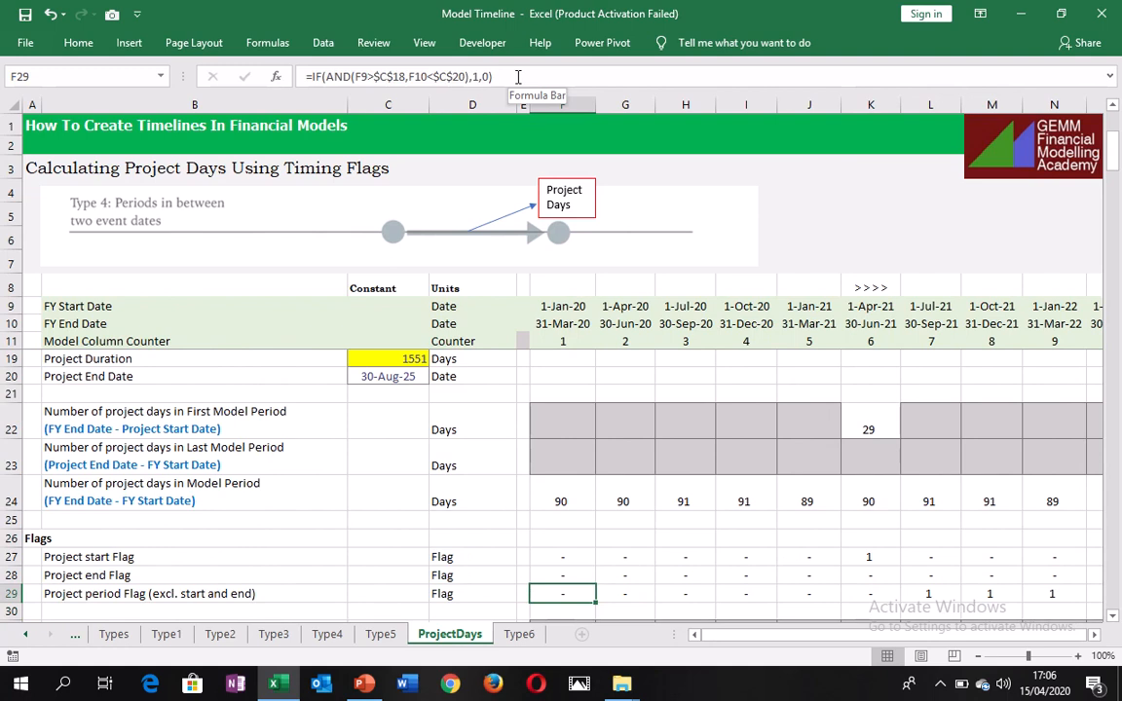
key(Down)
key(Down)
key(Down)
key(Down)
key(Down)
key(Down)
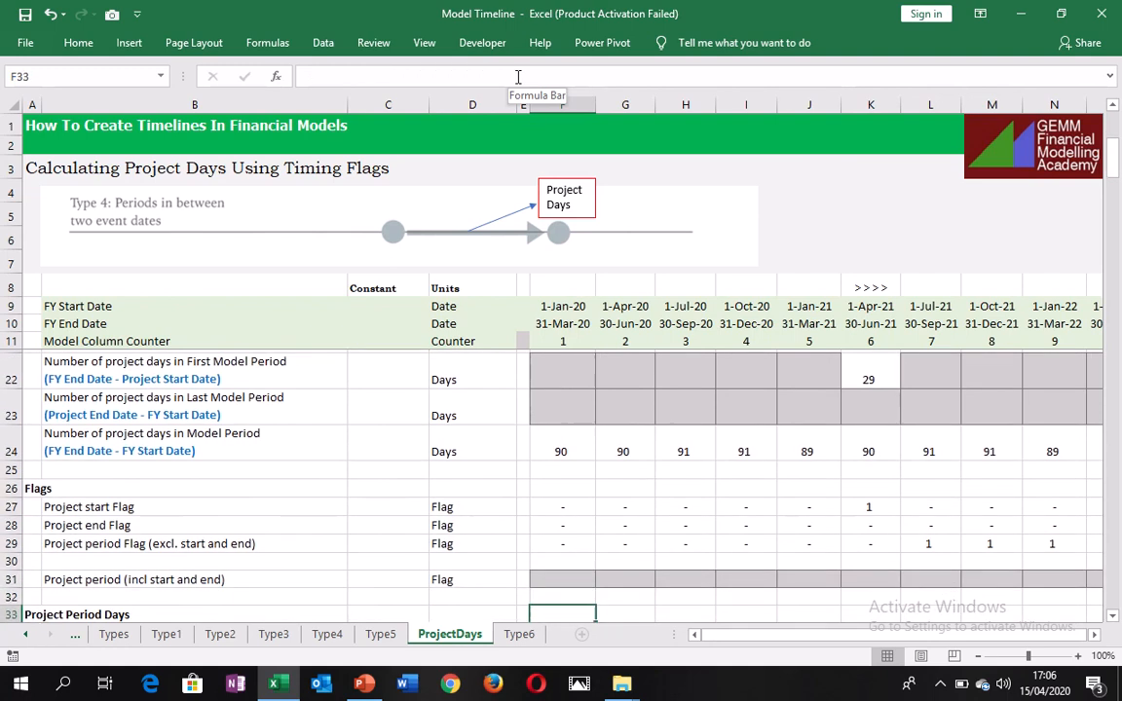
key(Down)
key(Up)
key(Up)
key(Up)
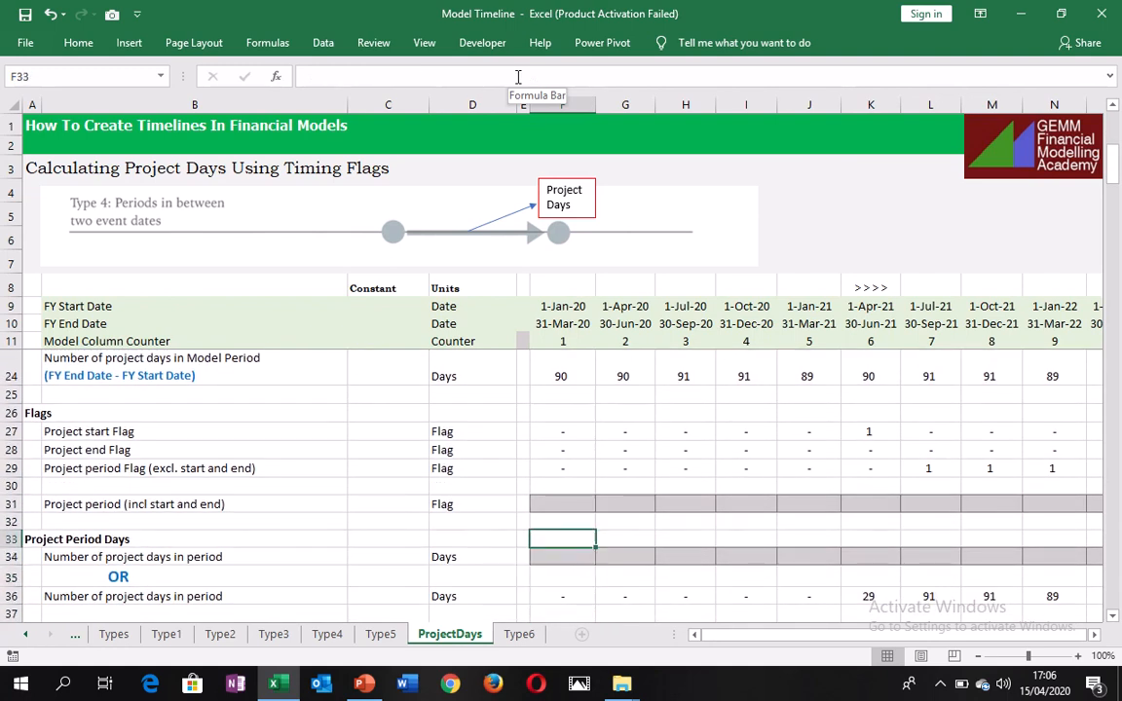
key(Down)
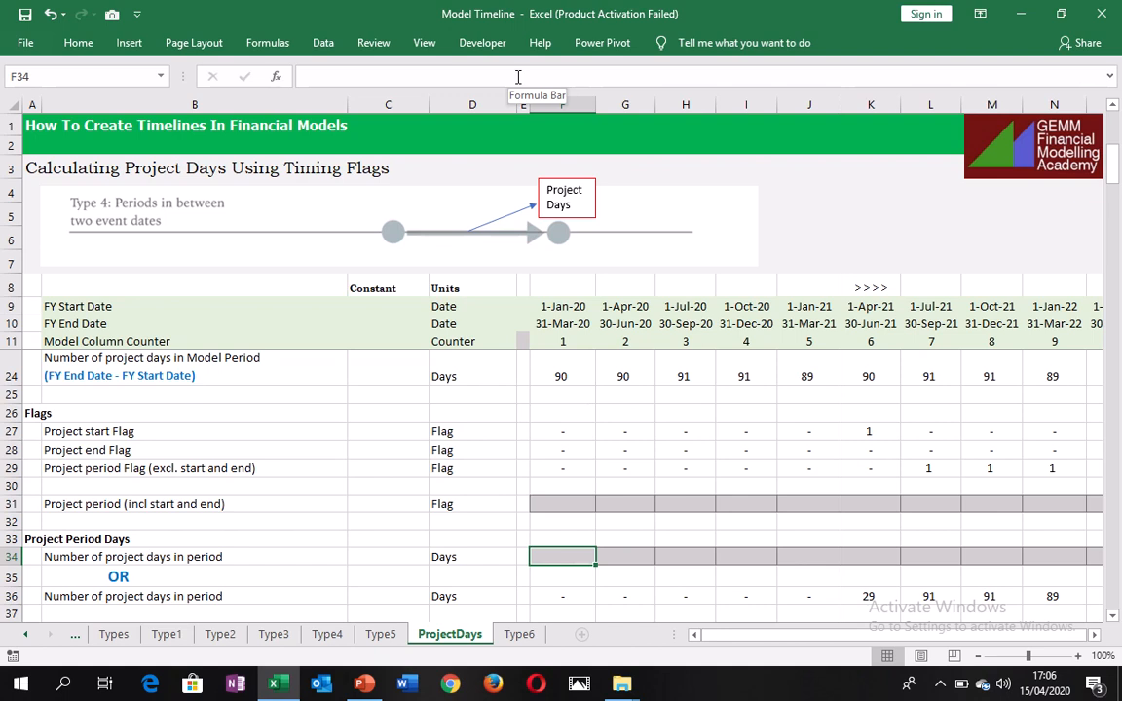
text(=)
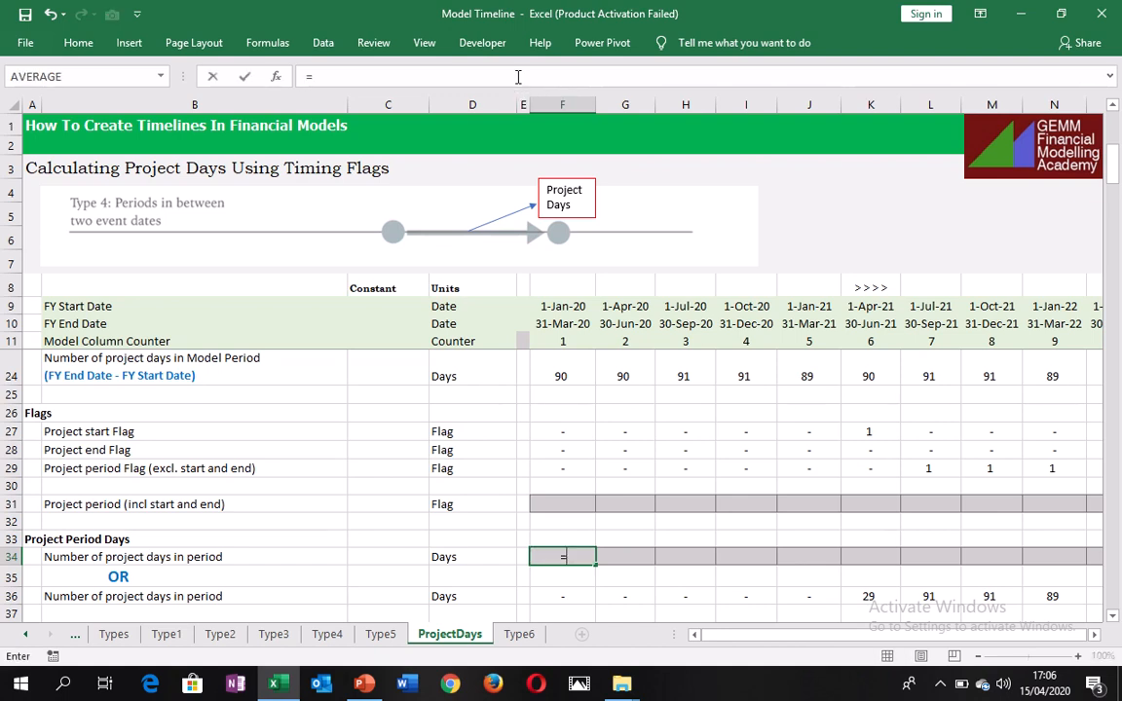
key(Up)
key(Up)
key(Up)
key(Up)
key(Up)
key(Up)
key(Up)
key(Up)
key(Up)
key(Up)
key(Up)
key(Up)
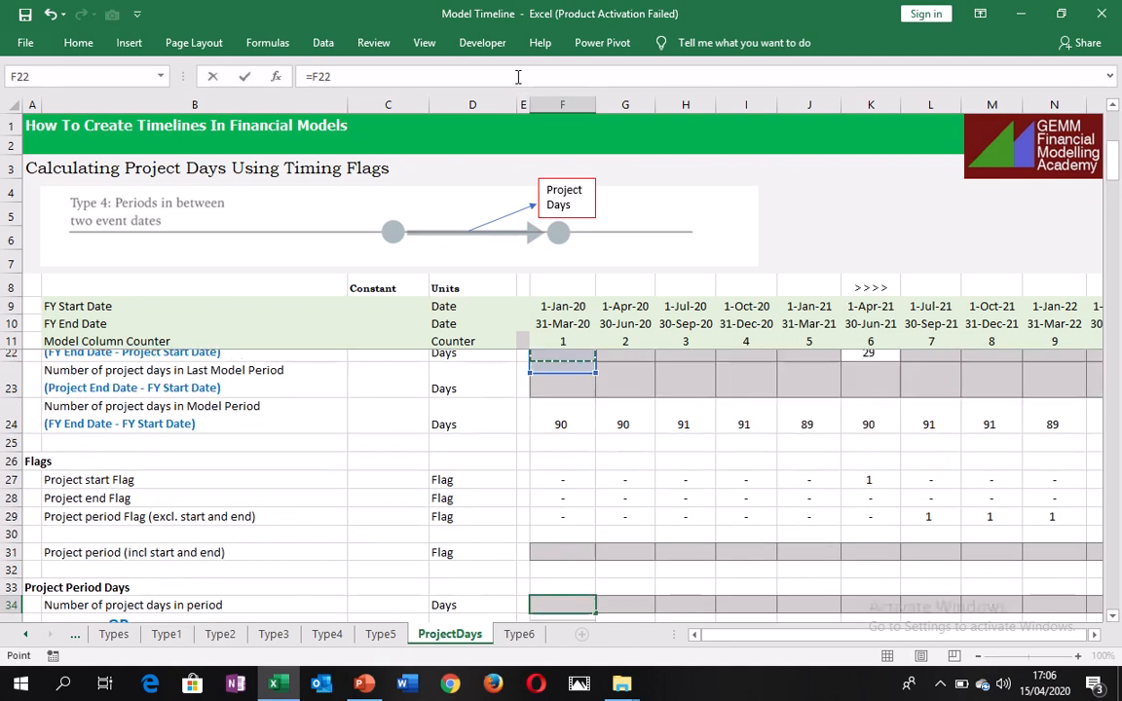
key(Down)
key(Down)
key(Down)
key(Down)
key(Down)
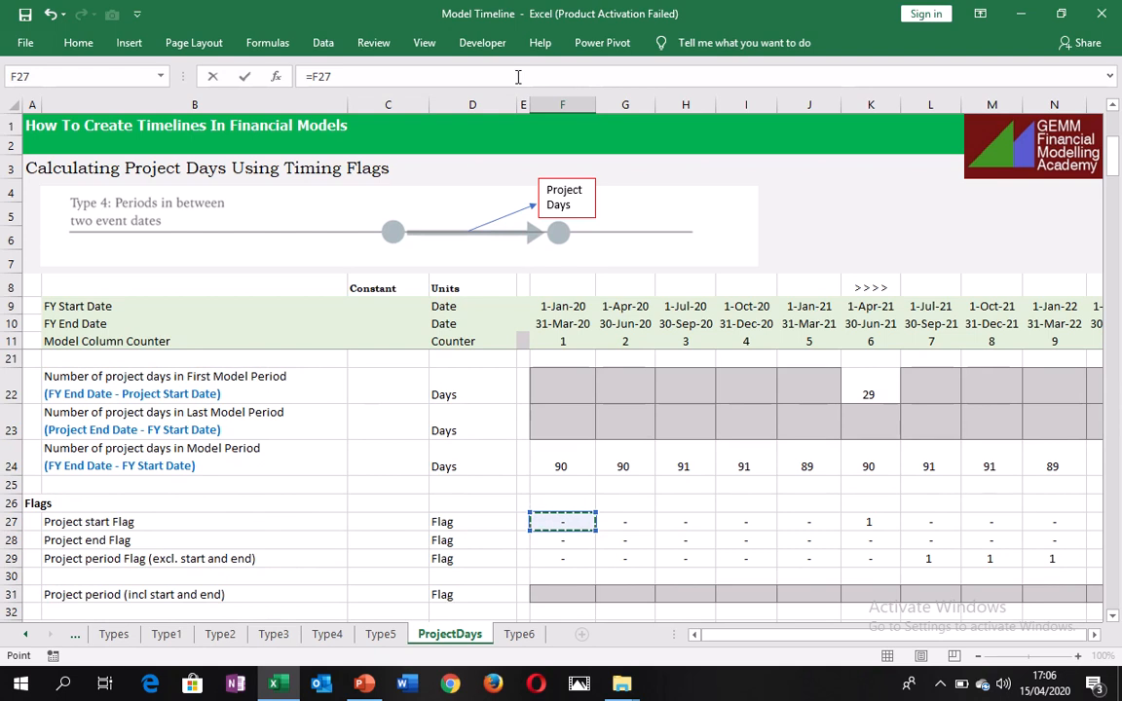
Multiply the project start flag in the F34 formula by F22, the project days in the first model period.
text(*)
key(Up)
key(Up)
key(Up)
key(Up)
key(Up)
key(Up)
key(Up)
key(Up)
key(Up)
key(Up)
key(Up)
key(Up)
key(Up)
key(Up)
key(Up)
key(Up)
key(Up)
key(Up)
key(Up)
key(Up)
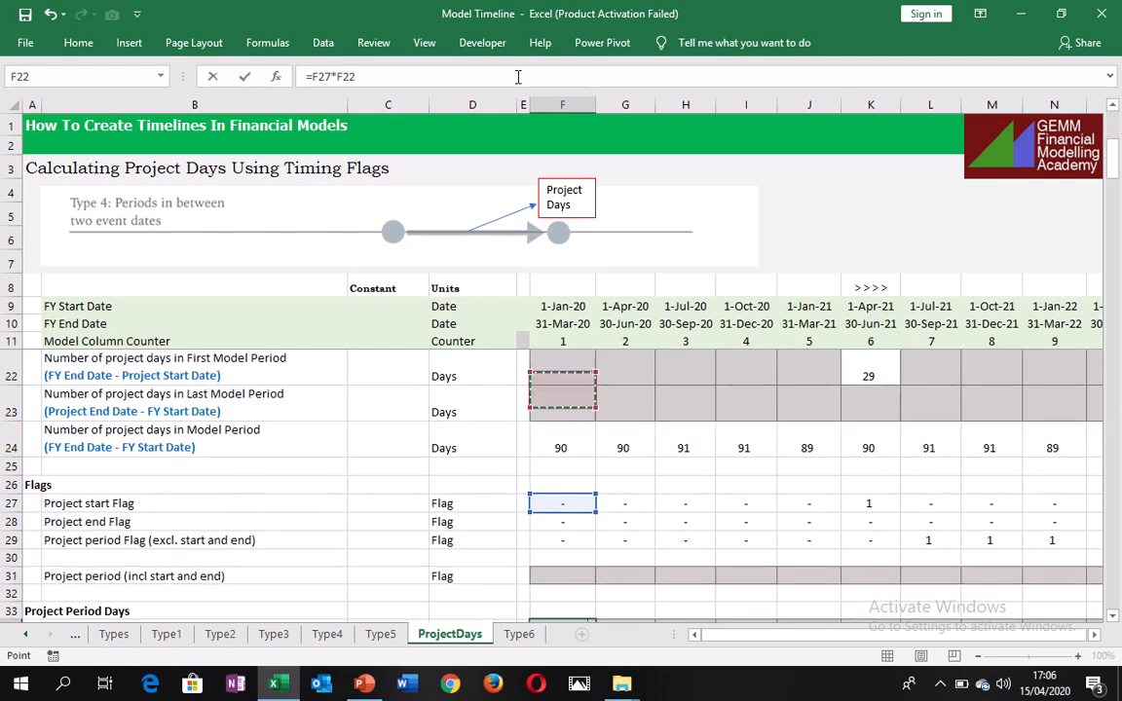
key(Down)
key(Down)
key(Down)
key(Down)
key(Down)
key(Down)
key(Down)
key(Down)
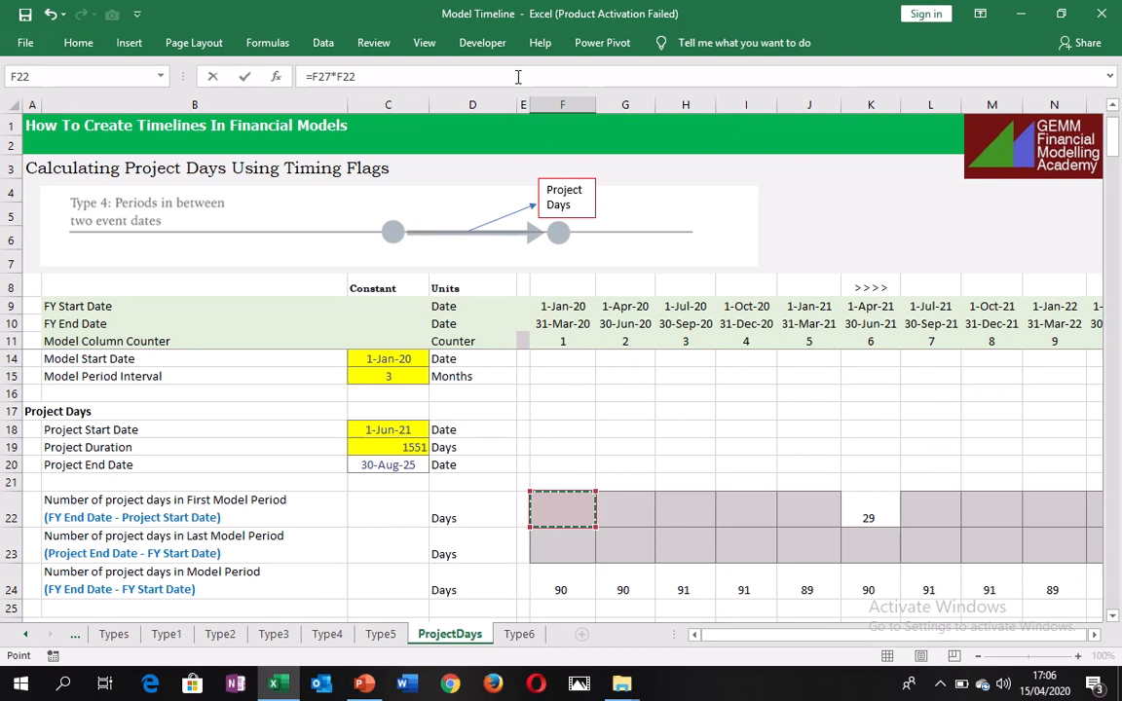
Add F28*F23 to the F34 formula, multiplying the project end flag by the project days in the last model period.
text(+)
key(Up)
key(Up)
key(Up)
key(Up)
key(Up)
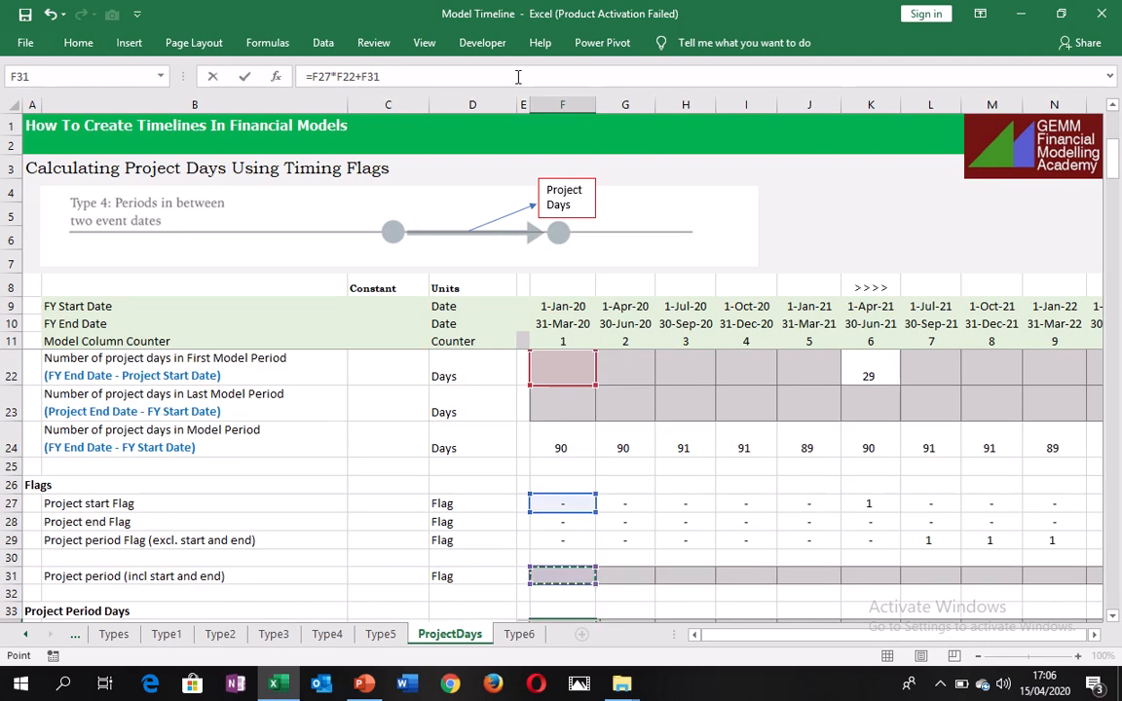
key(Up)
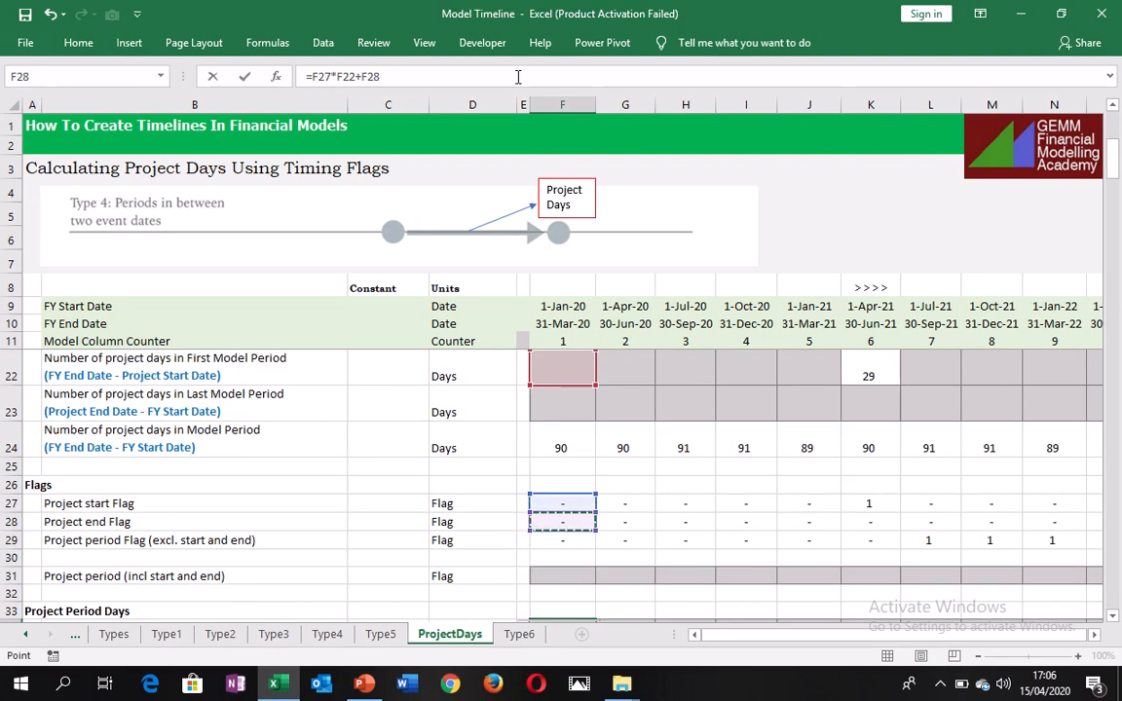
text(*)
key(Up)
key(Up)
key(Up)
key(Up)
key(Up)
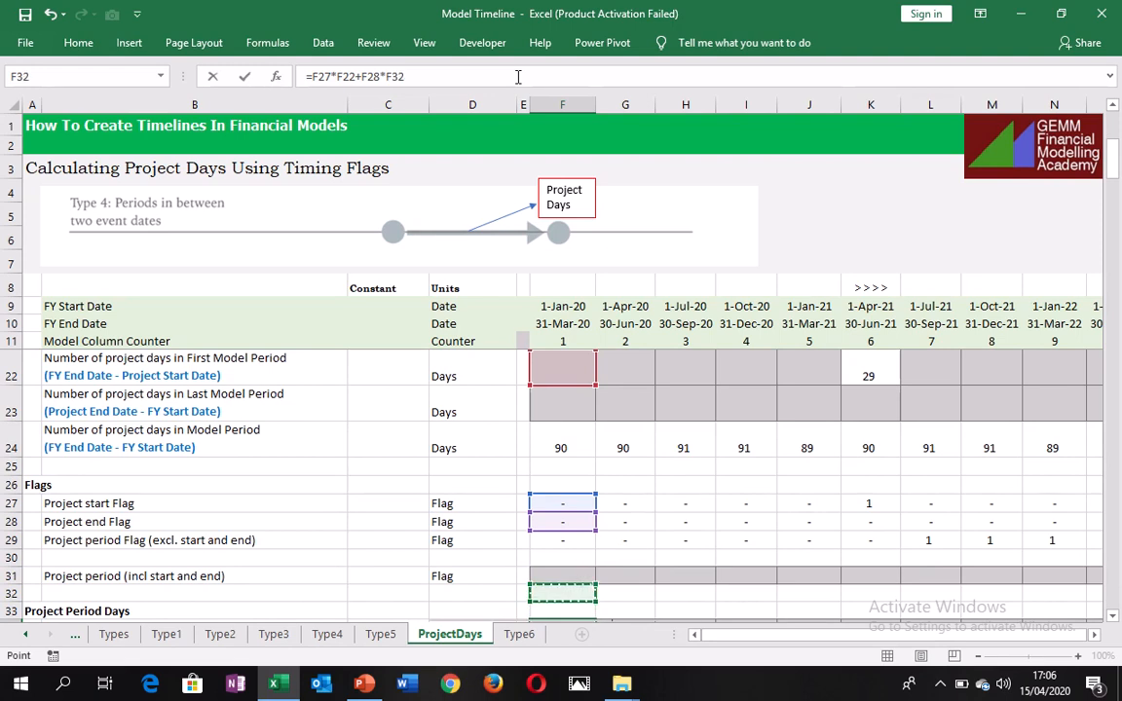
key(Up)
key(Up)
key(Up)
key(Up)
key(Up)
key(Up)
key(Up)
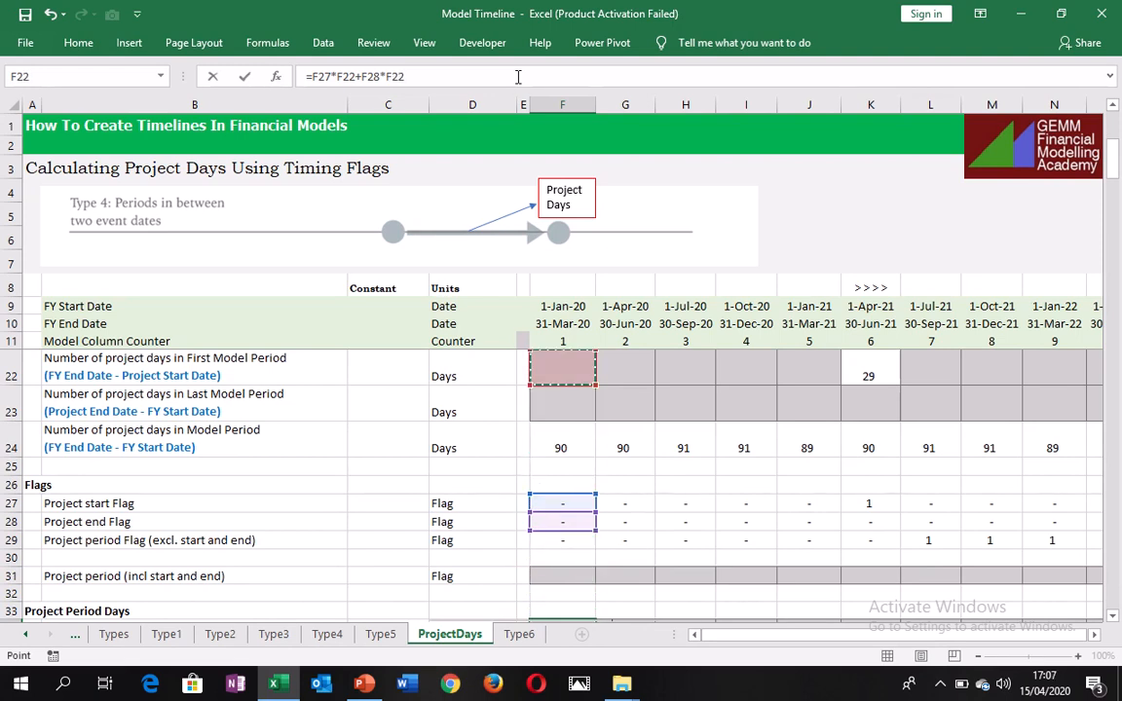
key(Down)
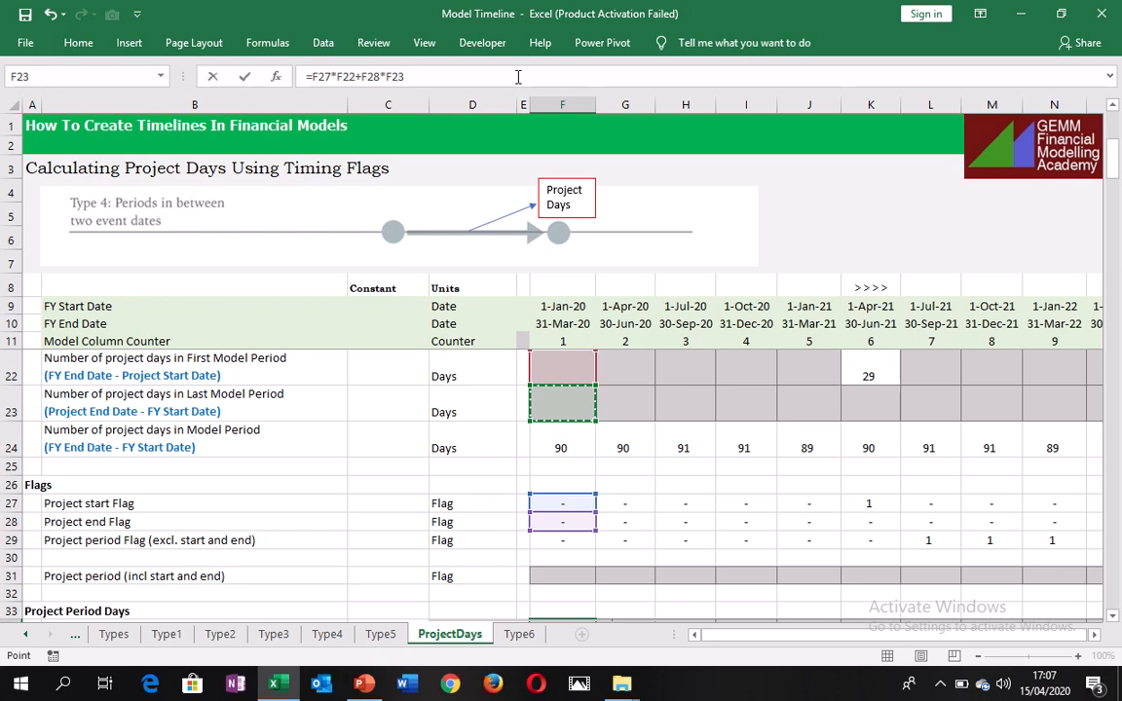
Add F29*F24 to the F34 formula, multiplying the project period flag by the days in the model period, and enter it.
text(+)
key(Up)
key(Up)
key(Up)
key(Up)
key(Up)
key(Up)
key(Up)
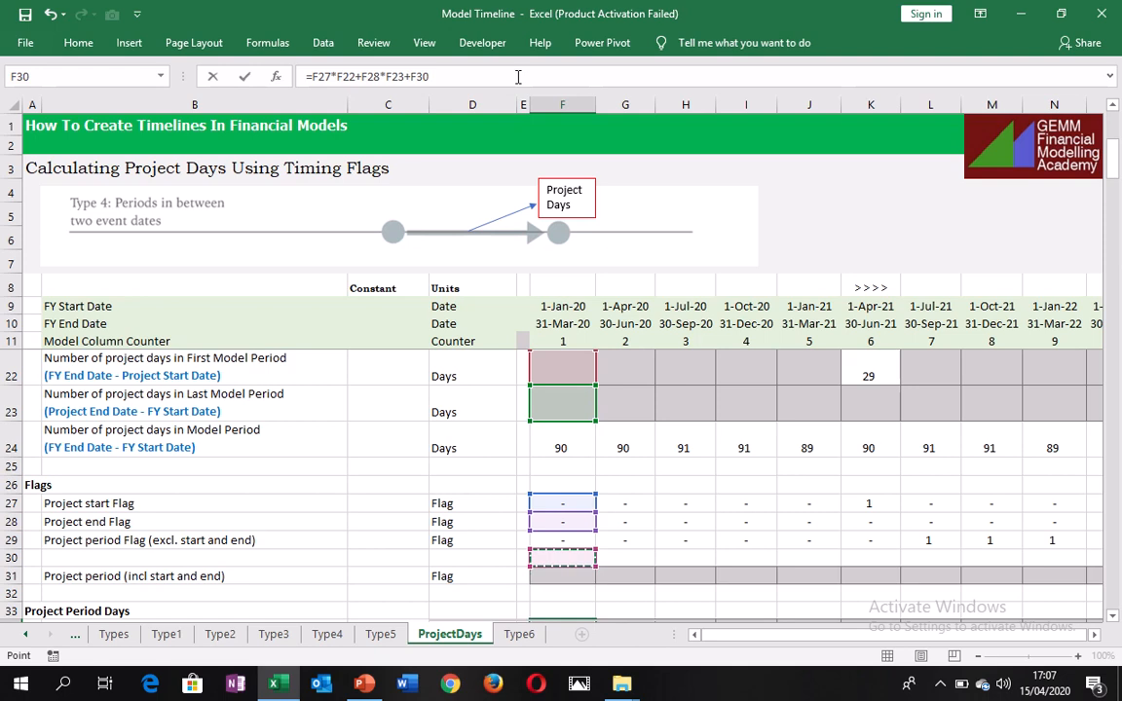
key(Down)
key(Down)
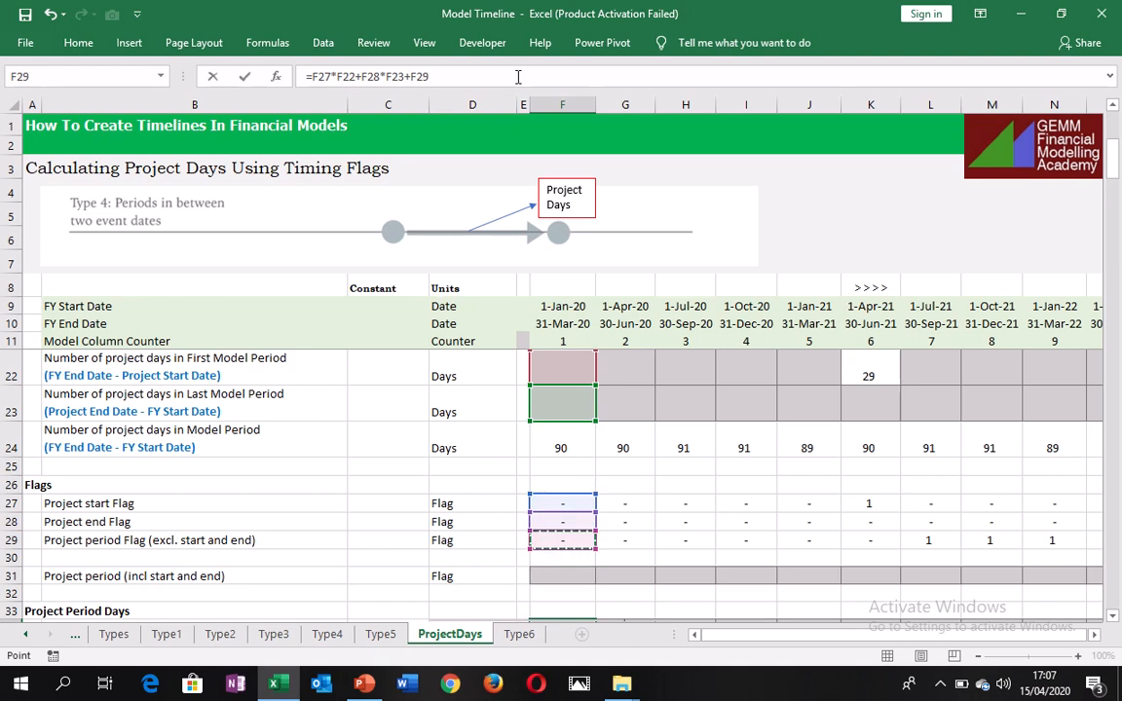
text(*)
key(Up)
key(Up)
key(Up)
key(Up)
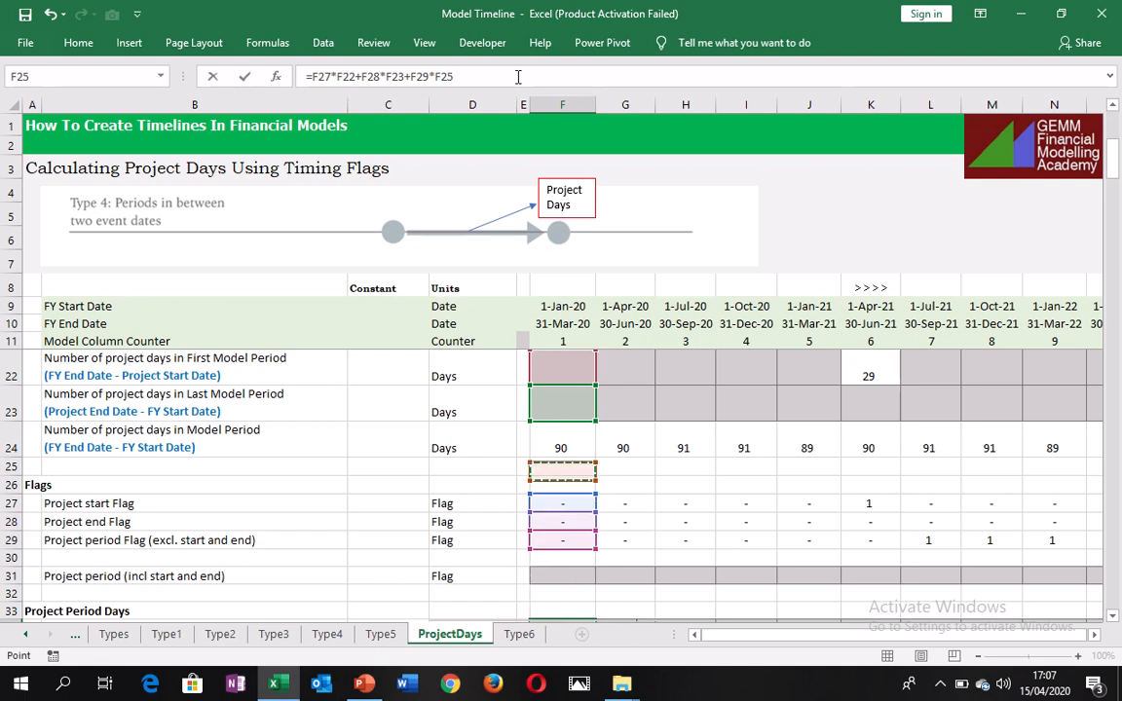
key(Up)
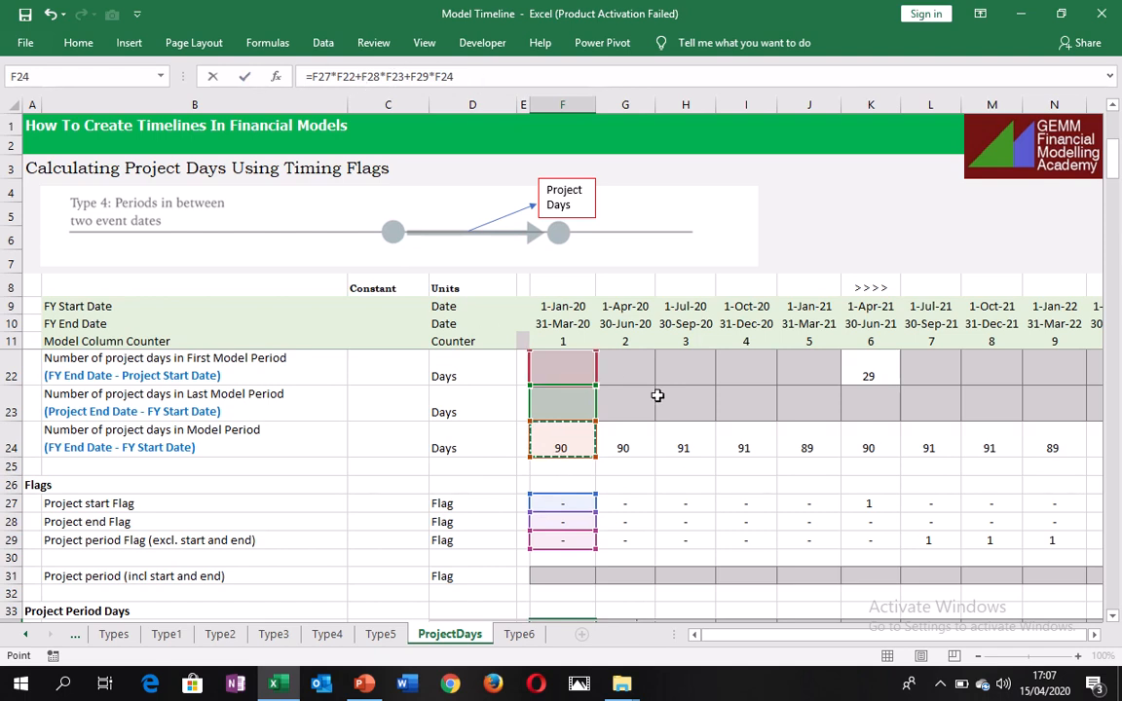
key(Escape)
scroll(563, 605, down, 1)
click(563, 605)
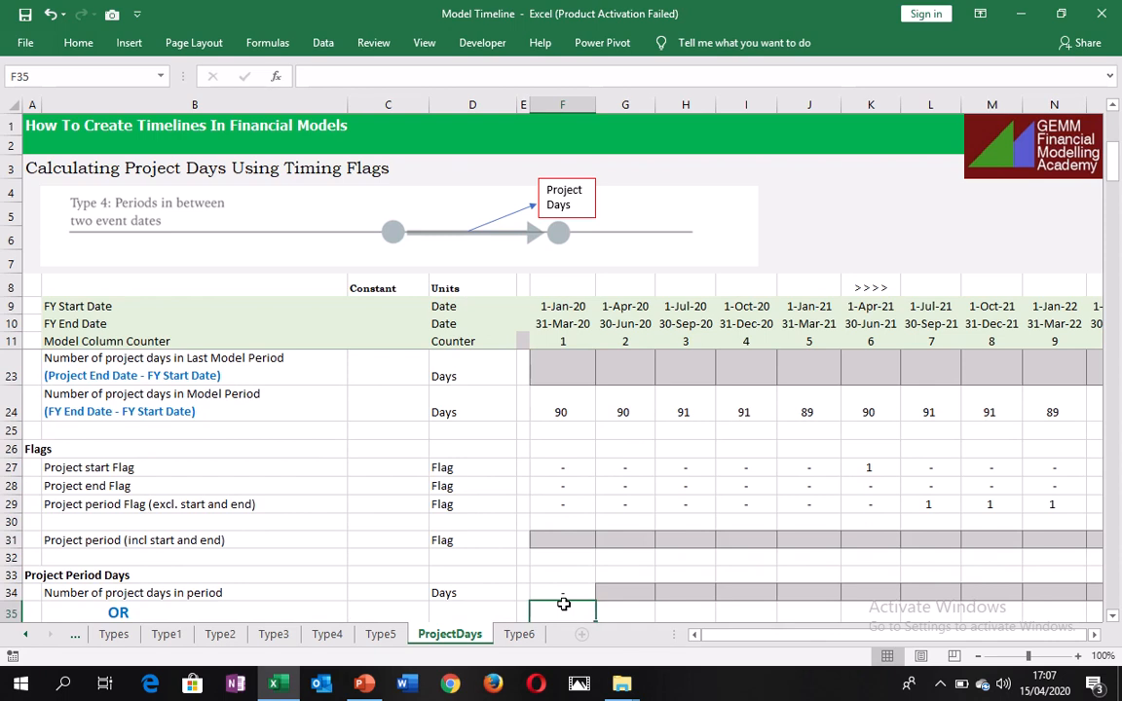
key(Up)
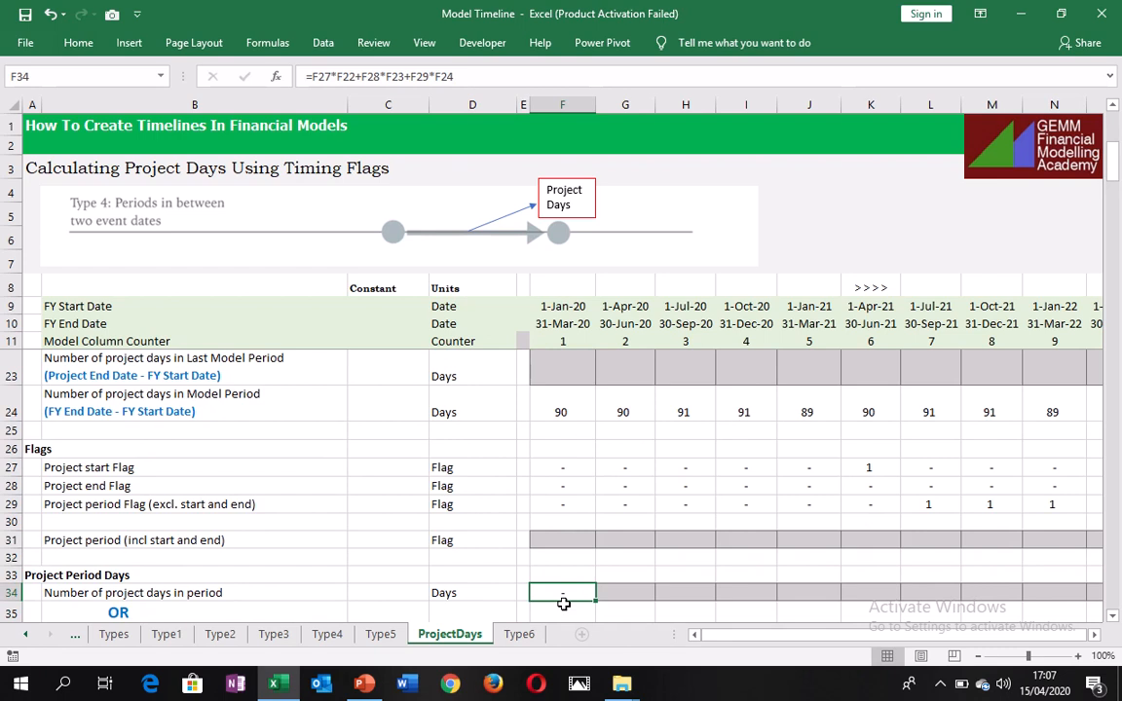
Fill the project days formula from F34 across row 34 to the last model period in column AC.
key(Home)
key(Right)
key(Right)
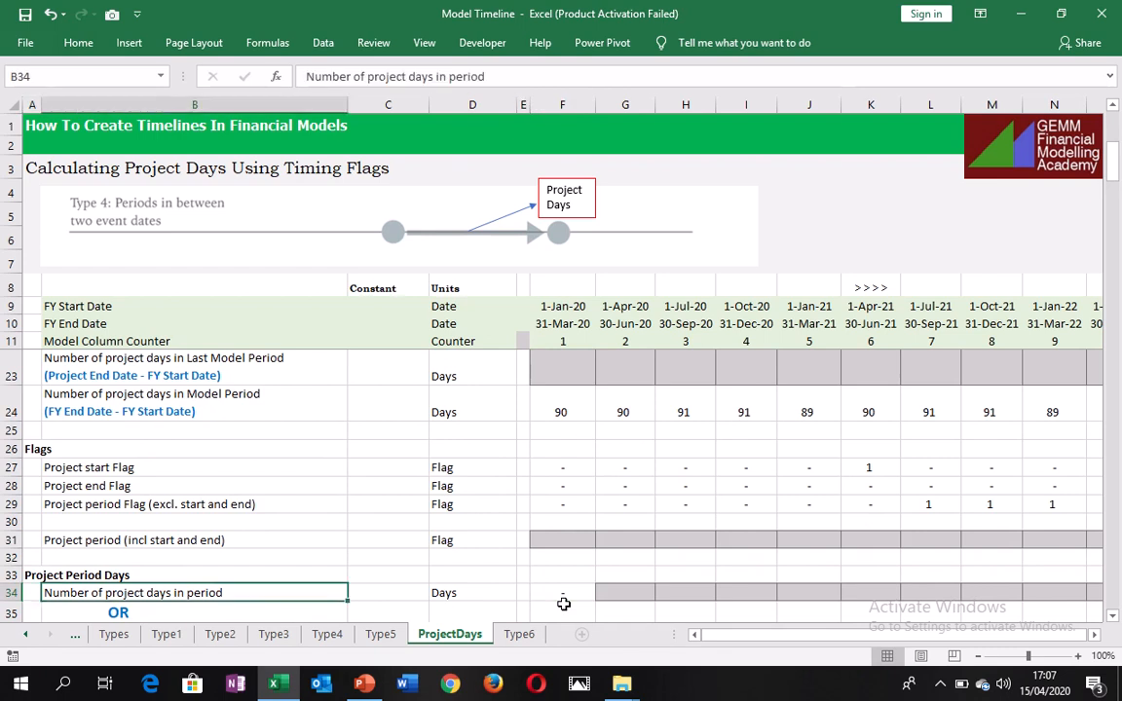
key(Right)
key(Right)
key(Right)
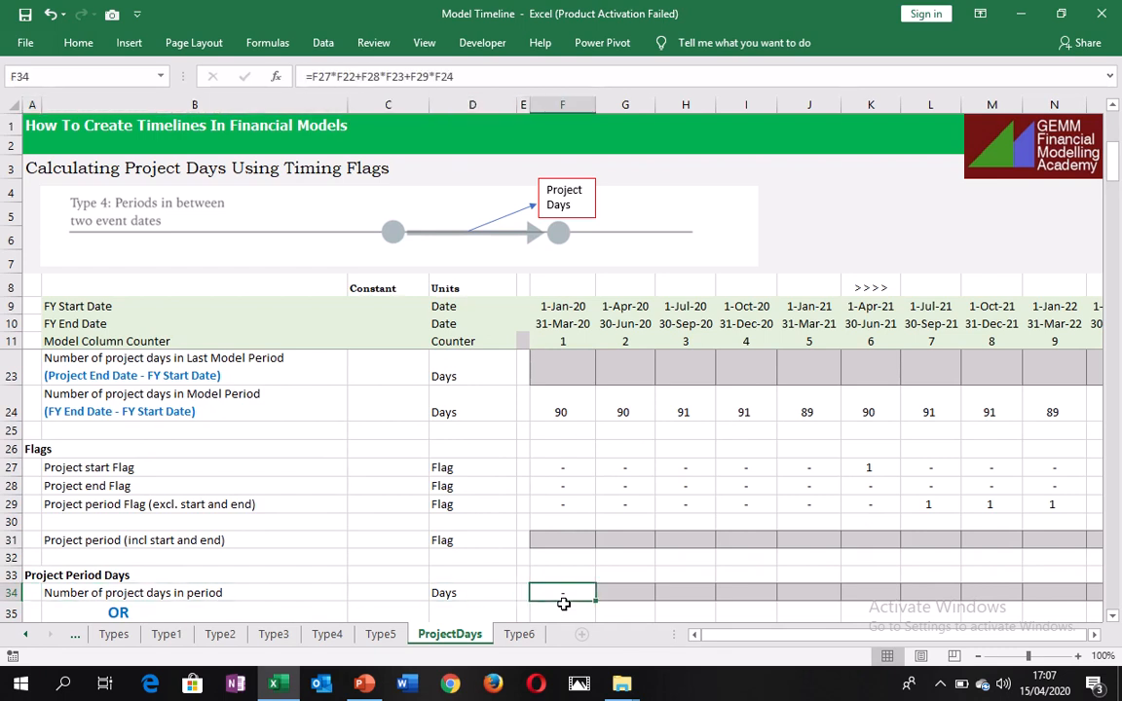
key(ctrl+shift+Right)
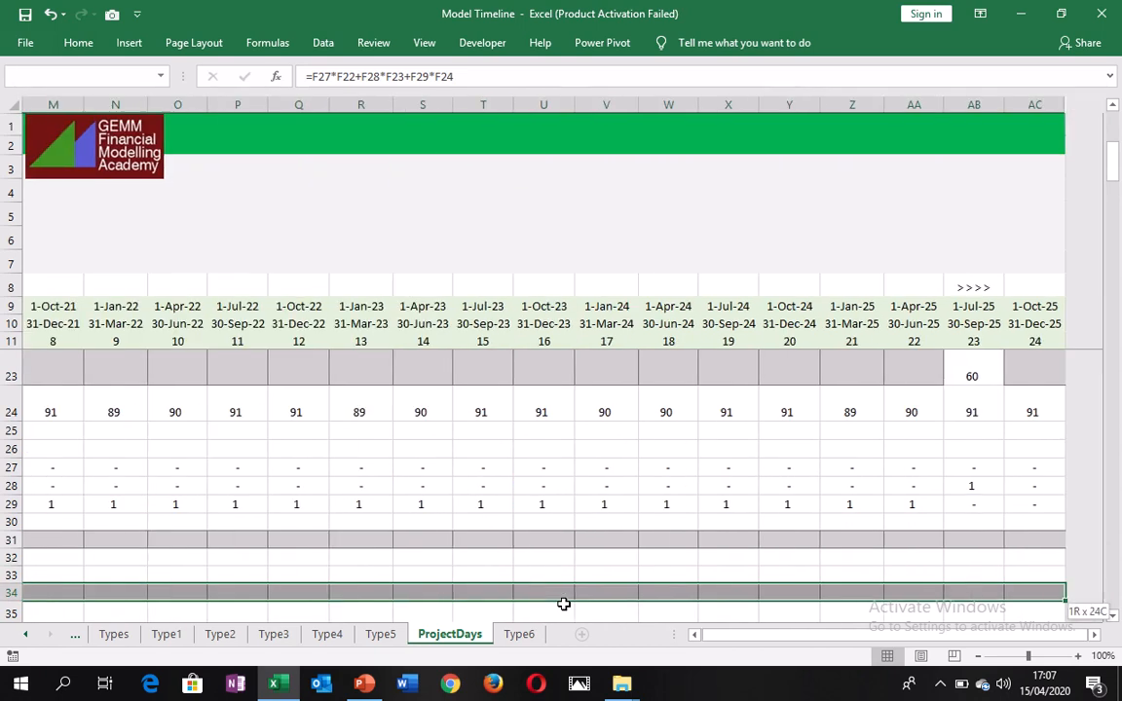
key(ctrl+r)
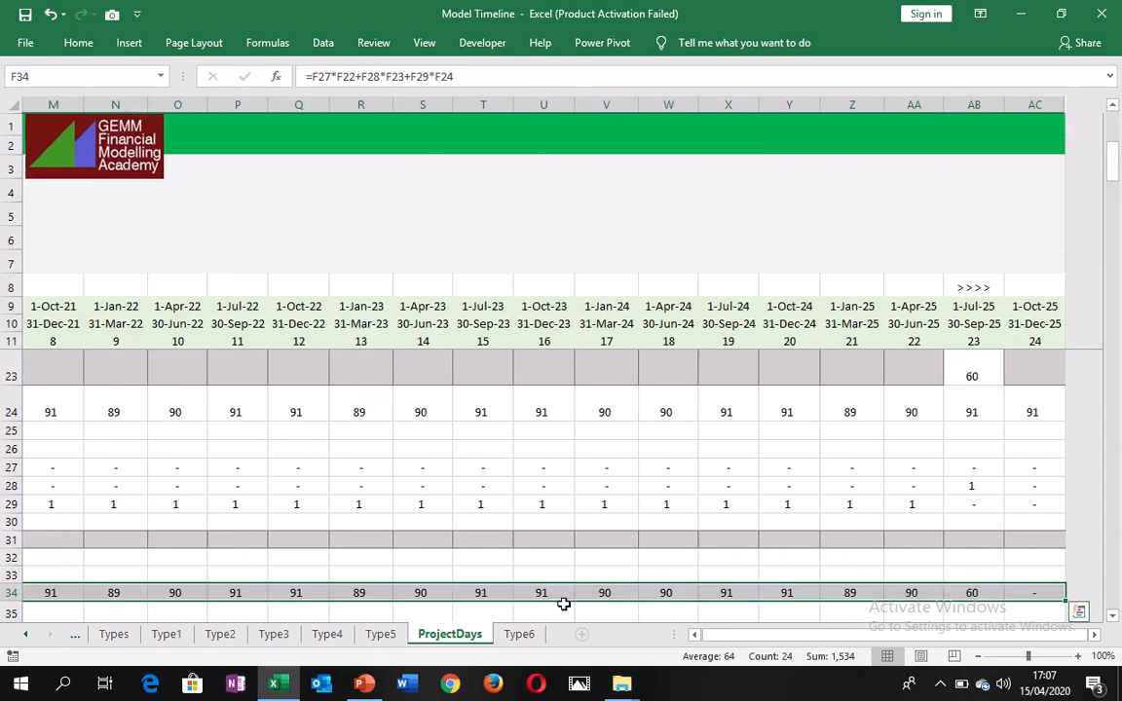
Check the project days in row 34 from the first model period through the project start column K and into column L.
key(Left)
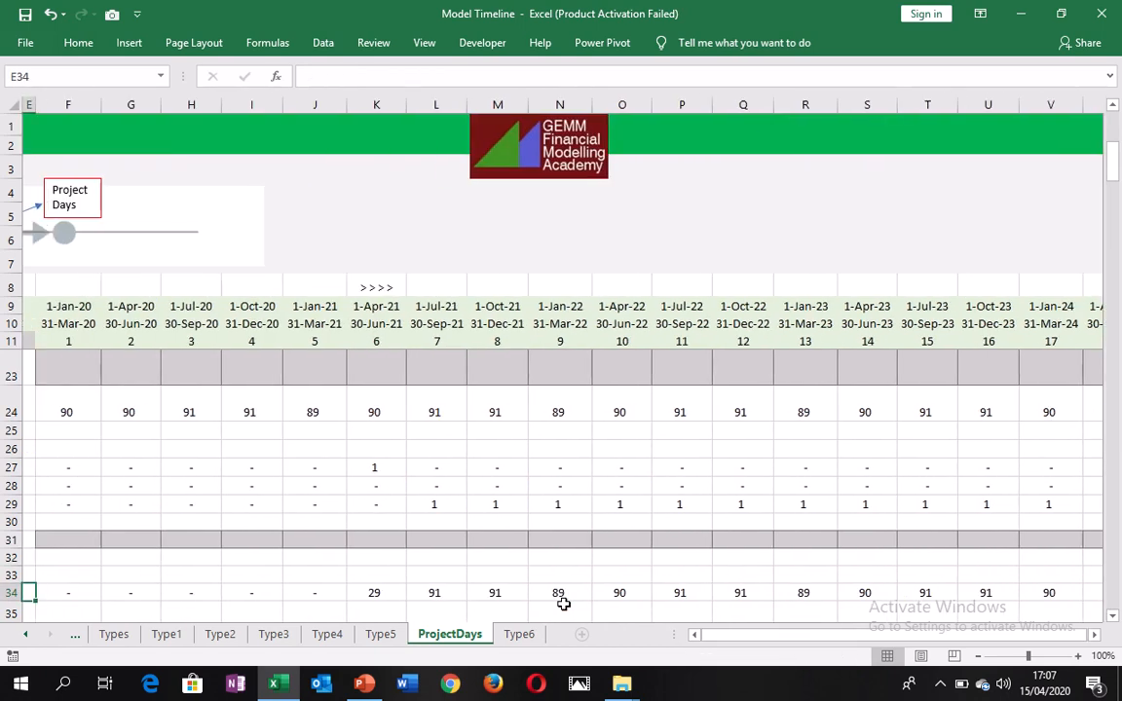
key(Left)
key(Left)
key(Left)
key(Right)
key(Right)
key(Right)
key(Right)
key(Right)
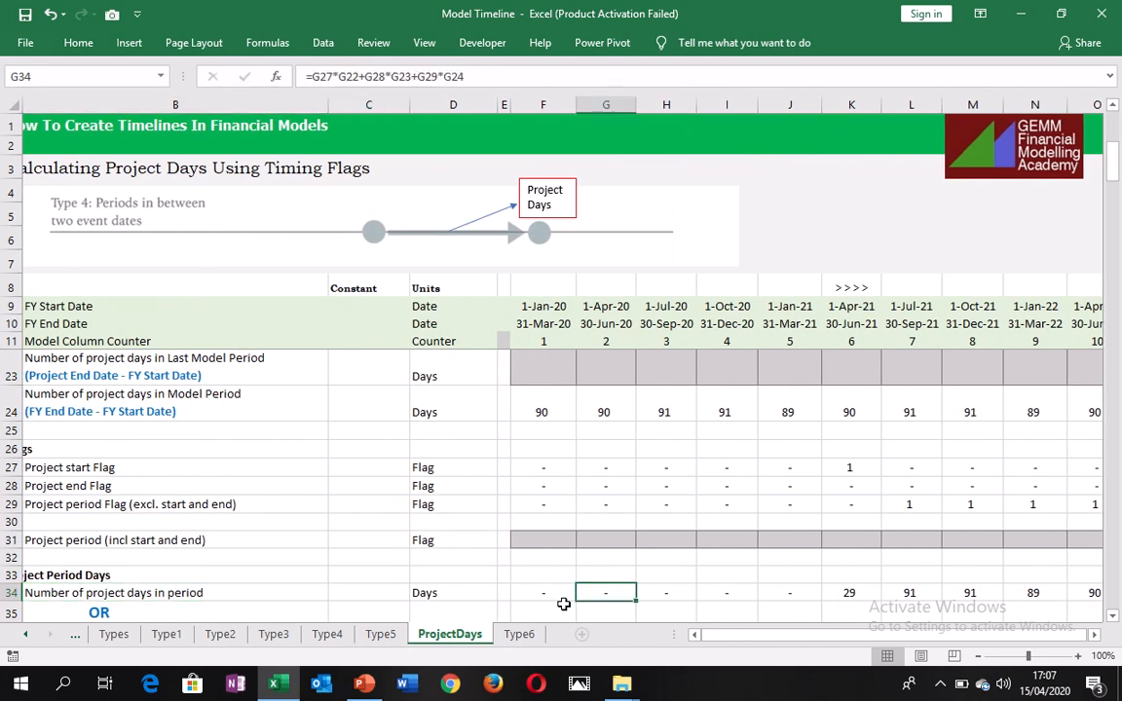
key(Right)
key(Right)
key(Right)
key(Right)
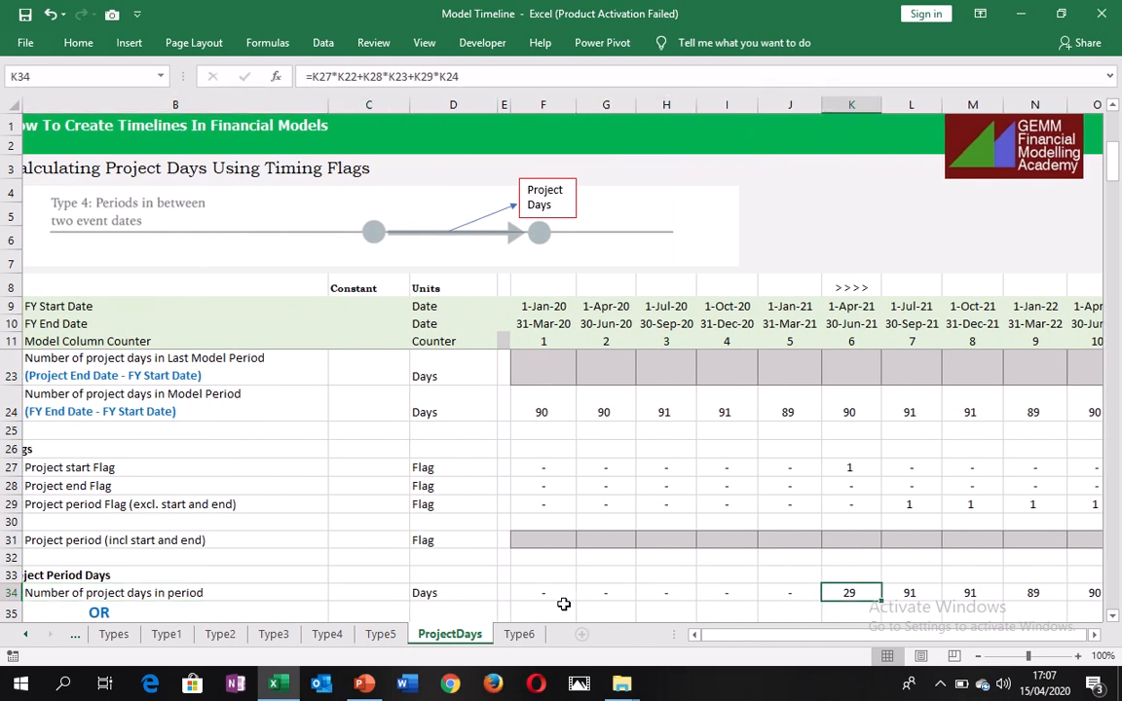
key(Right)
key(Right)
key(Right)
key(Left)
key(Left)
key(Left)
key(Right)
key(Right)
key(Left)
key(Left)
key(Right)
key(Right)
key(Right)
key(Right)
key(Right)
key(Right)
key(Right)
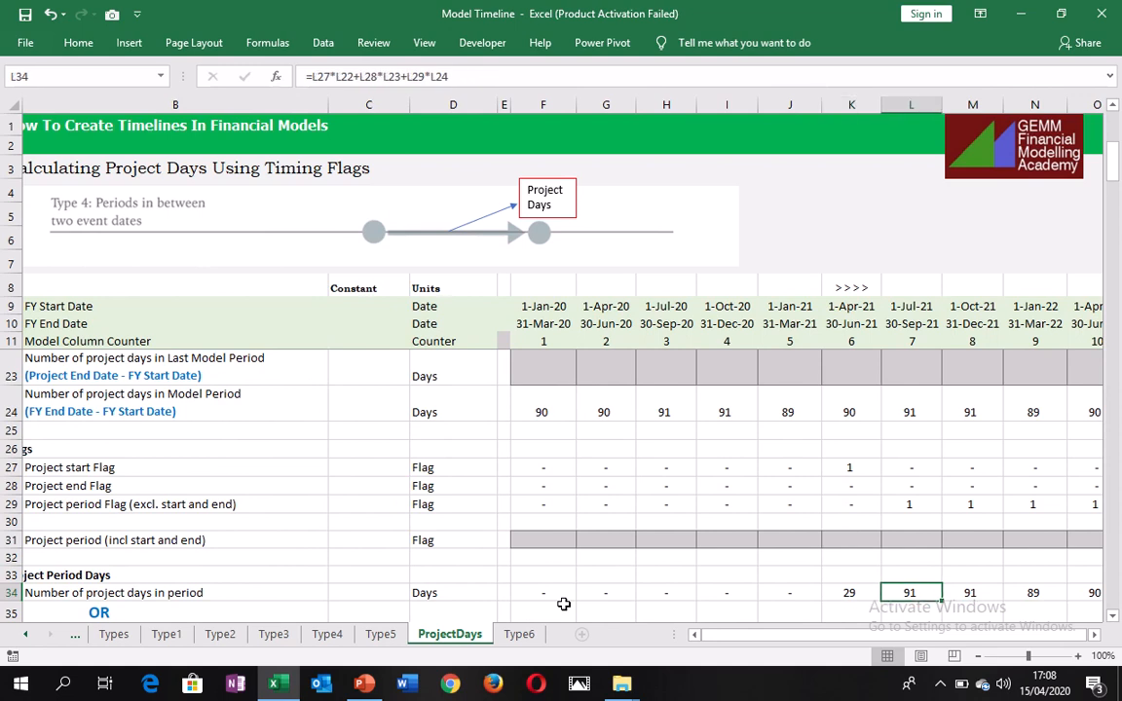
Check the remaining project days along row 34 up to the project end column AB, and return to F34.
key(Right)
key(Right)
key(Right)
key(Right)
key(Right)
key(Right)
key(Right)
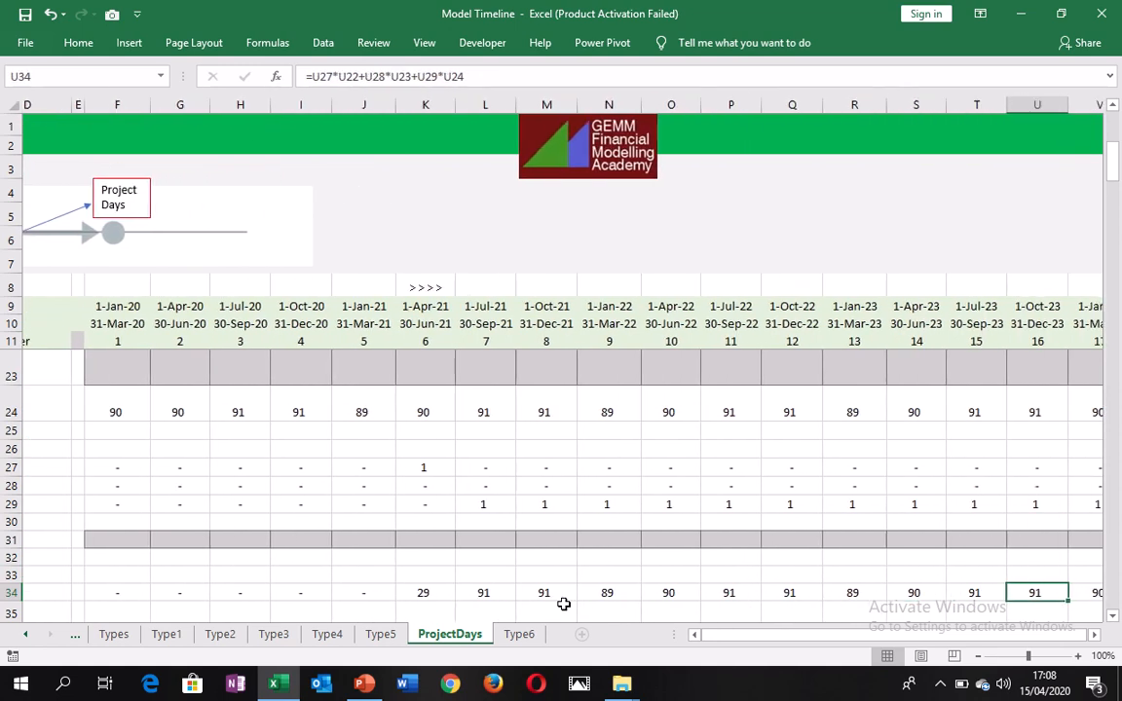
key(Right)
key(Right)
key(Right)
key(Right)
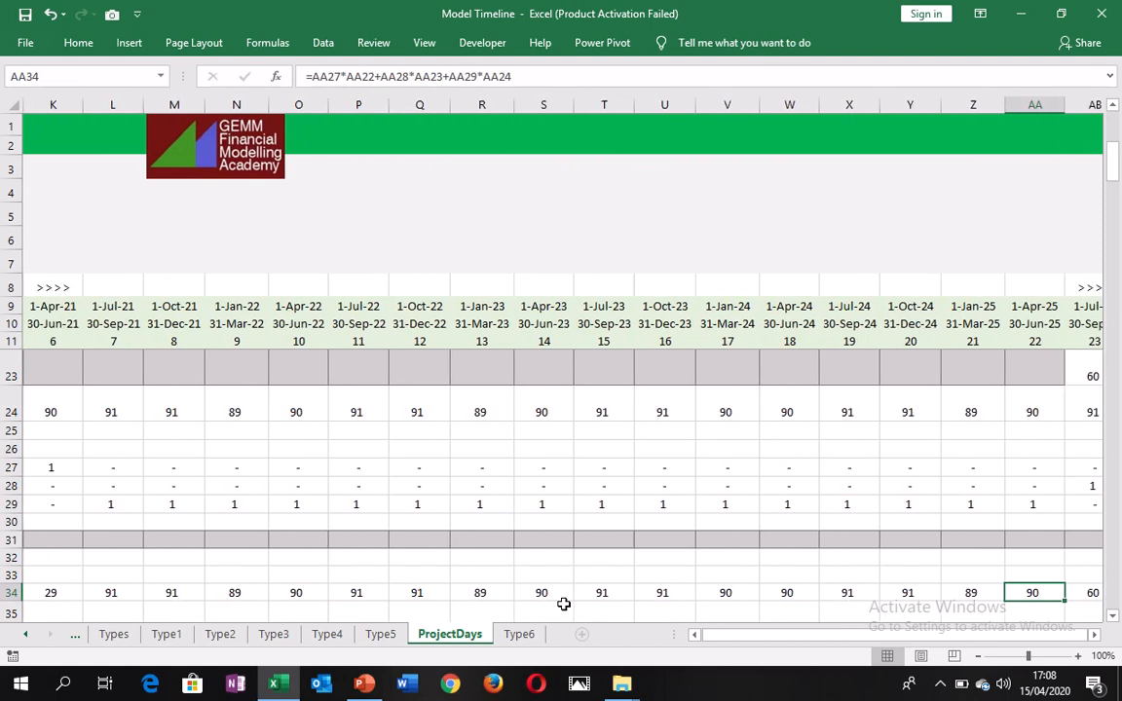
key(Left)
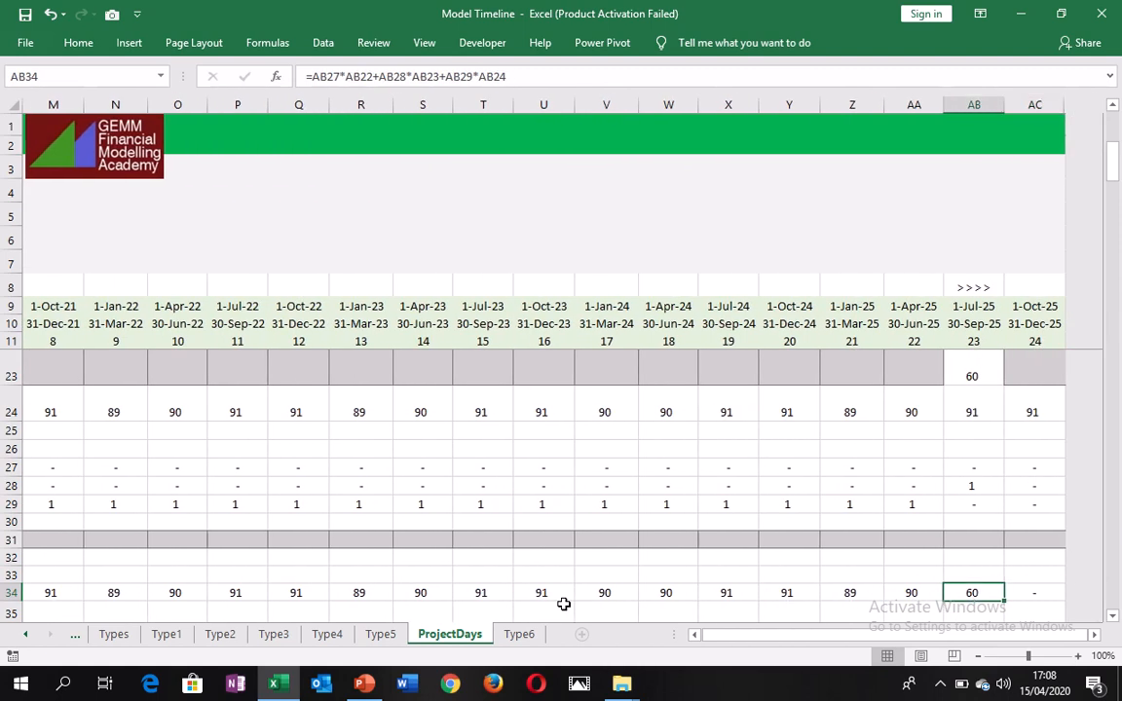
key(Left)
key(Left)
key(Left)
key(Left)
key(Left)
key(Left)
key(Left)
key(Left)
key(Left)
key(Left)
key(Left)
key(Left)
key(Left)
key(Left)
key(Left)
key(Left)
key(Left)
key(Left)
key(Left)
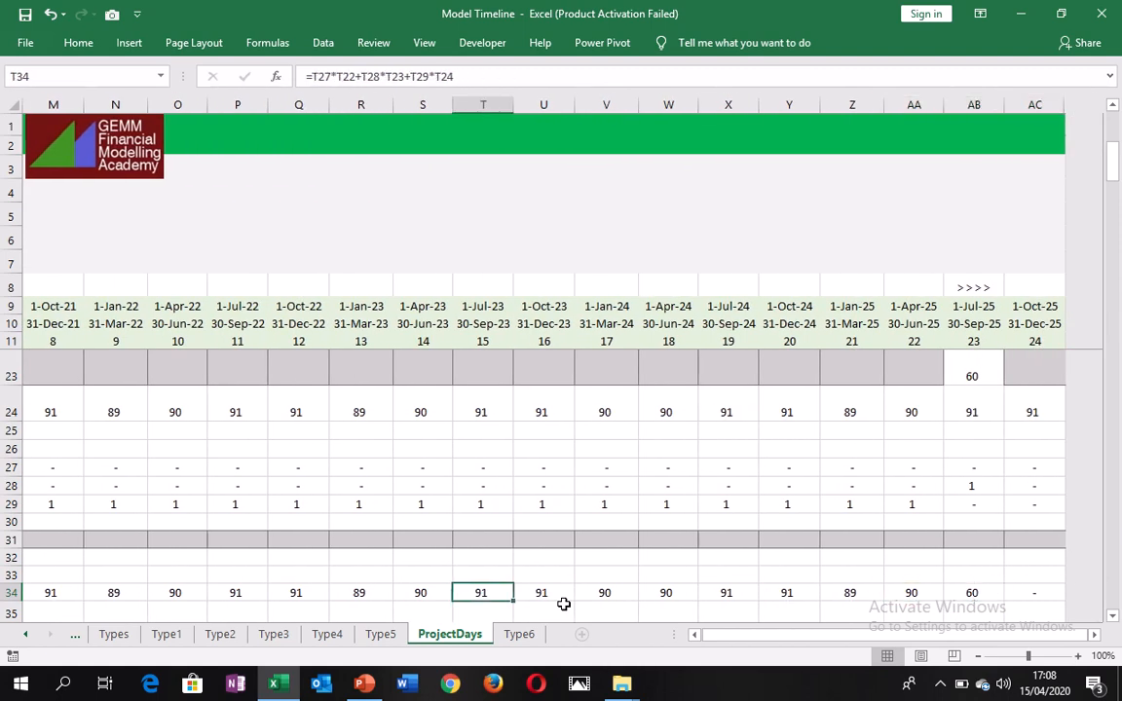
key(Left)
key(Left)
key(Left)
key(Left)
key(Left)
key(Left)
key(Left)
key(Left)
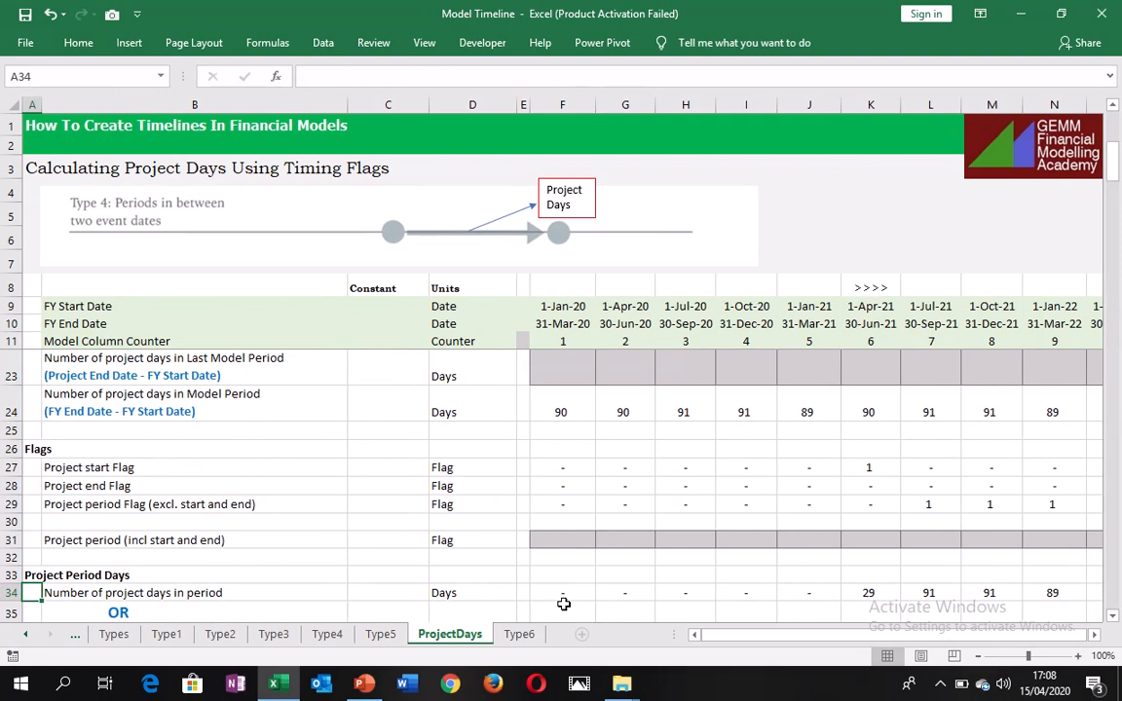
key(Right)
key(Right)
key(Right)
key(Right)
key(Right)
key(Right)
key(Right)
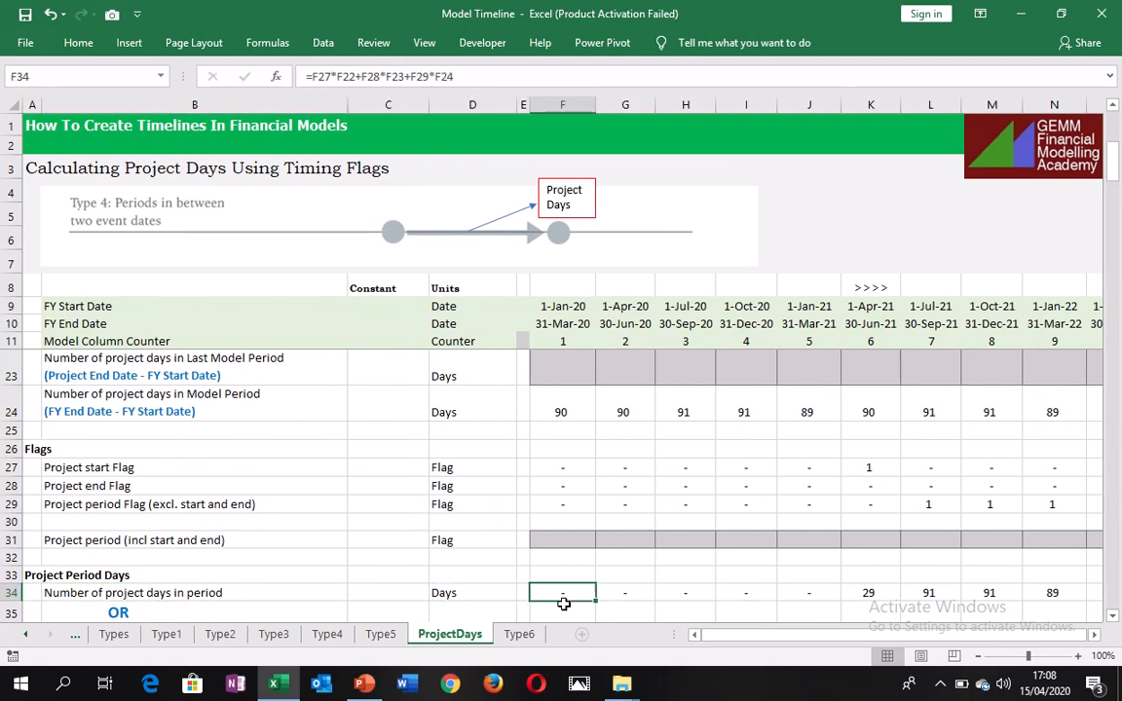
Check the project start flag around column K in row 27 and the project end flag in AB28.
key(Right)
key(Right)
key(Up)
key(Up)
key(Up)
key(Up)
key(Up)
key(Up)
key(Up)
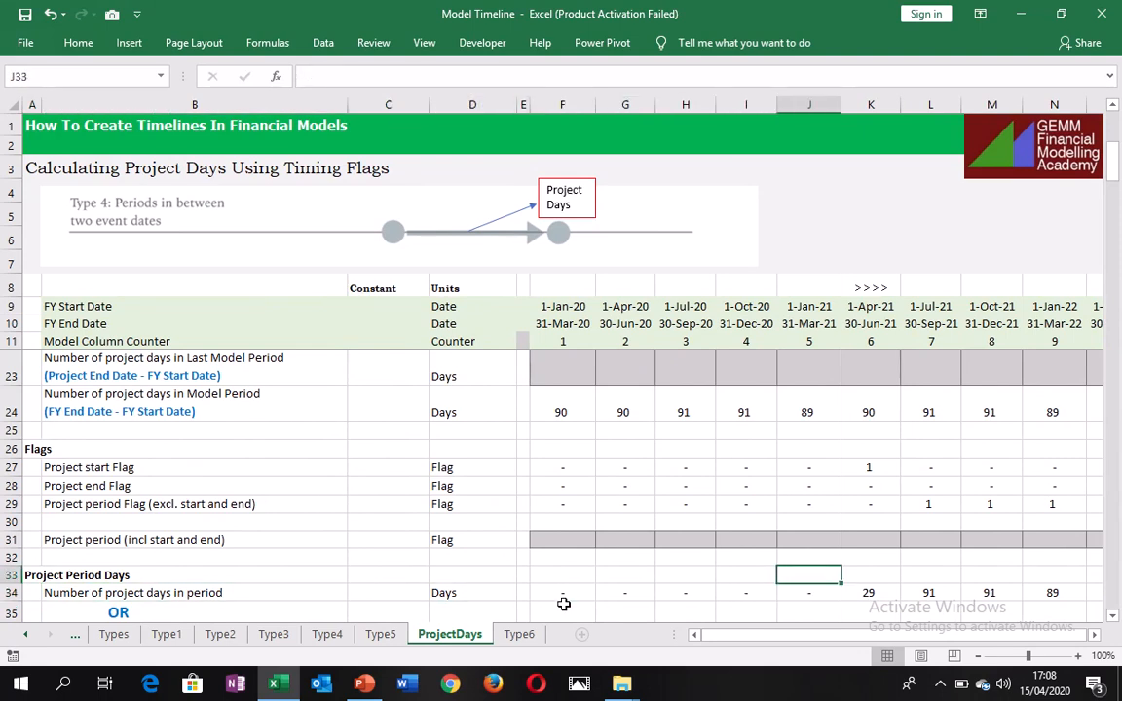
key(Down)
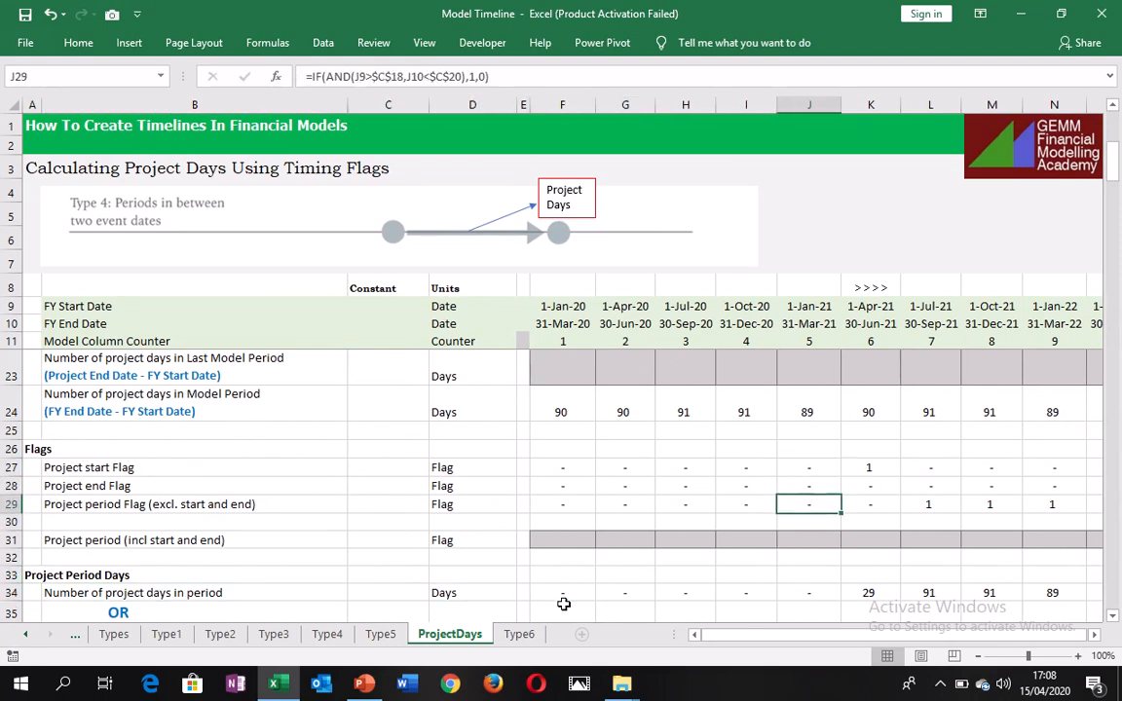
key(Up)
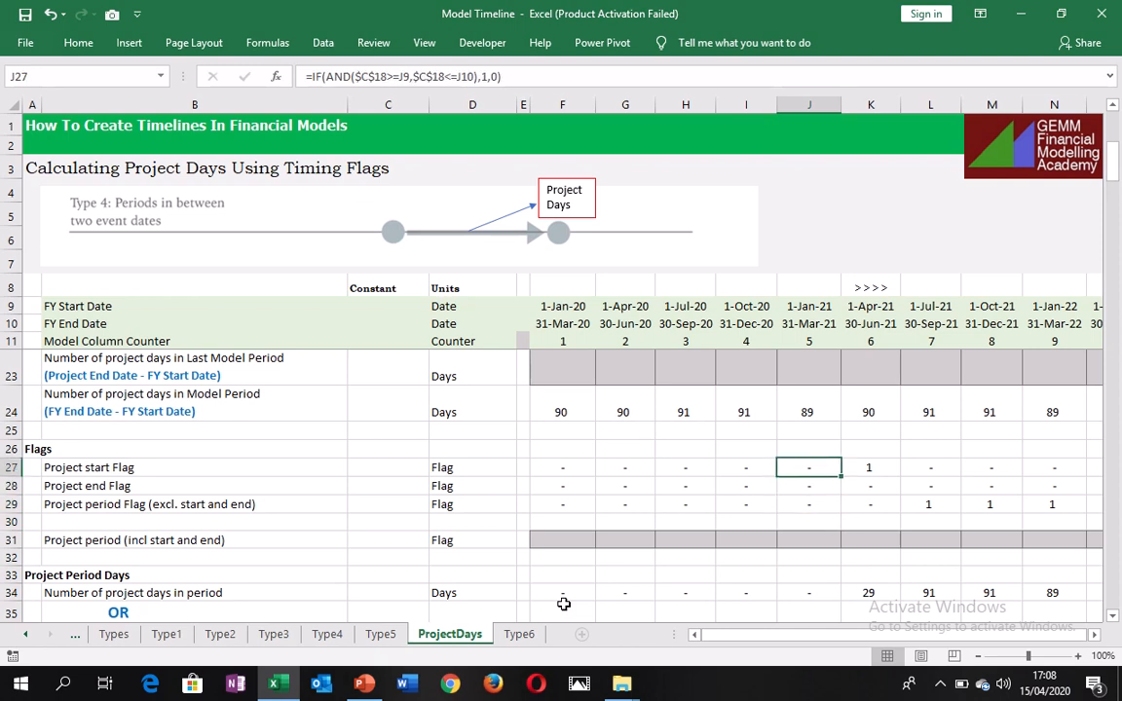
key(Right)
key(Down)
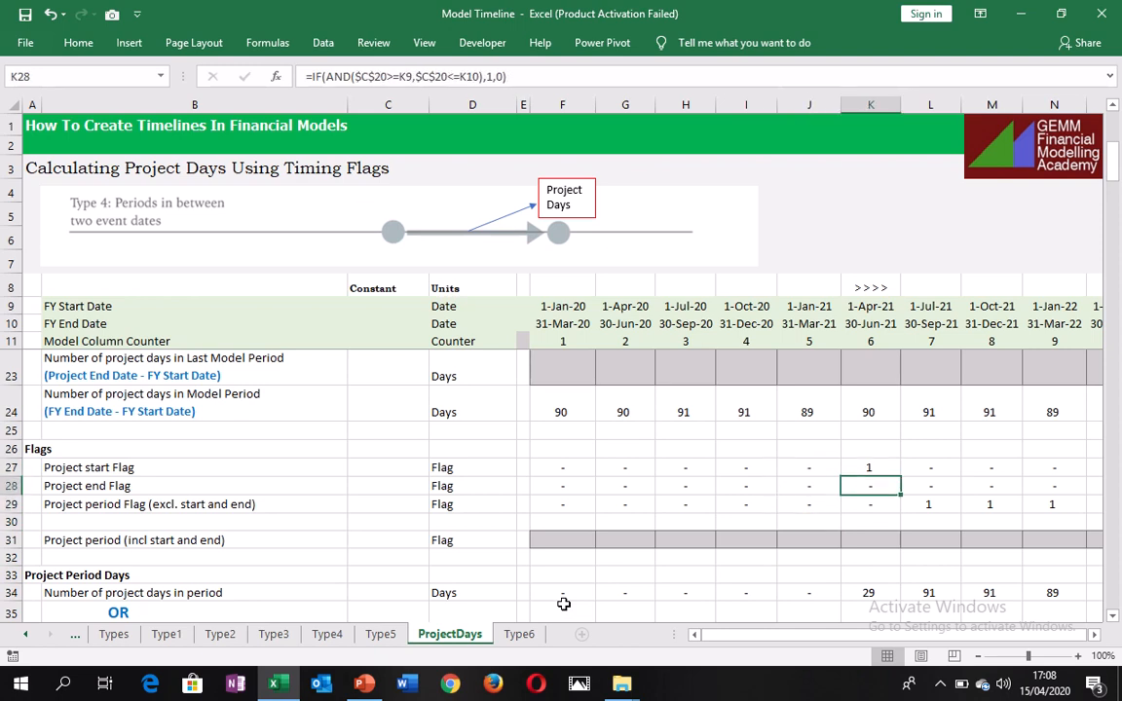
key(ctrl+Right)
key(Left)
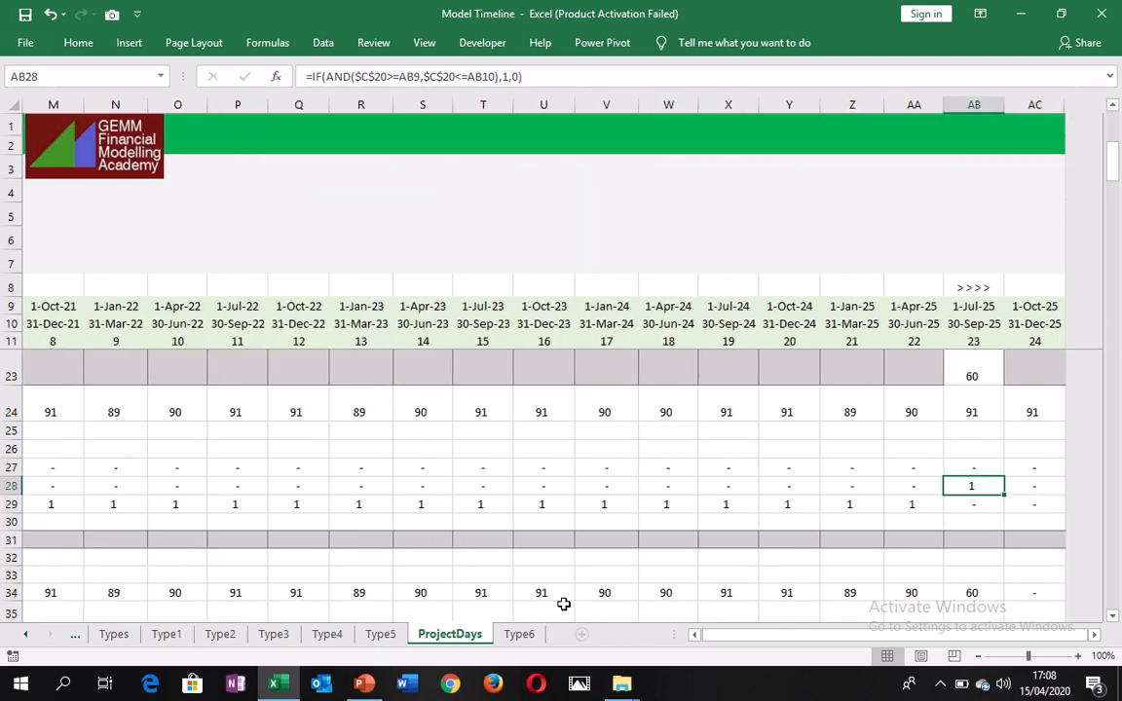
Check the project period flags along row 29, from the first model period to the last in column AC.
key(Down)
key(Left)
key(ctrl+Left)
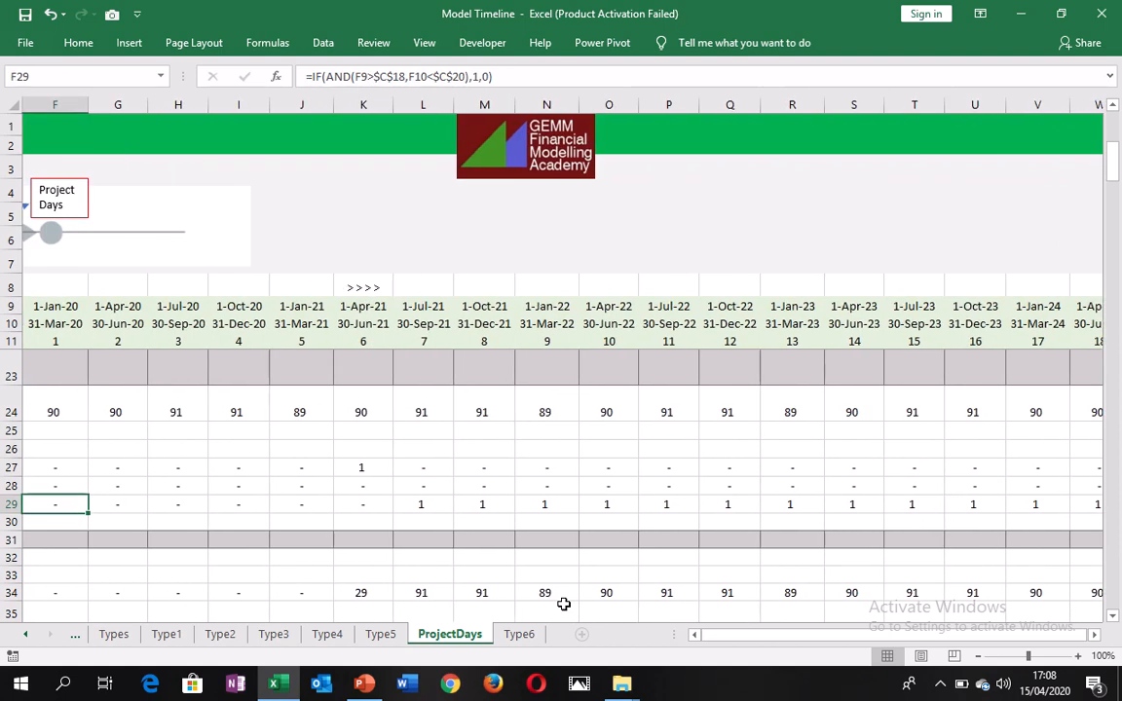
key(Right)
key(Right)
key(Right)
key(Right)
key(Right)
key(Right)
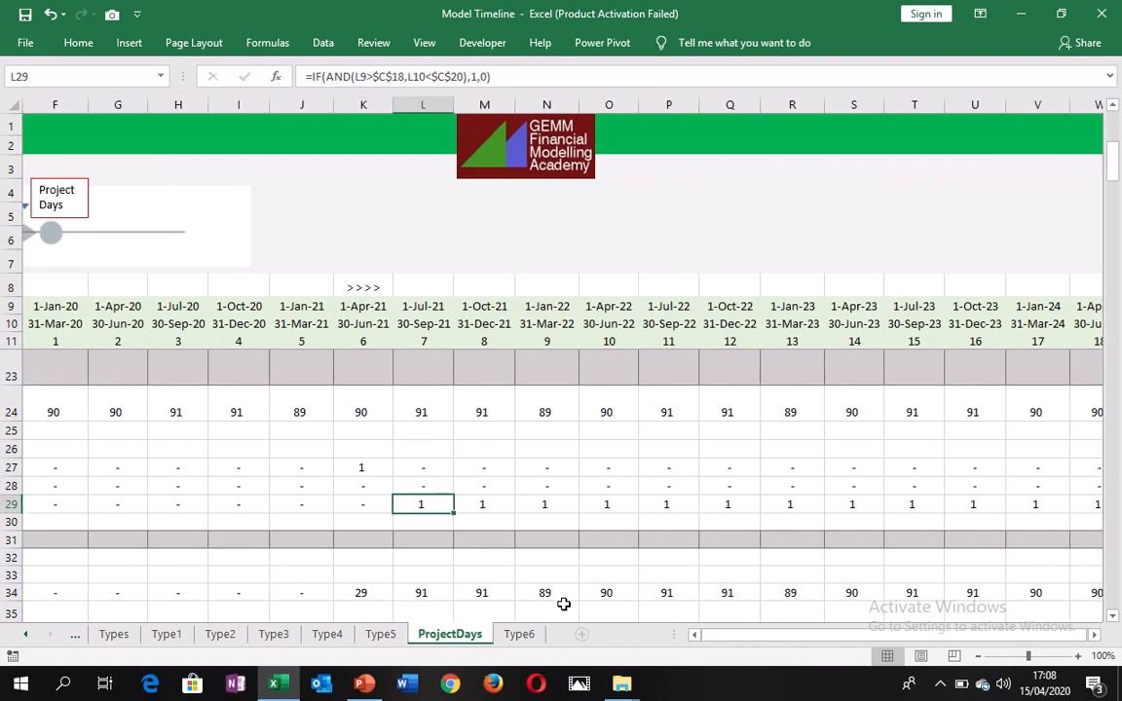
key(Left)
key(ctrl+Right)
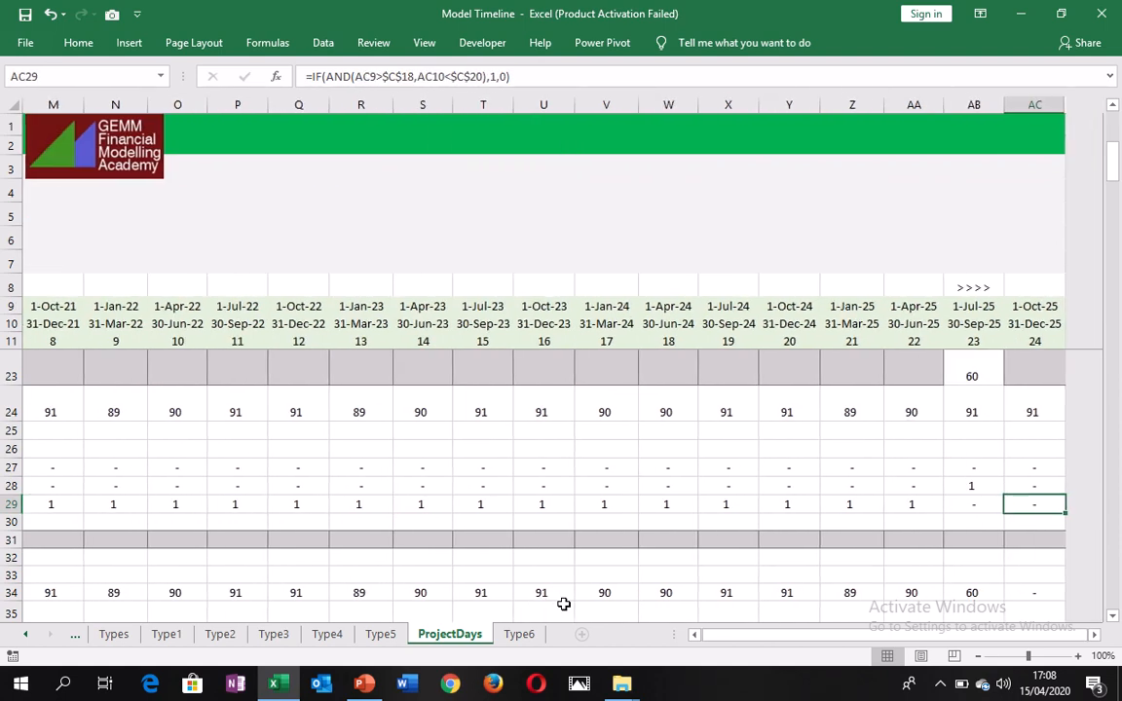
key(Left)
key(Left)
key(Left)
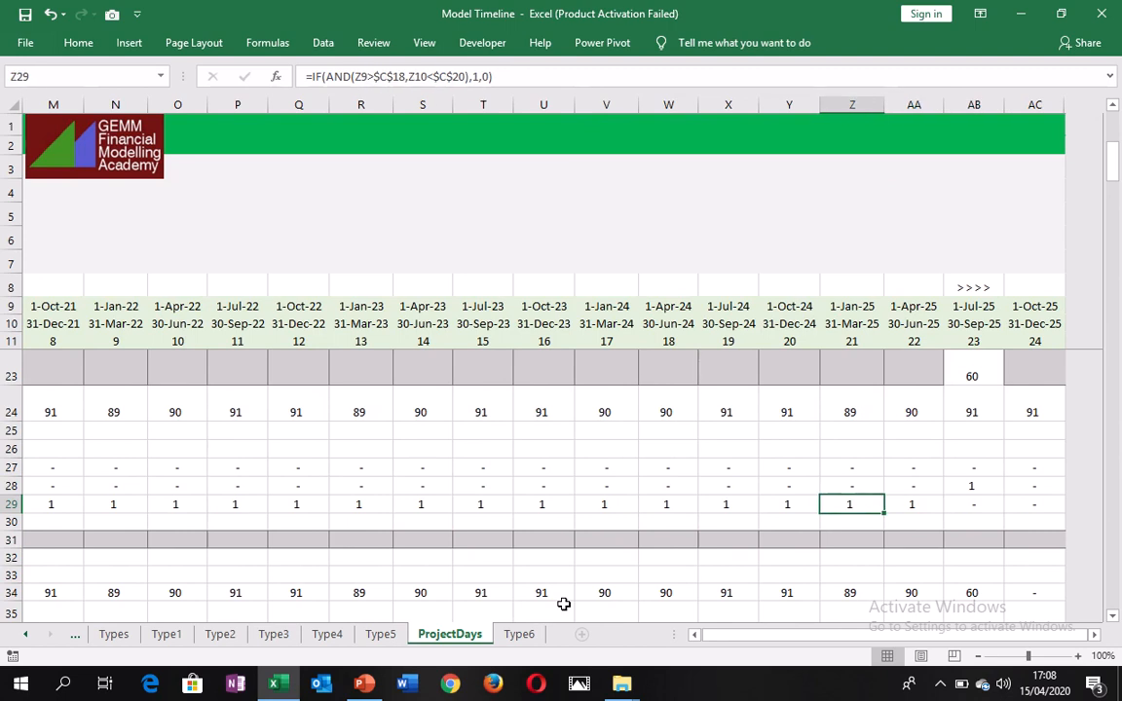
key(ctrl+Left)
key(Home)
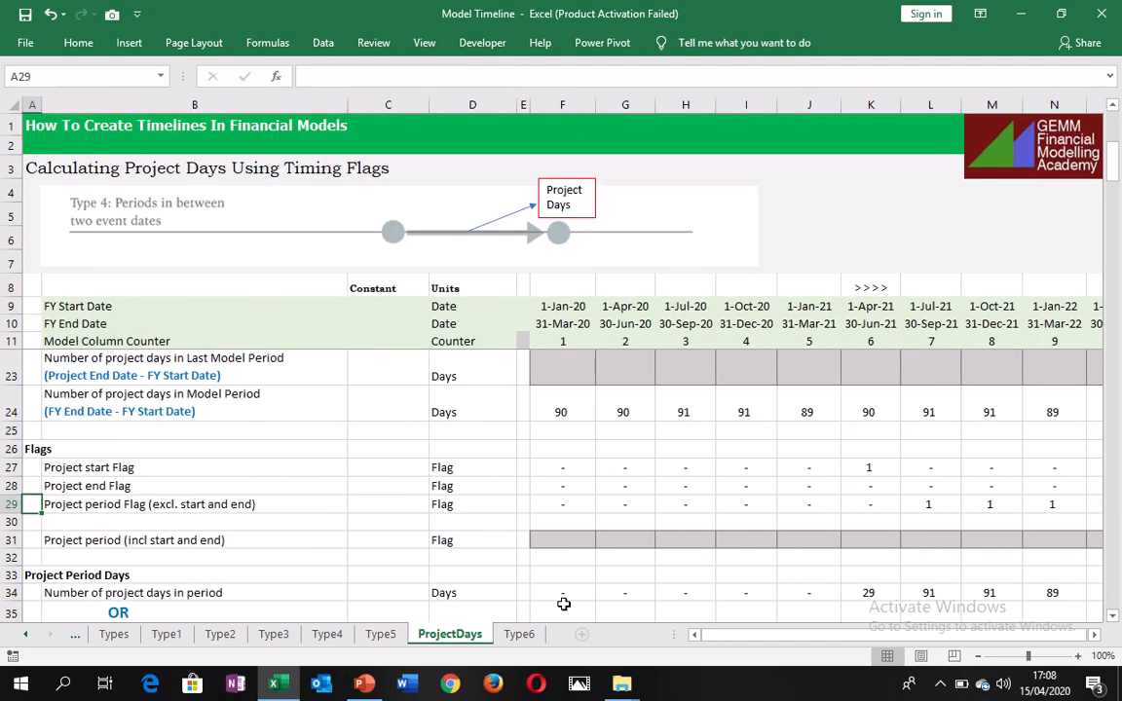
Fill the first-model-period days formula from K22 back to F22 and forward across row 22 to AC22.
key(Right)
key(Right)
key(Right)
key(Right)
key(Right)
key(Right)
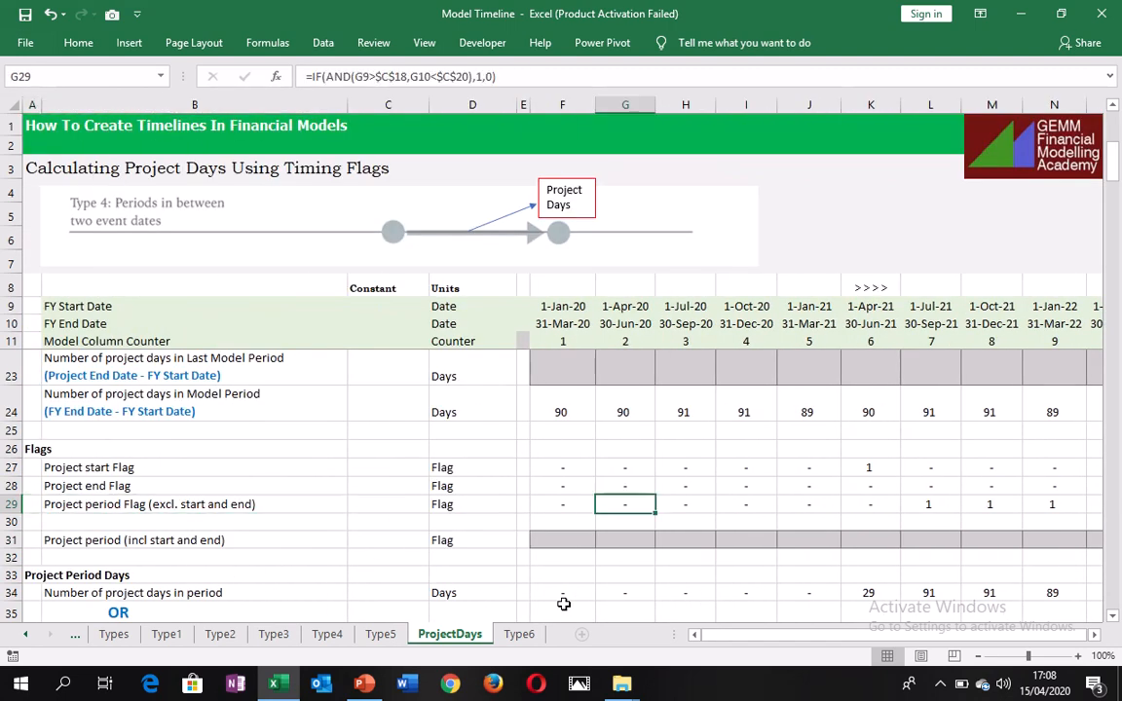
key(Up)
key(Up)
key(Up)
key(Up)
key(Up)
key(Up)
key(Up)
key(Up)
key(Up)
key(Up)
key(Up)
key(Up)
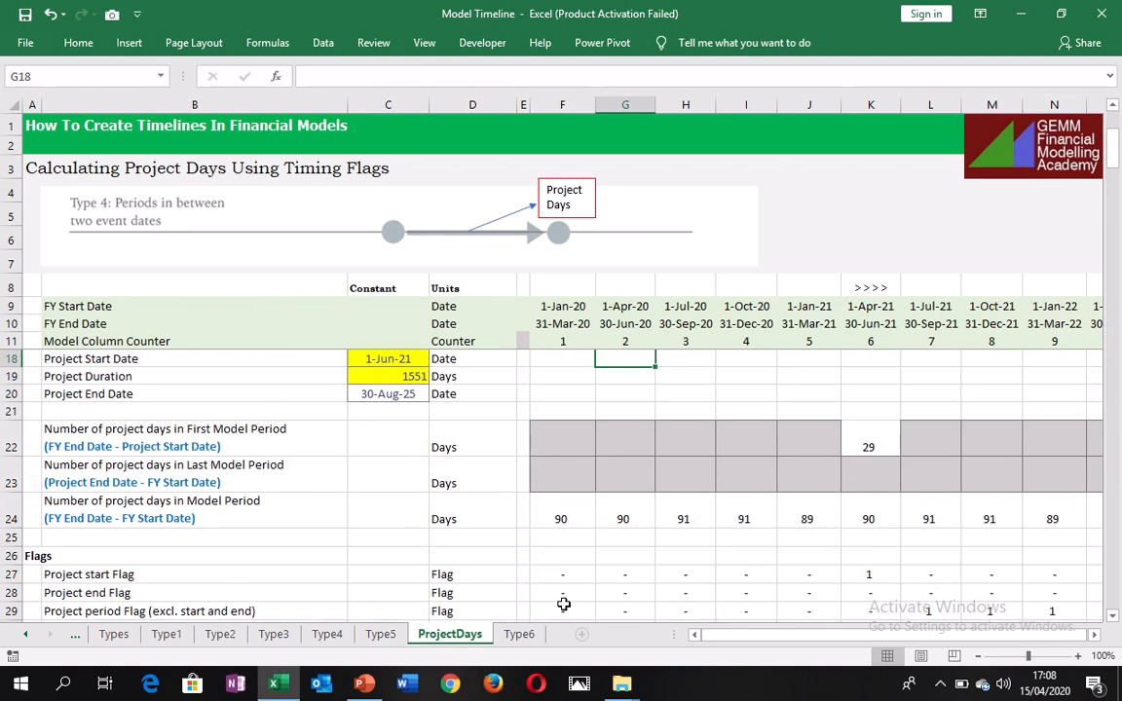
key(Down)
key(Down)
key(Down)
key(Down)
key(Down)
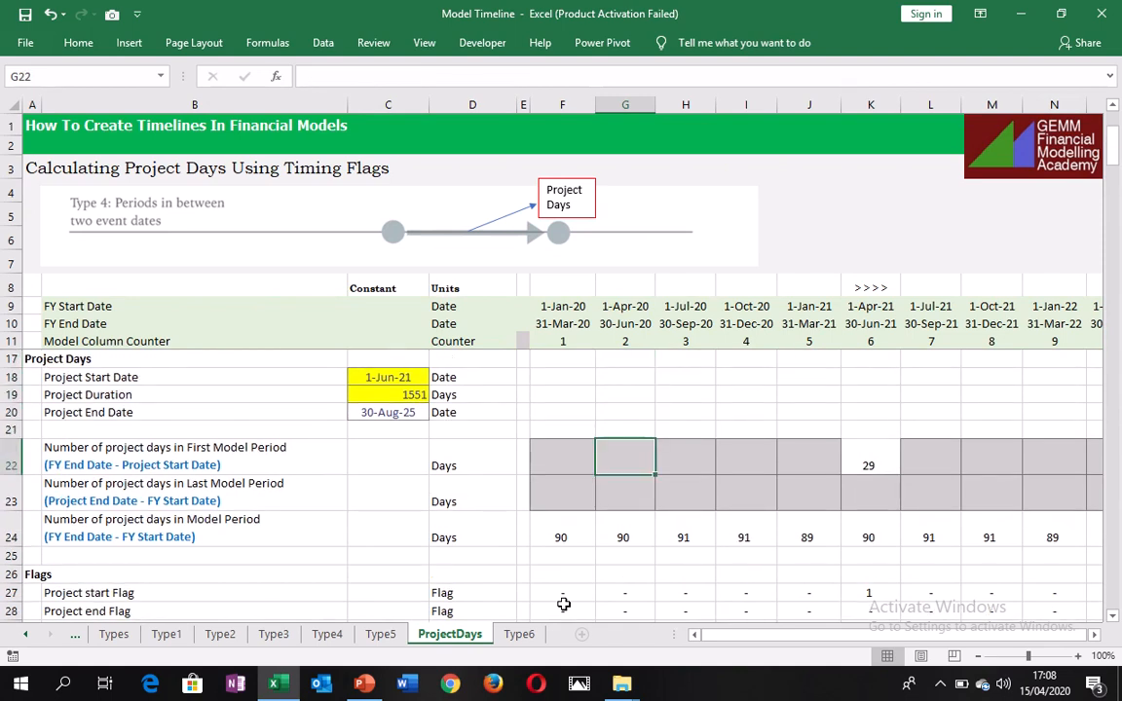
key(Right)
key(Right)
key(Right)
key(Right)
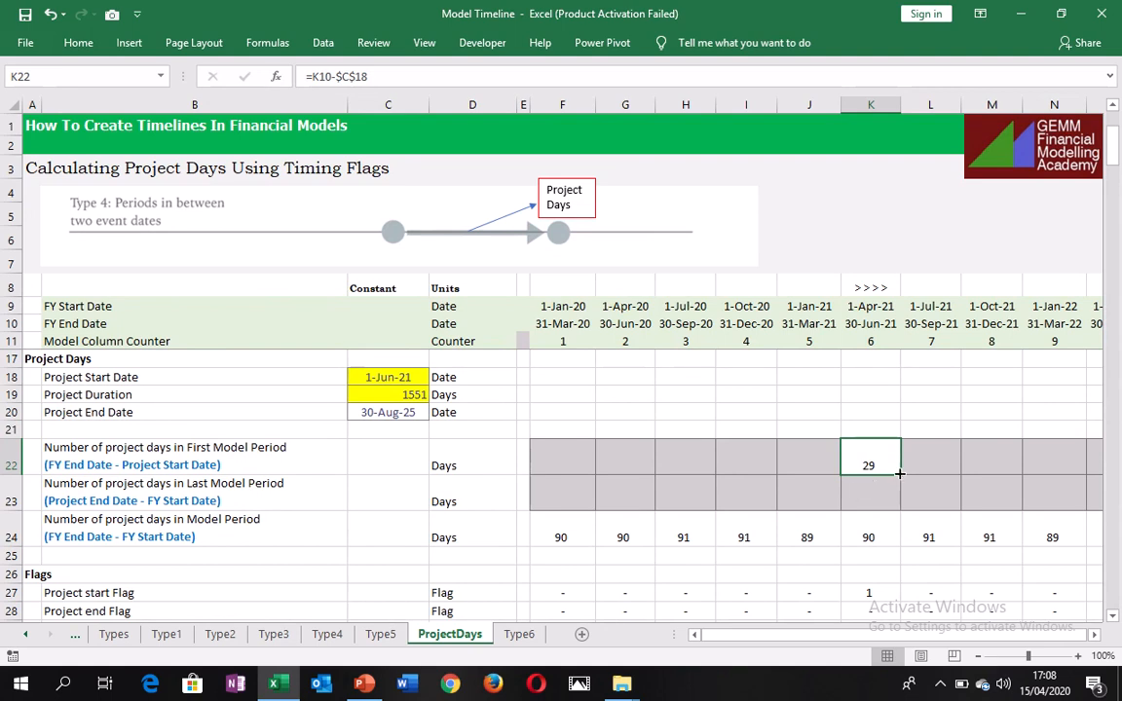
drag(901, 474, 565, 453)
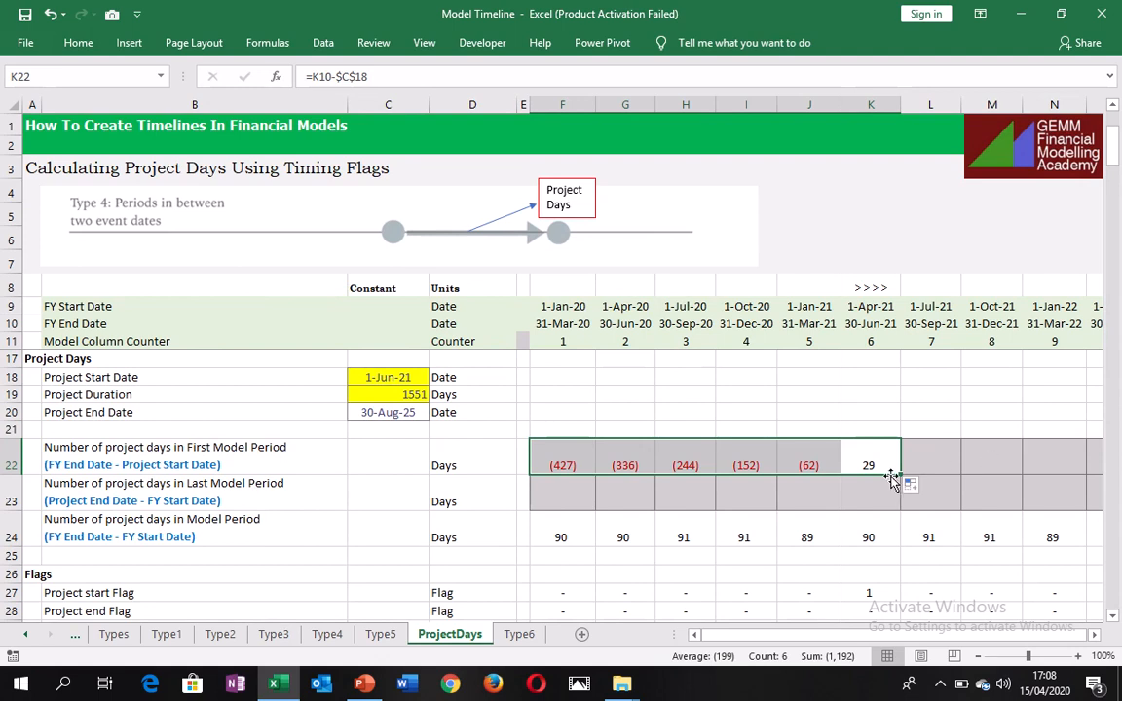
drag(901, 474, 1119, 482)
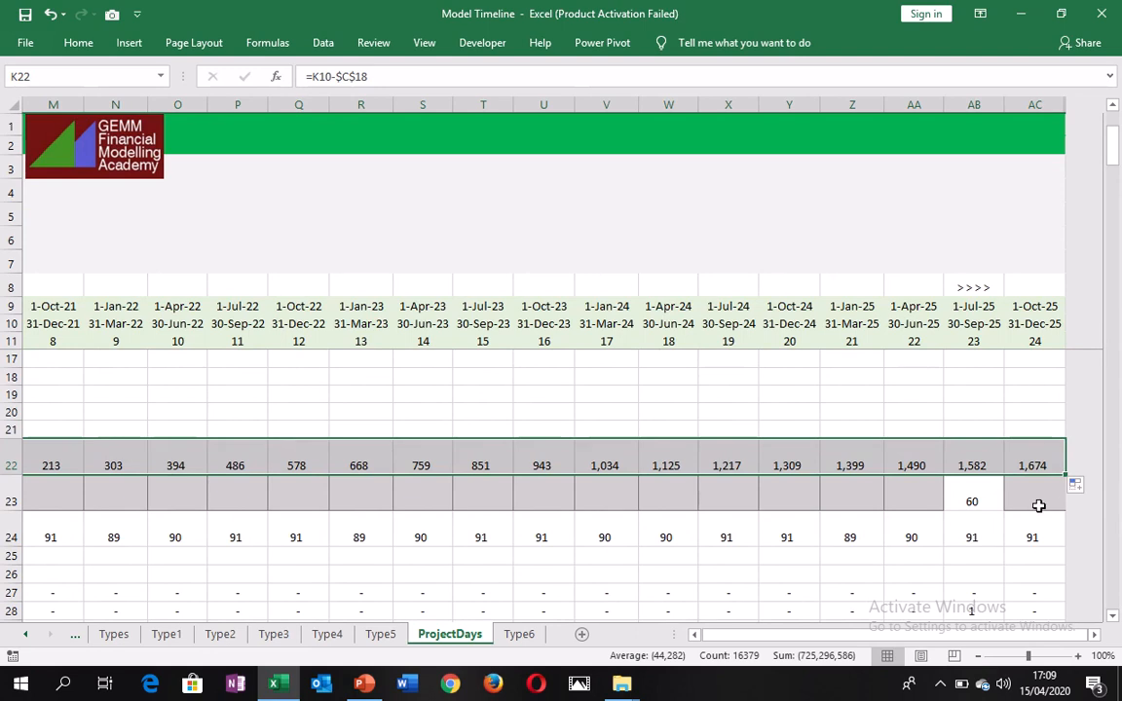
Examine column AB's last-model-period days in row 23 against its flags in rows 27 to 29.
click(973, 498)
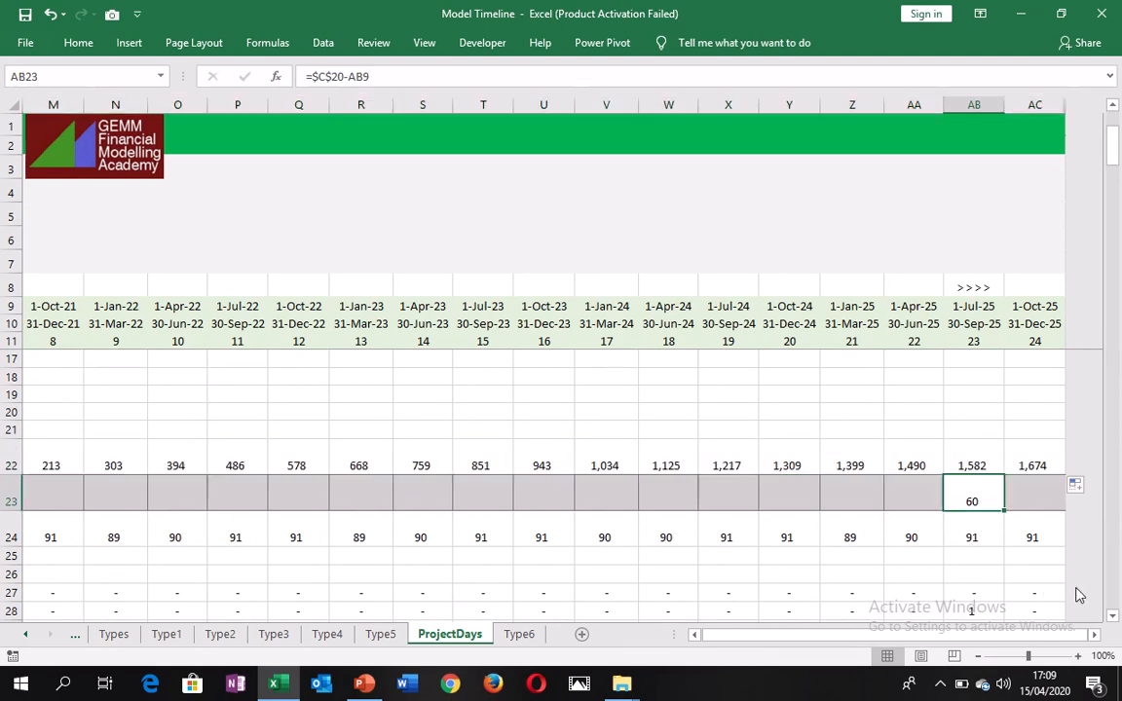
key(Down)
key(Down)
key(Down)
key(Down)
key(Down)
key(Down)
key(Down)
key(Down)
key(Down)
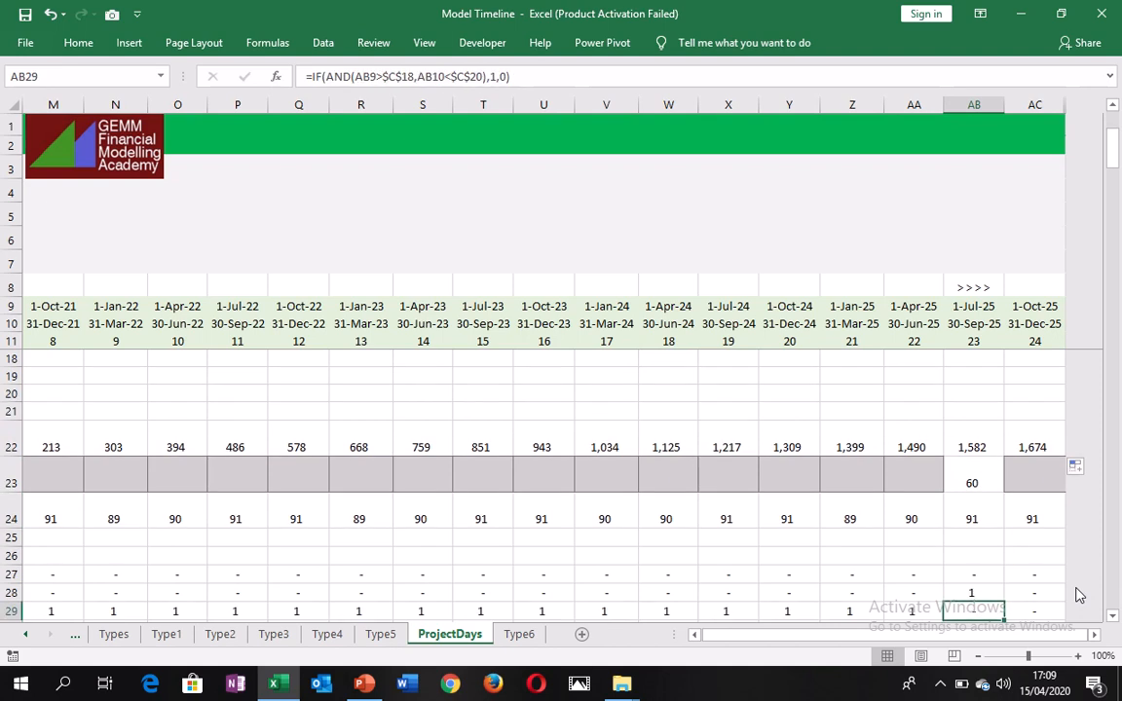
key(Down)
key(Up)
key(Up)
key(Up)
key(Up)
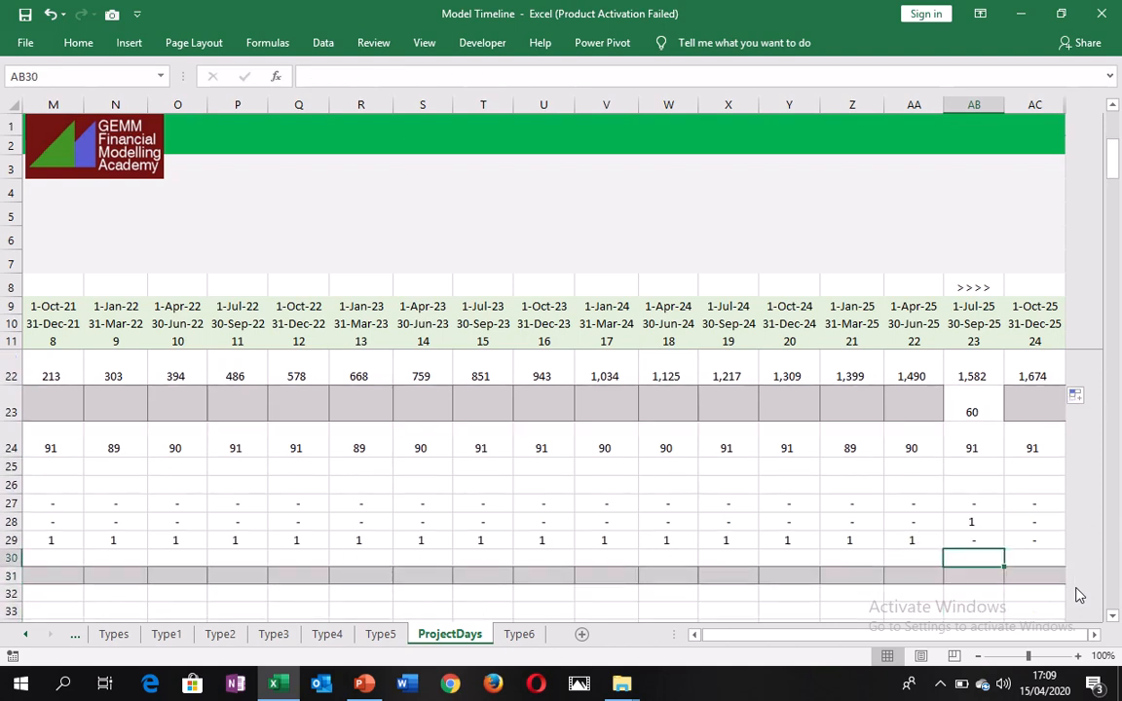
key(Up)
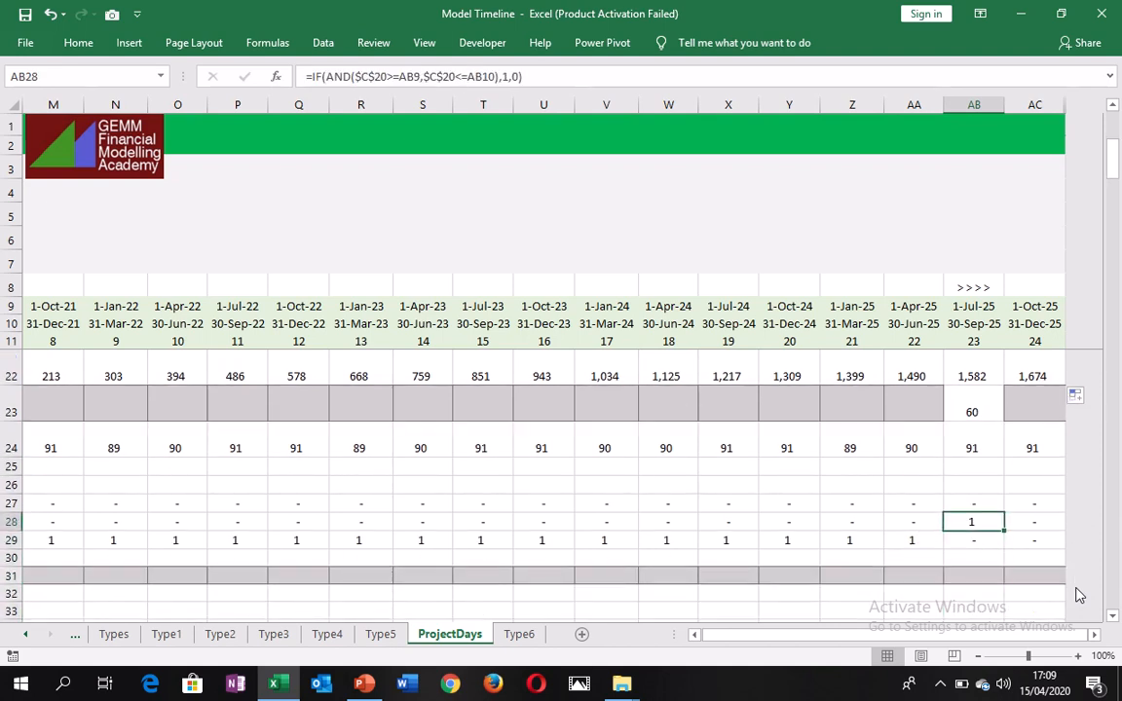
key(Up)
key(Up)
key(Up)
key(Up)
key(Up)
key(Down)
key(Down)
key(Down)
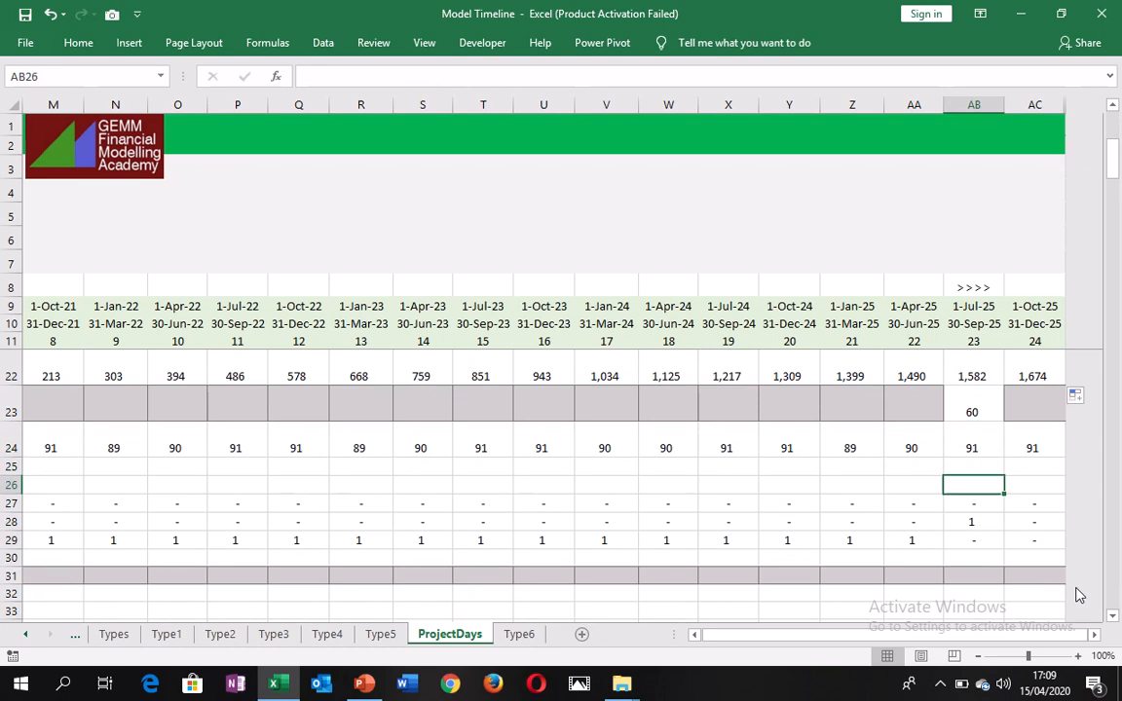
Compare the model period days in AA24 with the start, end and period flags in column AA.
key(Down)
key(Down)
key(Left)
key(Up)
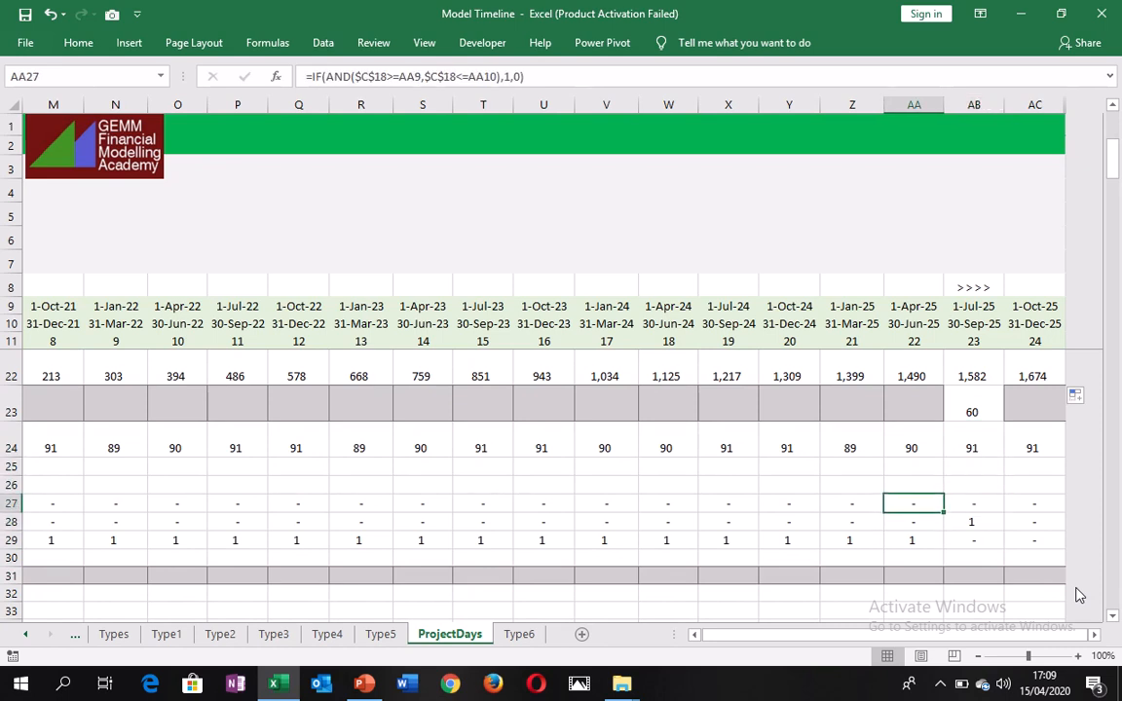
key(Up)
key(Up)
key(Up)
key(Up)
key(Up)
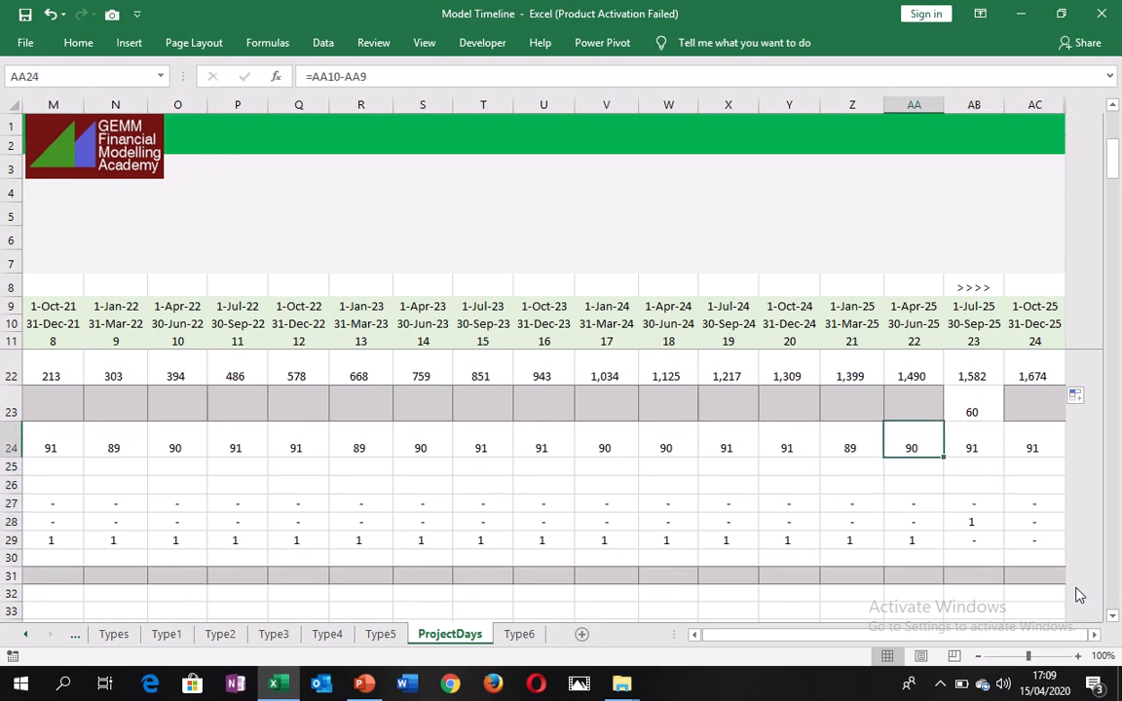
key(Down)
key(Down)
key(Down)
key(Down)
key(Down)
key(Down)
key(Down)
key(Down)
key(Down)
key(Down)
key(Down)
key(Down)
key(Down)
key(Down)
key(Down)
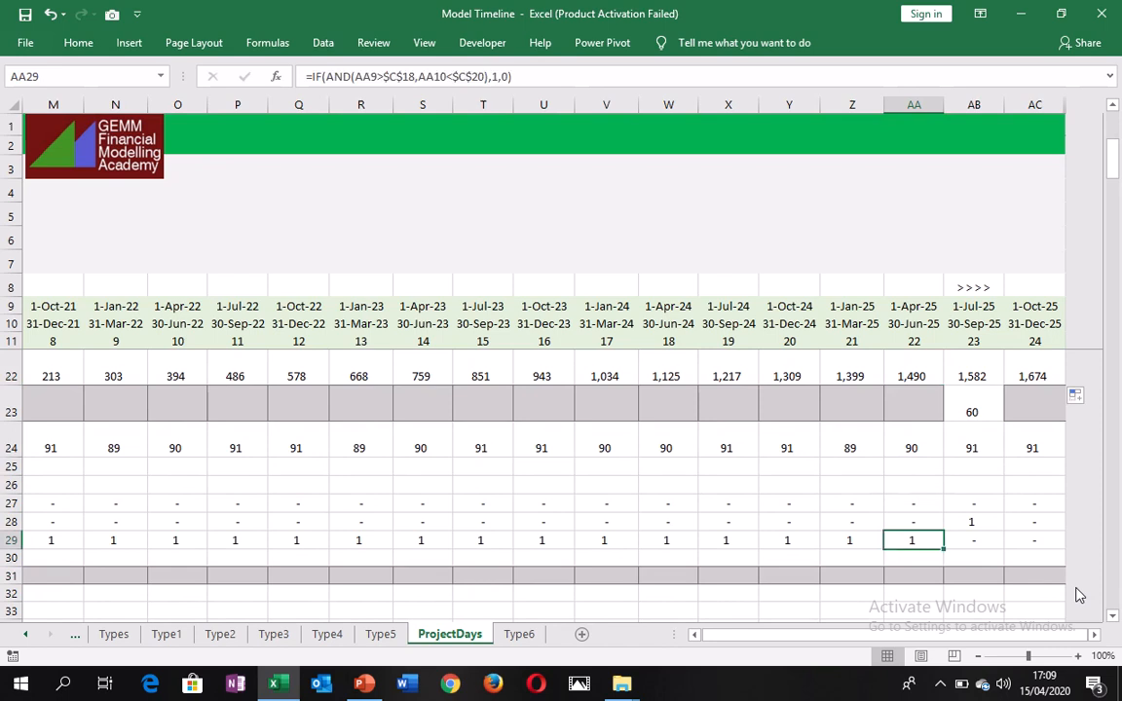
key(Down)
key(Down)
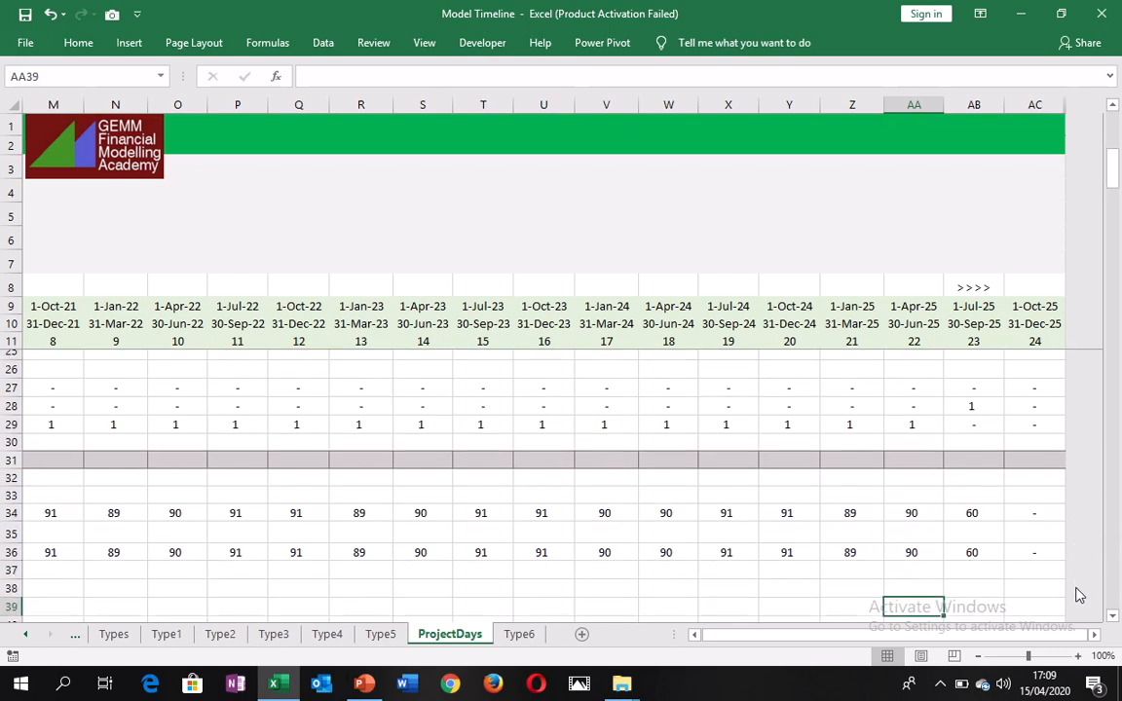
Review the calculated project days and their formula along row 34, from AA back to T and forward again.
key(Up)
key(Up)
key(Up)
key(Up)
key(Up)
key(Up)
key(Up)
key(Up)
key(Down)
key(Down)
key(Down)
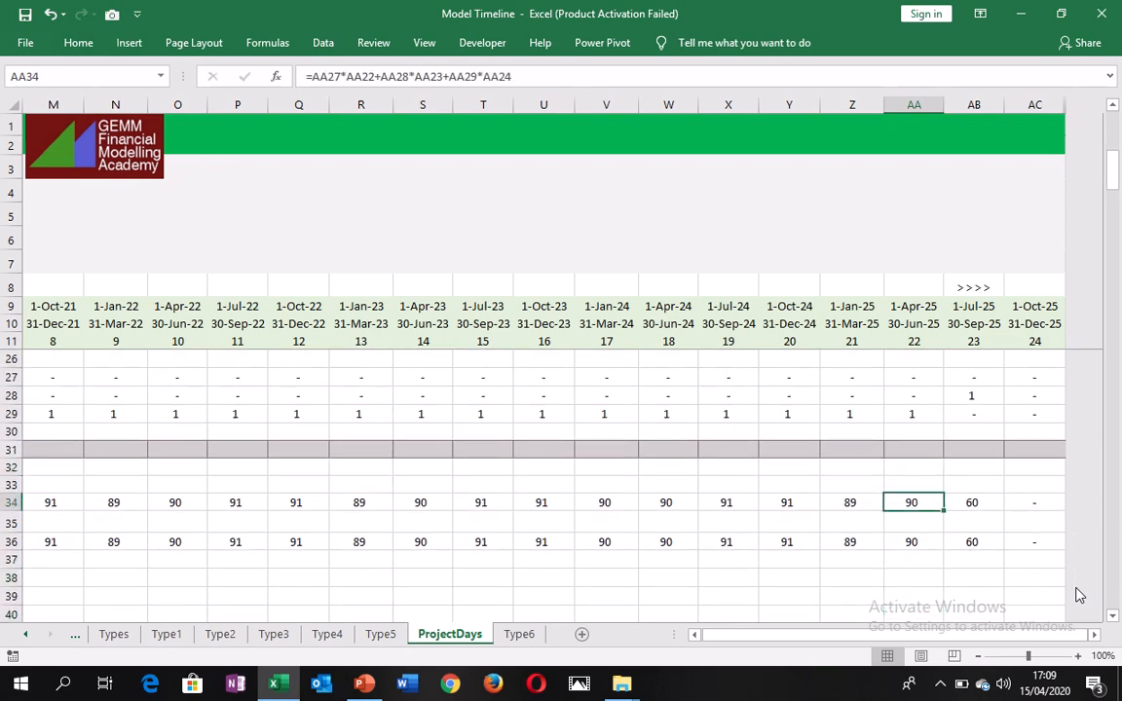
key(Left)
key(Left)
key(Left)
key(Left)
key(Left)
key(Left)
key(Left)
key(Left)
key(Right)
key(Right)
key(Right)
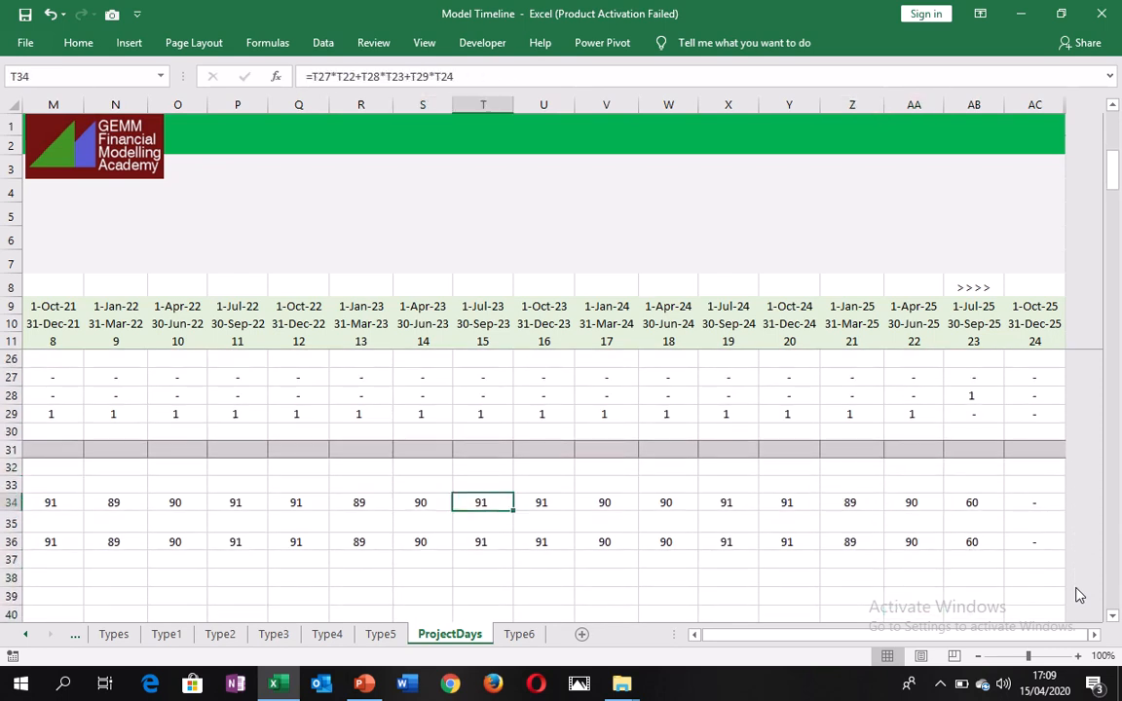
key(Right)
key(Right)
key(Right)
key(Right)
key(Right)
key(Up)
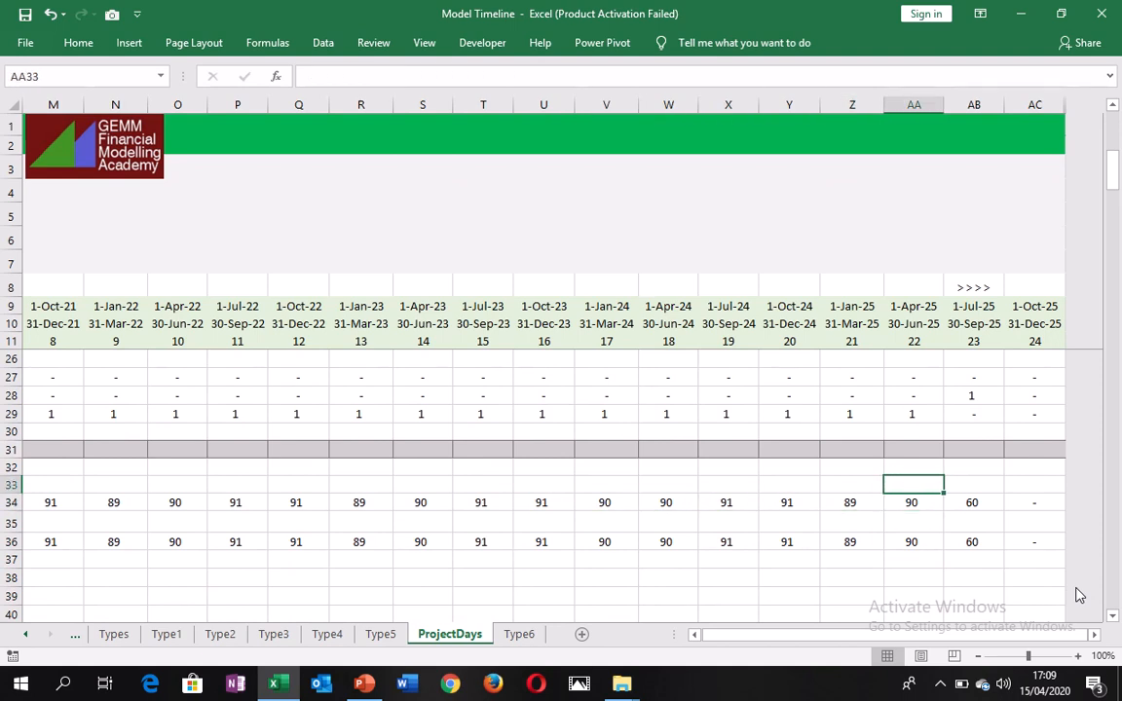
Check the column AA flags in rows 27 to 29 that feed the project days in AA34.
key(Up)
key(Up)
key(Up)
Fill the last-model-period days formula from AB23 back across row 23 to F23, and reselect AB23.
key(Up)
key(Down)
key(Down)
key(Down)
key(Down)
key(Down)
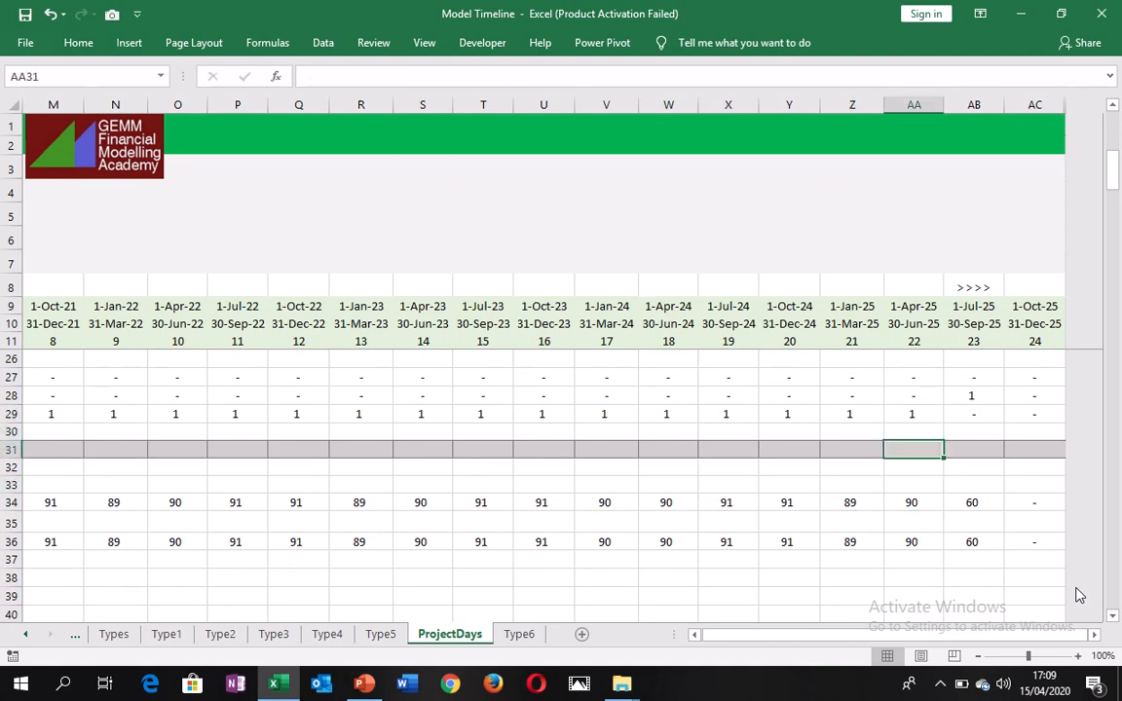
key(Up)
key(Up)
key(Up)
key(Up)
key(Up)
key(Up)
key(Up)
key(Up)
key(Up)
key(Up)
key(Up)
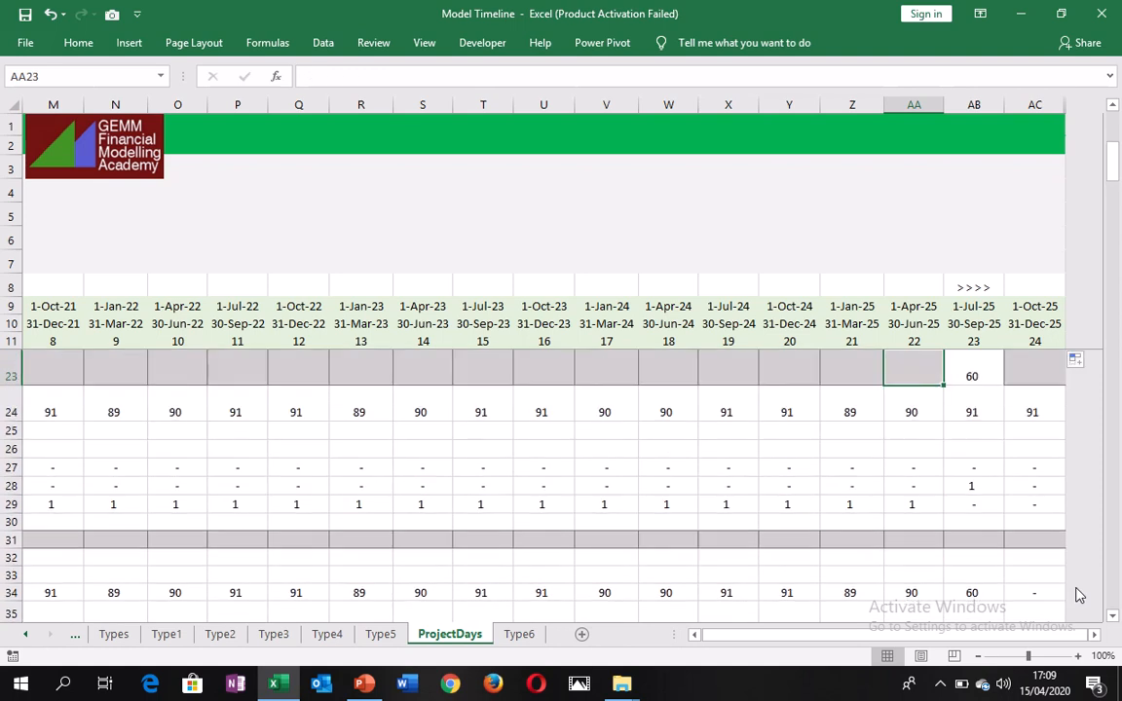
key(Up)
key(Up)
key(Down)
key(Down)
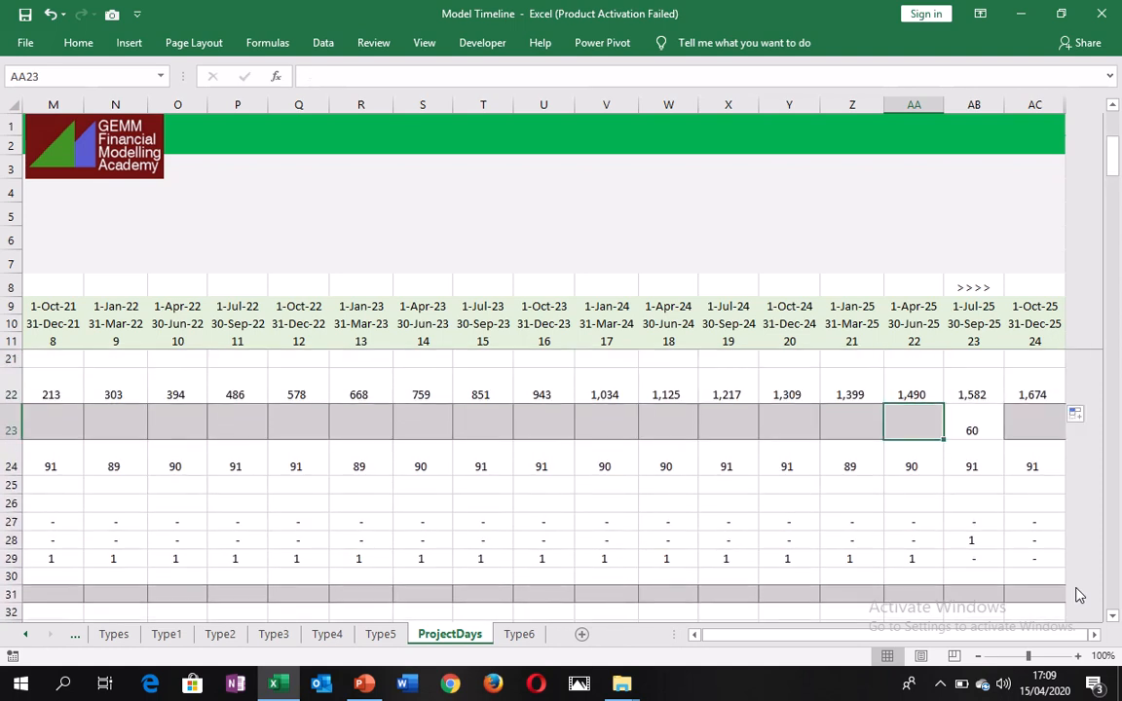
key(Right)
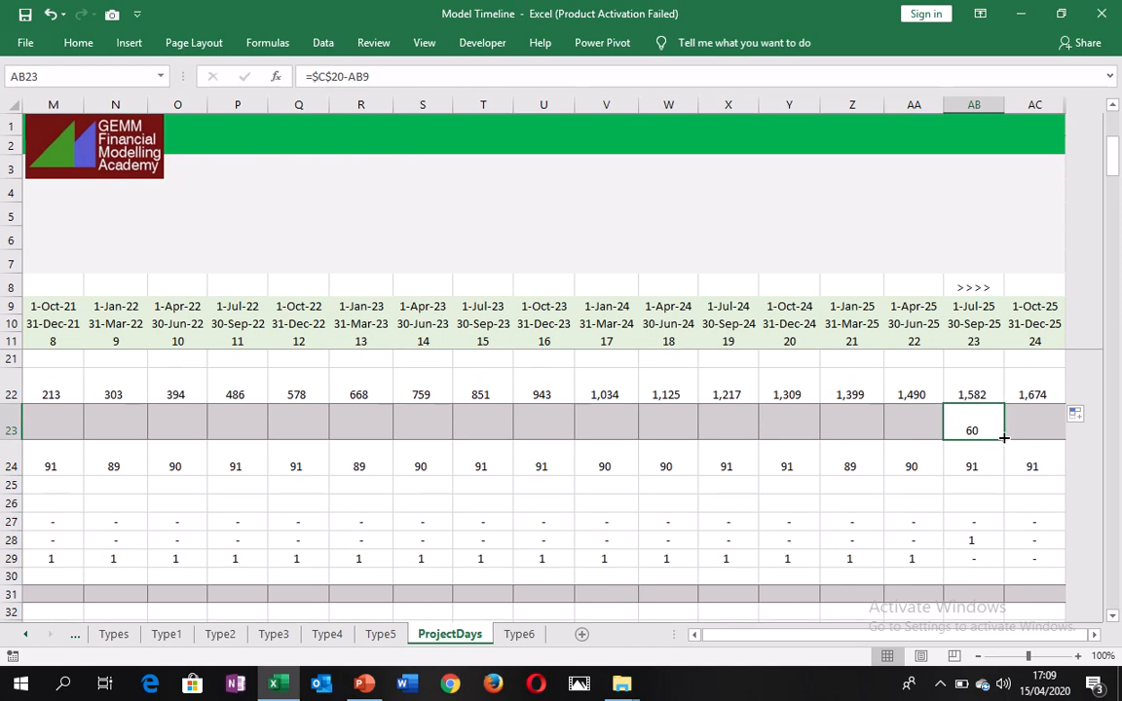
drag(1003, 438, 536, 438)
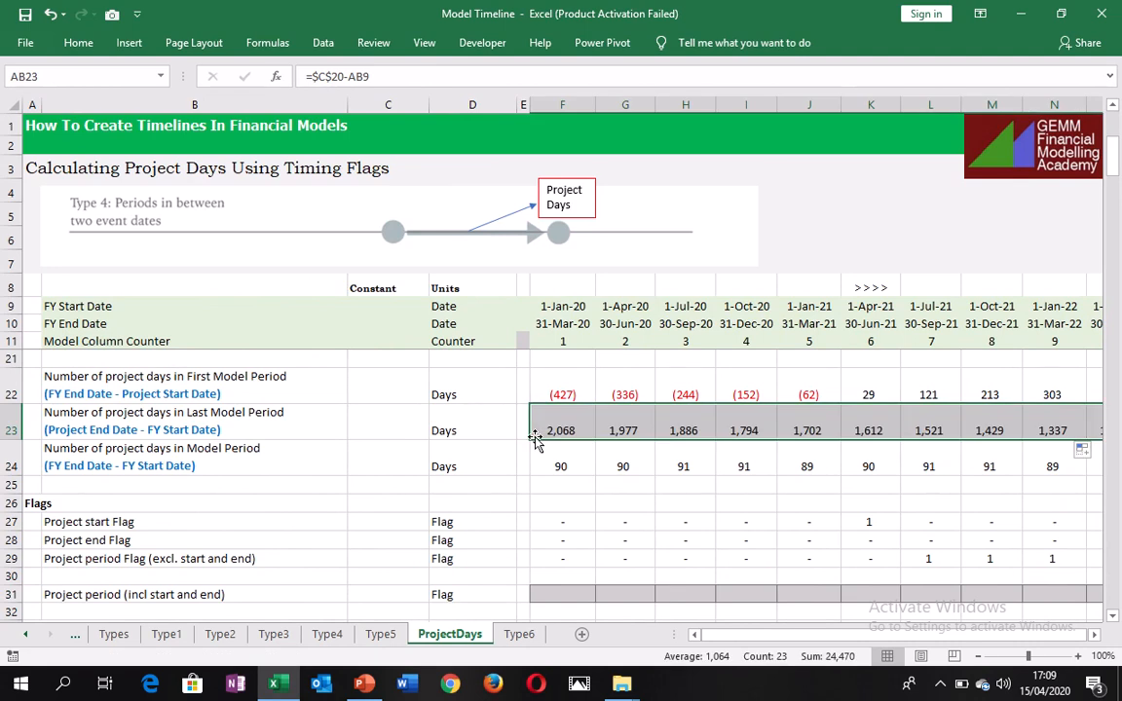
key(Right)
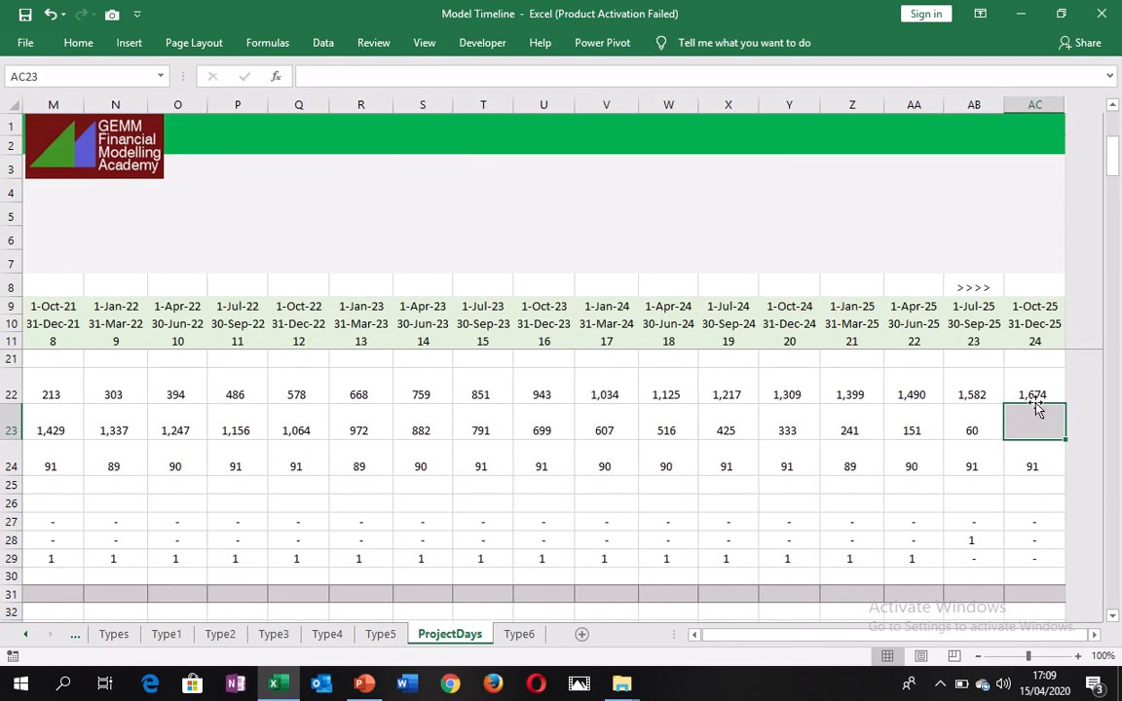
click(972, 426)
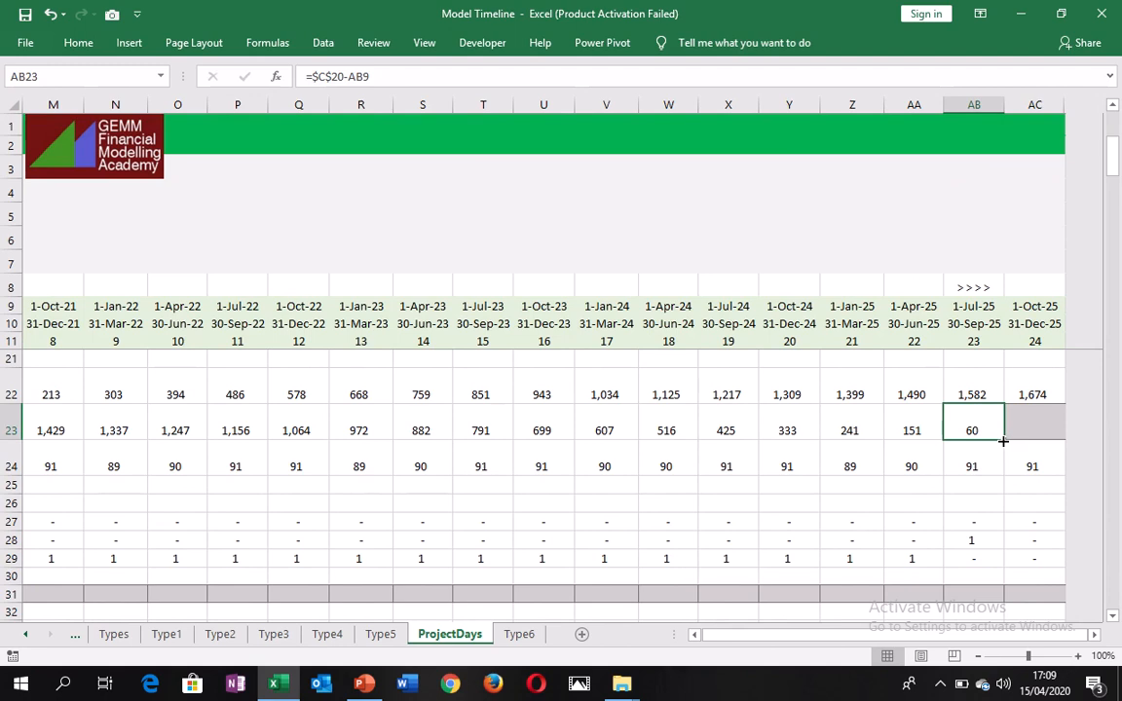
Extend the last-model-period days formula from AB23 into AC23 and compare it with the row's other periods.
drag(1001, 438, 1057, 439)
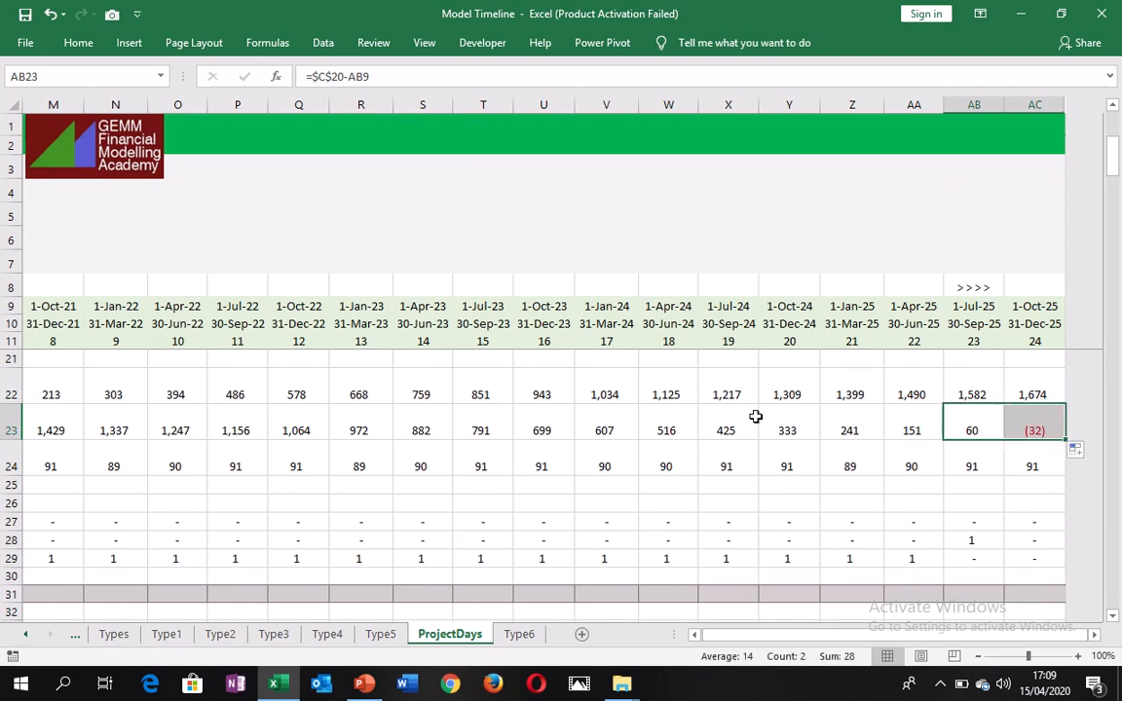
click(752, 426)
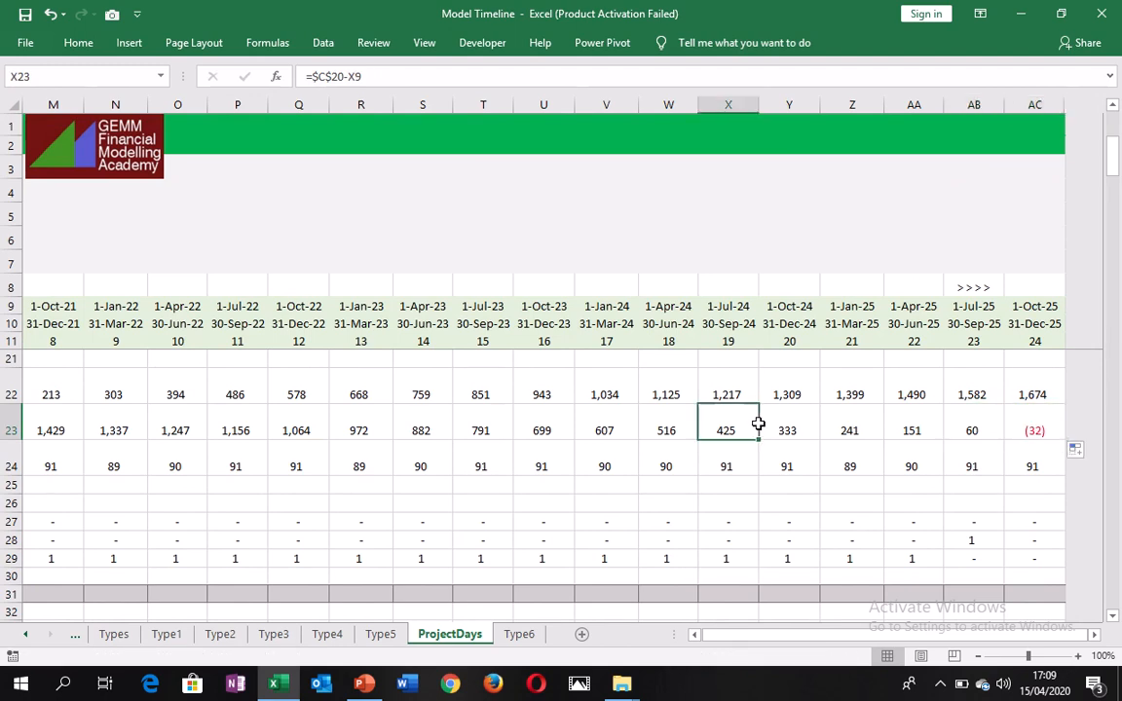
click(978, 420)
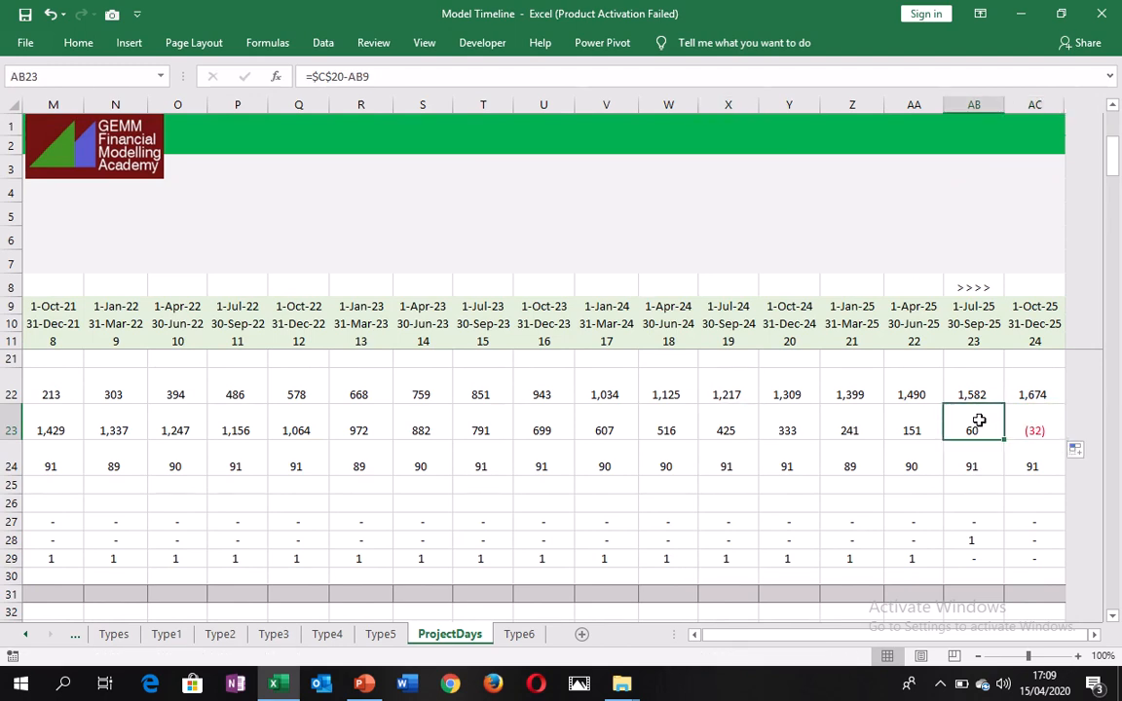
Check the first-model-period days formula in K22 against the project start flag in K27.
click(986, 379)
key(ctrl+Left)
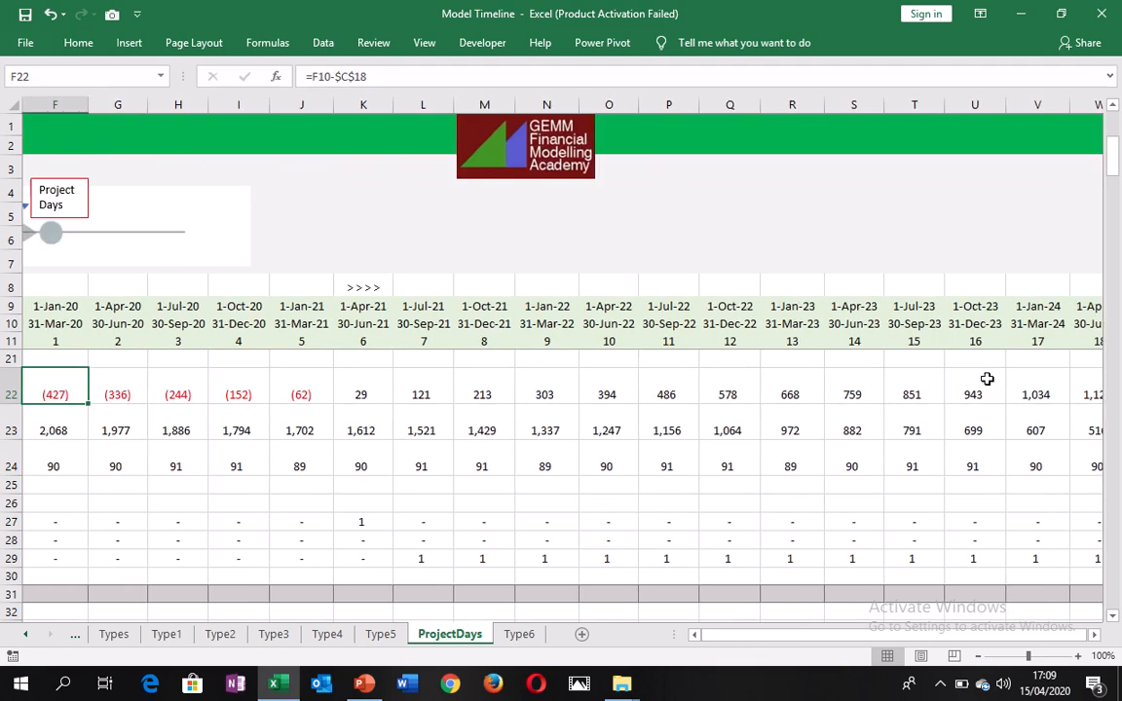
click(372, 396)
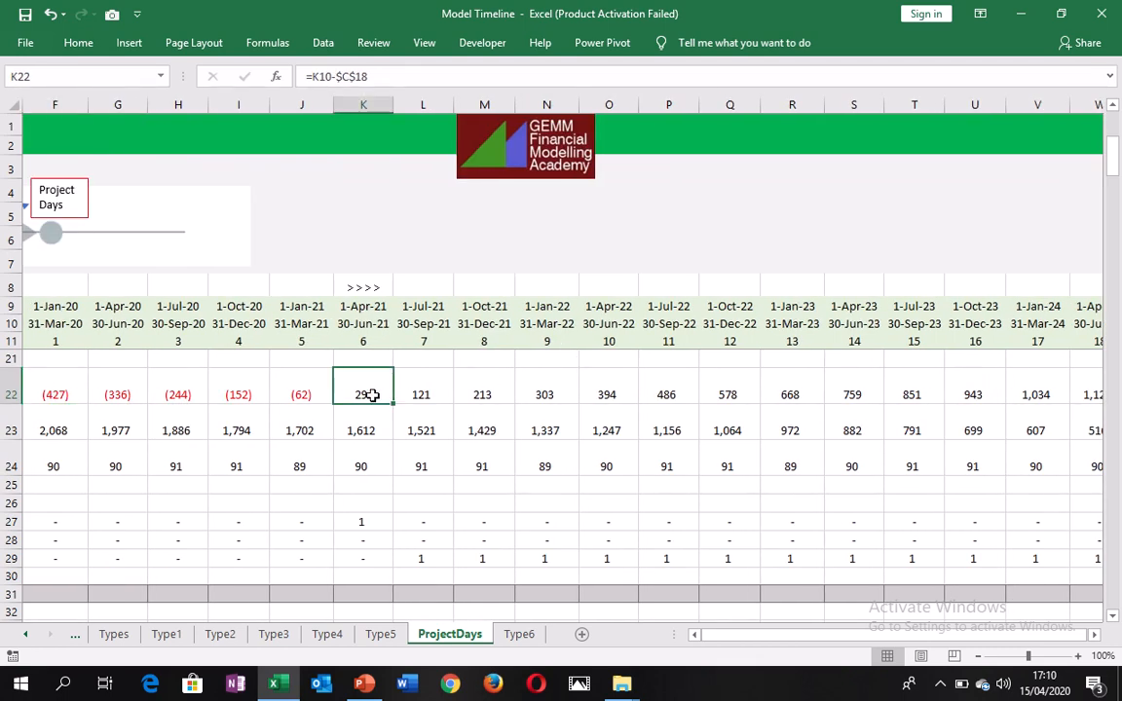
key(Down)
key(Down)
key(Down)
key(Down)
key(Down)
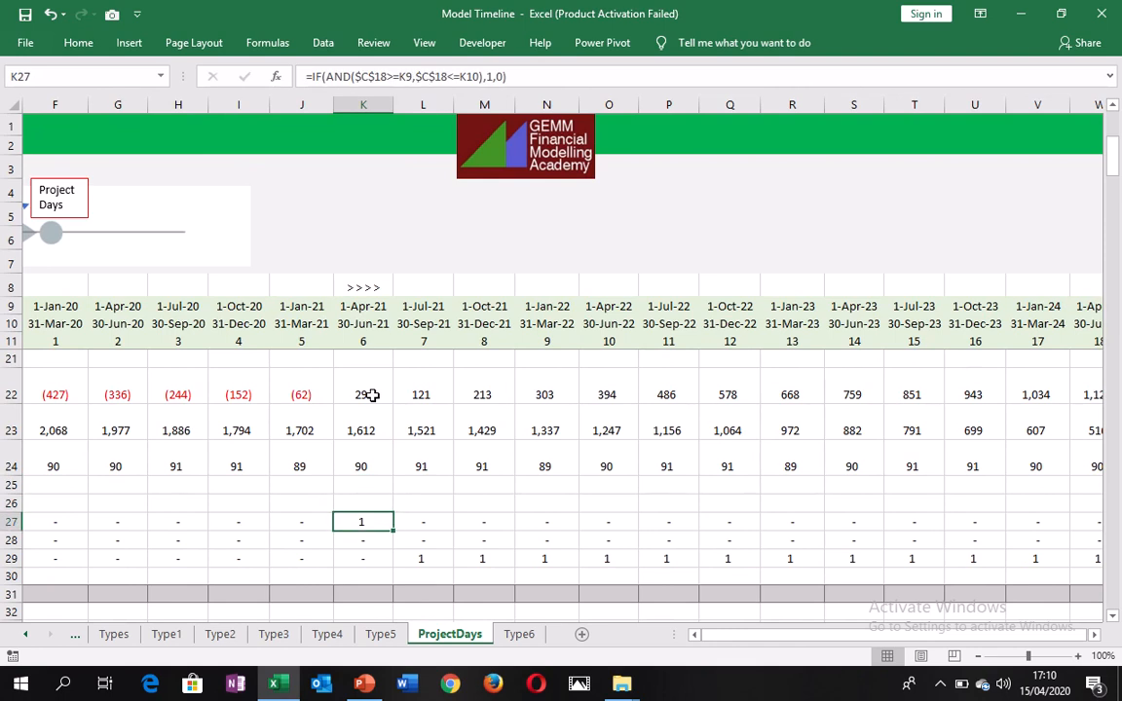
Review the project start flag and its formula along row 27, from the first period through AC27 and back.
key(Left)
key(Left)
key(Left)
key(Left)
key(Left)
key(Left)
key(Left)
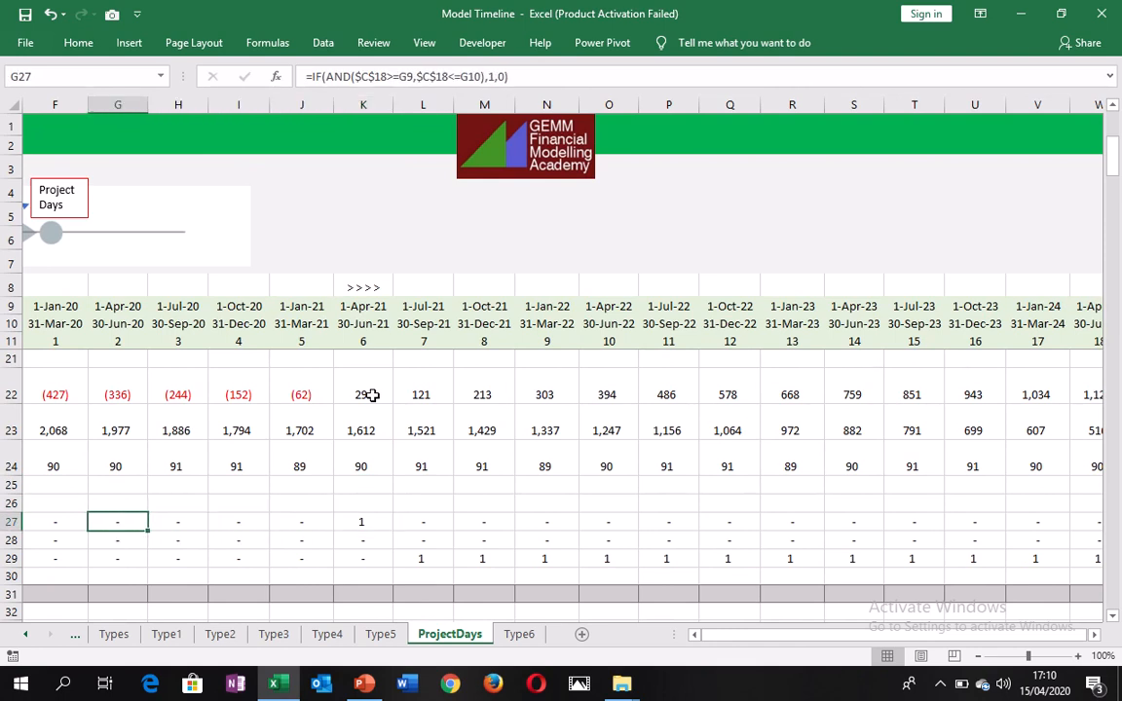
key(Left)
key(Left)
key(Left)
key(Right)
key(Right)
key(Right)
key(Right)
key(Right)
key(Right)
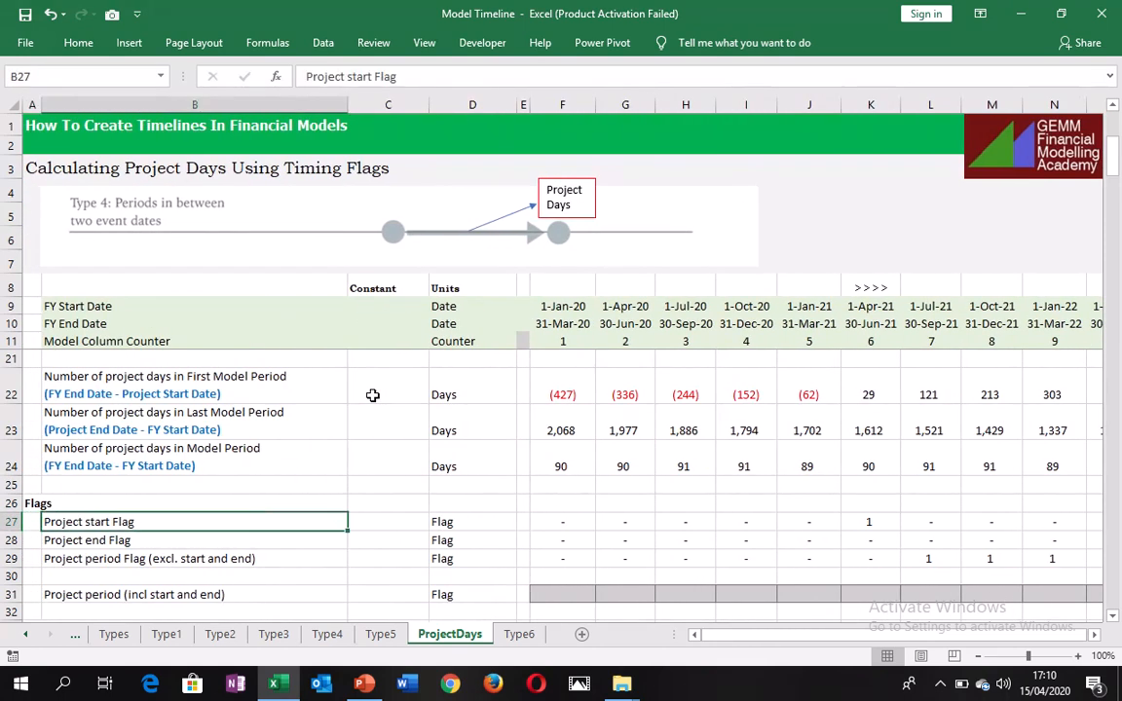
key(Right)
key(Right)
key(Right)
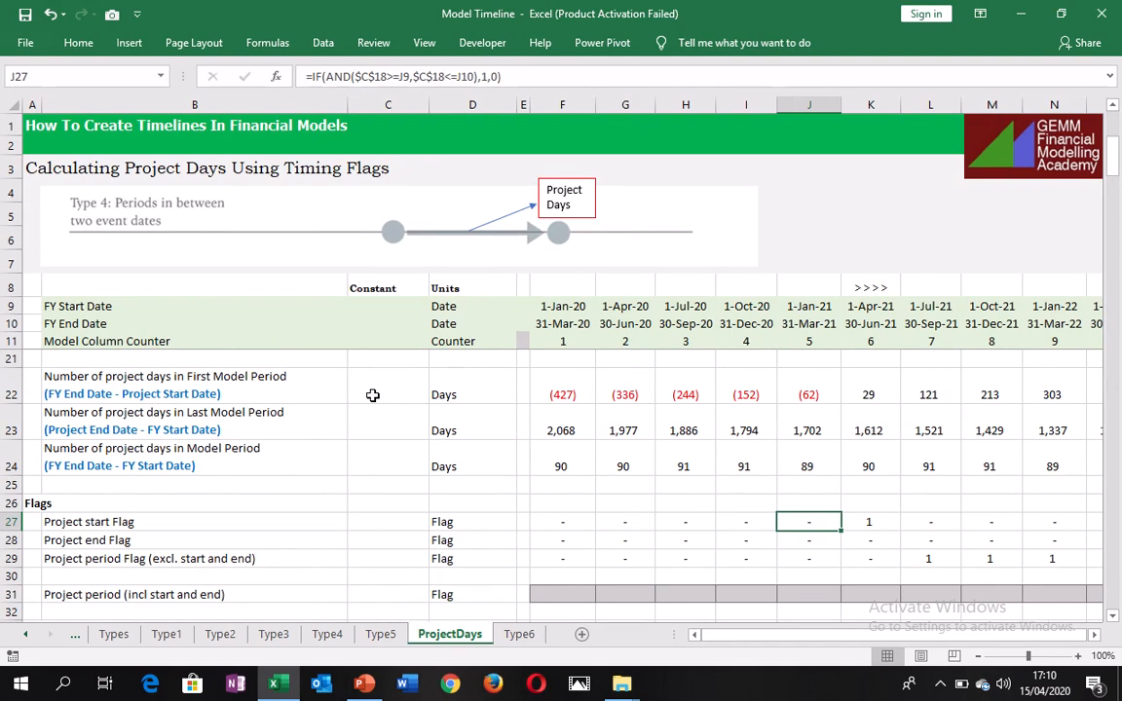
click(544, 516)
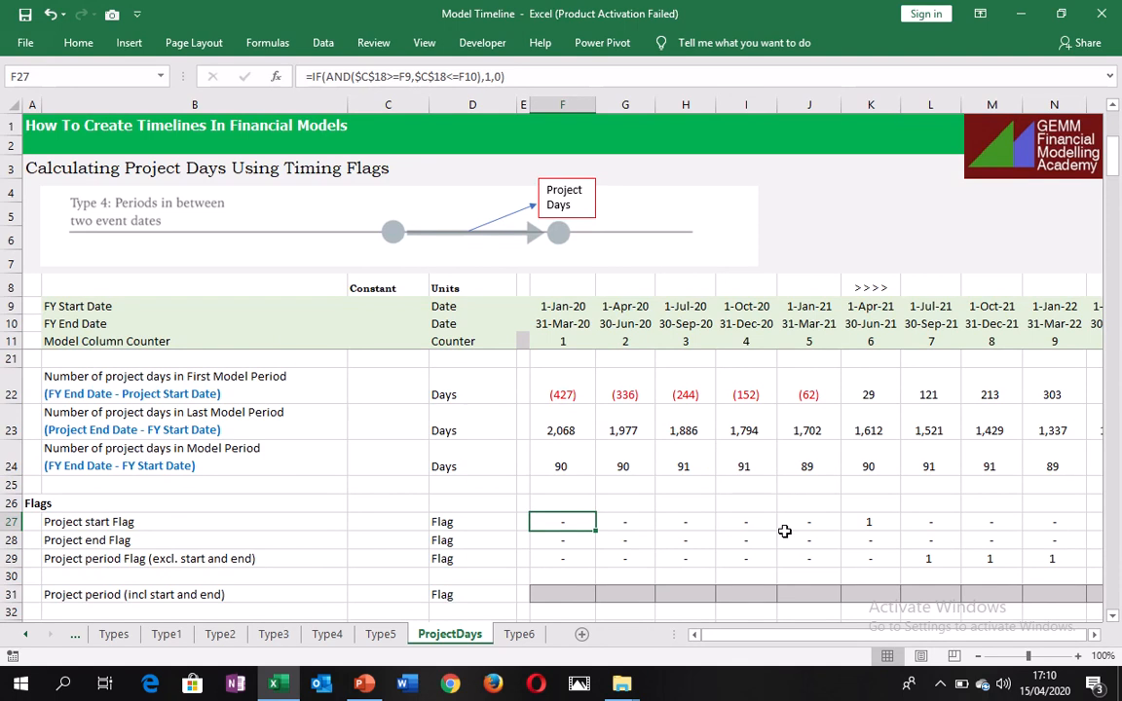
click(867, 523)
key(Right)
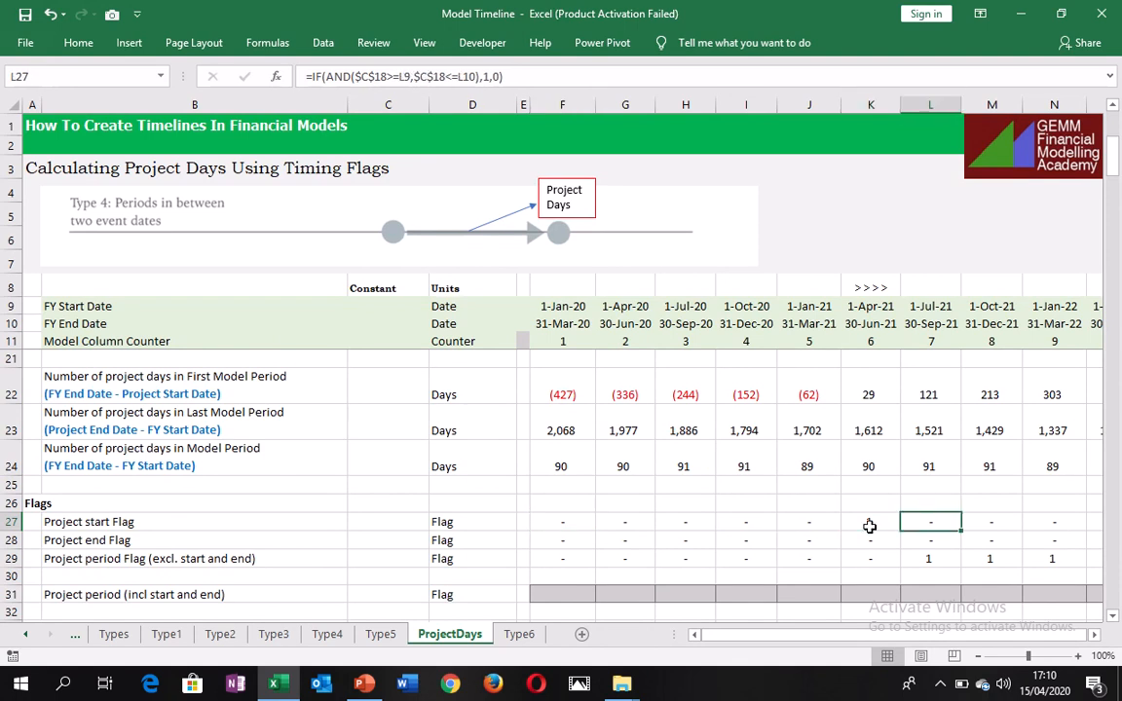
key(Right)
key(ctrl+Right)
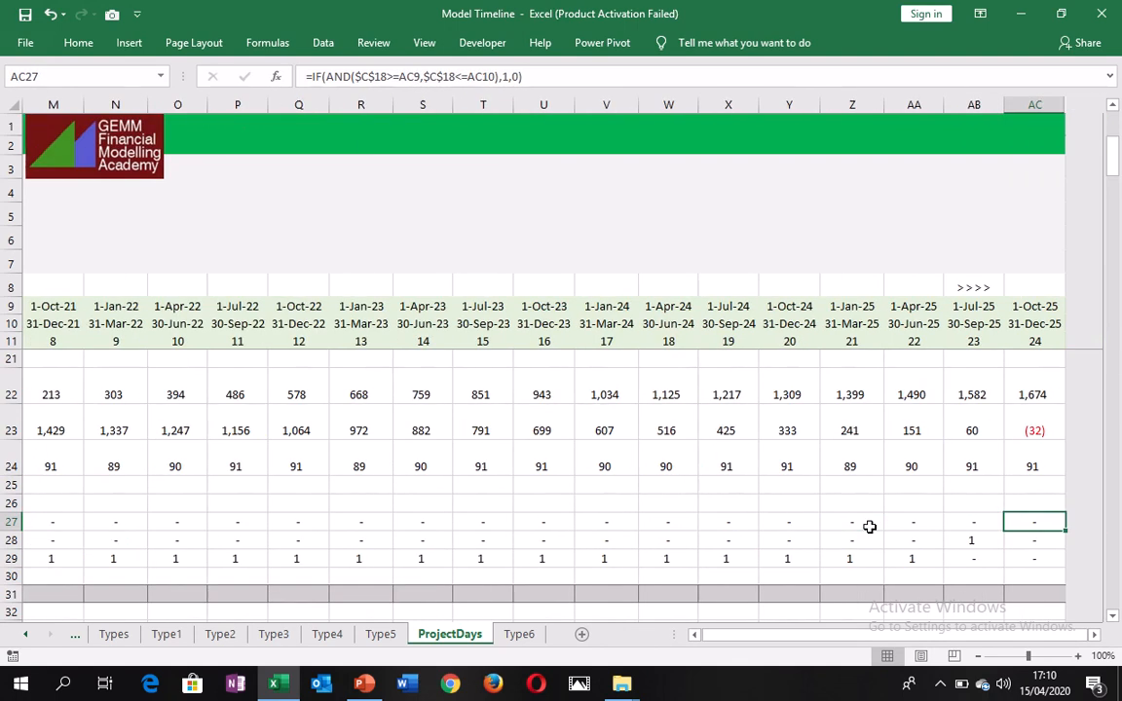
key(Left)
key(Left)
key(Left)
key(Left)
key(Left)
key(Left)
key(Left)
key(Left)
key(Left)
key(Left)
key(Left)
key(Left)
key(Left)
key(Left)
key(Left)
key(Left)
key(Left)
key(Left)
key(Left)
key(Left)
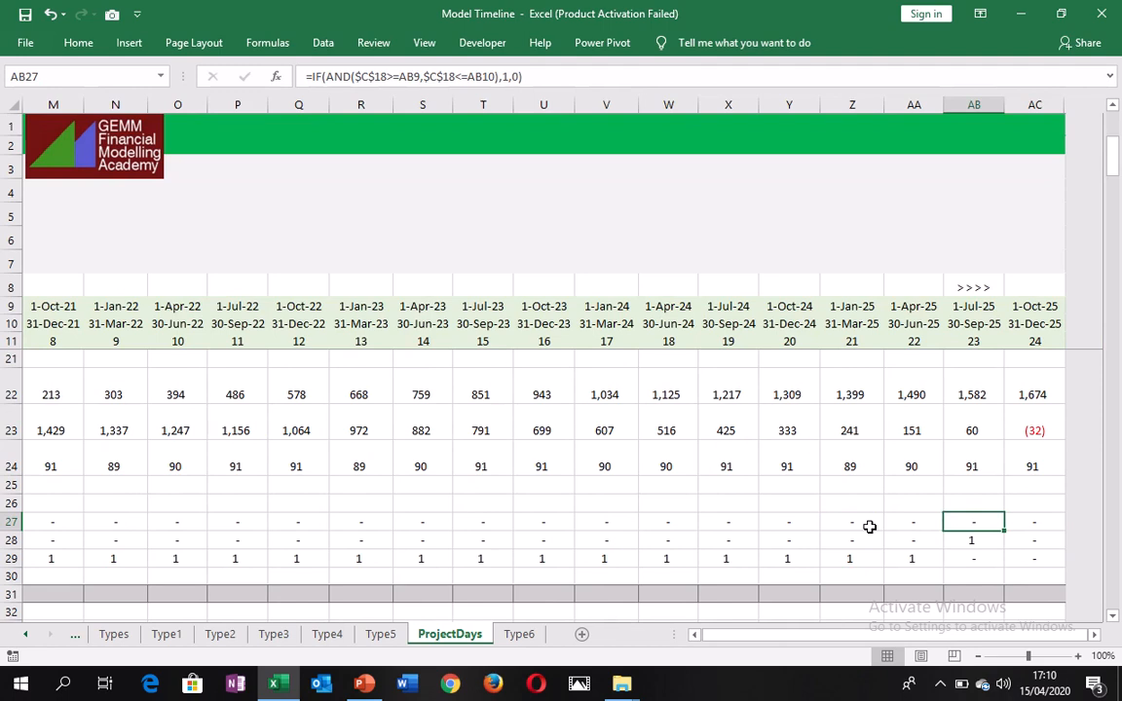
key(Left)
key(Left)
key(Left)
key(Left)
key(Left)
key(Left)
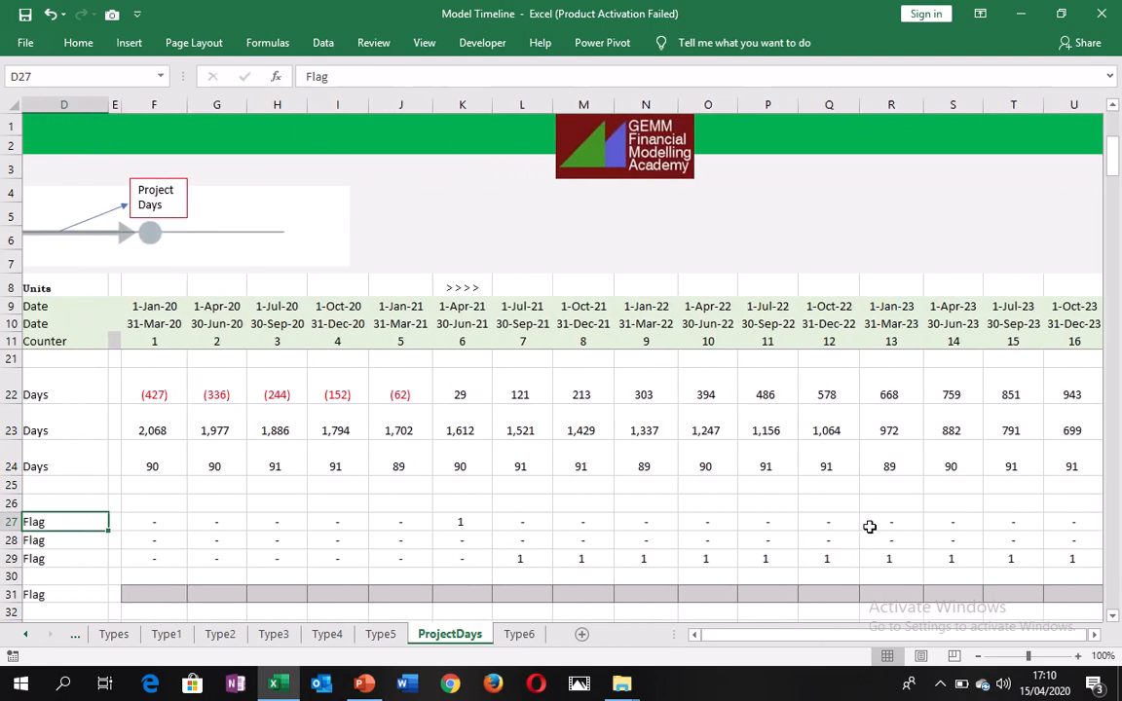
Examine the flag-based project days formula across row 34 through AC34 and back to the row's start.
key(Down)
key(Down)
key(Down)
key(Down)
key(Down)
key(Down)
key(Down)
key(Down)
key(Down)
key(Down)
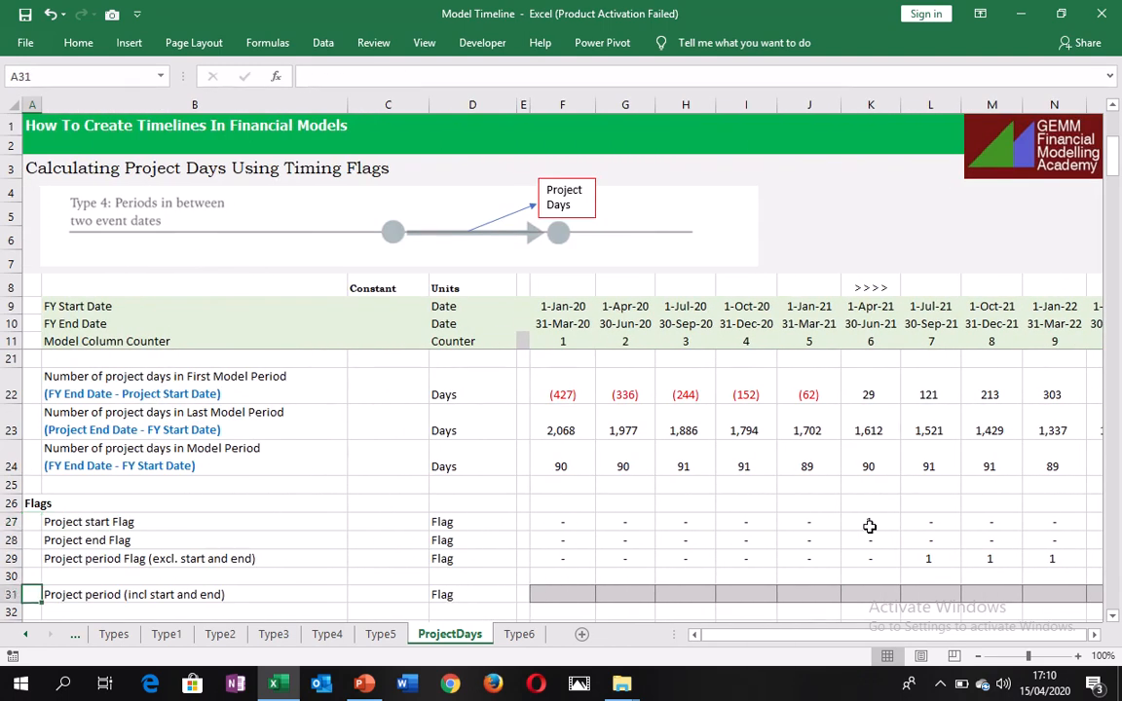
key(Up)
key(Up)
key(Up)
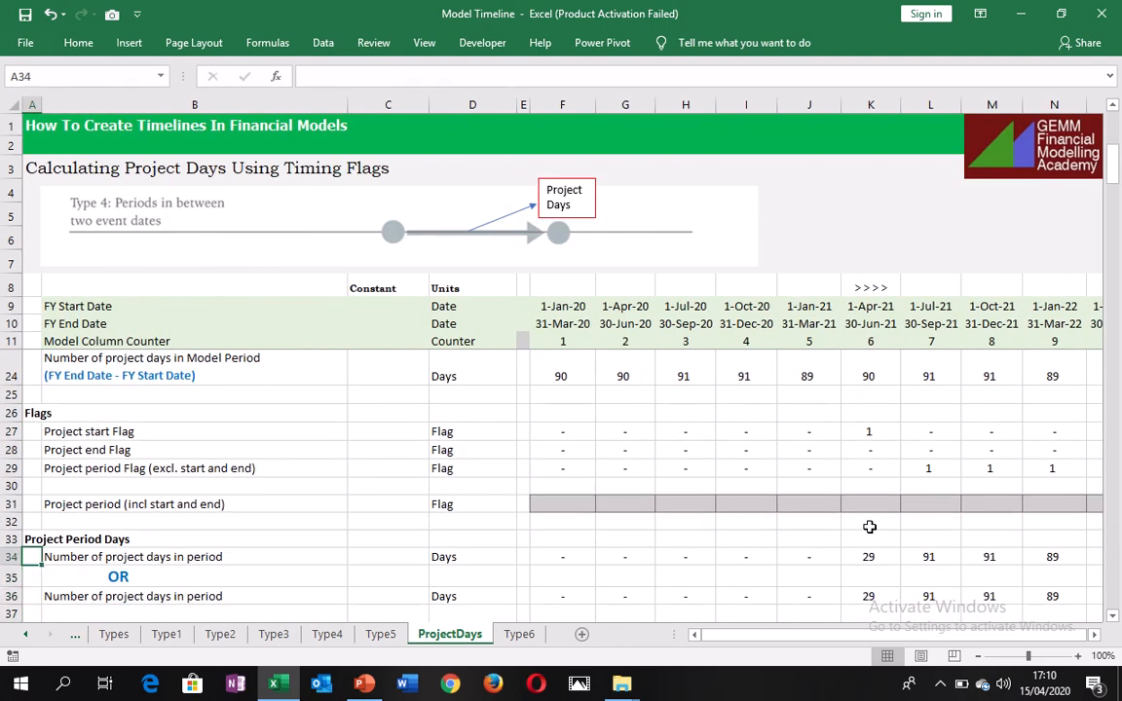
key(Right)
key(Right)
key(Right)
key(Right)
key(Right)
key(Right)
key(Right)
key(Right)
key(Right)
key(Right)
key(Right)
key(Right)
key(Right)
key(Right)
key(Right)
key(Right)
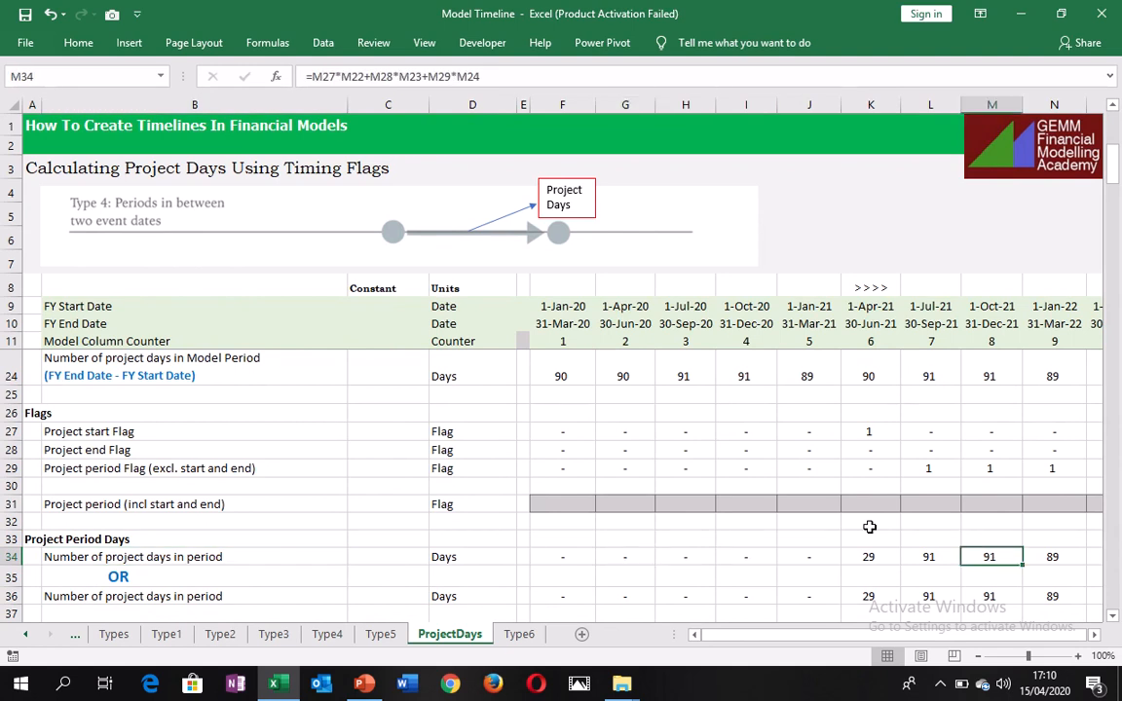
key(Right)
key(Right)
key(Right)
key(Right)
key(Right)
key(Right)
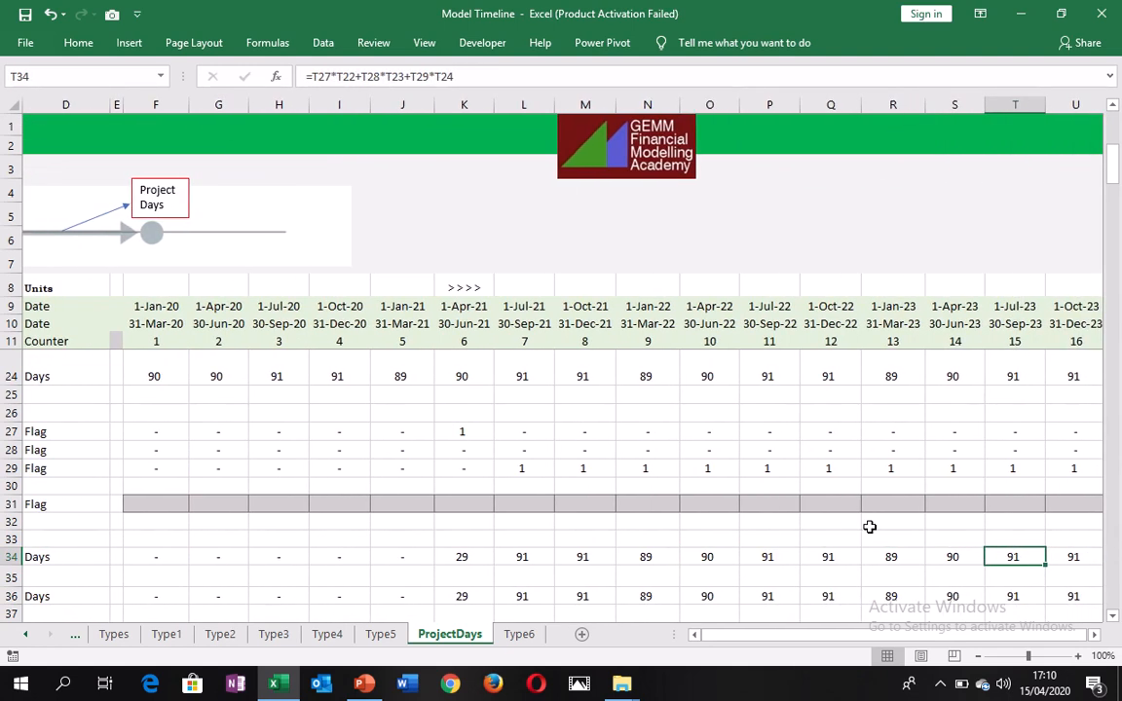
key(Right)
key(Right)
key(Right)
key(Right)
key(Right)
key(Right)
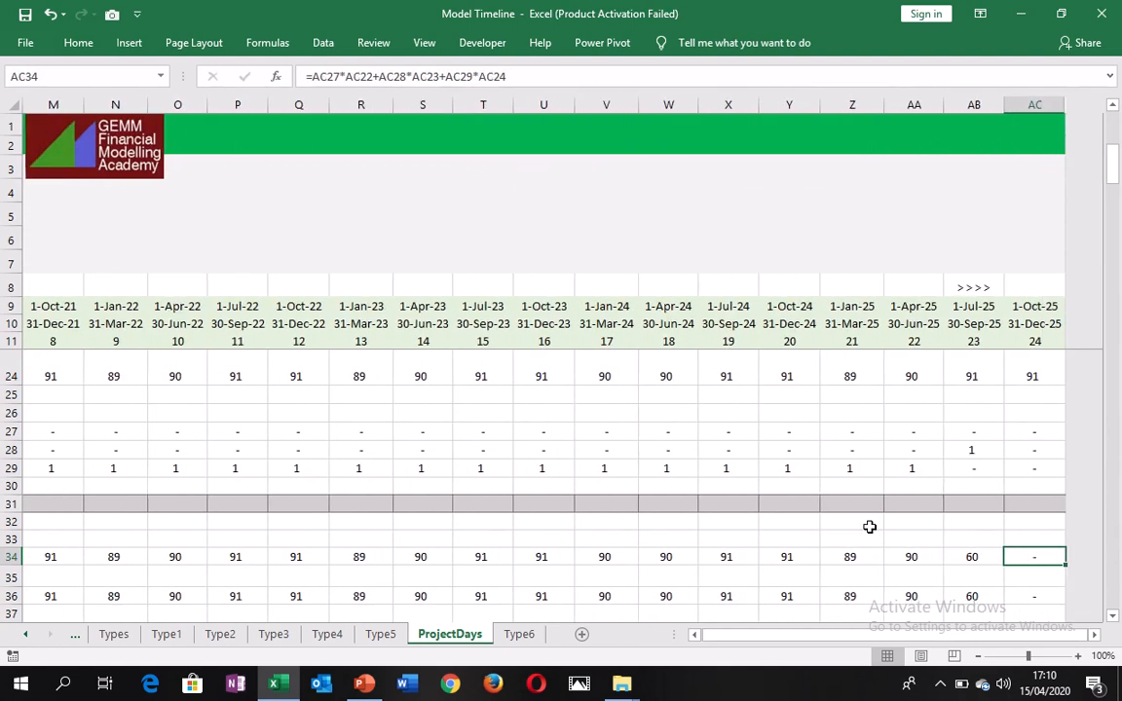
key(Left)
key(Left)
key(Left)
key(Left)
key(Left)
key(Left)
key(Left)
key(Left)
key(Left)
key(Left)
key(Left)
key(Left)
key(Left)
key(Left)
key(Left)
key(Left)
key(Left)
key(Left)
key(Left)
key(Left)
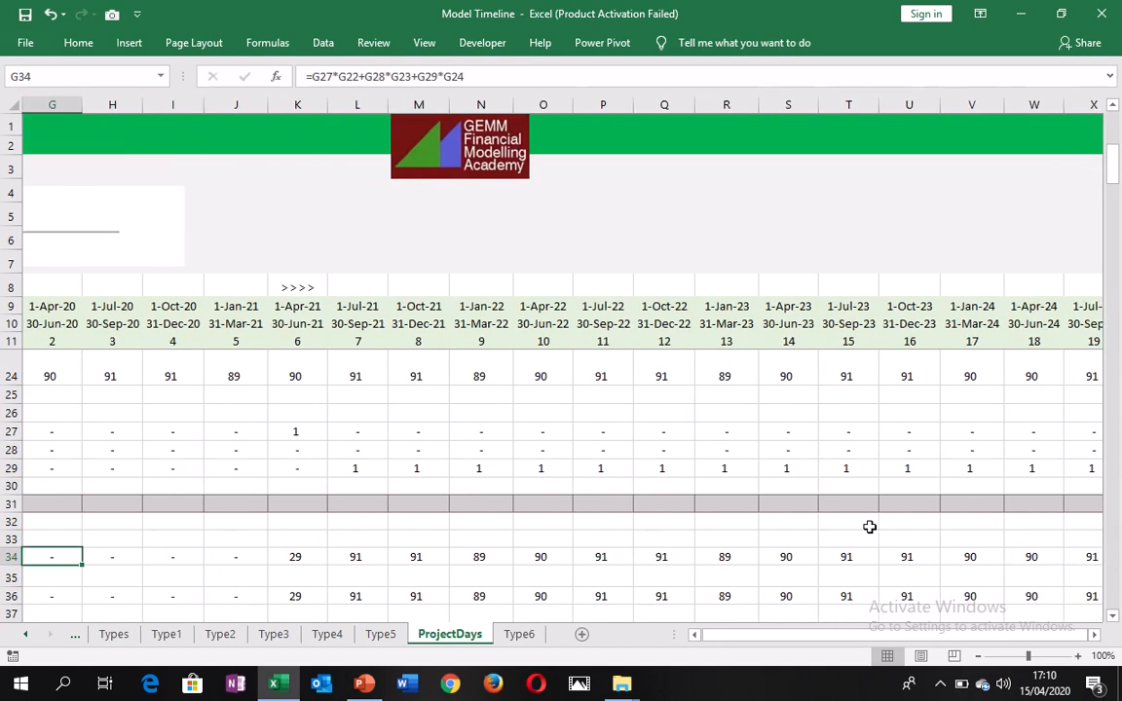
key(Left)
key(Left)
key(Left)
key(Left)
key(Left)
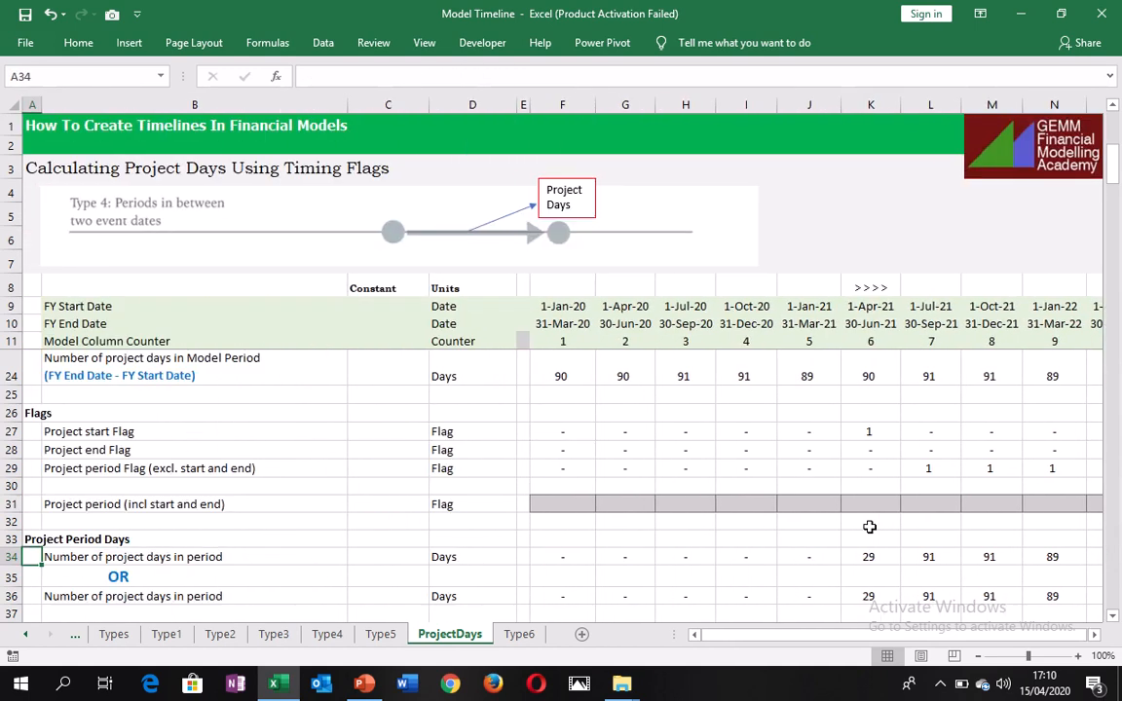
Examine the alternative project days formula in F36, which calculates the day differences directly from the dates.
key(Down)
key(Down)
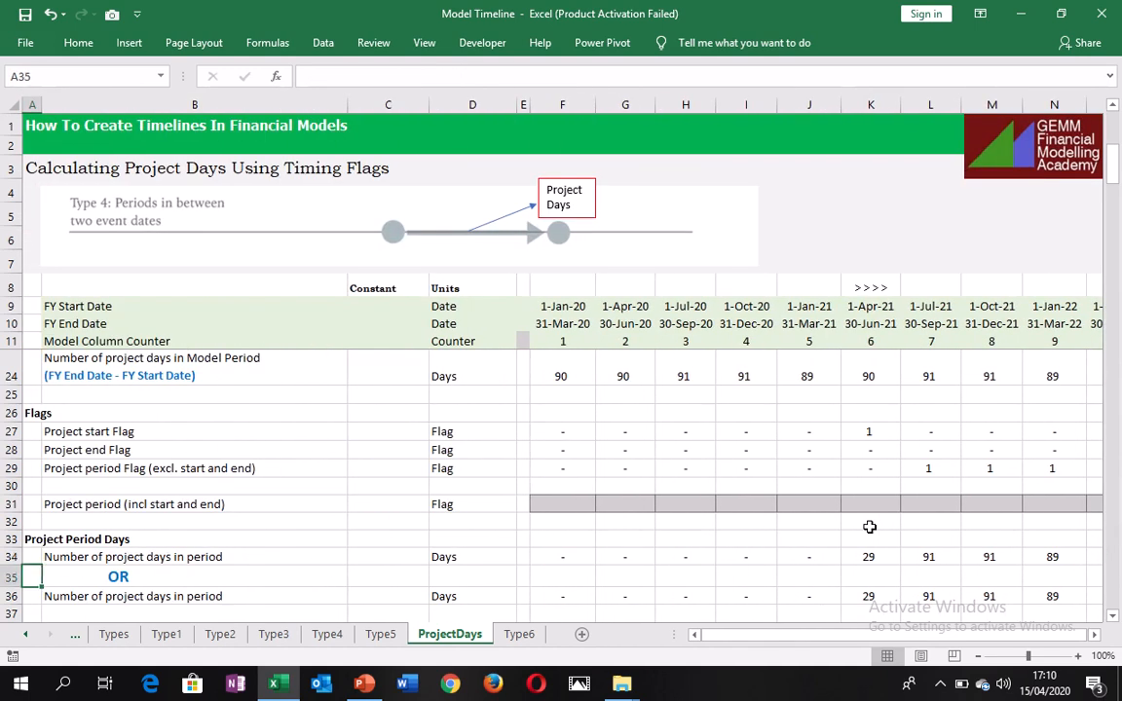
key(Right)
key(Right)
key(Right)
key(Right)
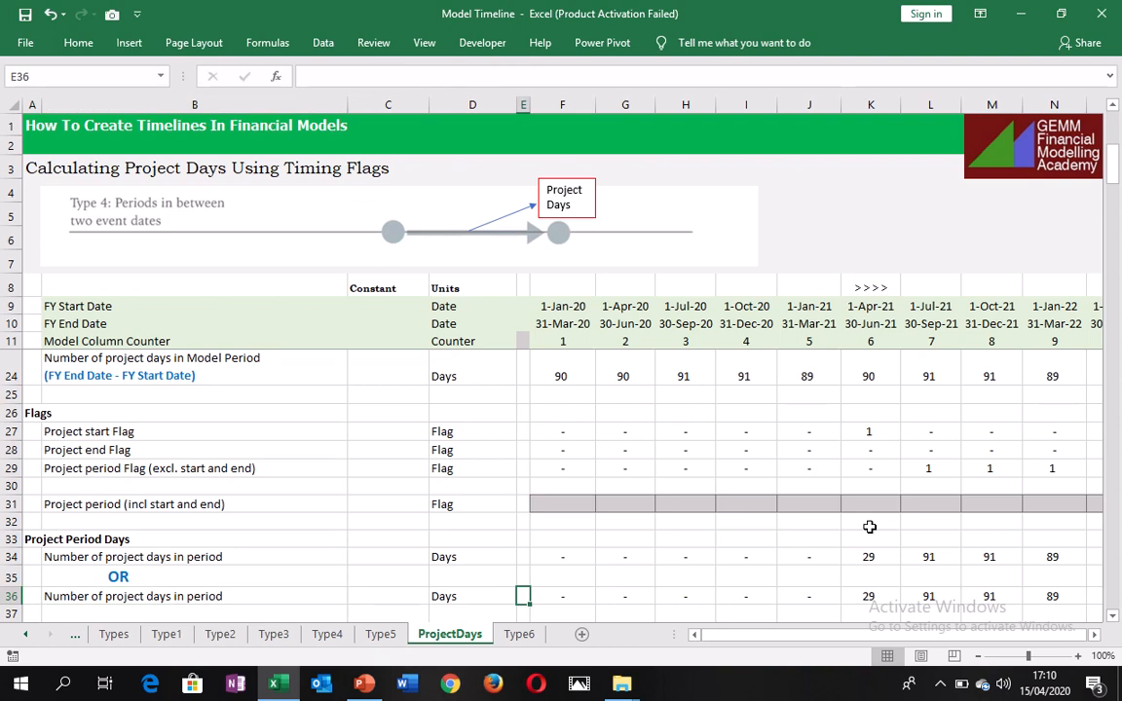
key(Right)
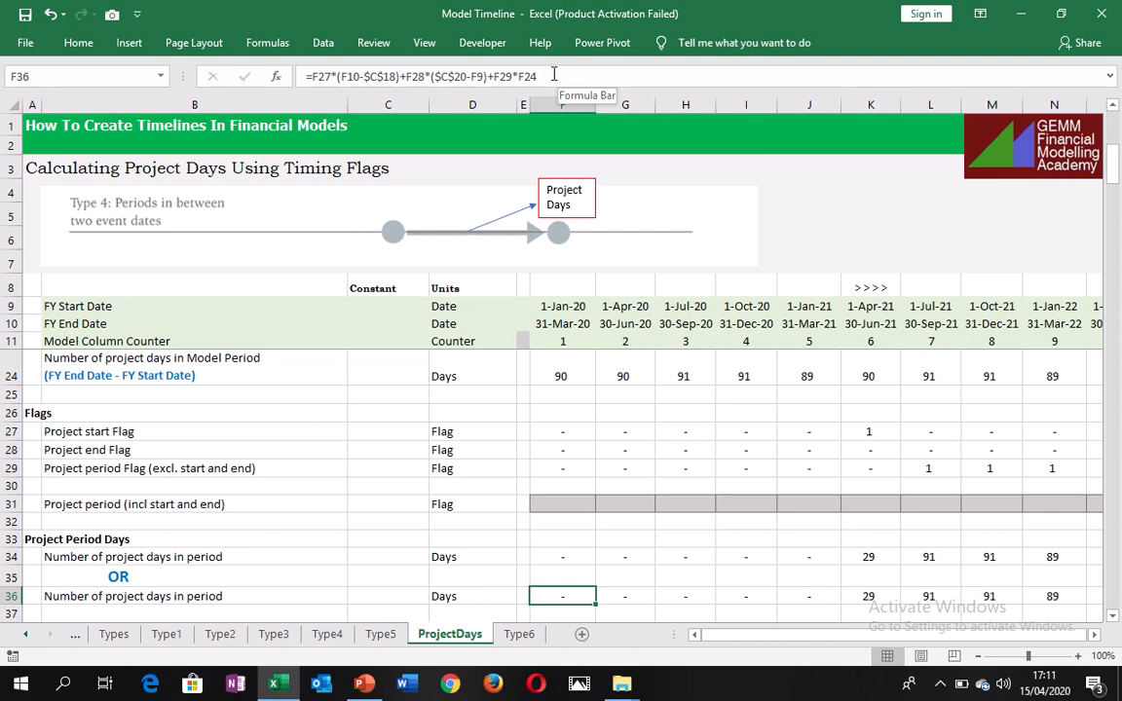
key(Down)
key(Down)
key(Down)
key(Up)
key(Up)
key(Up)
key(Up)
key(Up)
key(Up)
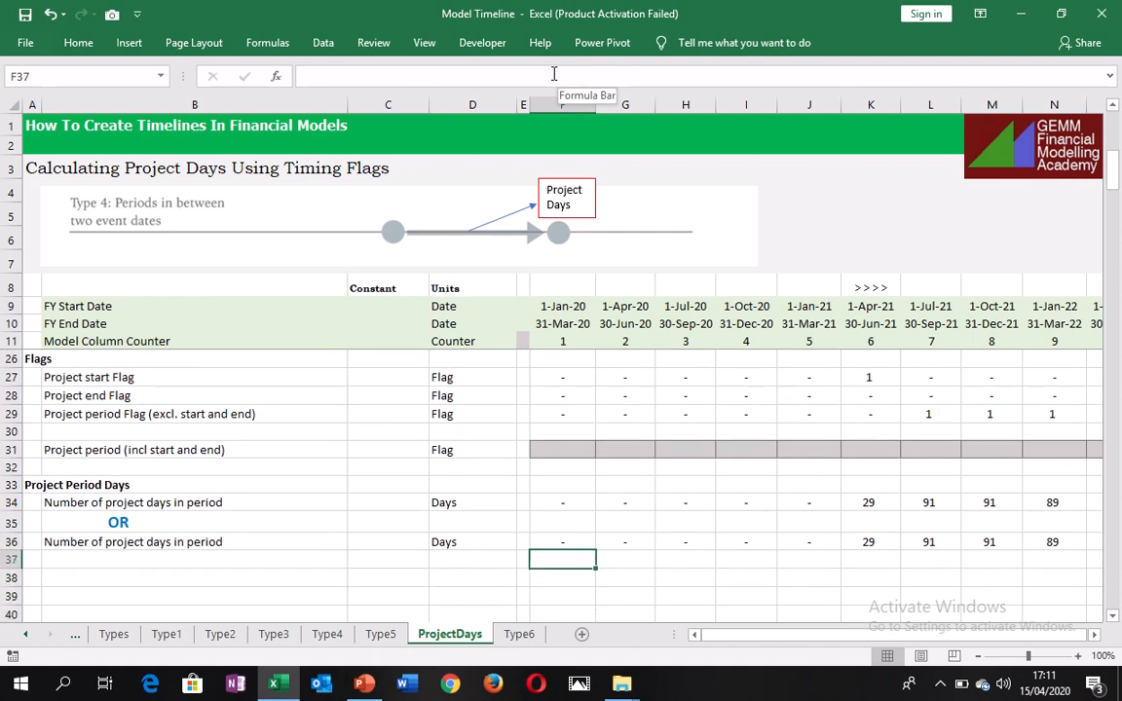
key(Up)
key(Up)
key(Up)
key(Up)
key(Up)
key(Up)
key(Up)
key(Up)
key(Up)
key(Up)
key(Up)
key(Up)
key(Up)
key(Up)
key(Up)
key(Up)
key(Up)
key(Up)
key(Up)
key(Up)
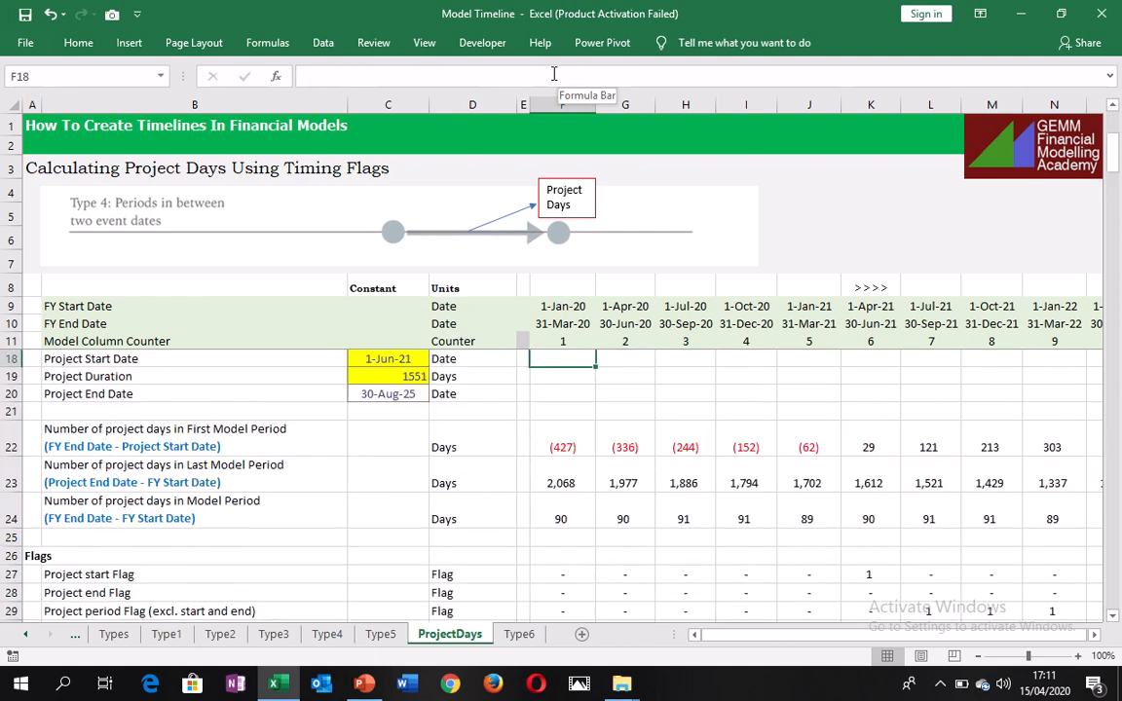
key(Down)
key(Down)
key(Down)
key(Down)
key(Down)
key(Down)
key(Down)
key(Down)
key(Down)
key(Down)
key(Down)
key(Down)
key(Down)
key(Down)
key(Down)
key(Down)
key(Down)
key(Down)
key(Down)
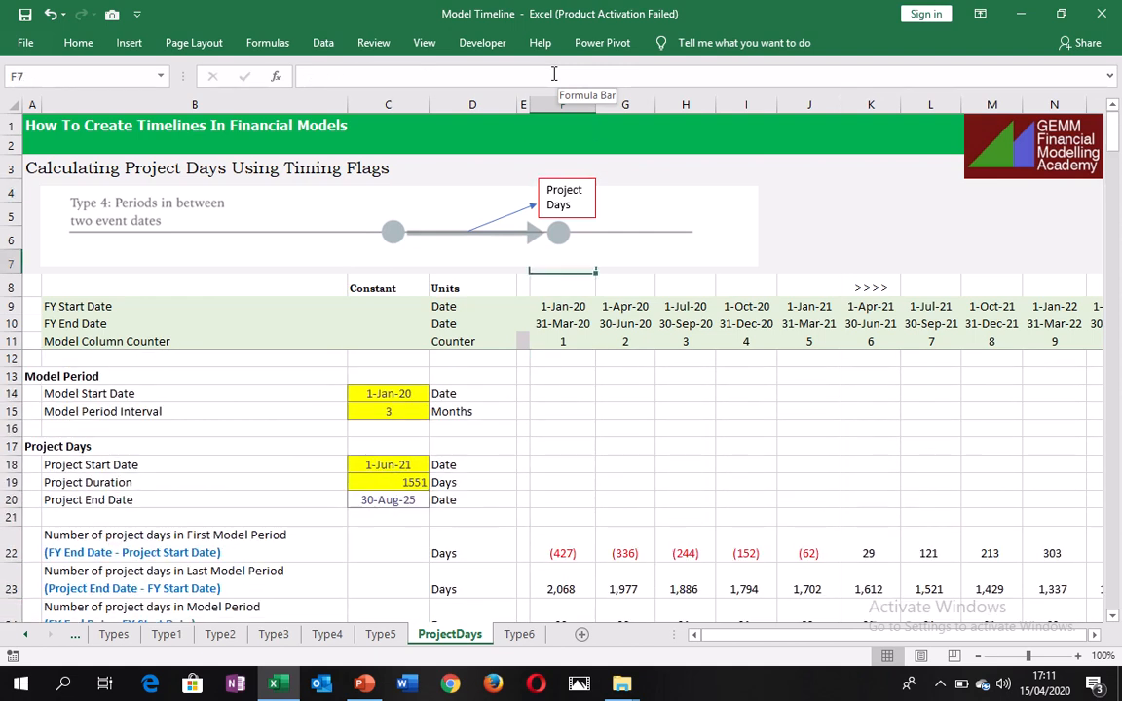
key(Up)
key(Up)
key(Up)
key(Up)
key(Up)
key(Up)
key(Up)
key(Up)
key(Up)
key(Up)
key(Up)
key(Up)
key(Up)
key(Up)
key(Up)
key(Up)
key(Up)
key(Up)
key(Up)
key(Up)
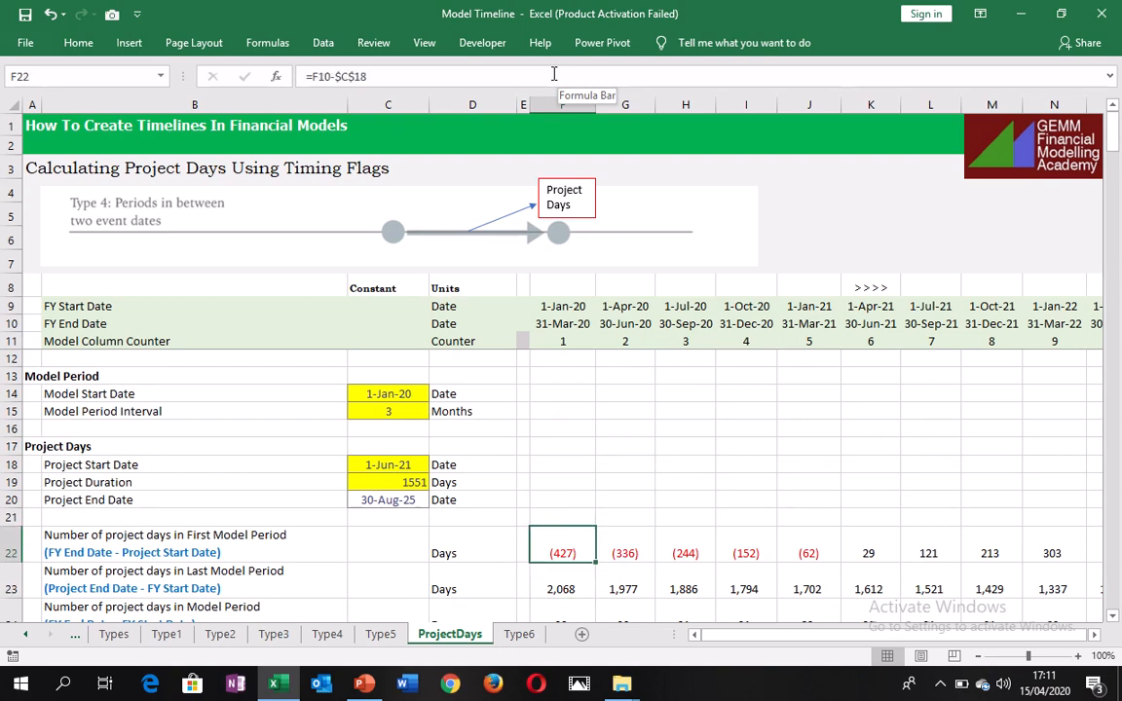
key(Left)
key(Left)
key(Left)
key(Left)
key(Left)
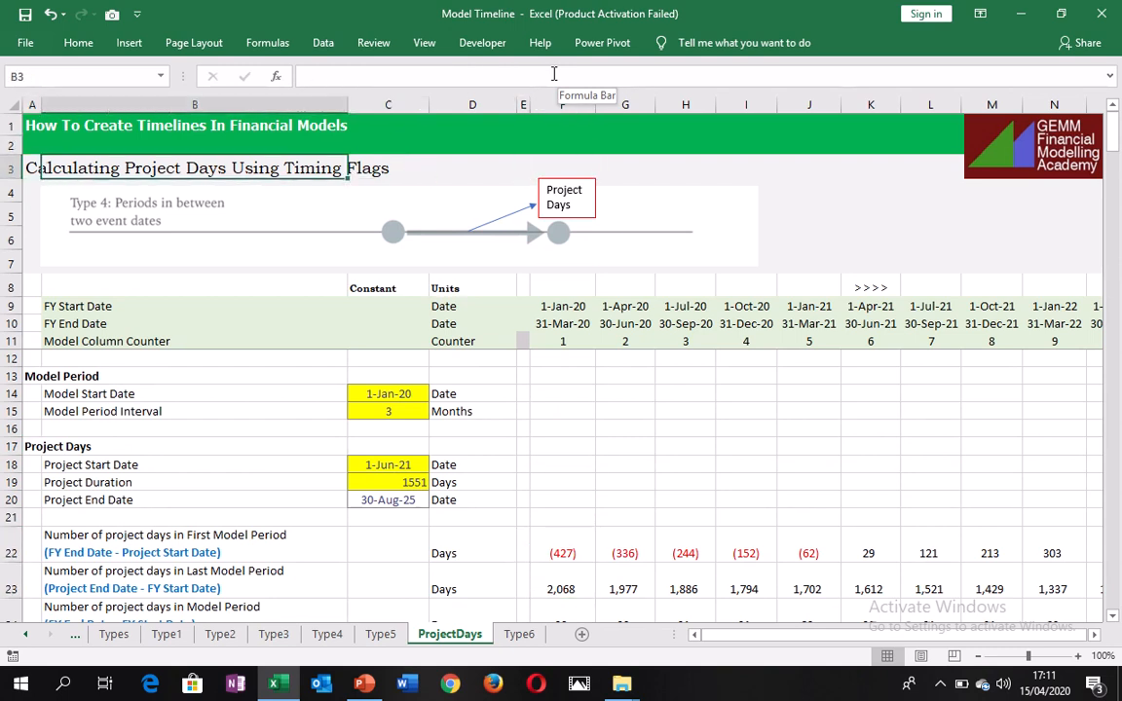
key(Right)
key(Right)
key(Right)
key(Right)
key(Right)
key(Right)
key(Right)
key(Down)
key(Down)
key(Down)
key(Down)
key(Down)
key(Down)
key(Down)
key(Down)
key(Down)
key(Down)
key(Down)
key(Down)
key(Down)
key(Down)
key(Down)
key(Down)
key(Down)
key(Down)
key(Down)
key(Down)
key(Down)
key(Down)
key(Down)
key(Down)
key(Down)
key(Down)
key(Down)
key(Down)
key(Down)
key(Down)
key(Down)
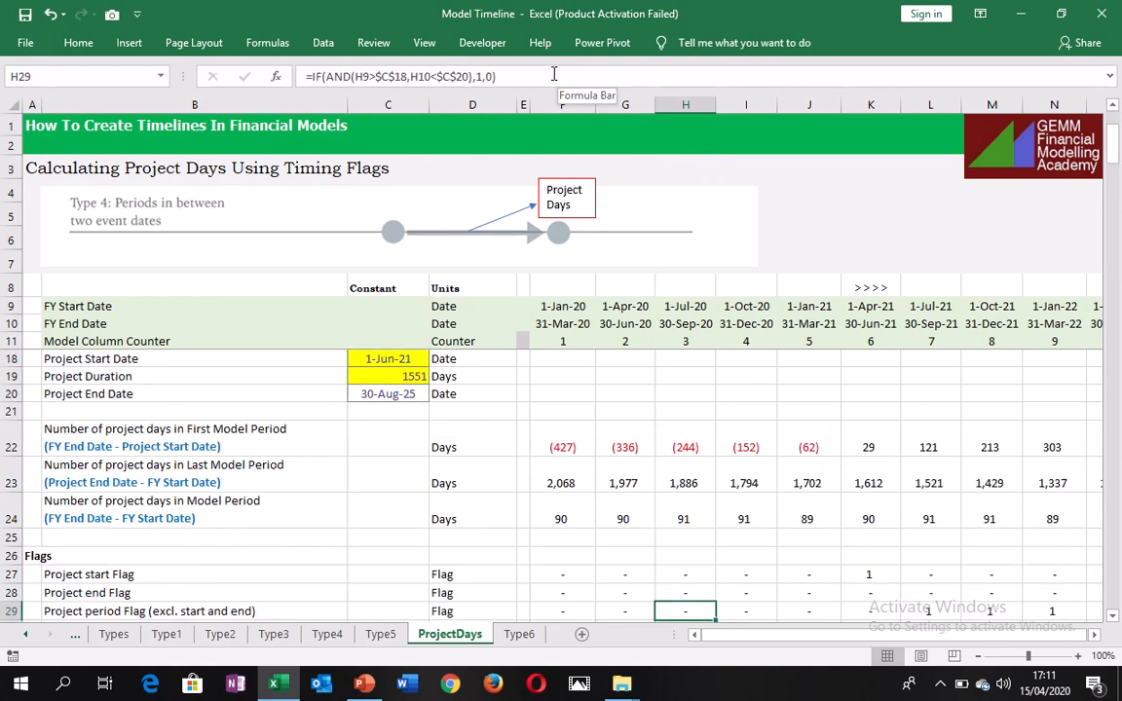
key(Up)
key(Up)
key(Up)
key(Up)
key(Up)
key(Up)
key(Up)
key(Up)
key(Up)
key(Up)
key(Up)
key(Up)
key(Up)
key(Up)
key(Up)
key(Up)
key(Up)
key(Up)
key(Up)
key(Up)
key(Up)
key(Up)
key(Up)
key(Up)
key(Up)
key(Up)
key(Up)
key(Up)
key(Up)
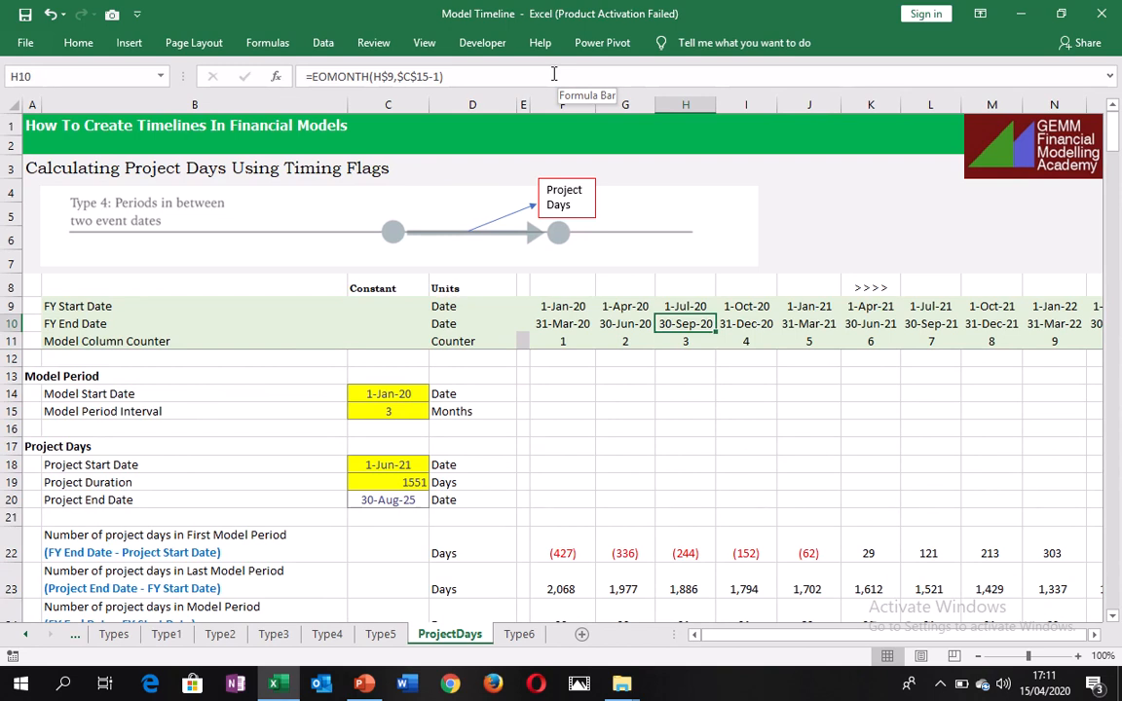
key(Left)
key(Left)
key(Left)
key(Left)
key(Left)
key(Left)
key(Left)
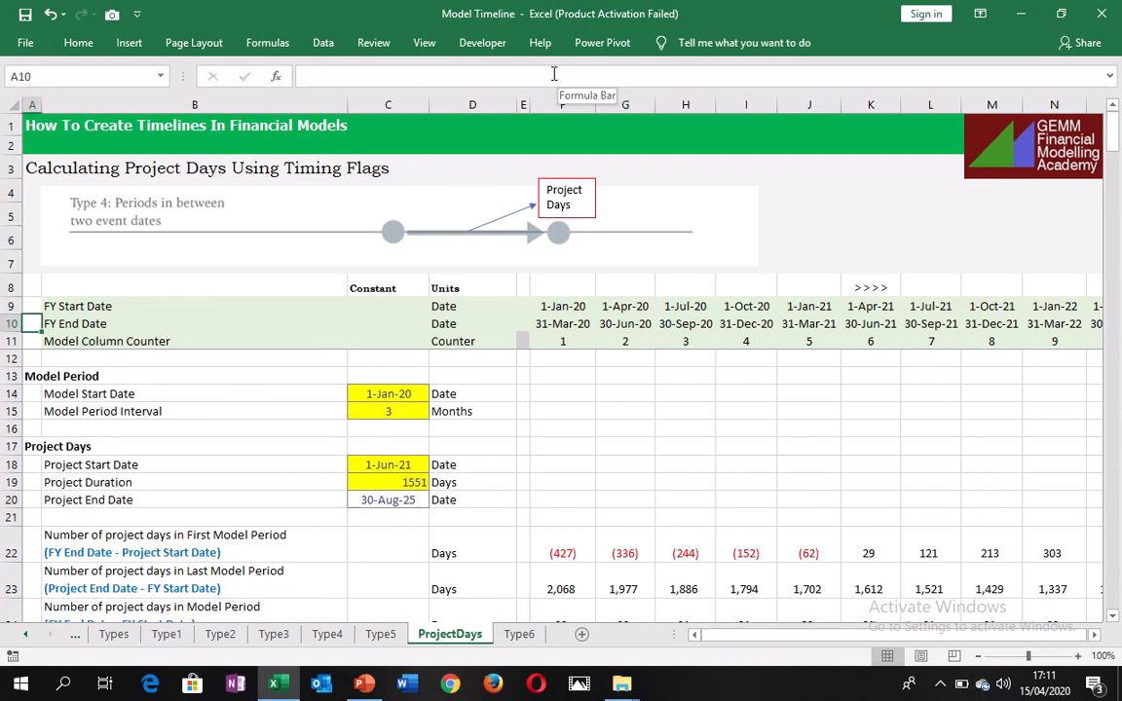
key(Down)
key(Down)
key(Down)
key(Down)
key(Down)
key(Down)
key(Down)
key(Down)
key(Down)
key(Down)
key(Down)
key(Down)
key(Down)
key(Down)
key(Down)
key(Down)
key(Down)
key(Down)
key(Down)
key(Down)
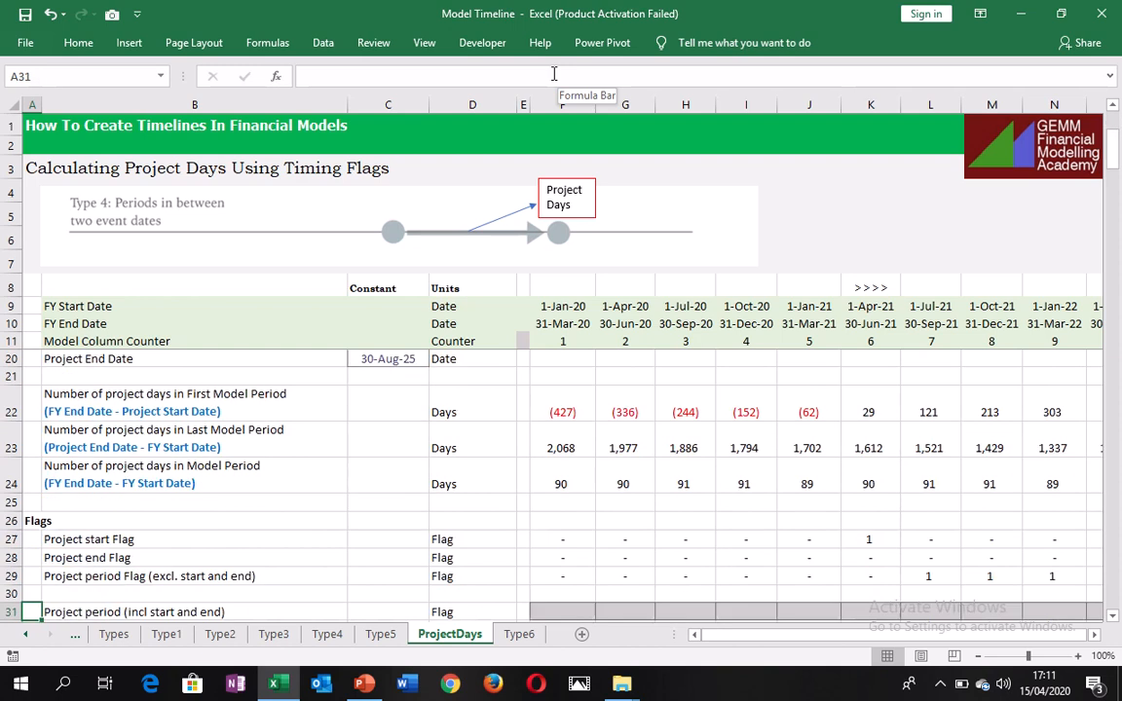
mouse_move(506, 73)
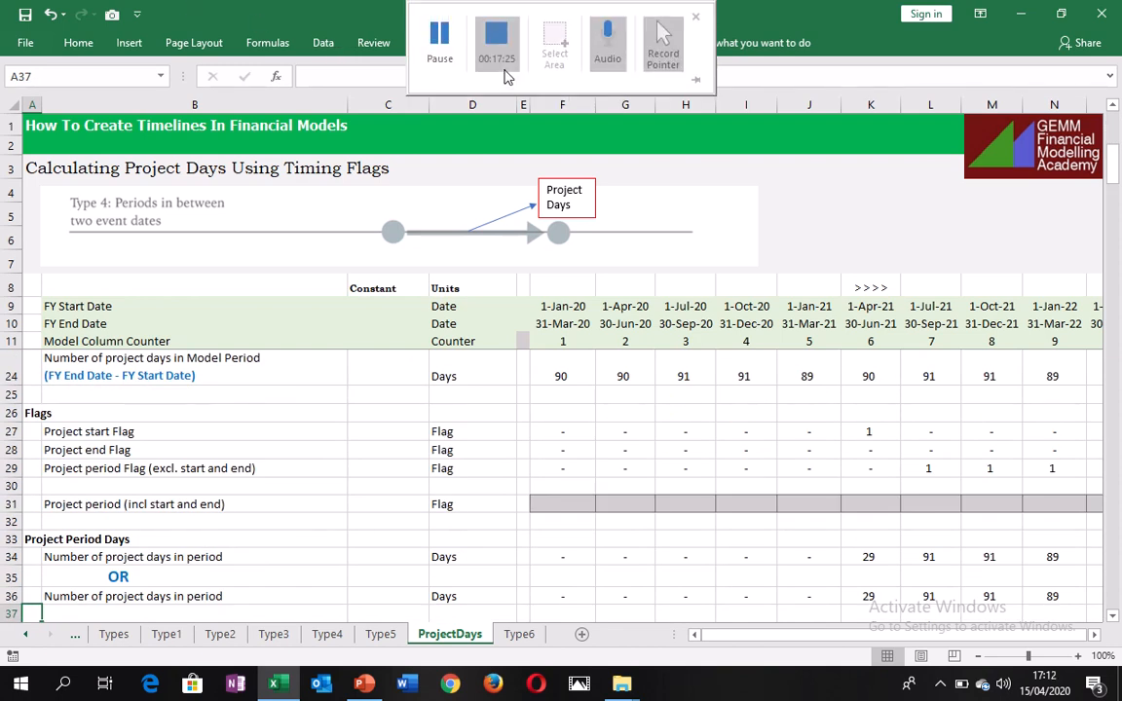